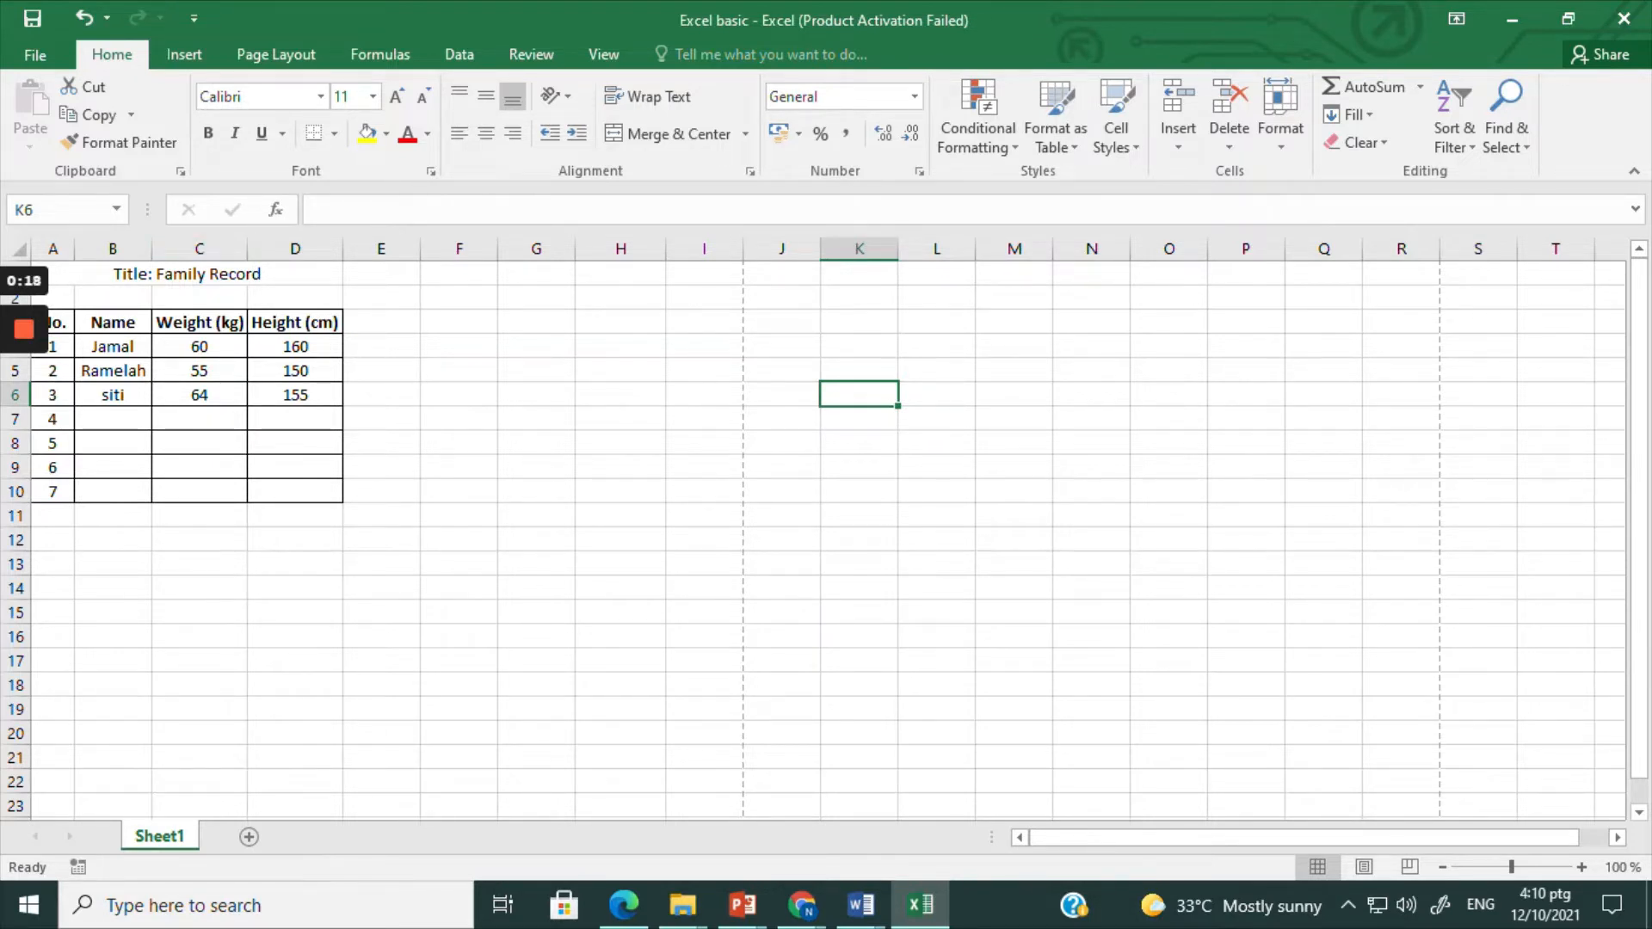
Step: Inspect the Family Record title, the Name, Weight and Height headers, and the weight and height data
{"action": "left_click", "coordinate": [181, 272]}
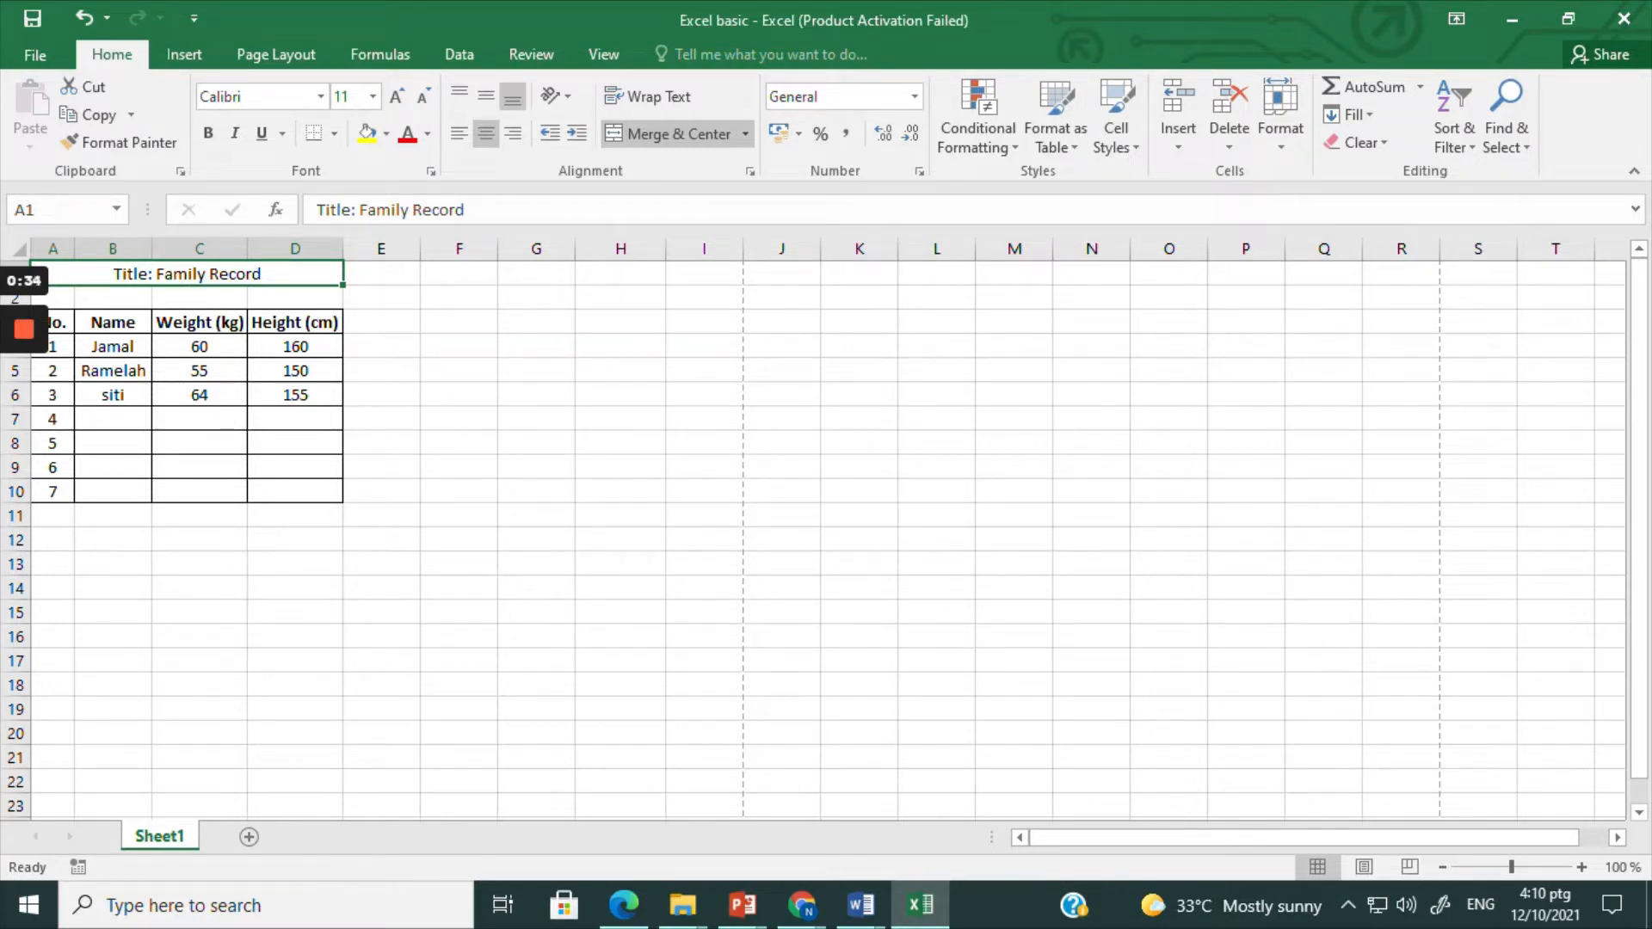
{"action": "left_click", "coordinate": [99, 321]}
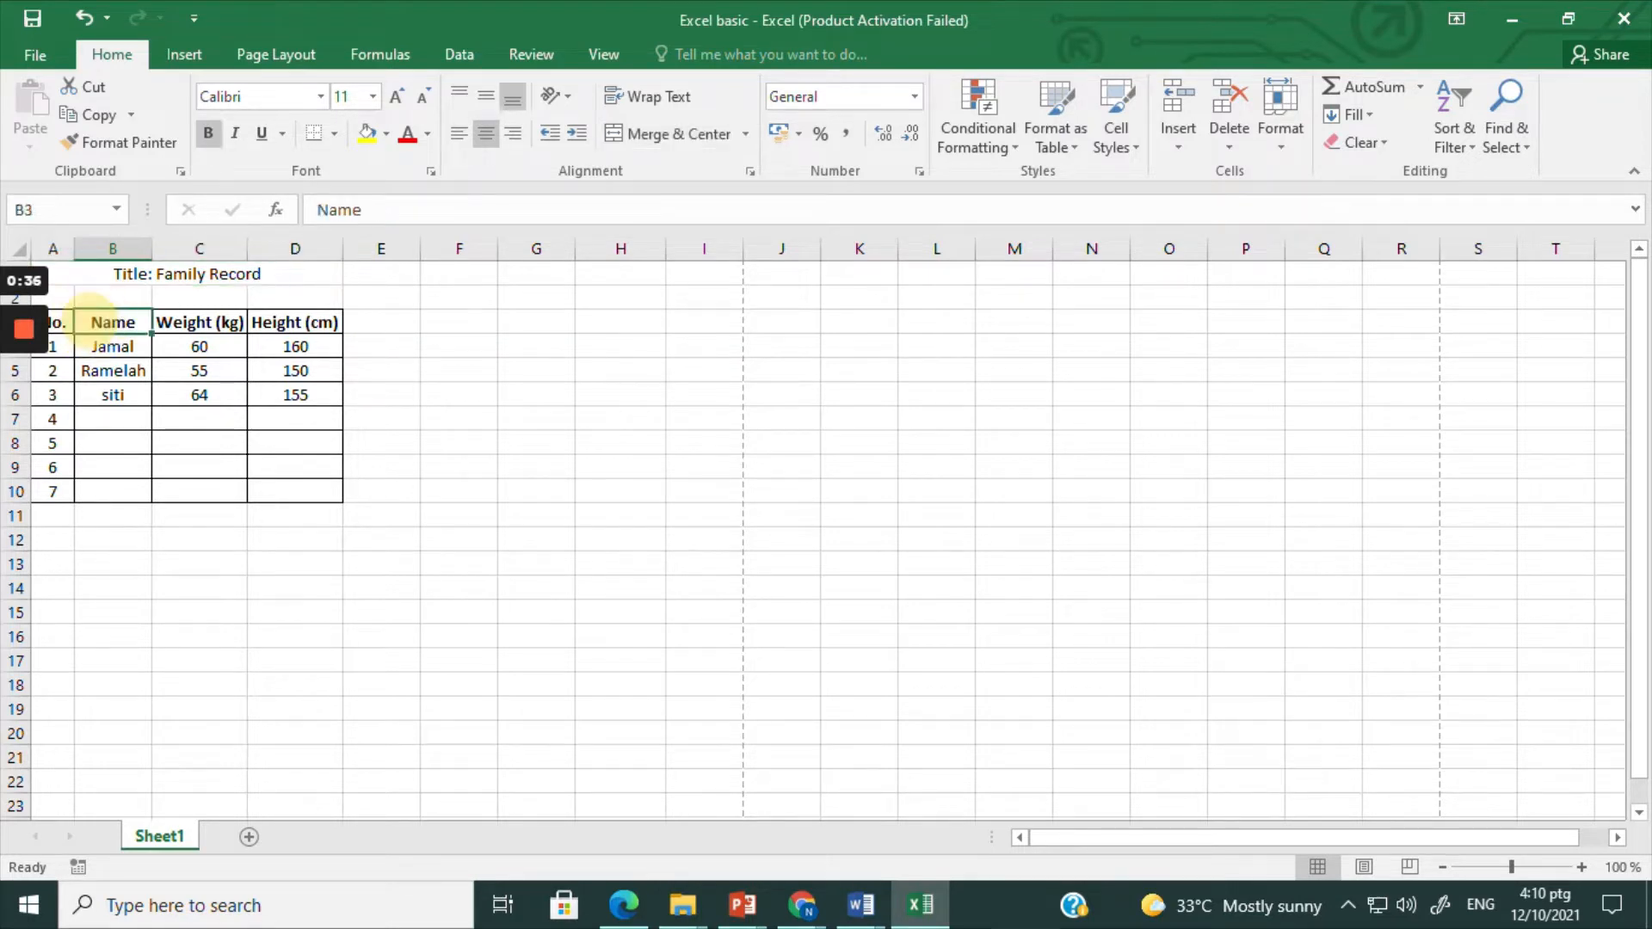
{"action": "left_click", "coordinate": [202, 323]}
{"action": "left_click", "coordinate": [311, 326]}
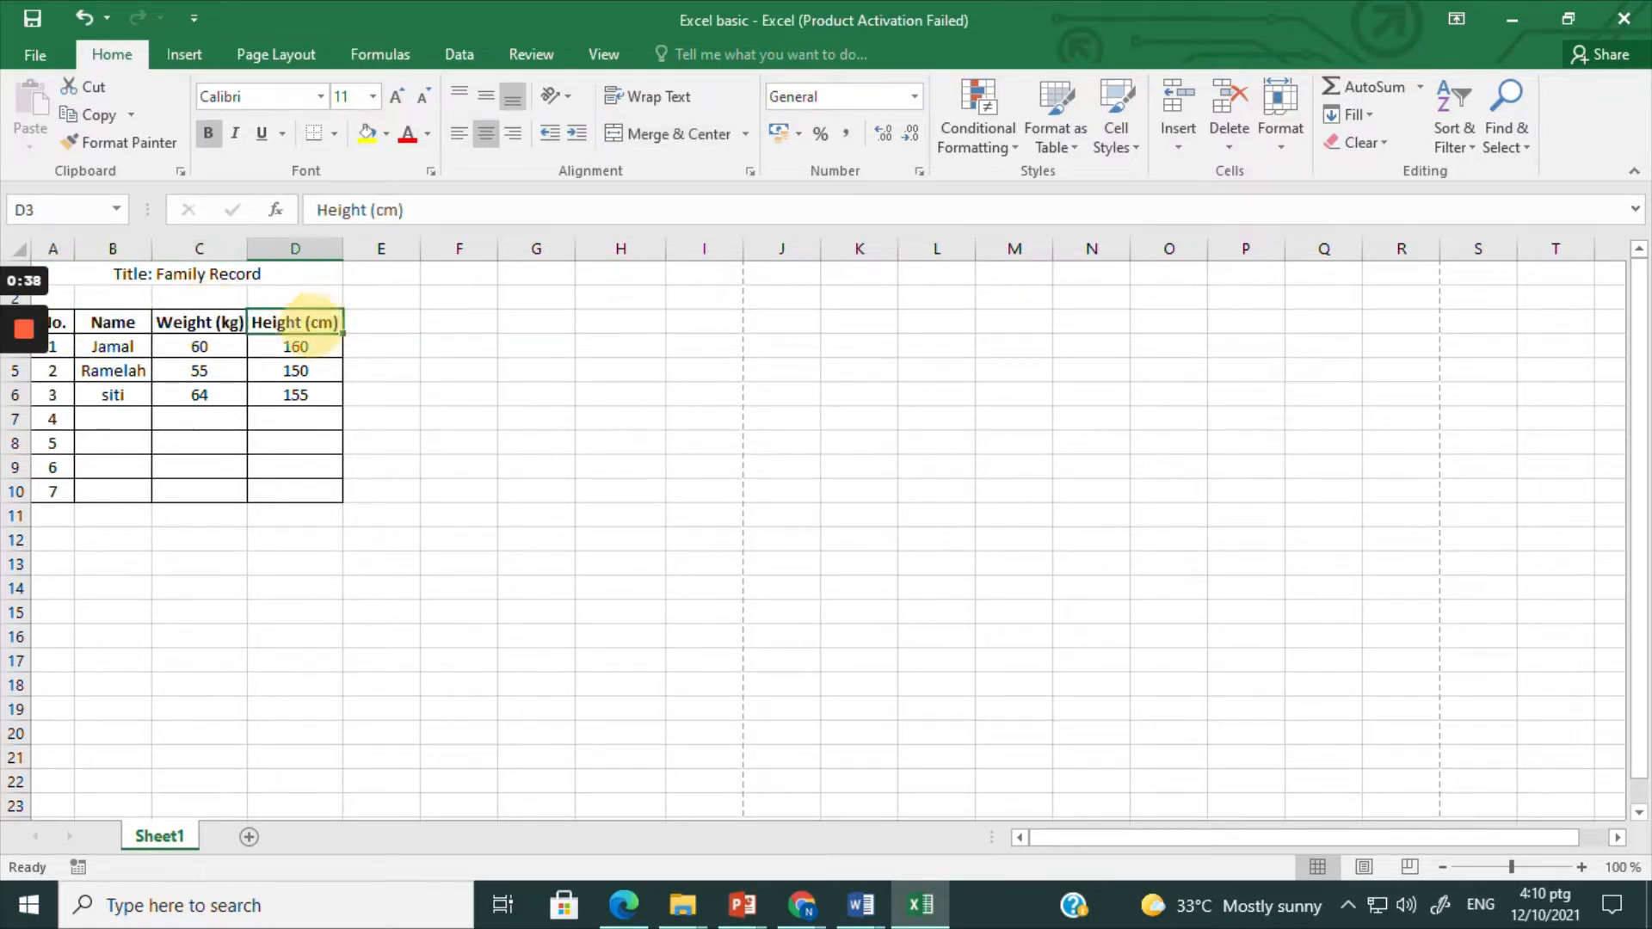
{"action": "left_click", "coordinate": [299, 347]}
{"action": "left_click_drag", "start_coordinate": [200, 323], "coordinate": [283, 395]}
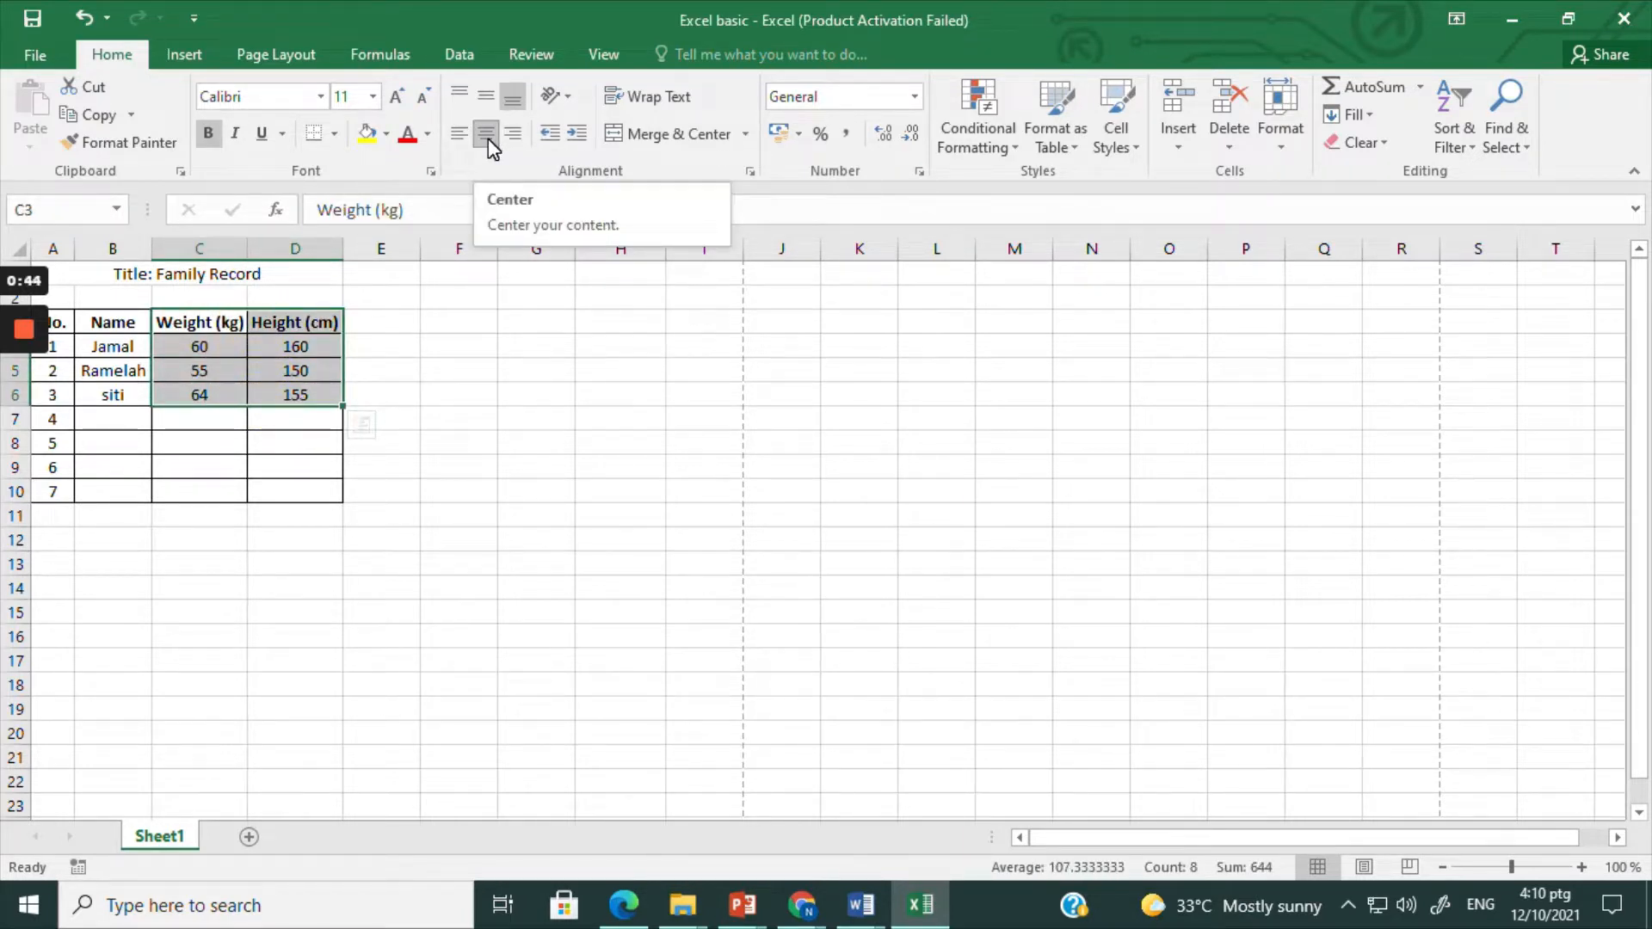
{"action": "left_click", "coordinate": [119, 326]}
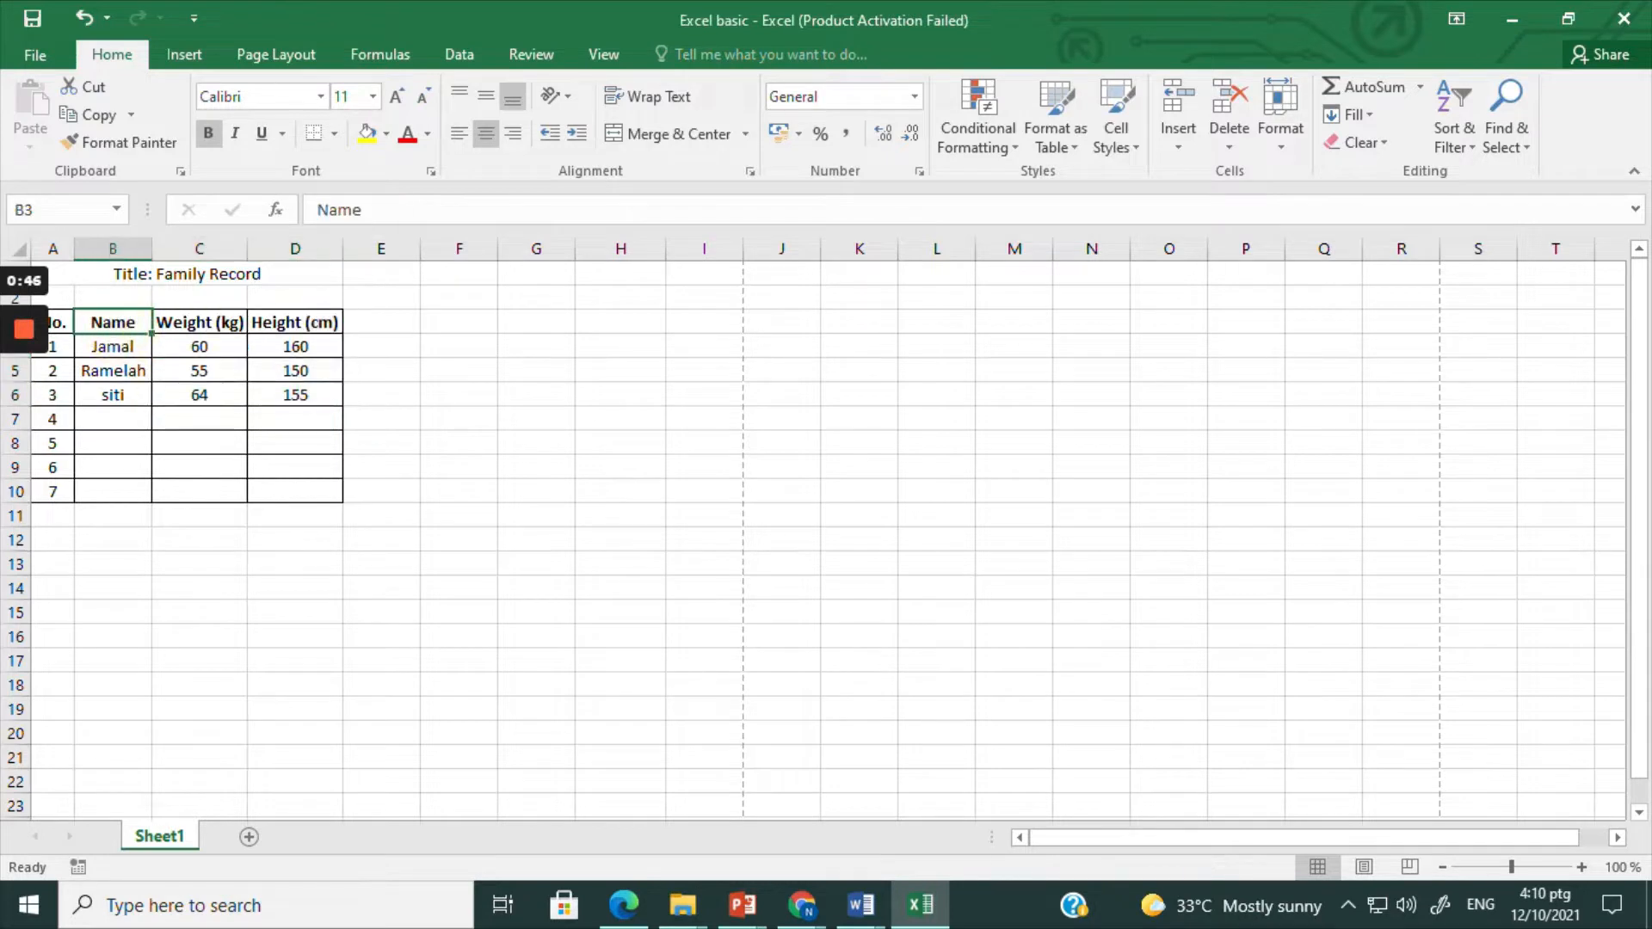
Step: Format the "Title: Family Record" cell in Arial Narrow, size 18, bold and italic
{"action": "left_click", "coordinate": [225, 273]}
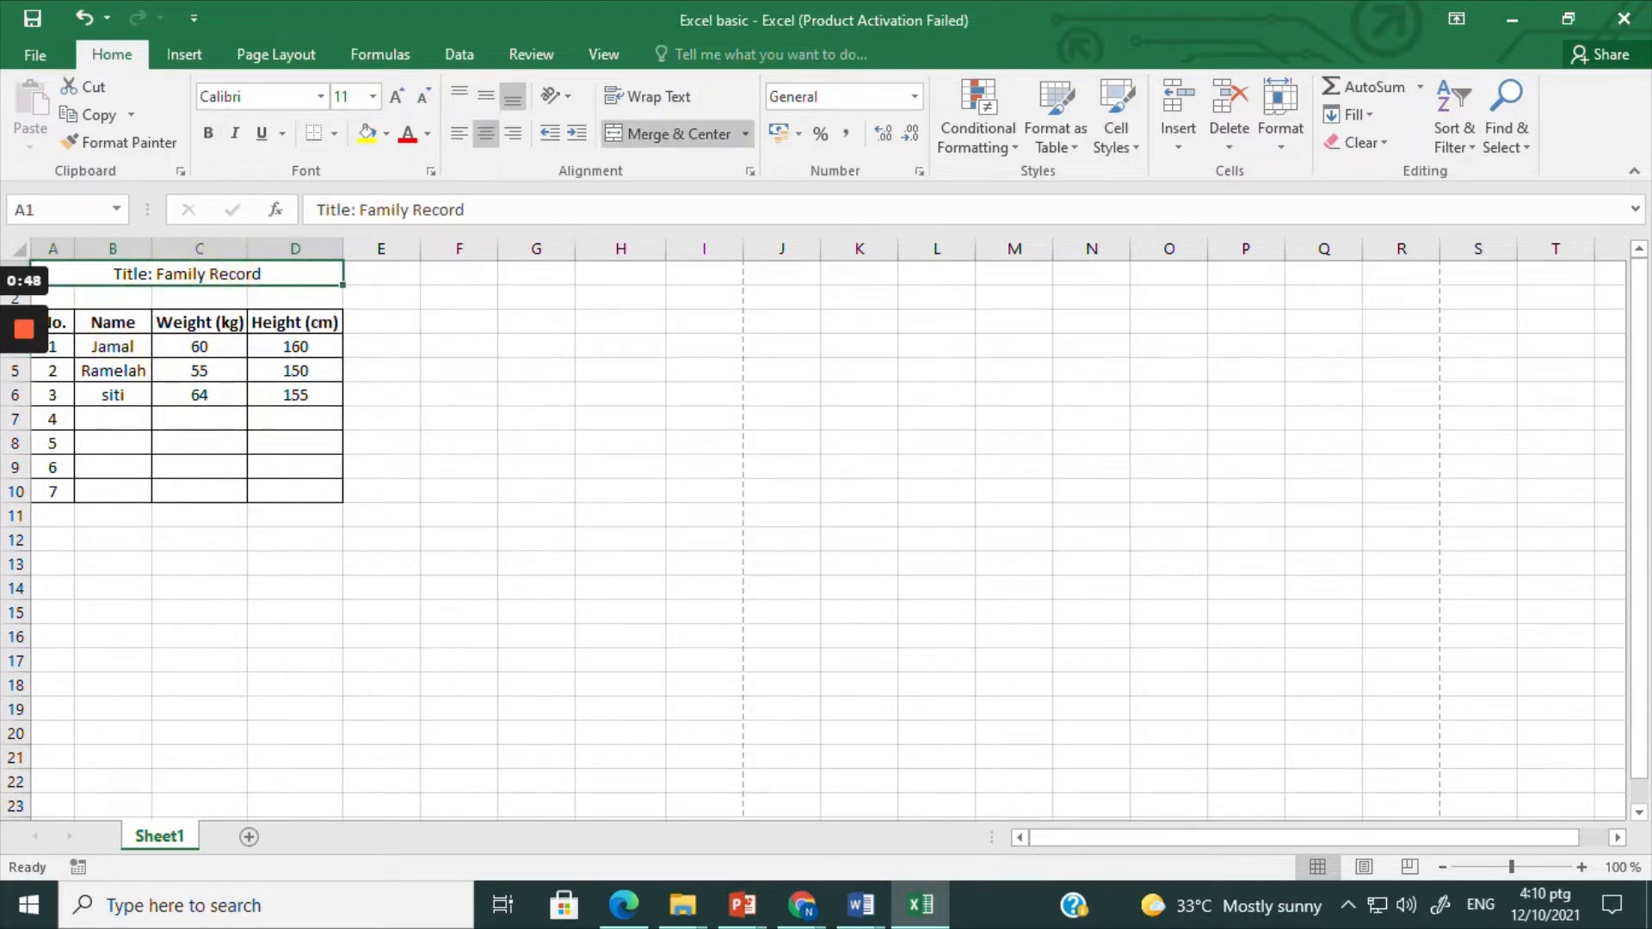
{"action": "left_click", "coordinate": [322, 95]}
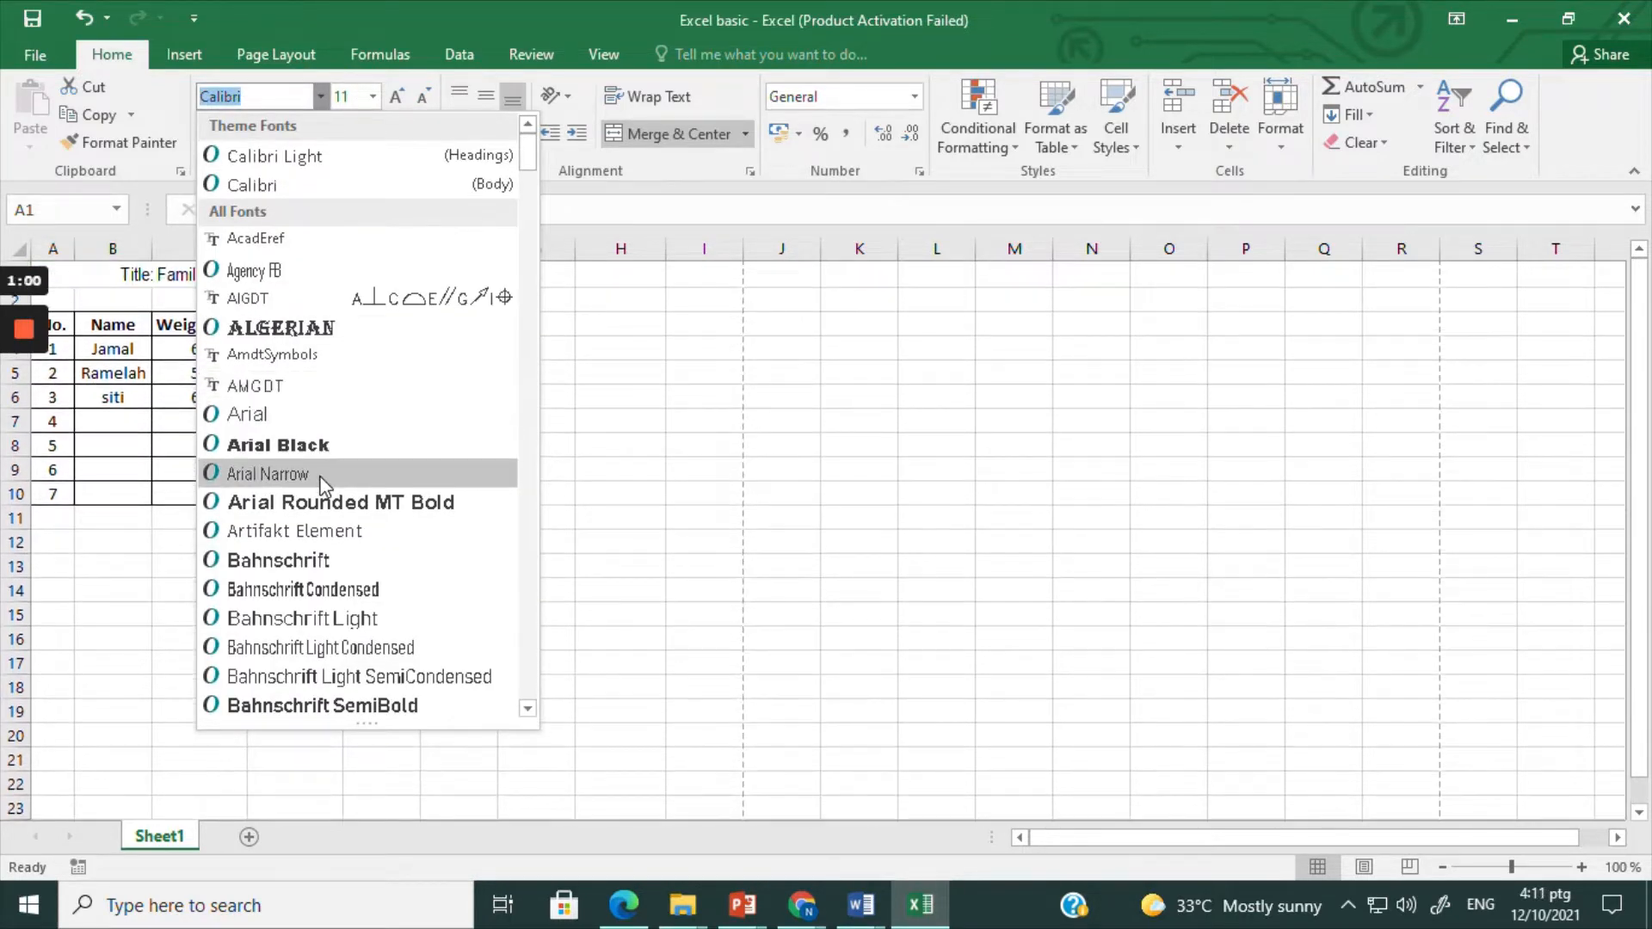
{"action": "left_click", "coordinate": [324, 482]}
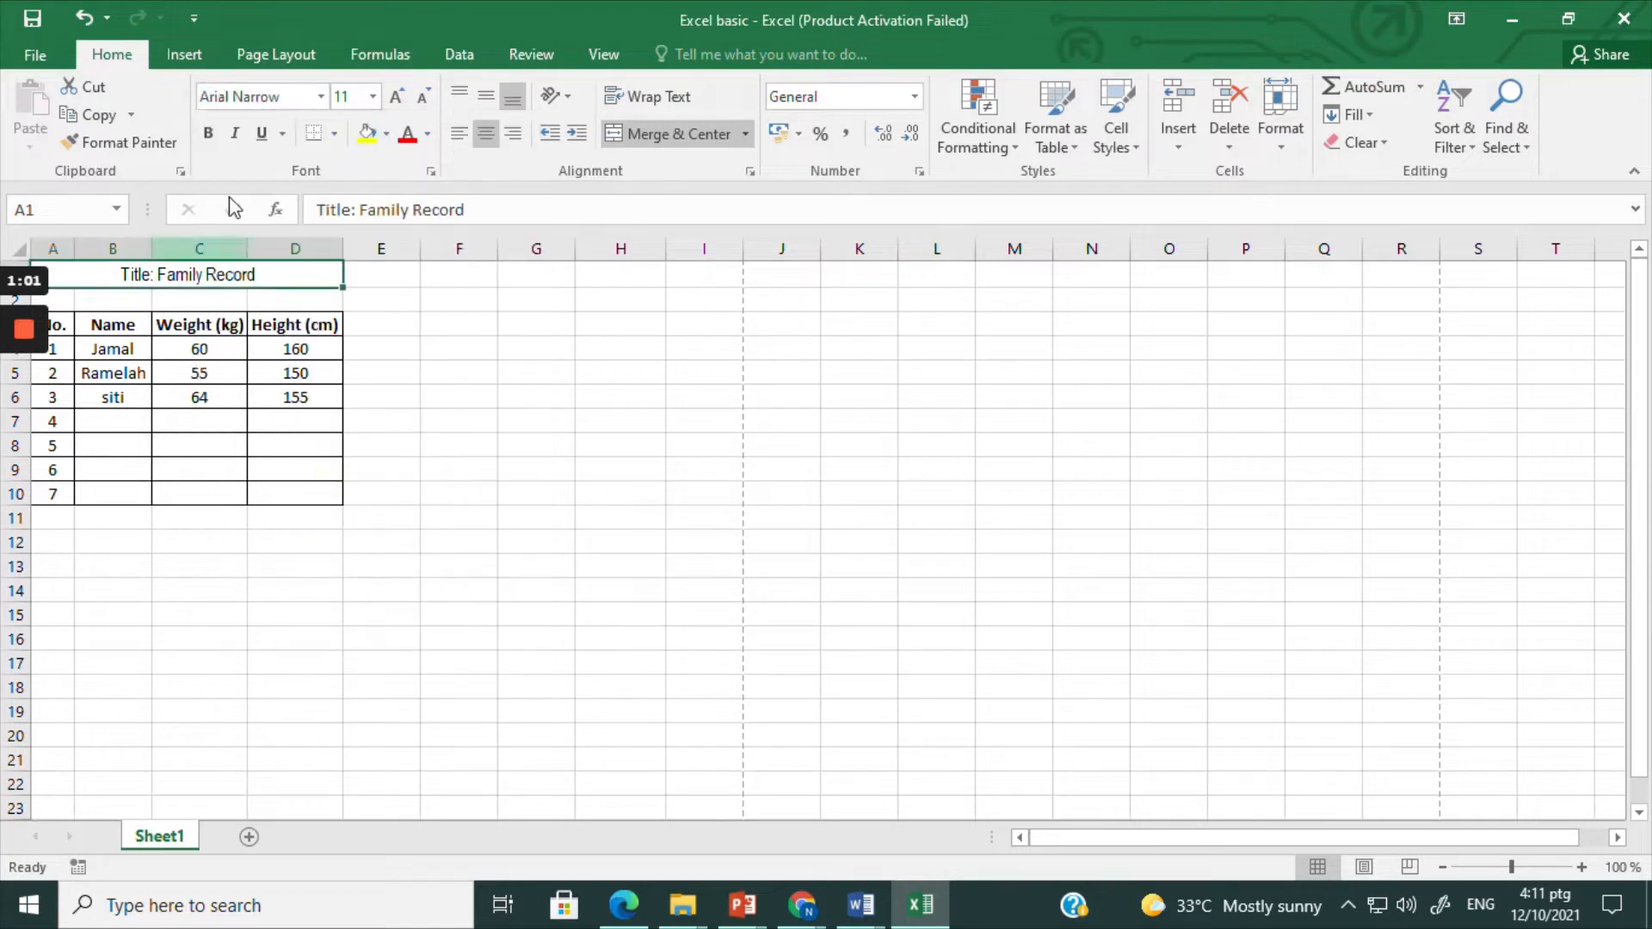
{"action": "left_click", "coordinate": [375, 97]}
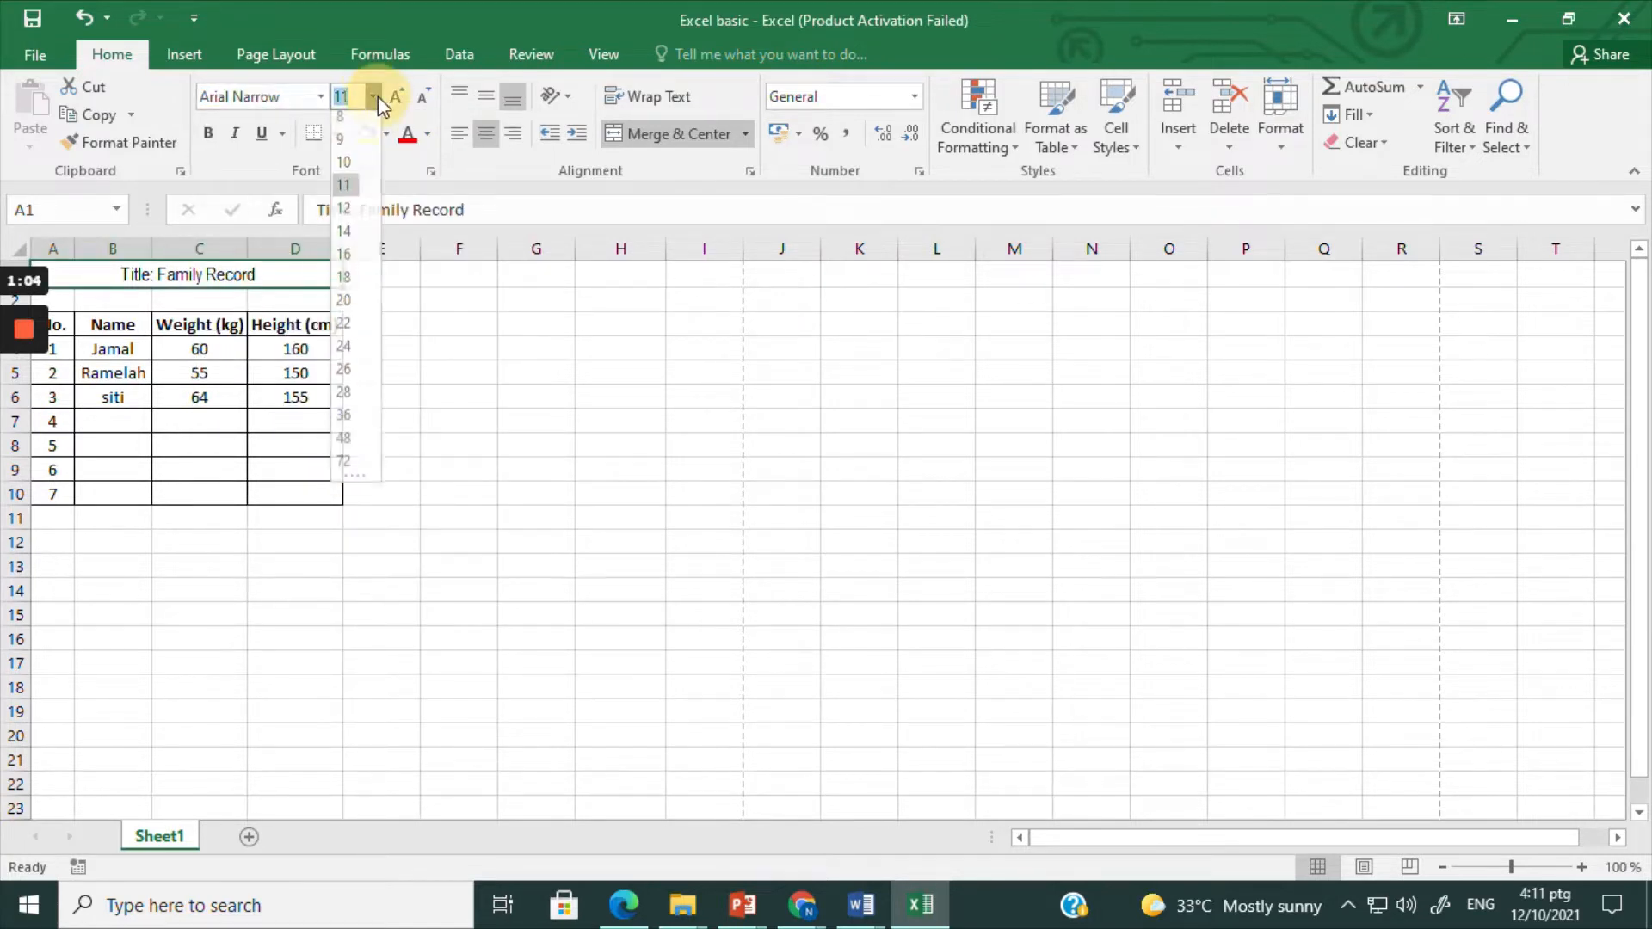
{"action": "left_click", "coordinate": [344, 284]}
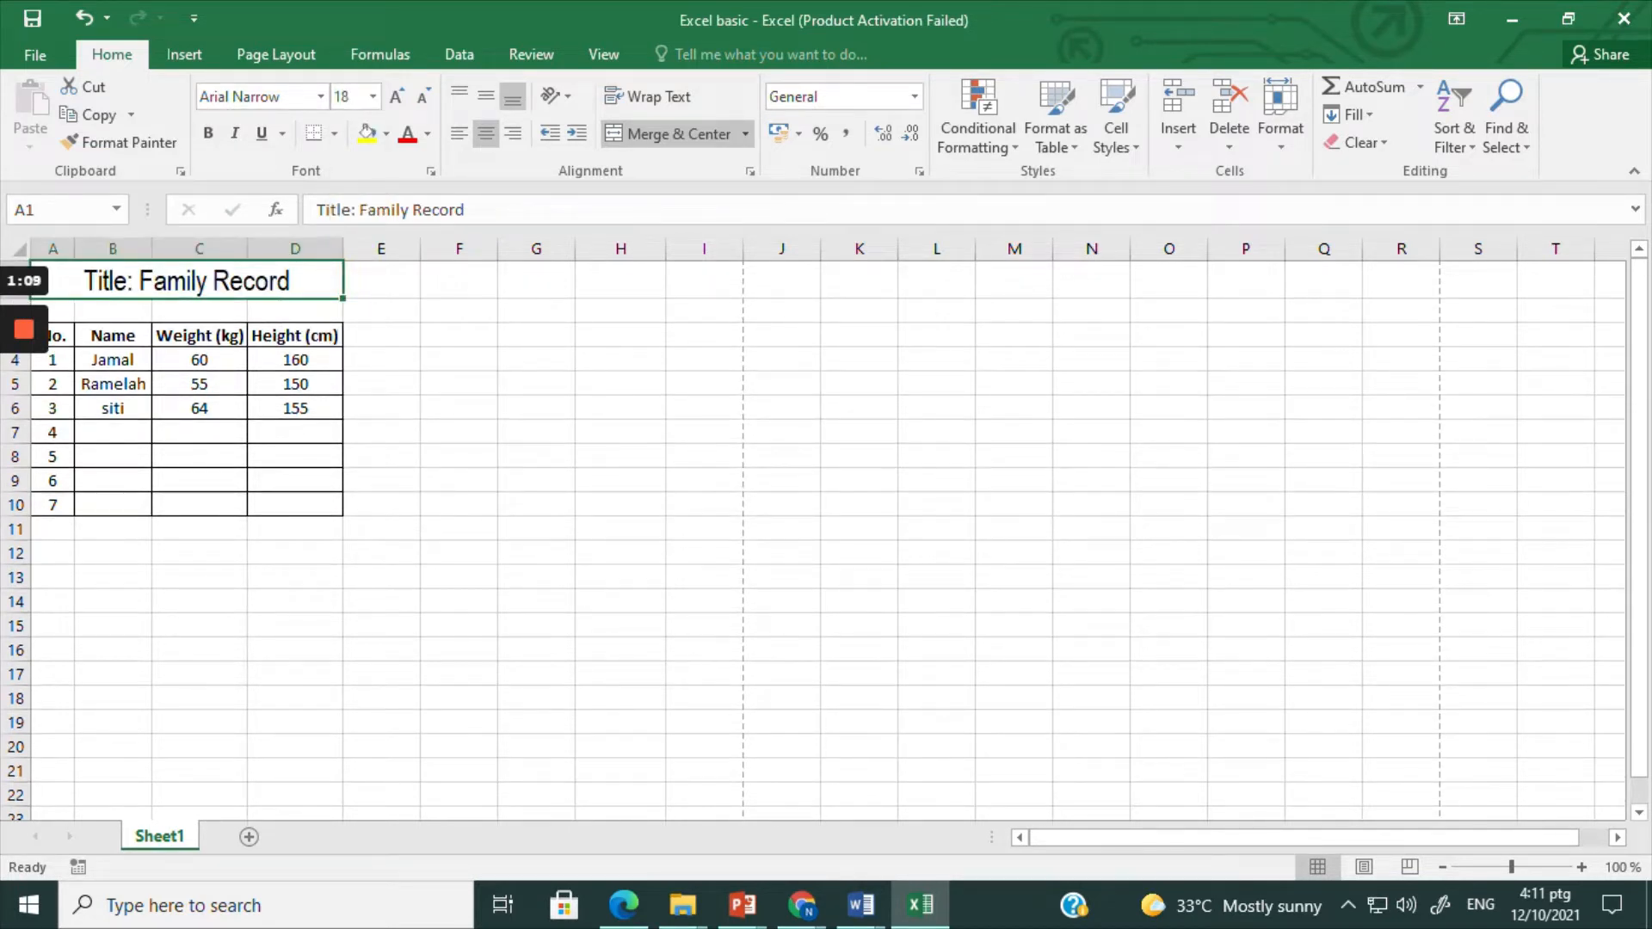
{"action": "left_click", "coordinate": [207, 136]}
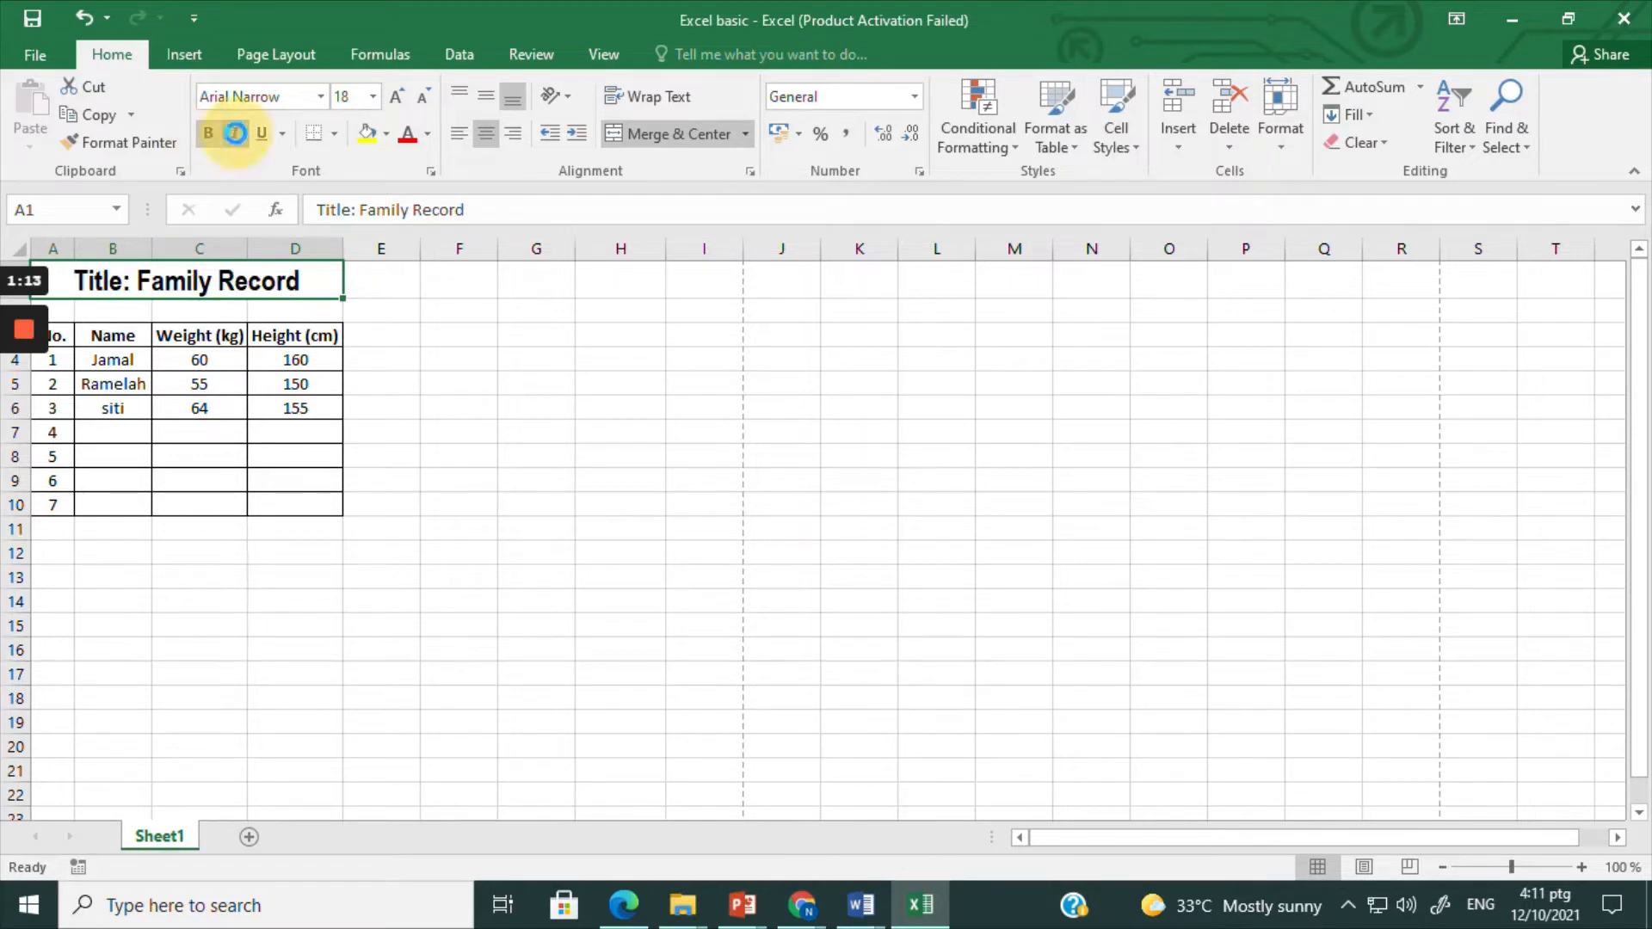
{"action": "left_click", "coordinate": [234, 133]}
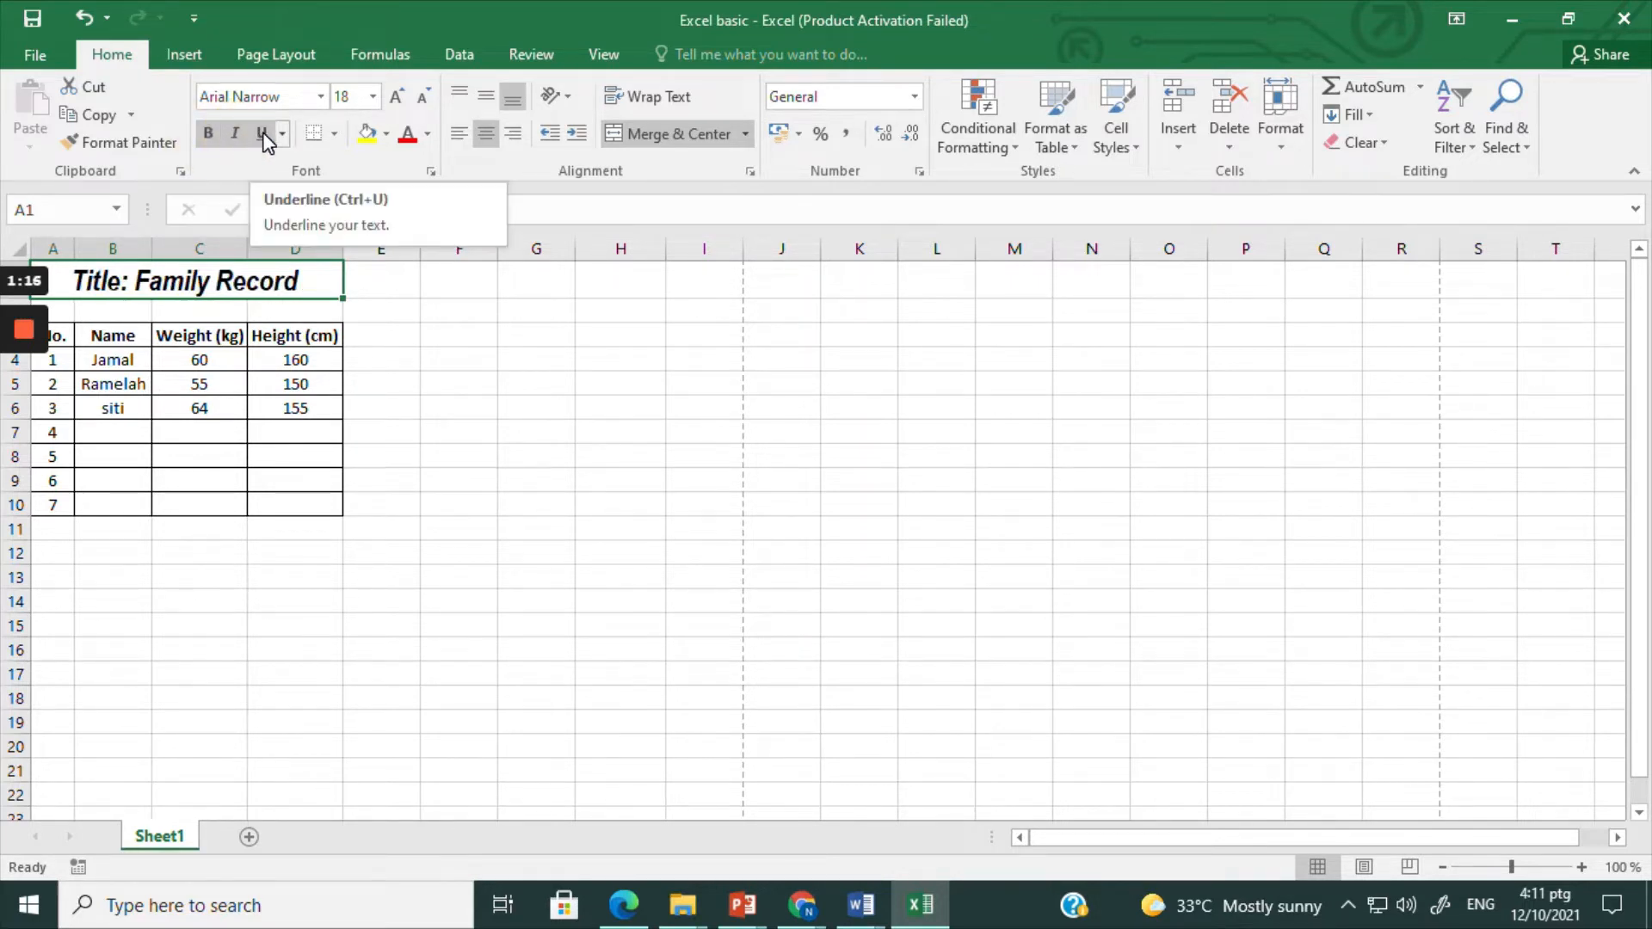
Step: Try single and double underlining on the title, then remove the underline
{"action": "left_click", "coordinate": [260, 134]}
{"action": "left_click", "coordinate": [281, 134]}
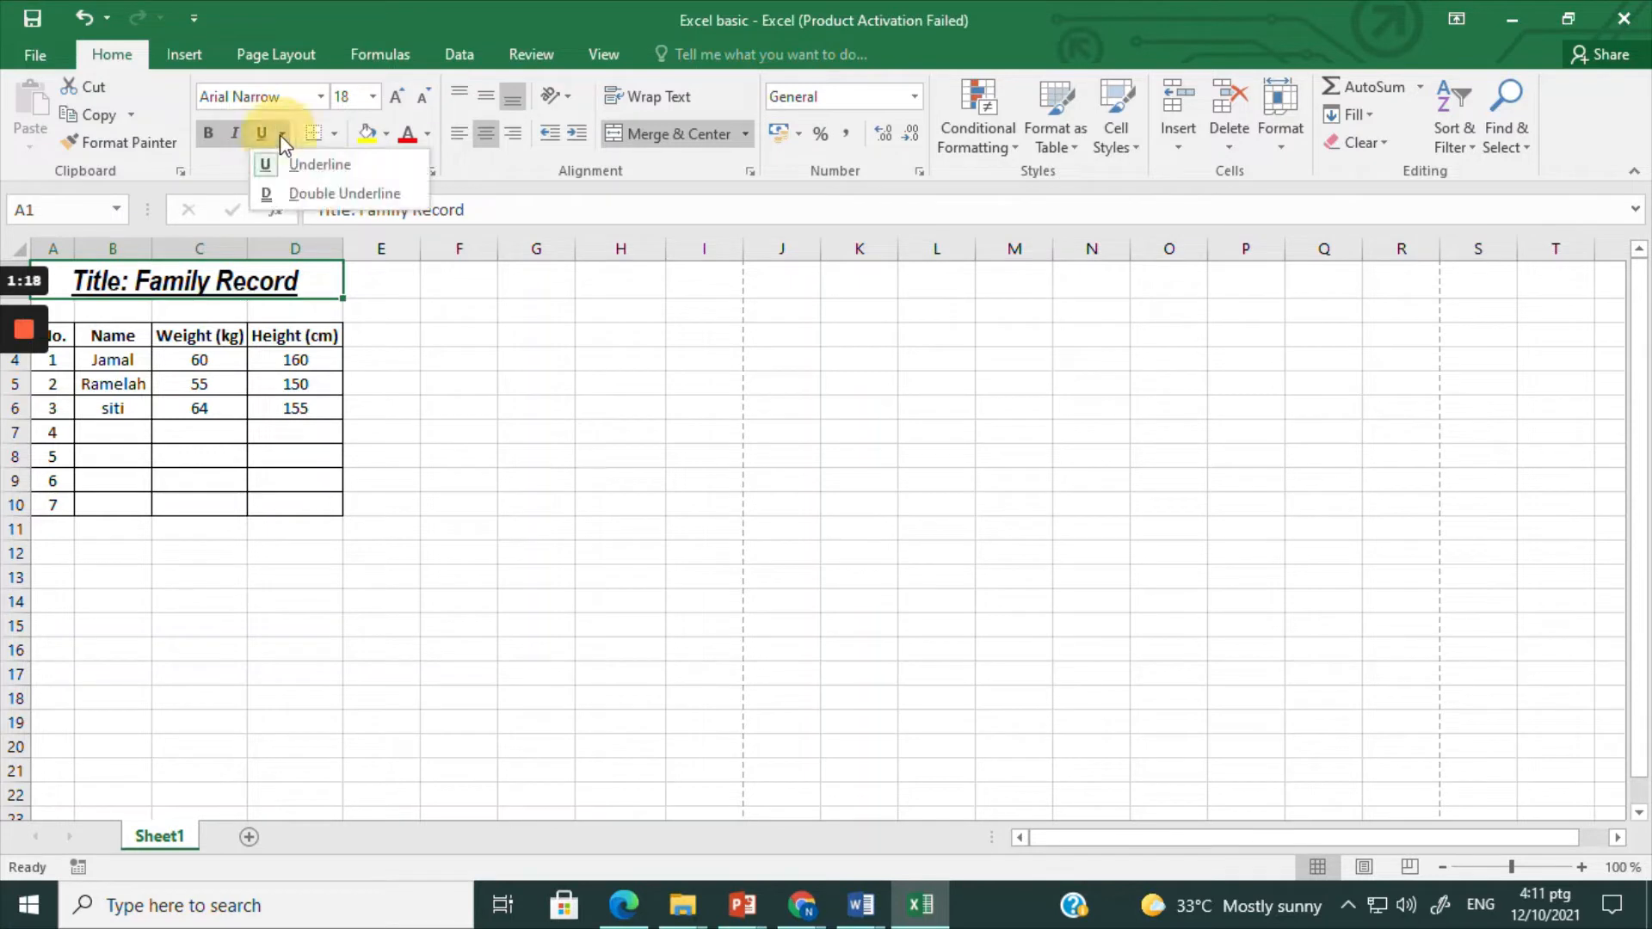
{"action": "left_click", "coordinate": [306, 194]}
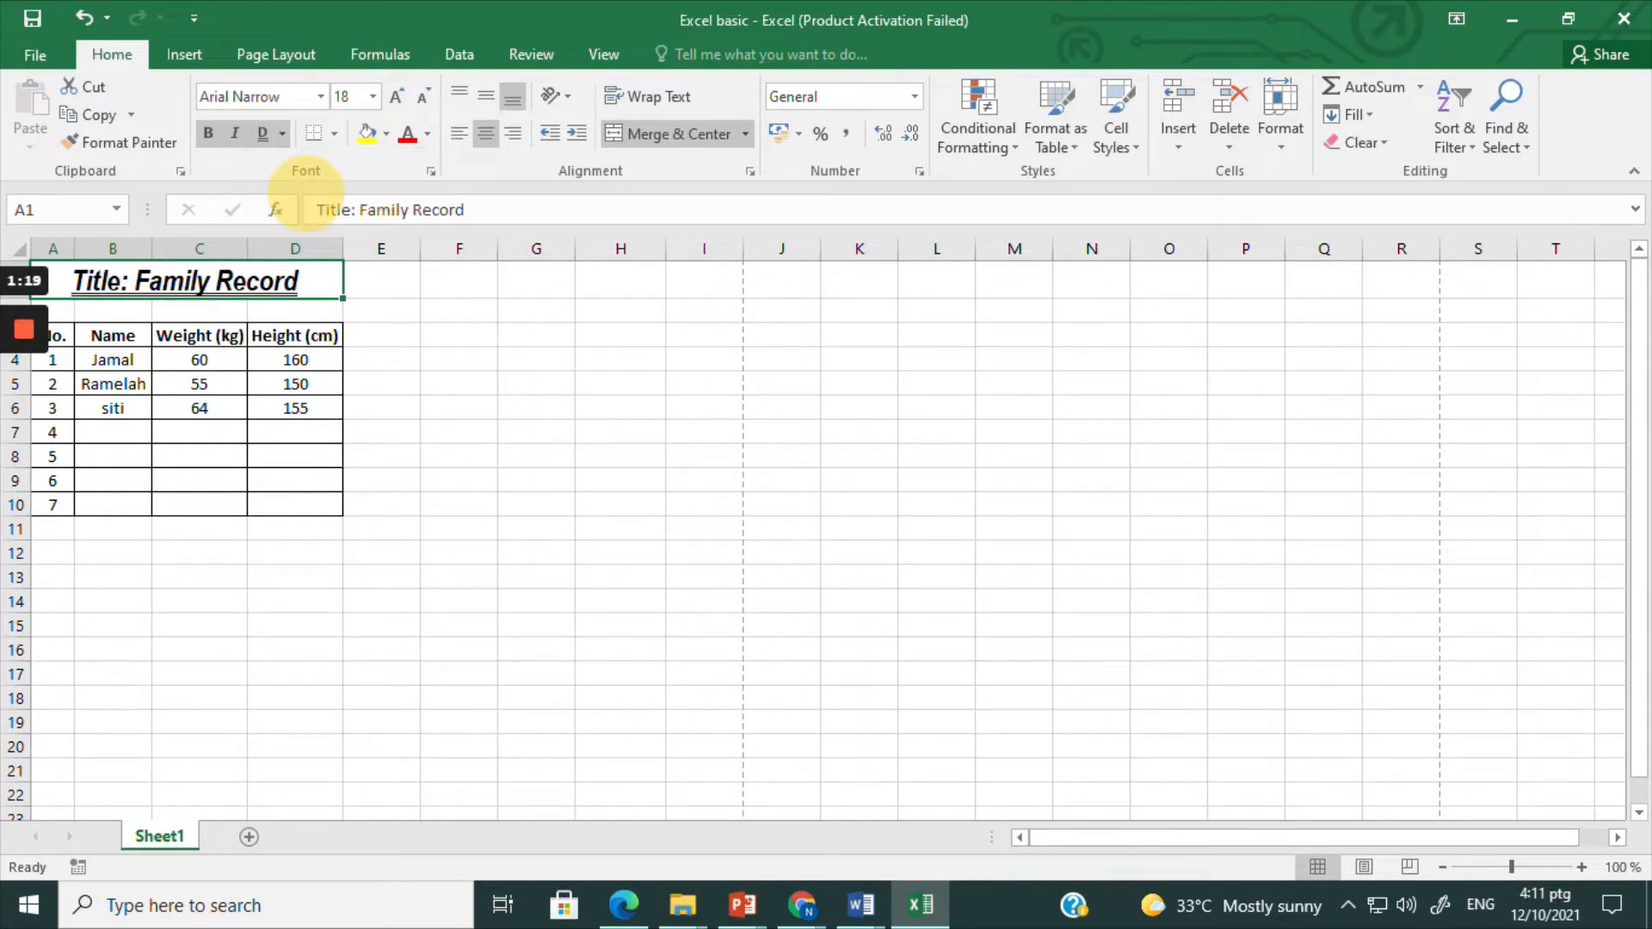
{"action": "left_click", "coordinate": [282, 135]}
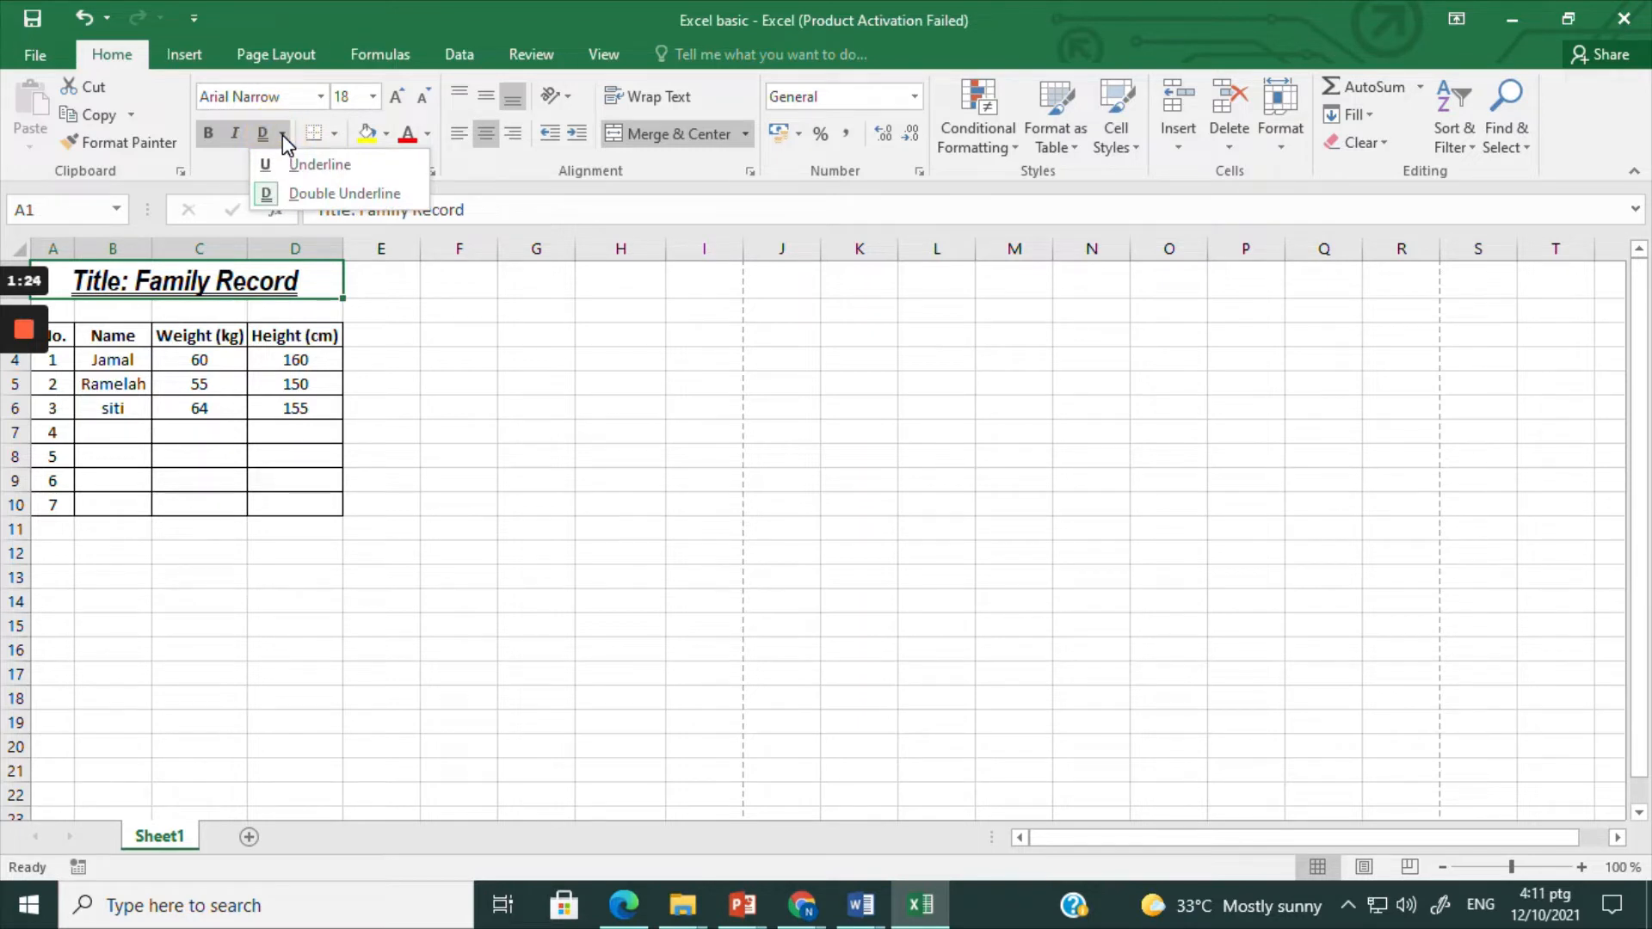
{"action": "left_click", "coordinate": [288, 193]}
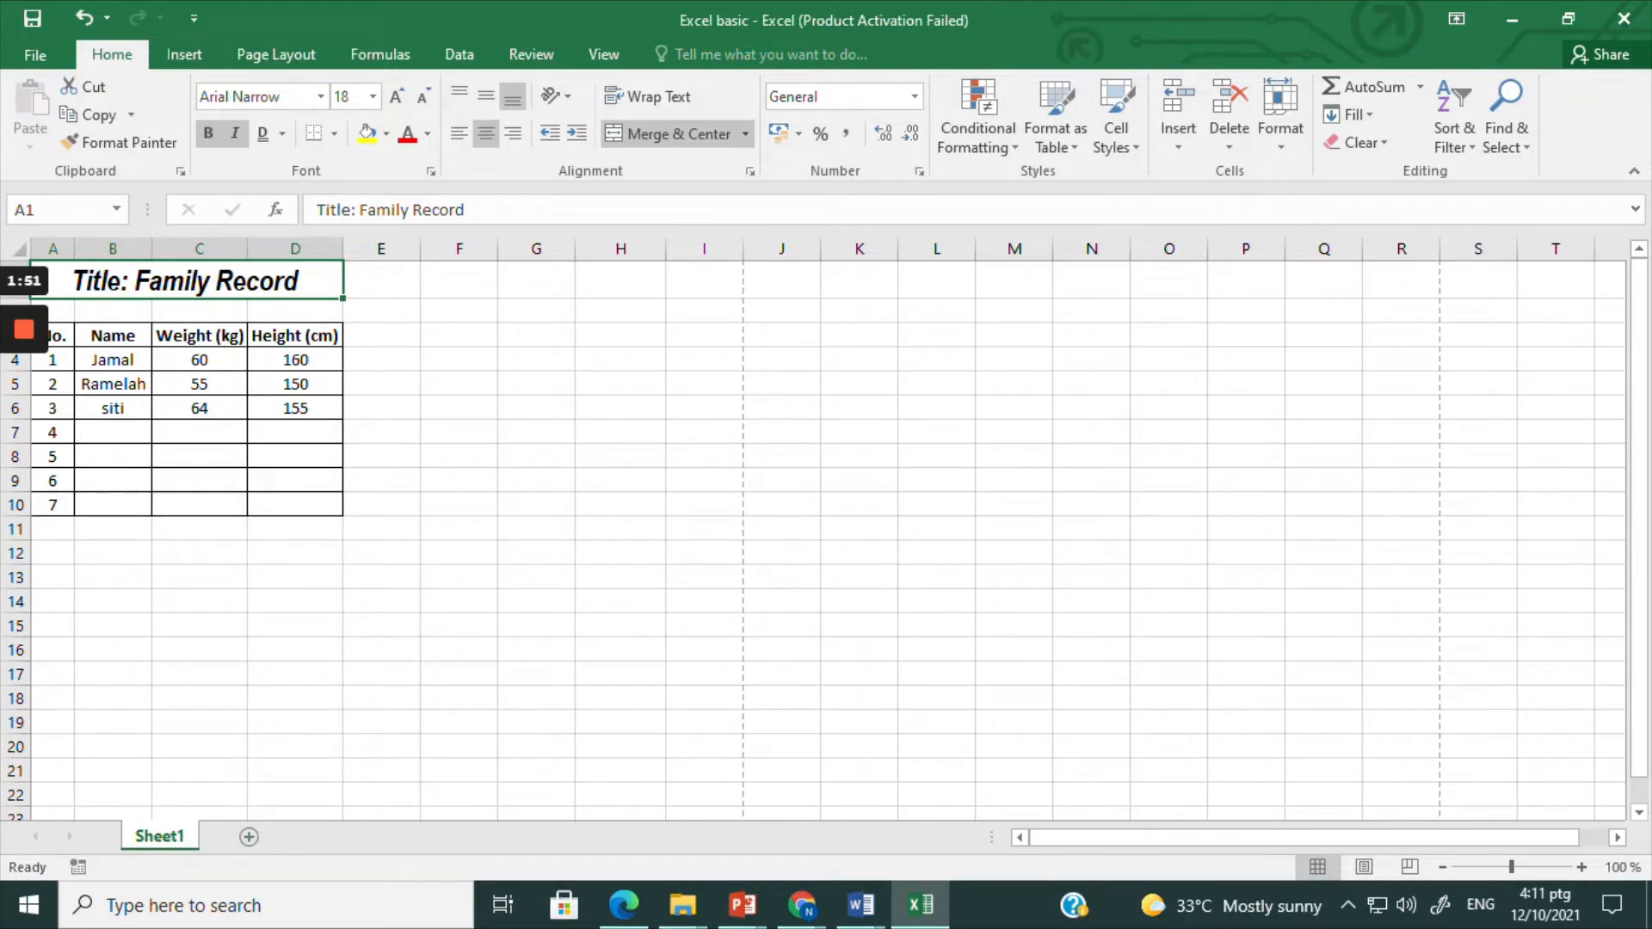
Step: Add a second worksheet to the workbook and rename Sheet1 as "Family record"
{"action": "left_click", "coordinate": [250, 839]}
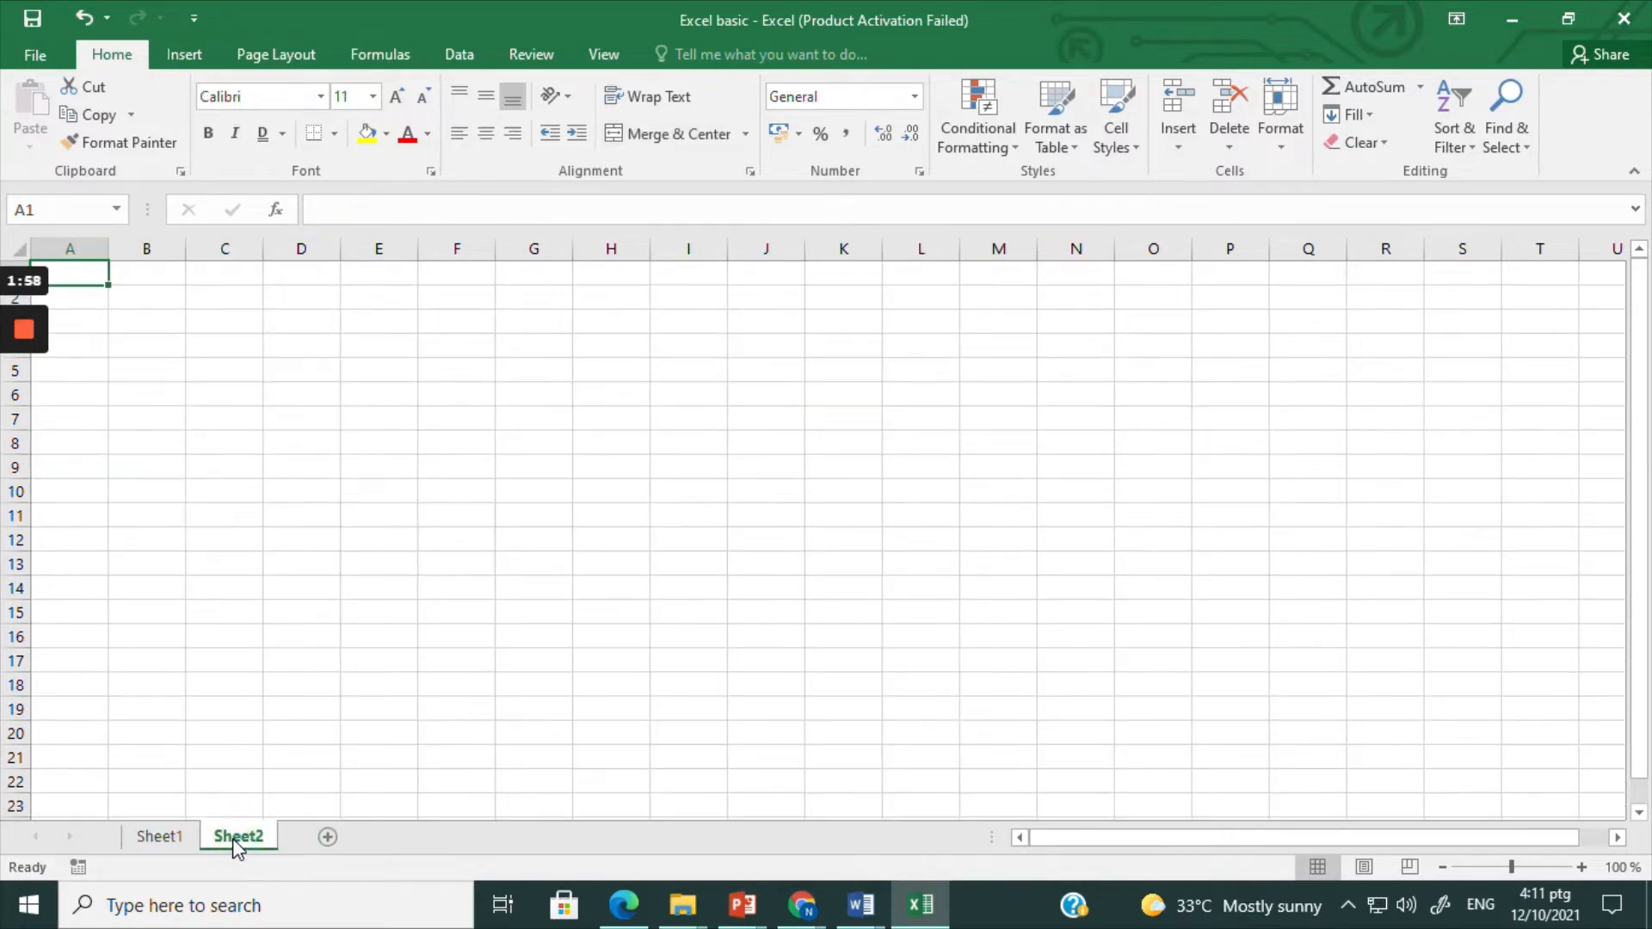
{"action": "left_click", "coordinate": [155, 839]}
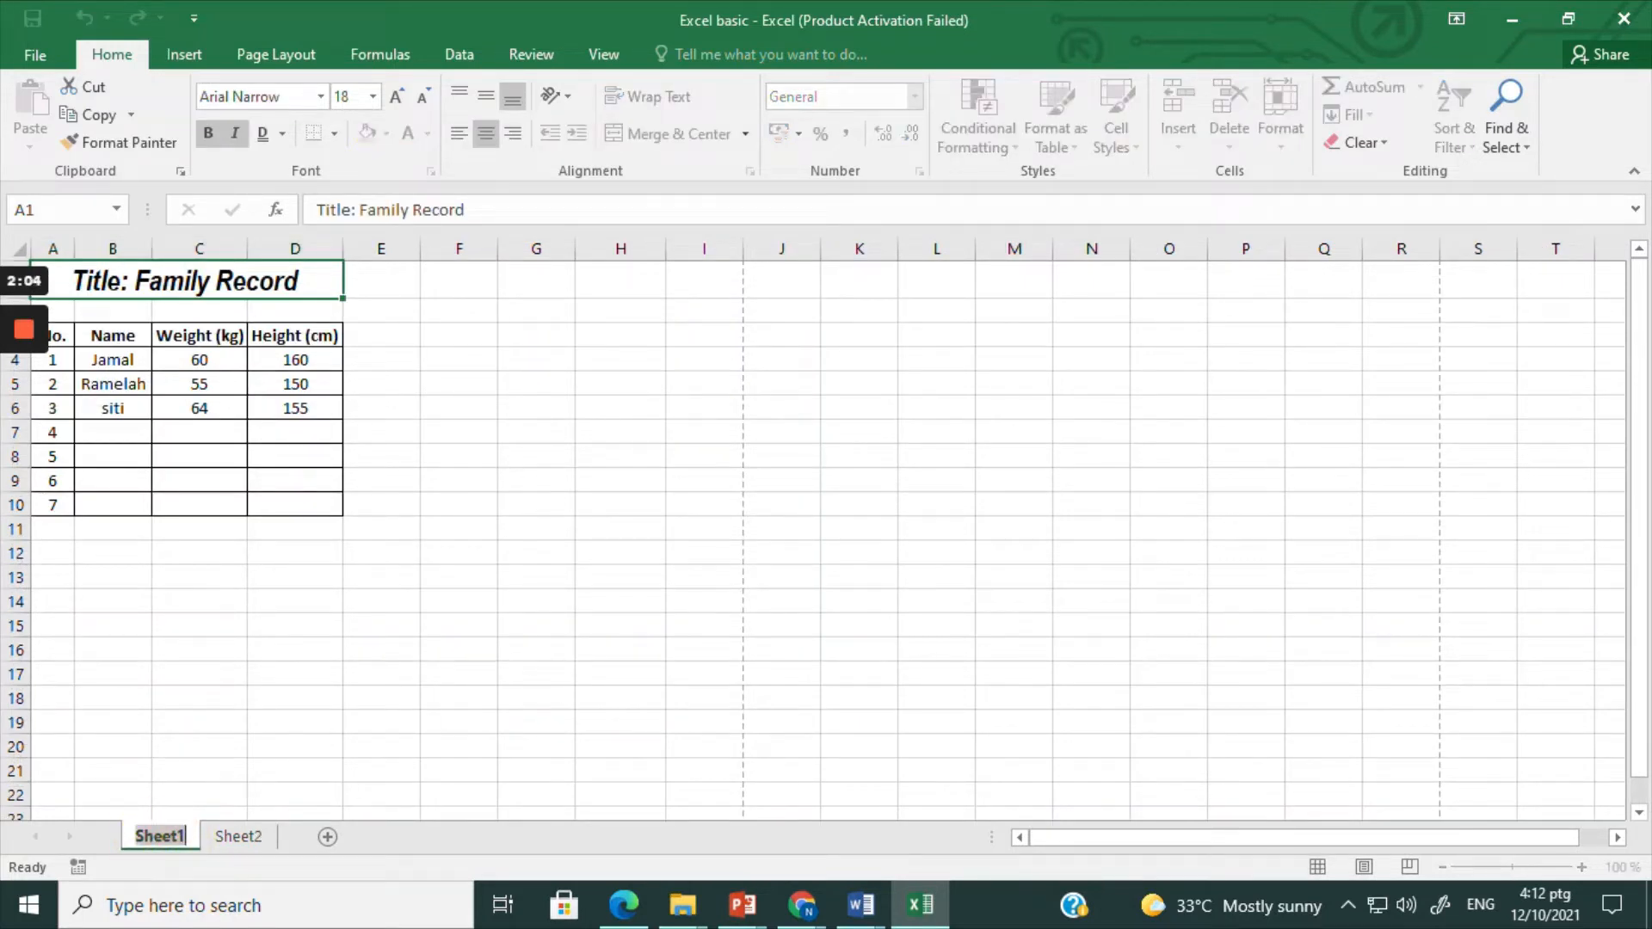
{"action": "left_click", "coordinate": [231, 808]}
{"action": "double_click", "coordinate": [169, 838]}
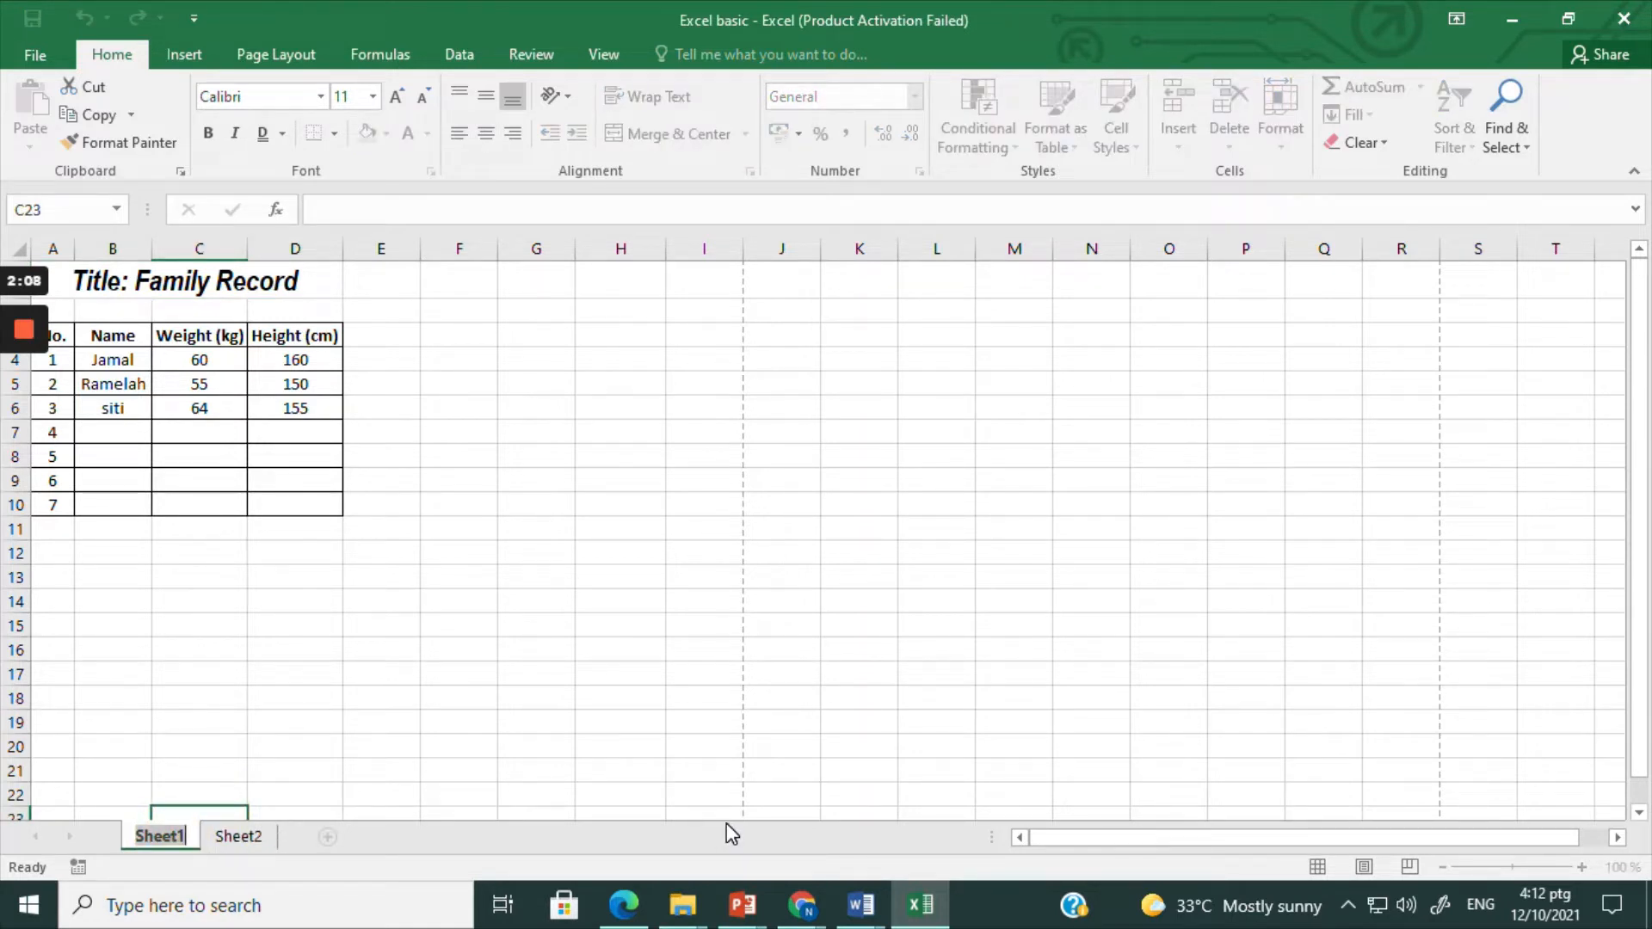
{"action": "type", "text": "Family "}
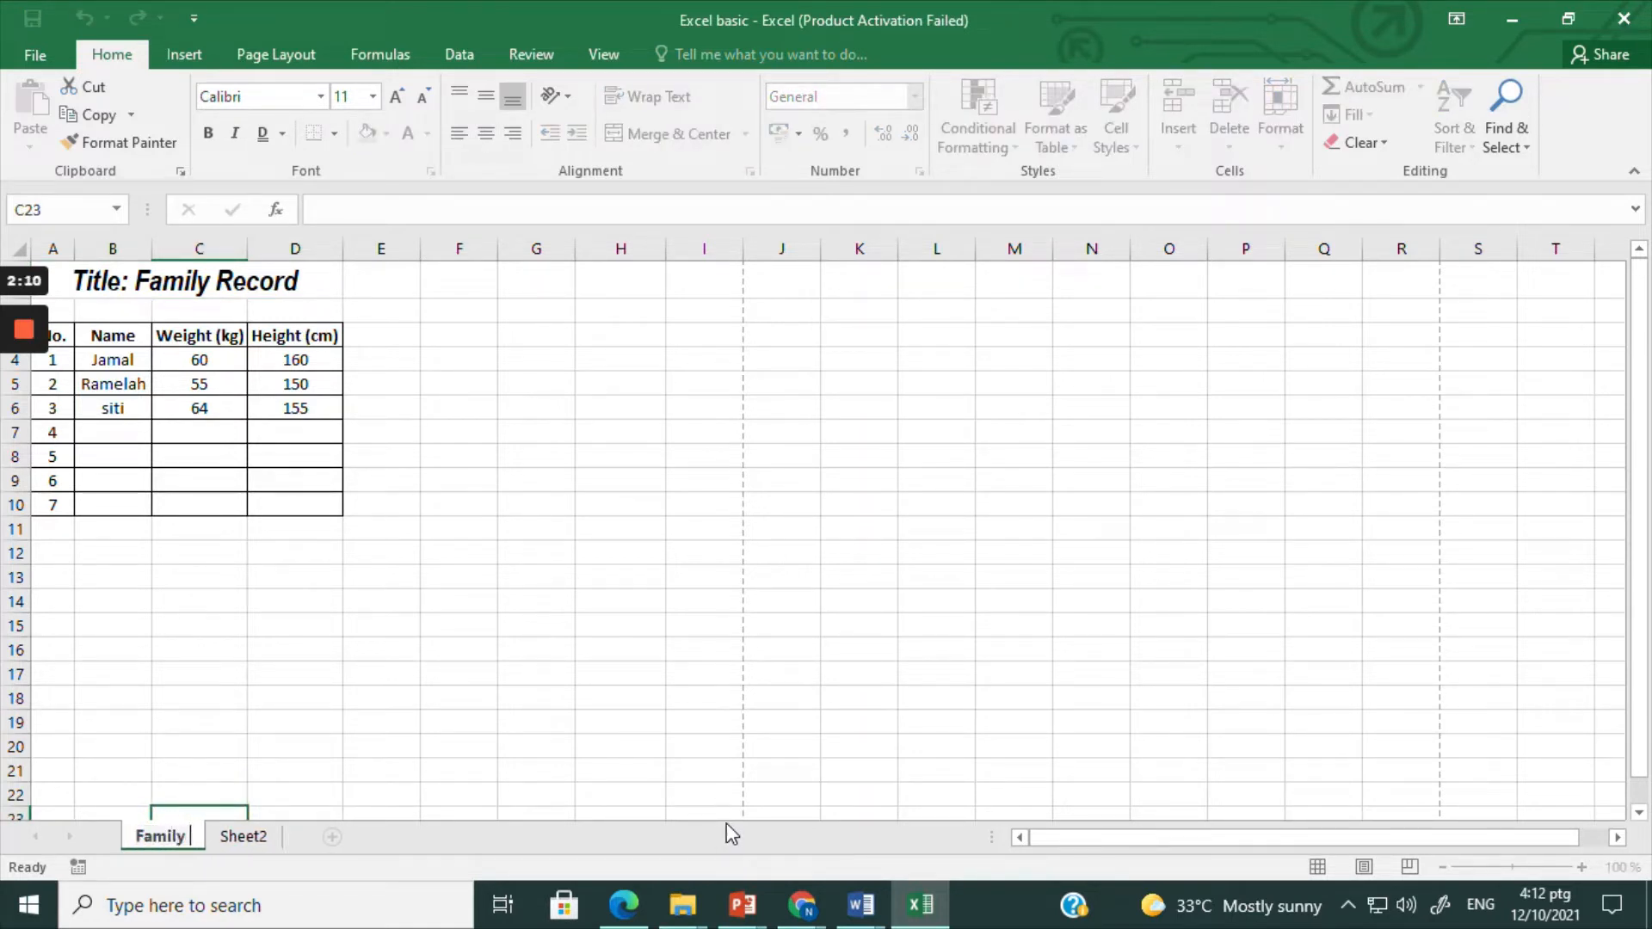
{"action": "type", "text": "record"}
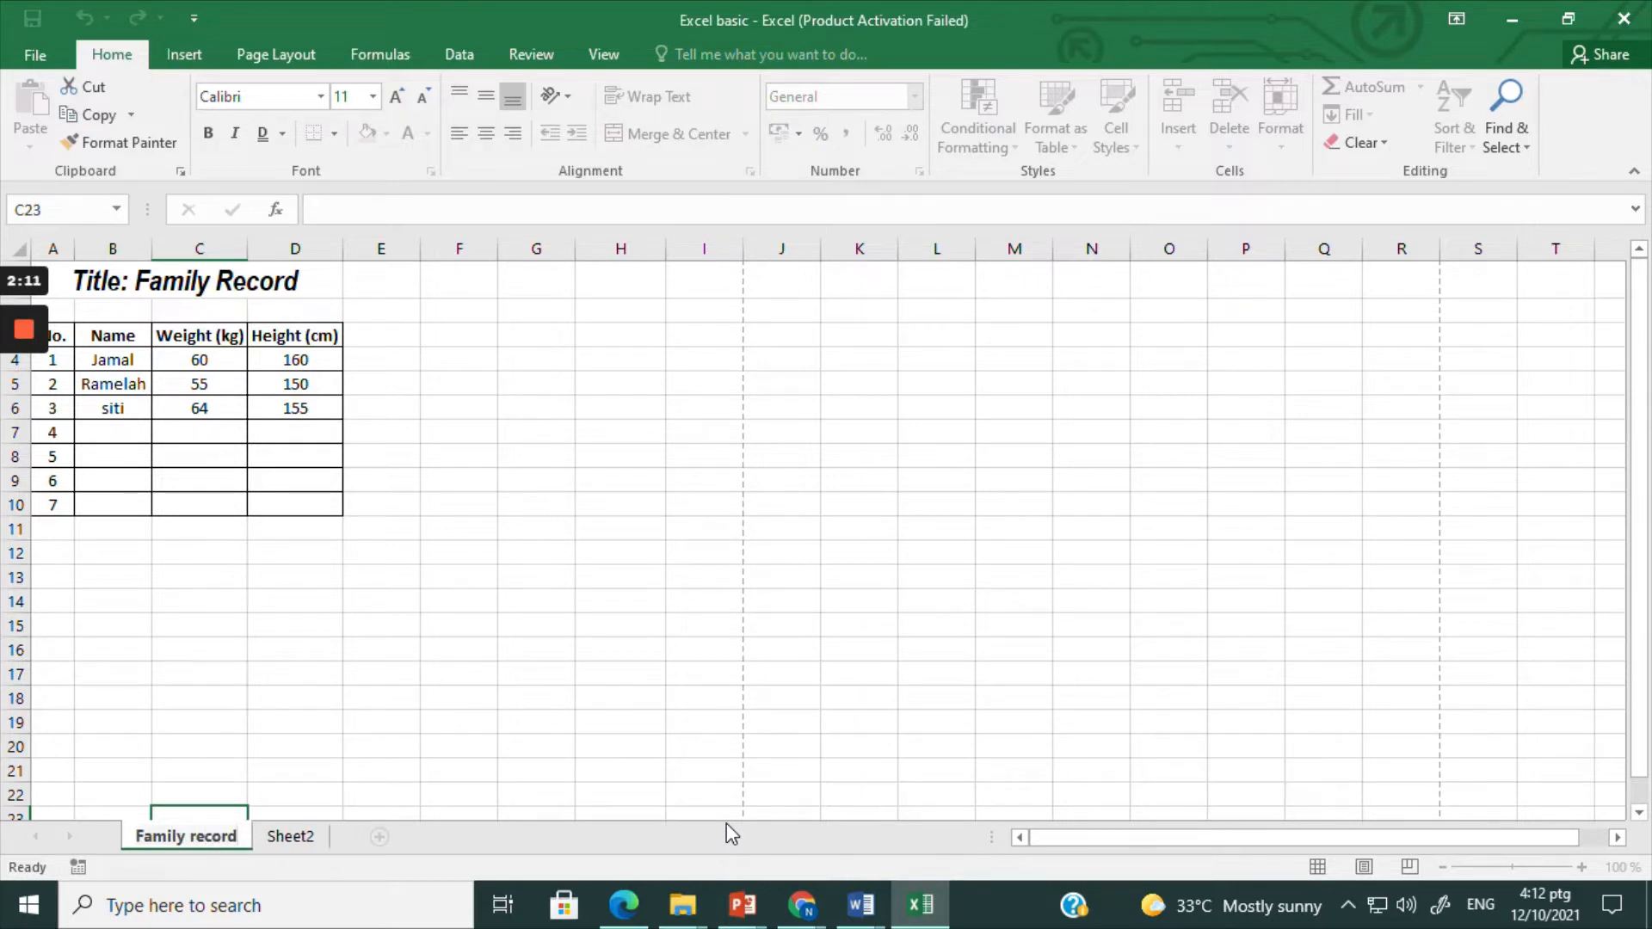
{"action": "left_click", "coordinate": [332, 723]}
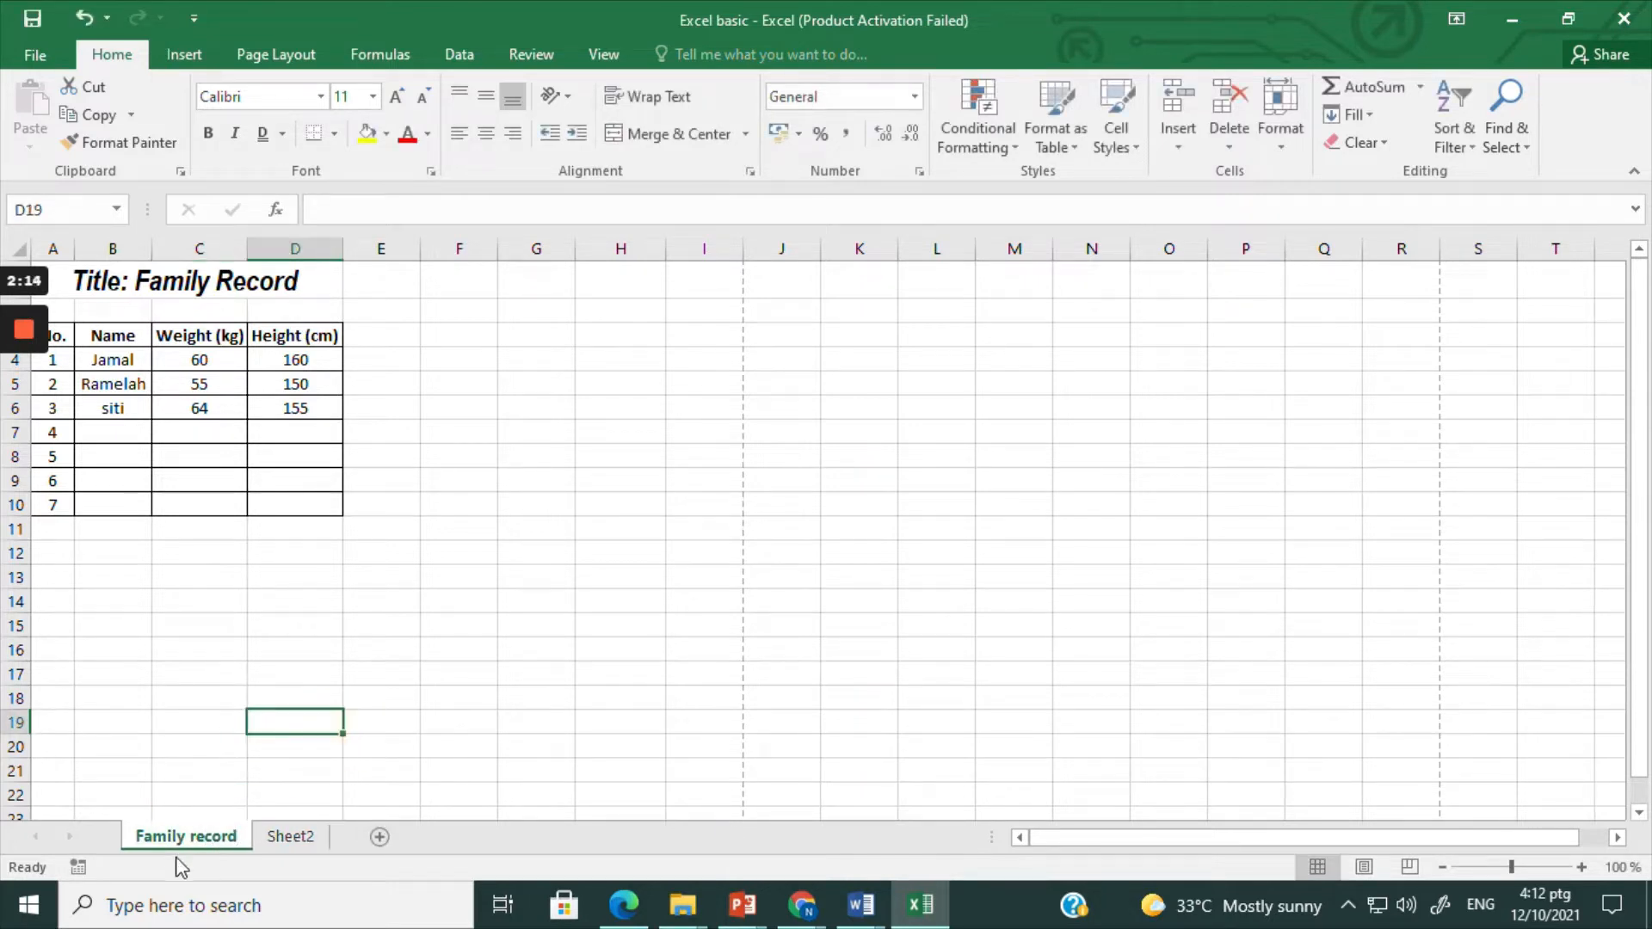
Step: Color the Family record sheet tab standard Green and check it by switching to Sheet2 and back
{"action": "right_click", "coordinate": [205, 834]}
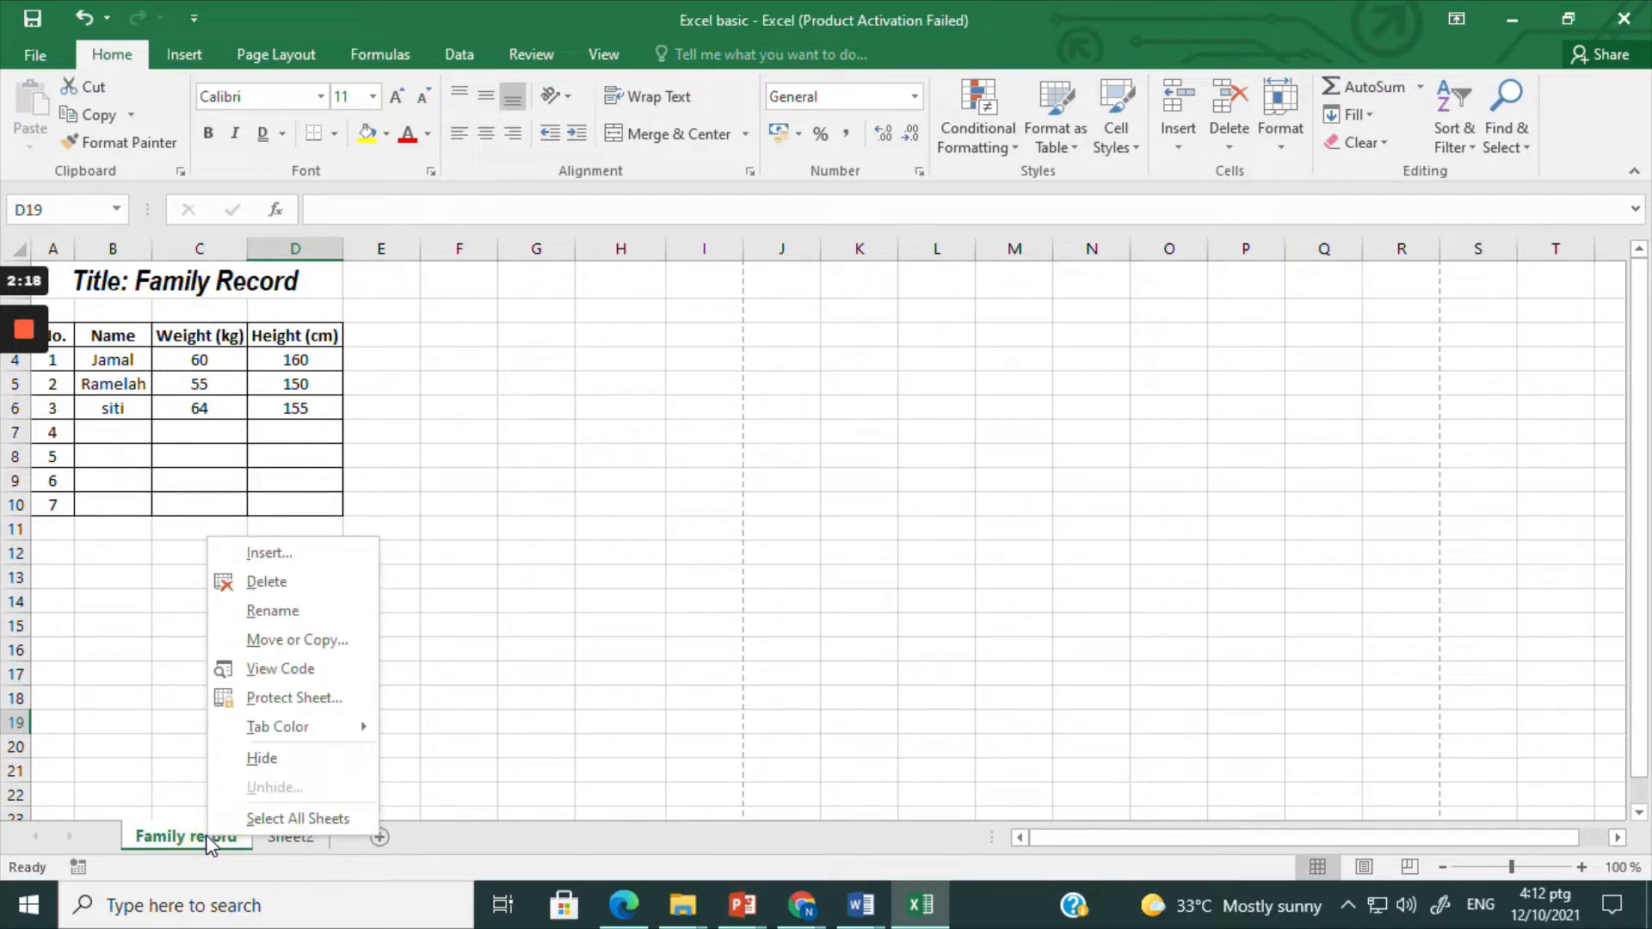
{"action": "mouse_move", "coordinate": [276, 730]}
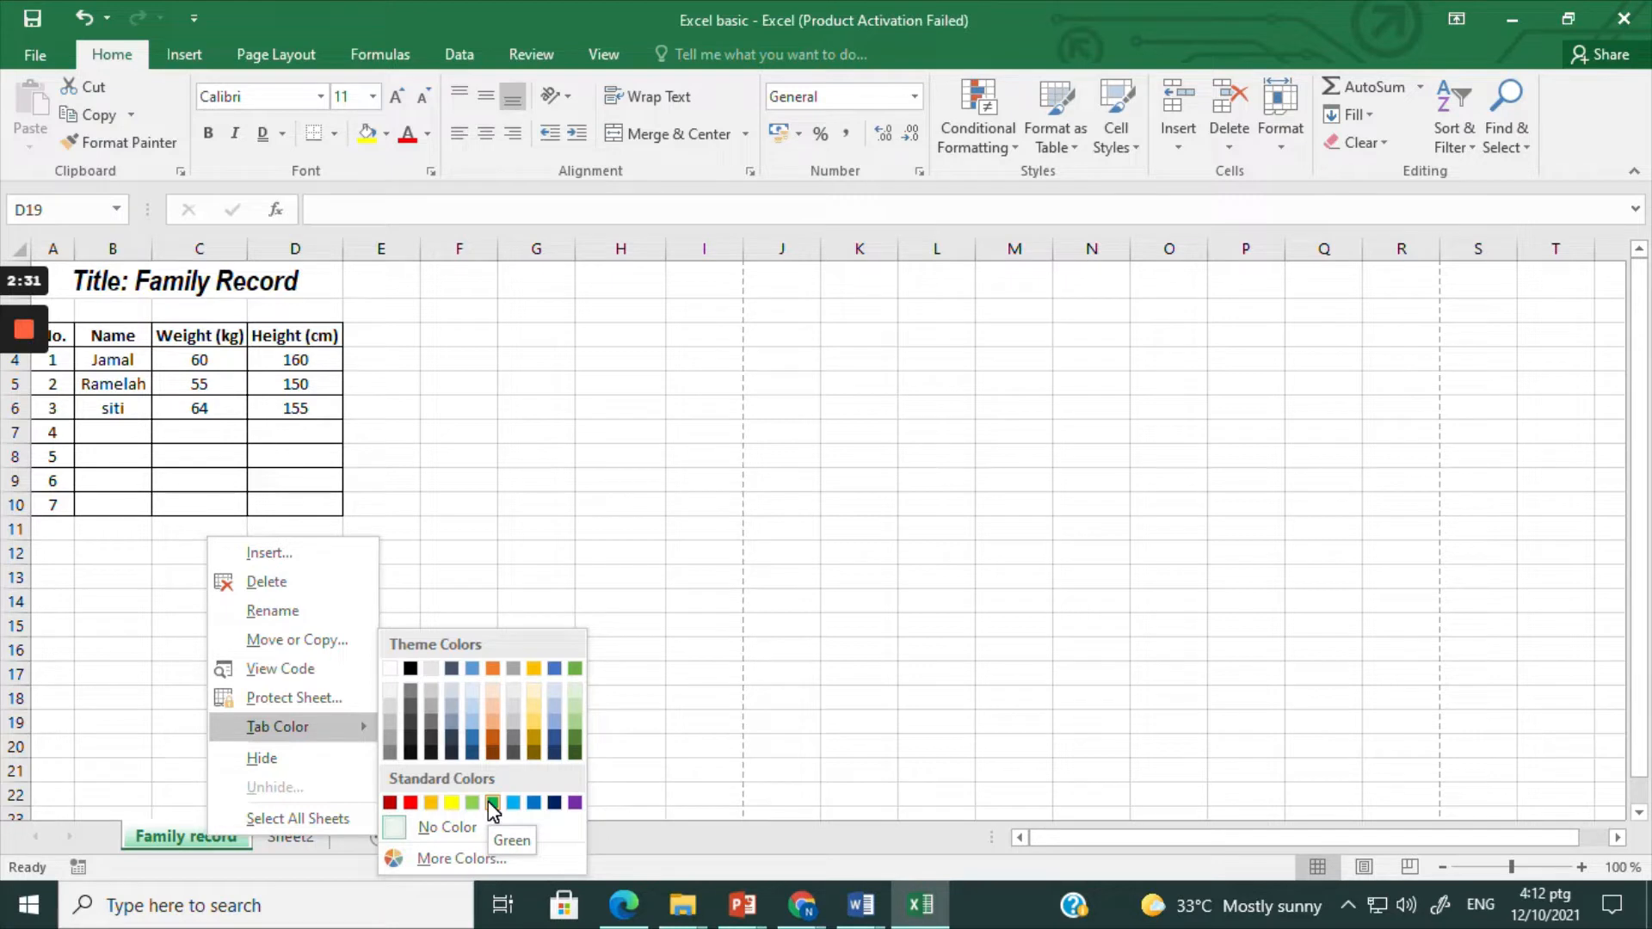
{"action": "left_click", "coordinate": [493, 803]}
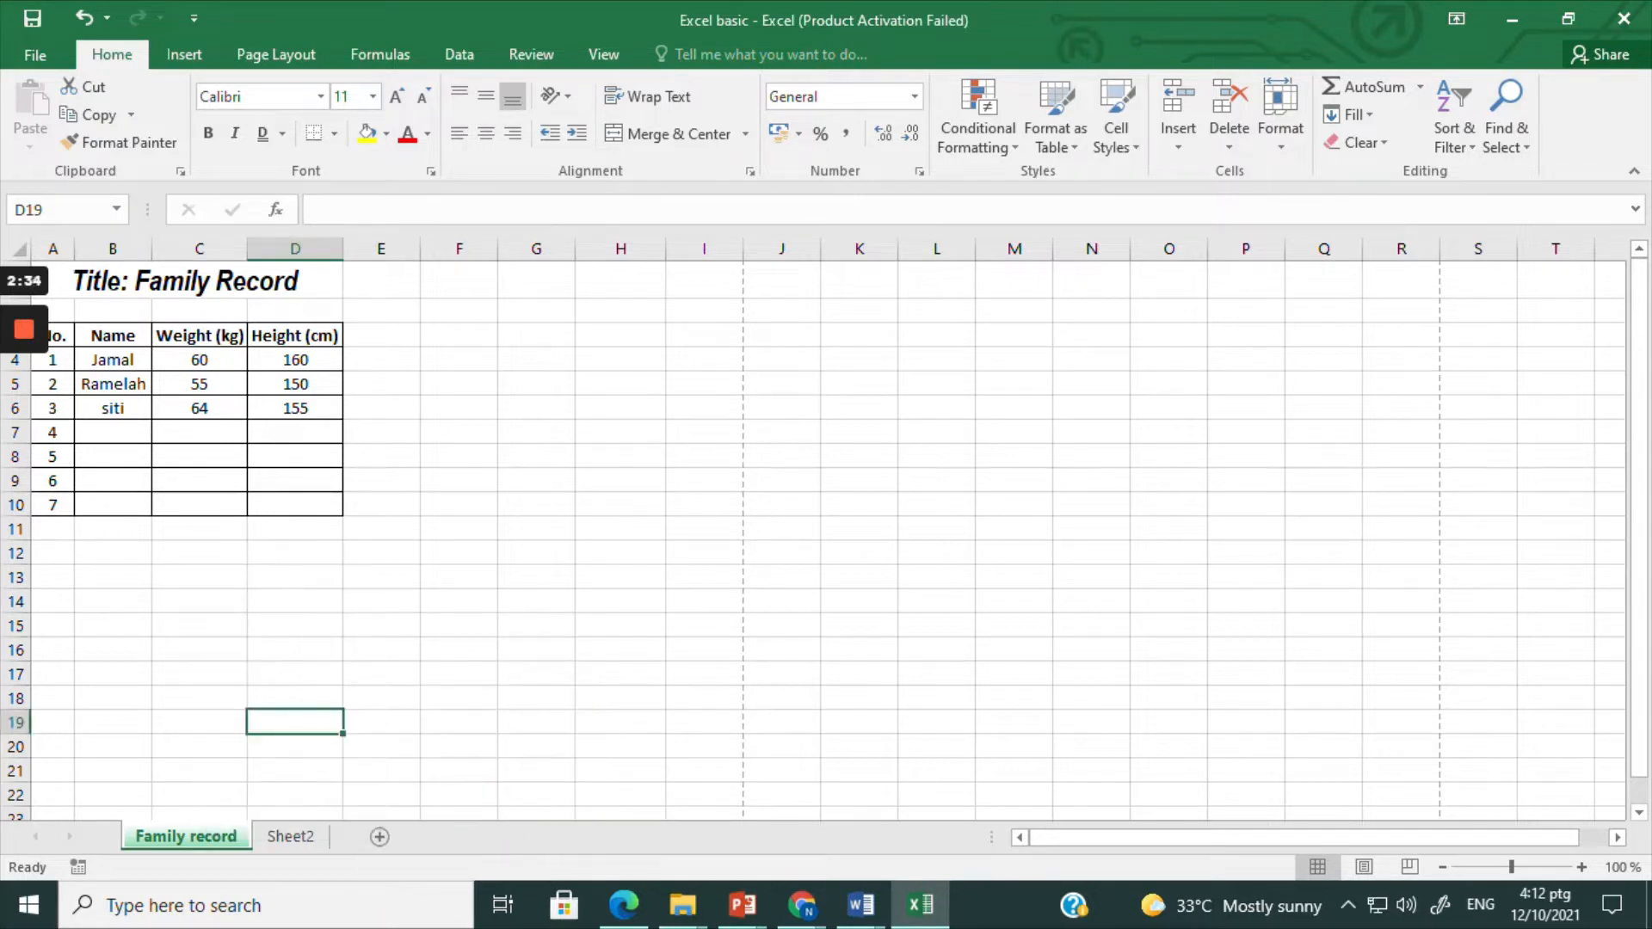
{"action": "left_click", "coordinate": [380, 697]}
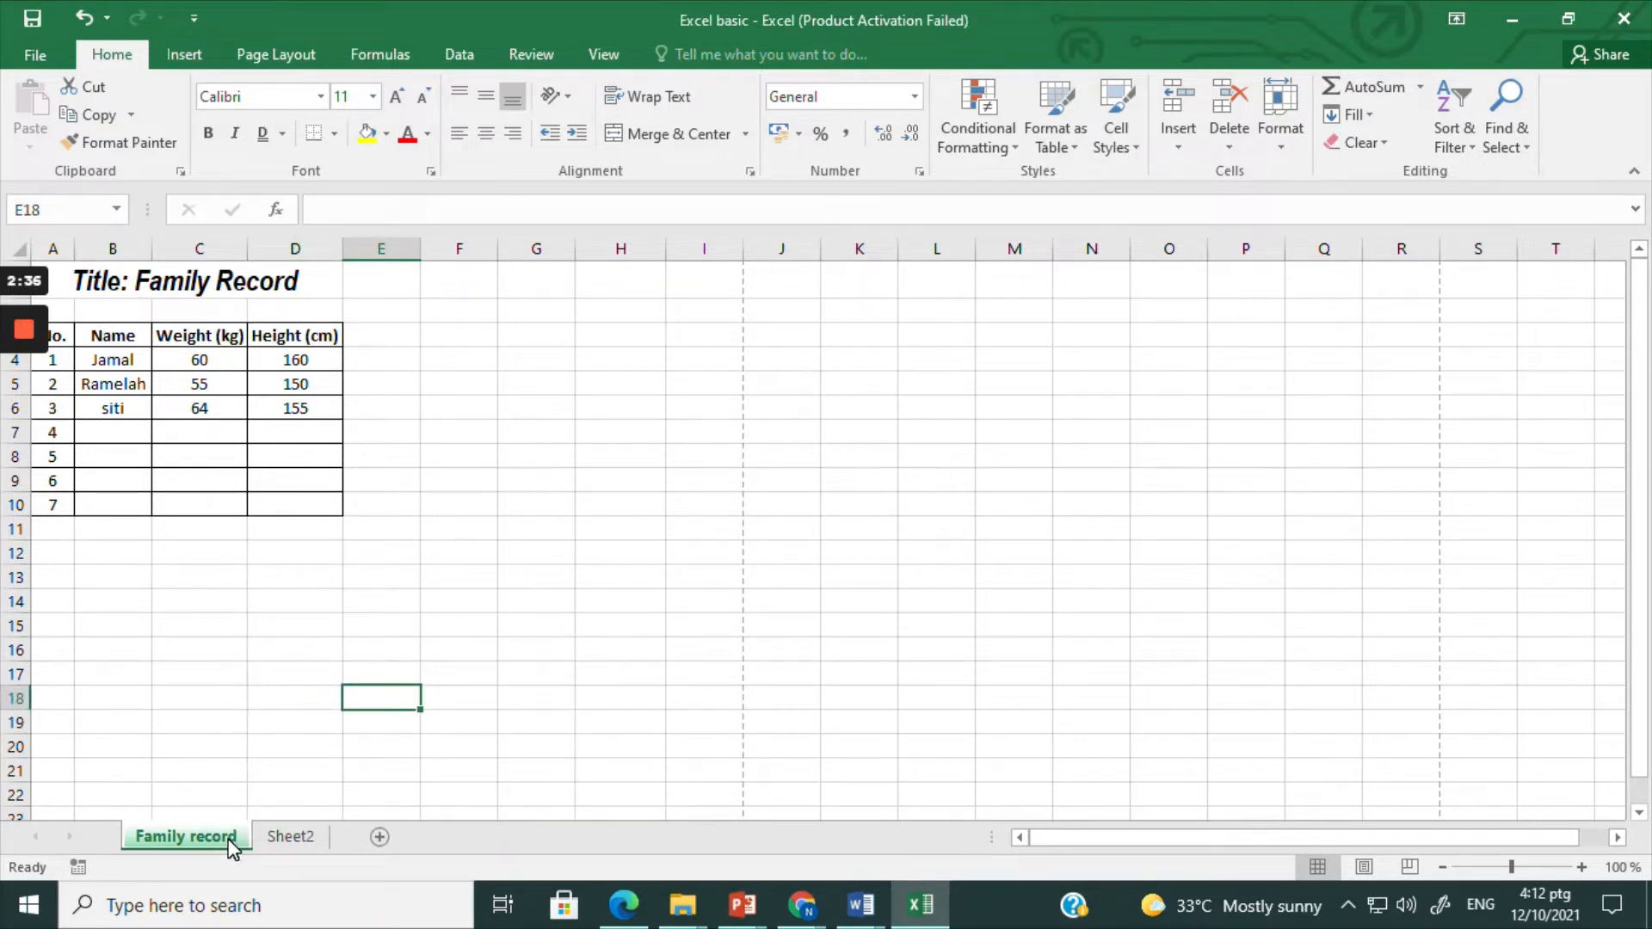
{"action": "left_click", "coordinate": [290, 836]}
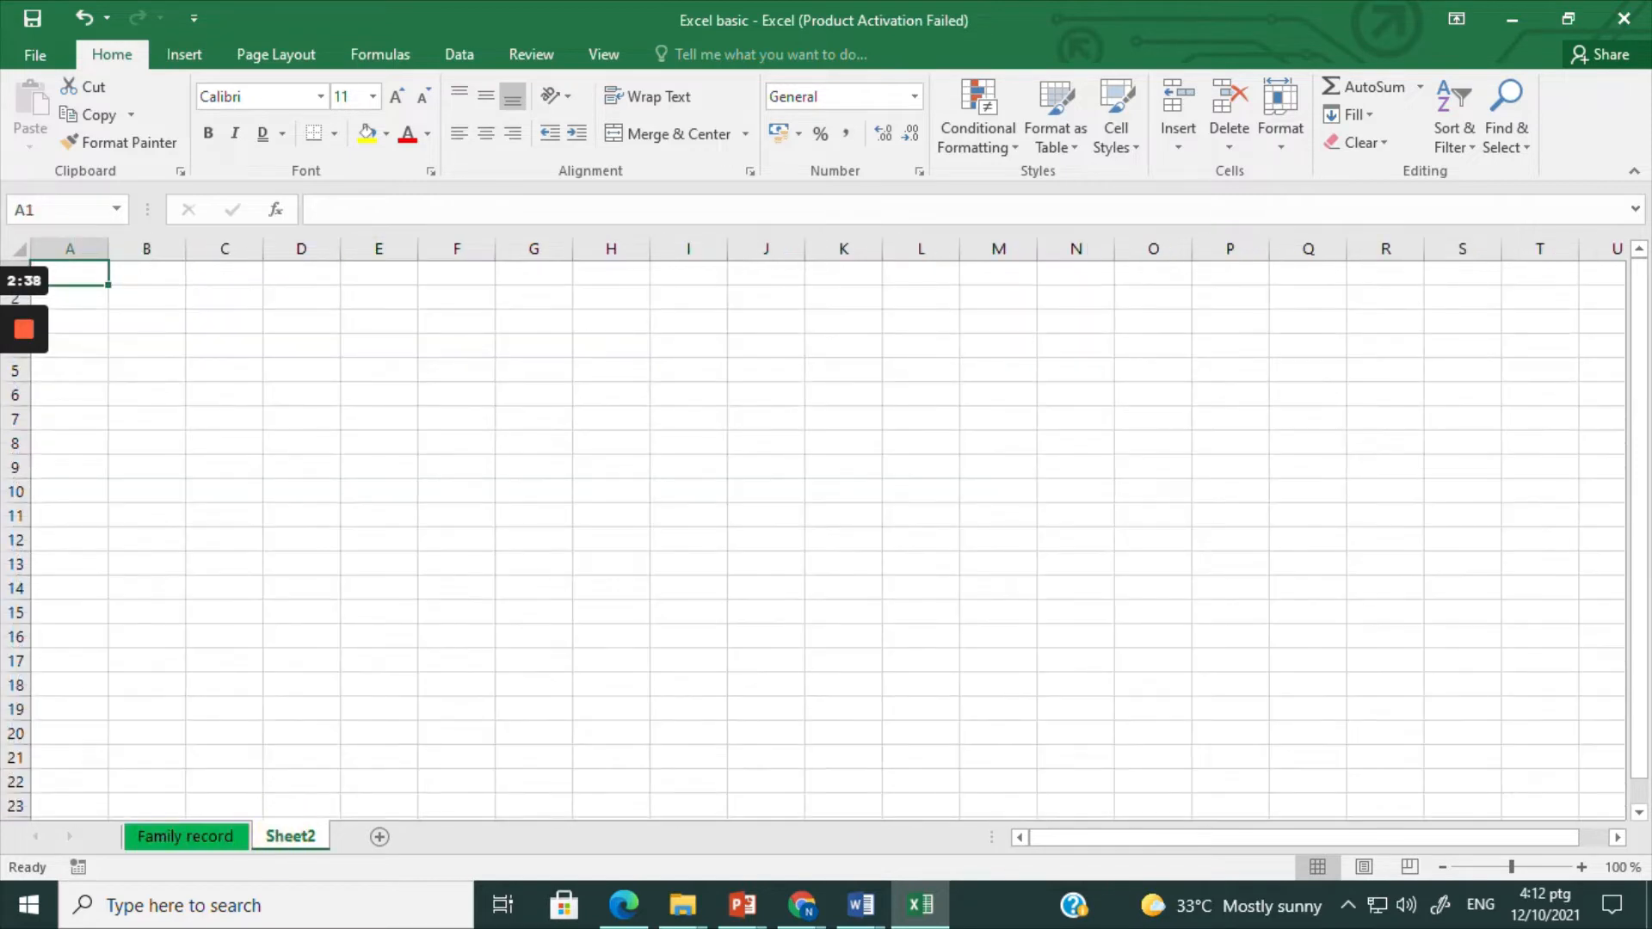
{"action": "left_click", "coordinate": [217, 838]}
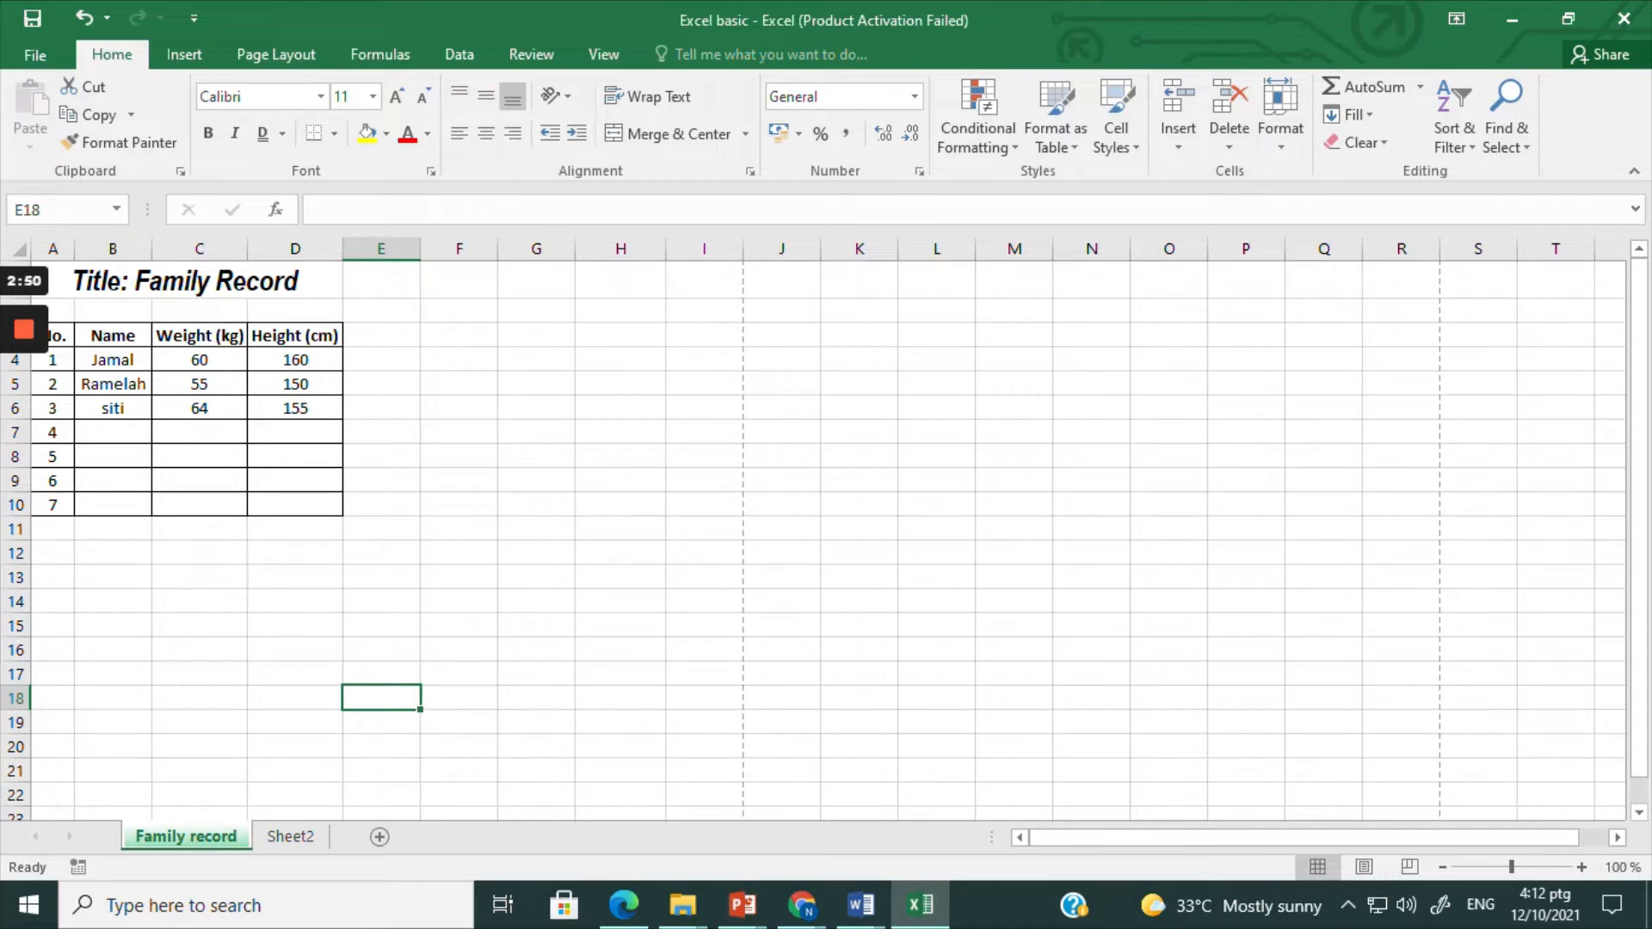
Step: Examine cell addressing by selecting the Height header, the title, cell G2, column G, row 15 and cell G15
{"action": "left_click", "coordinate": [294, 338]}
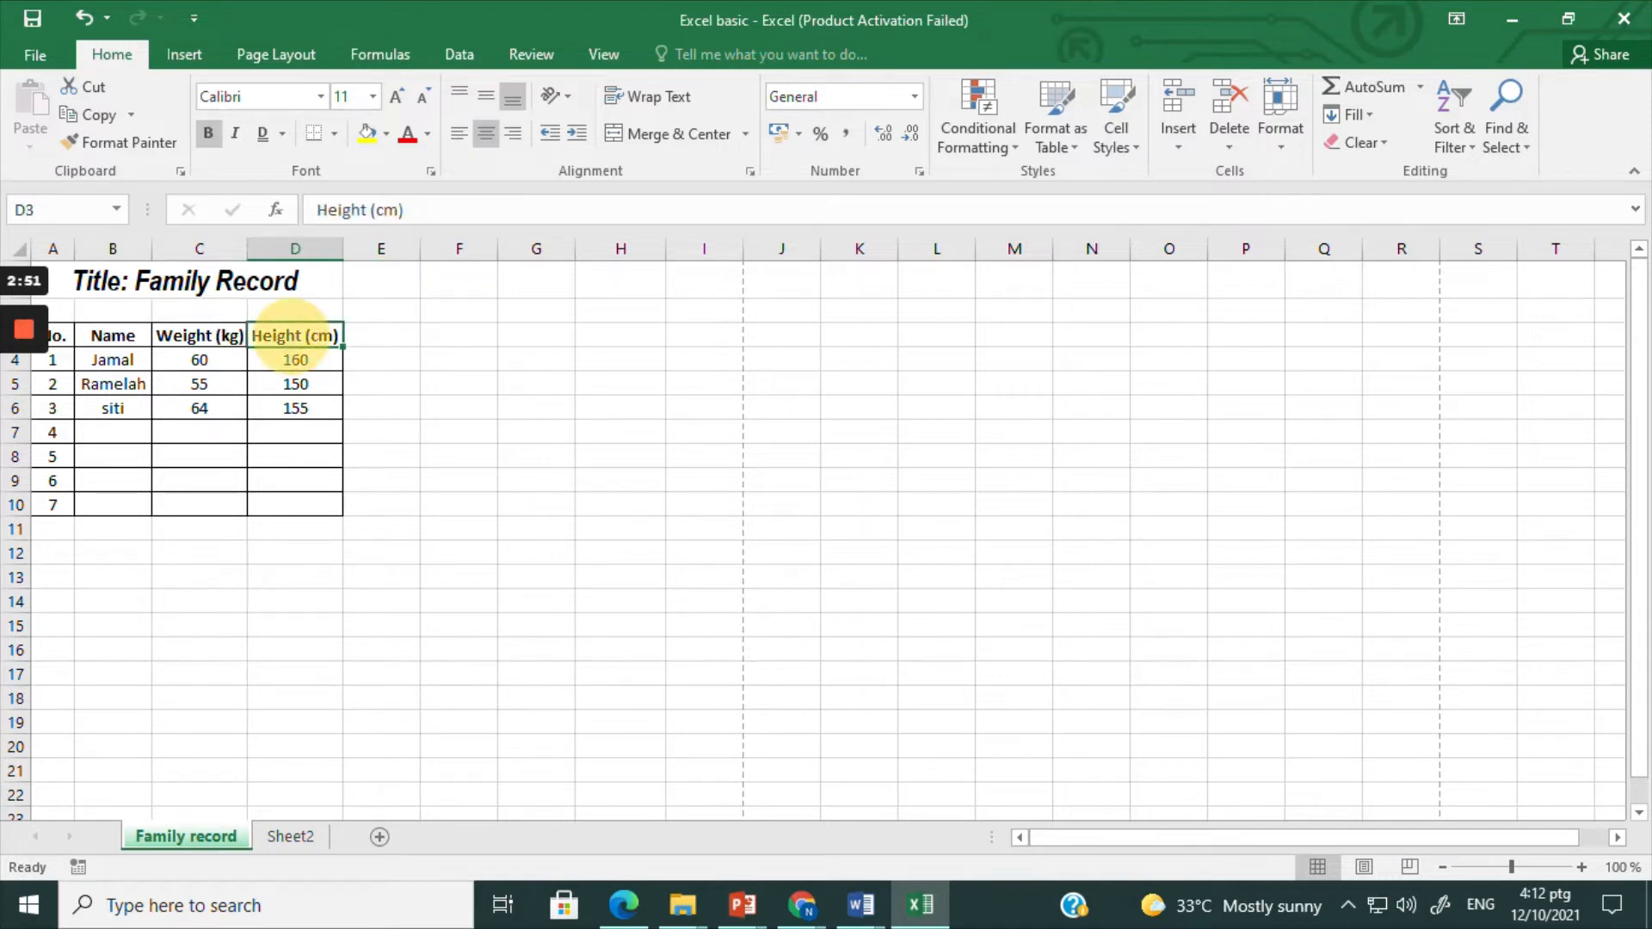
{"action": "left_click", "coordinate": [243, 286]}
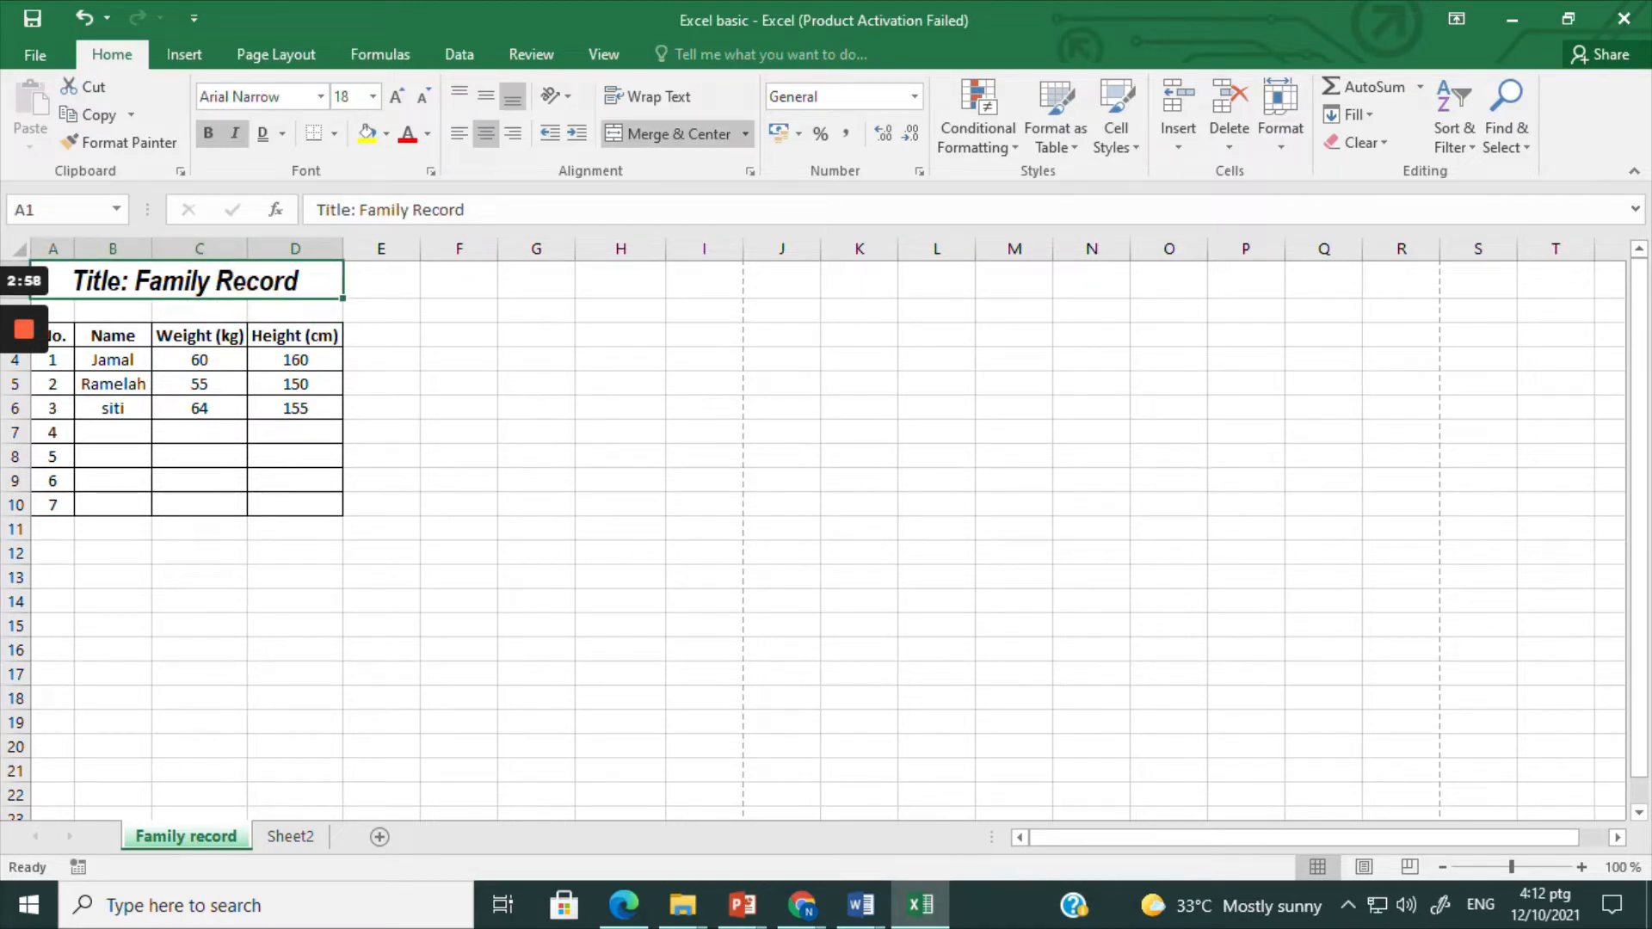
{"action": "left_click", "coordinate": [535, 308]}
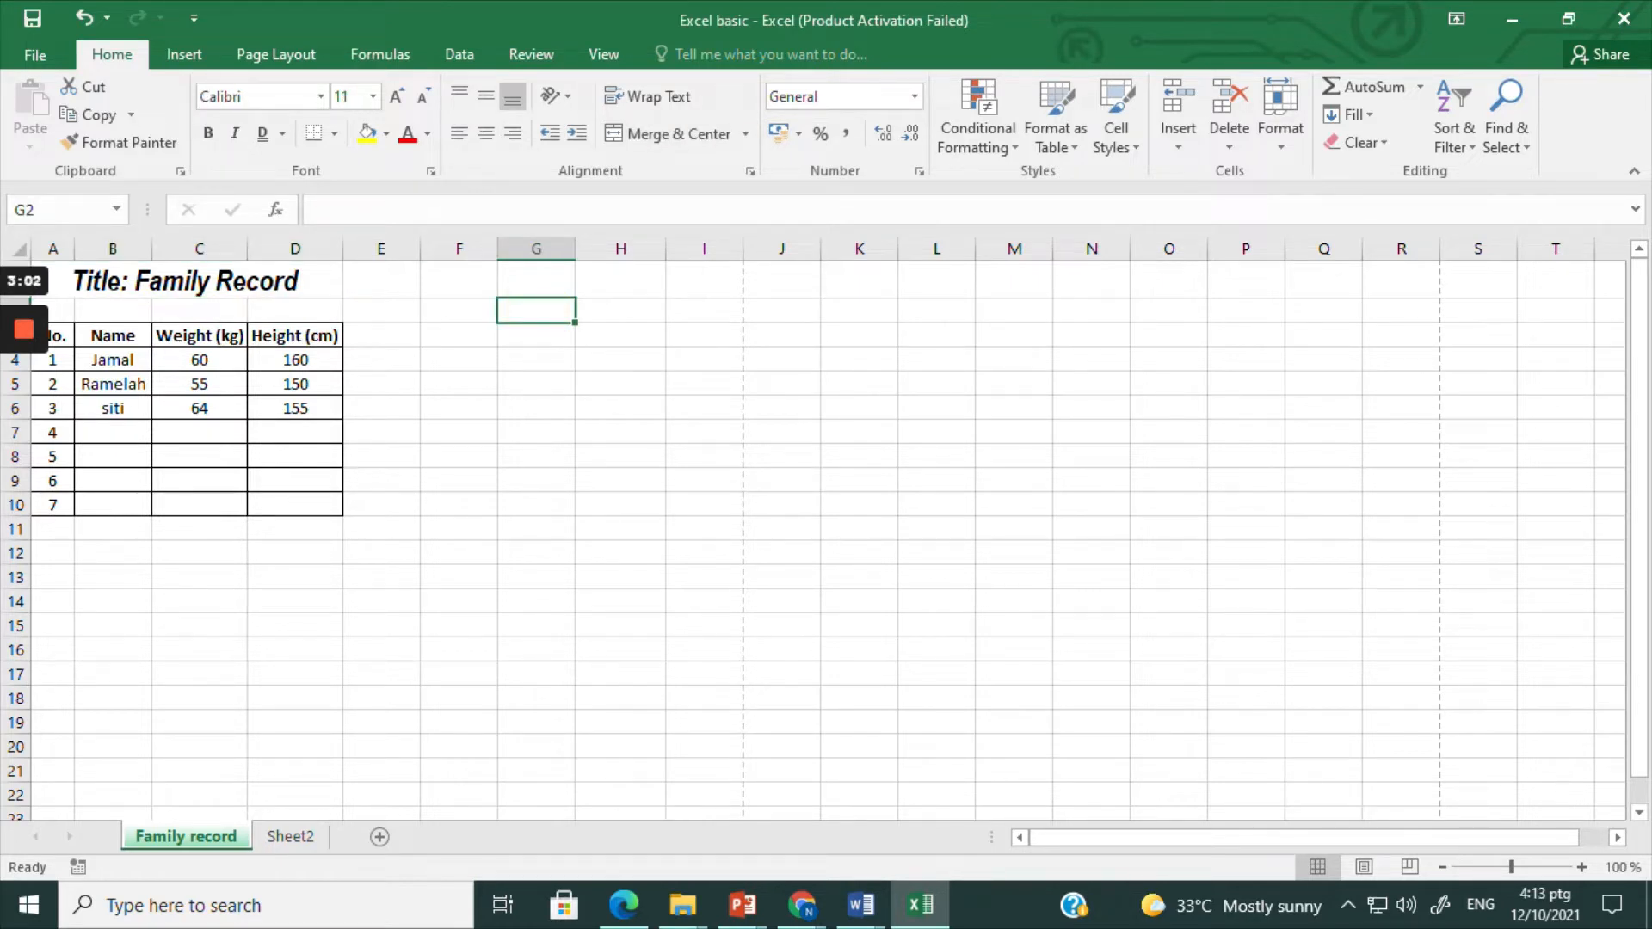
{"action": "left_click", "coordinate": [115, 209]}
{"action": "left_click", "coordinate": [114, 210]}
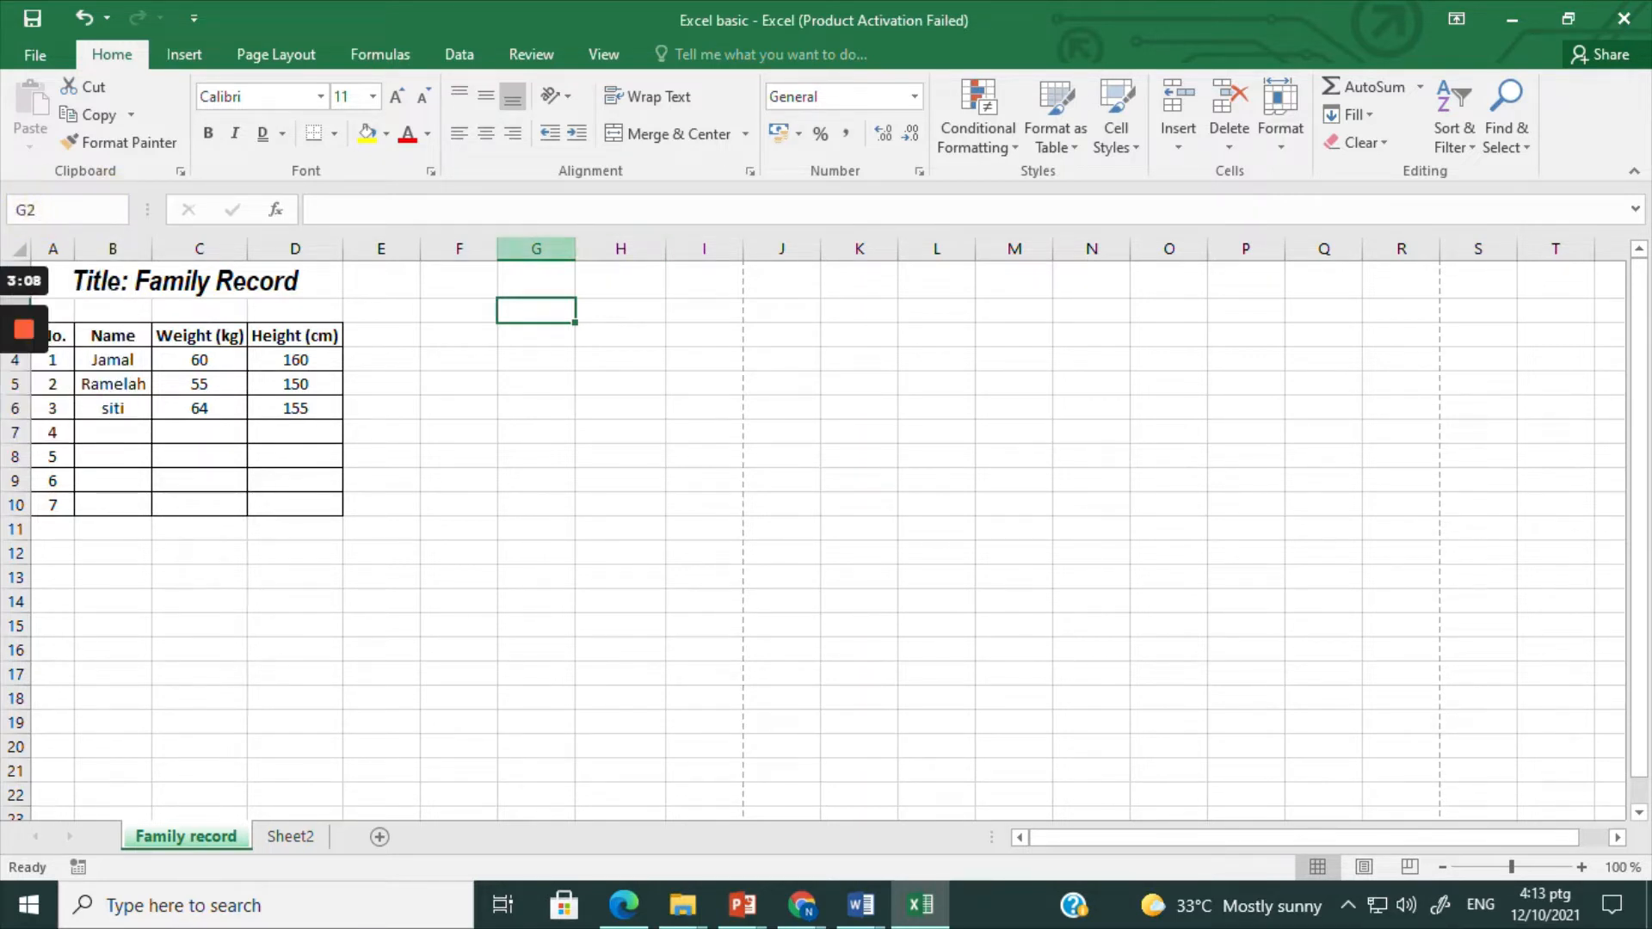
{"action": "left_click", "coordinate": [556, 234]}
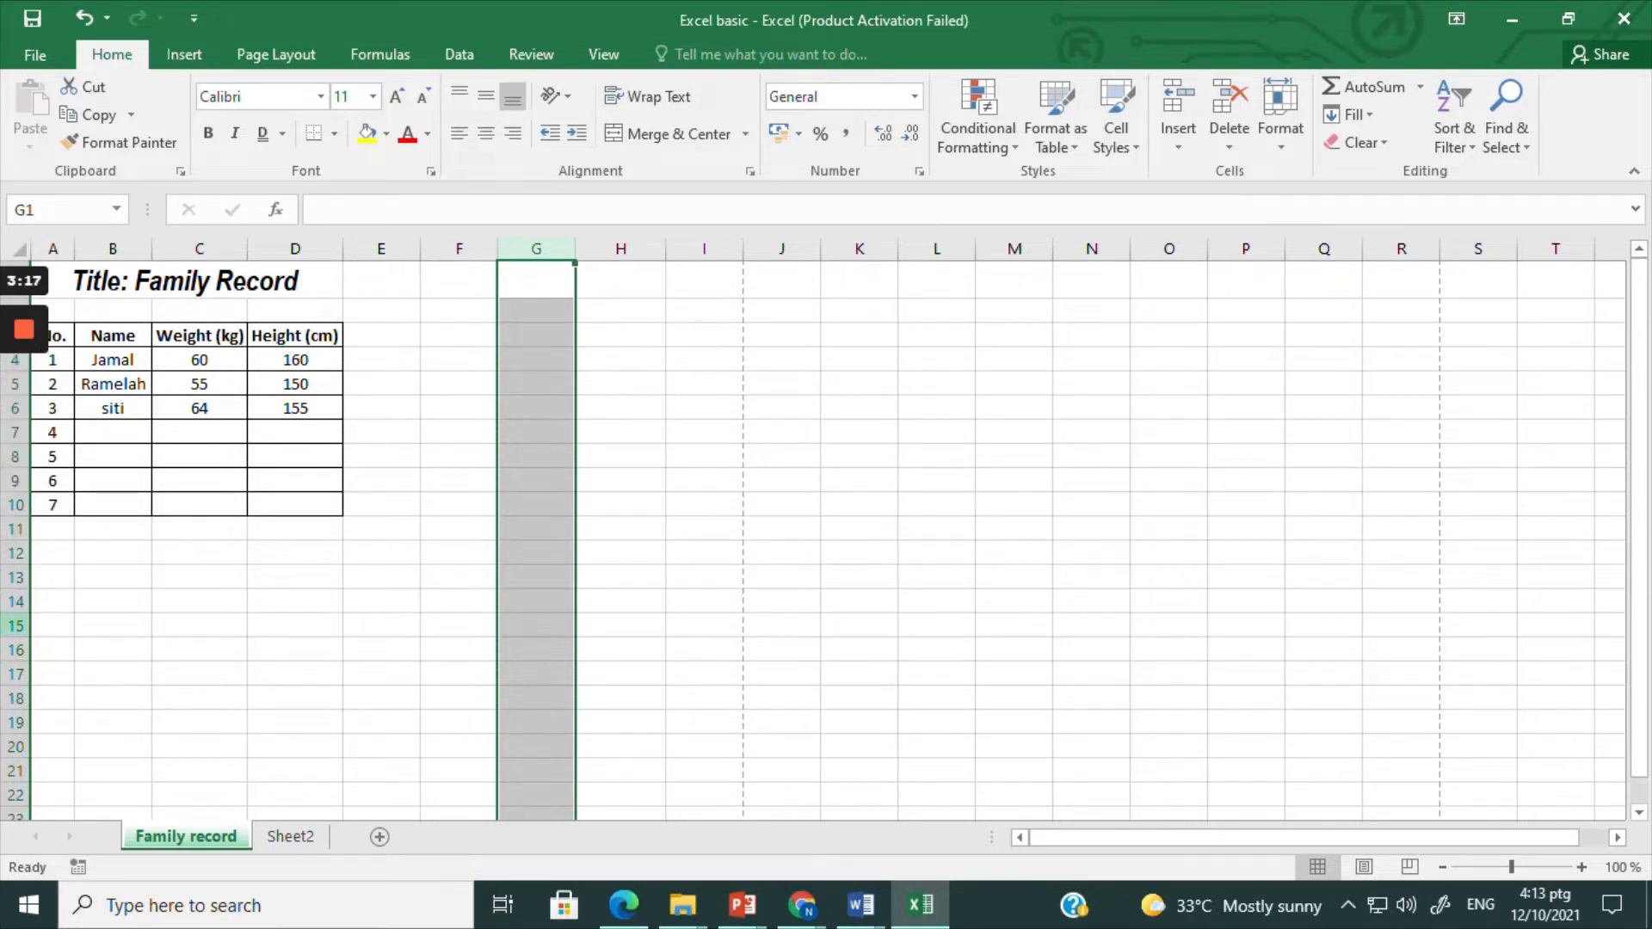
{"action": "left_click", "coordinate": [17, 625]}
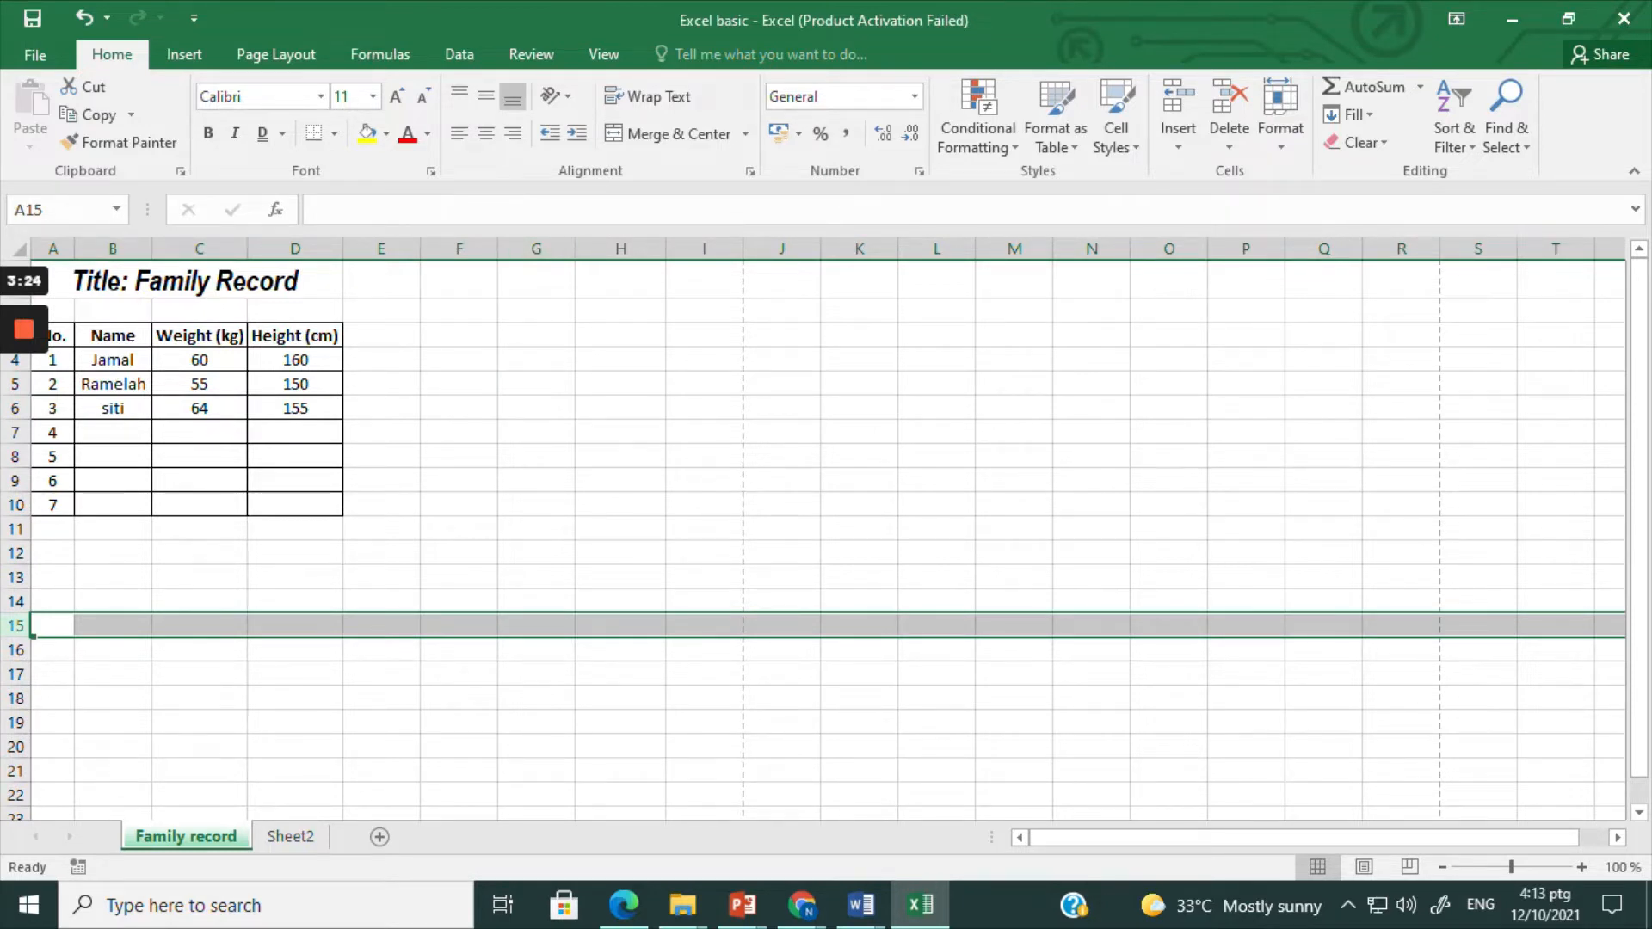
{"action": "left_click", "coordinate": [535, 625]}
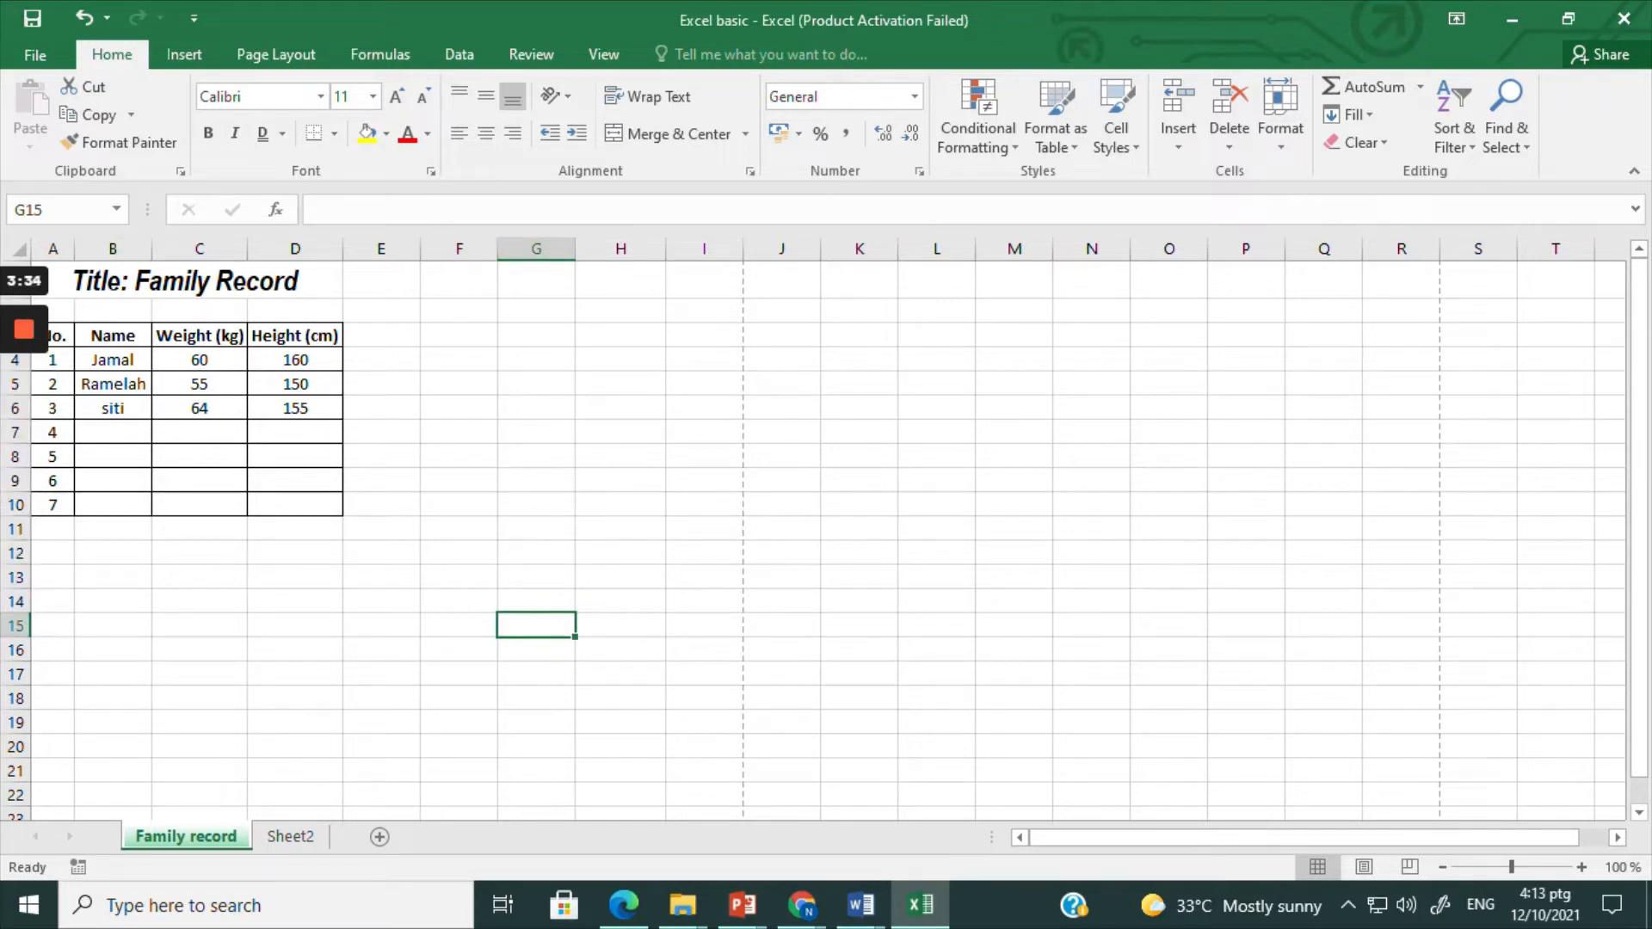
Step: Examine cell addresses by selecting G6, G13, G5, the Height header in D3 and the height values in D4 and D5
{"action": "left_click", "coordinate": [49, 211]}
{"action": "type", "text": "G6"}
{"action": "key", "text": "Return"}
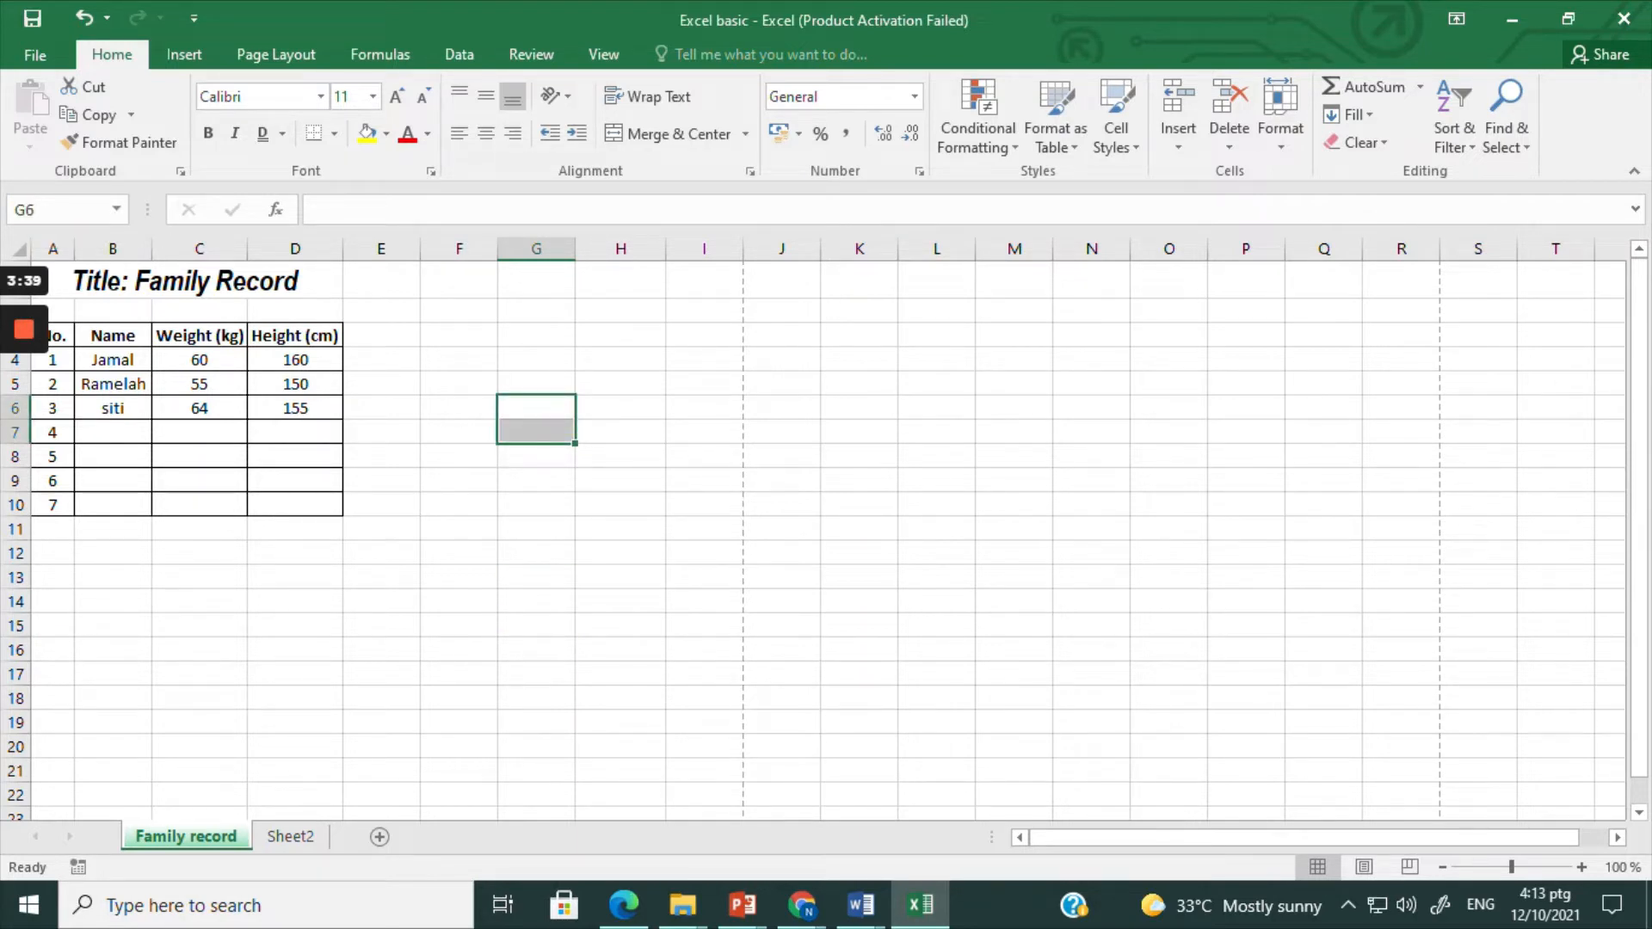
{"action": "left_click", "coordinate": [534, 578]}
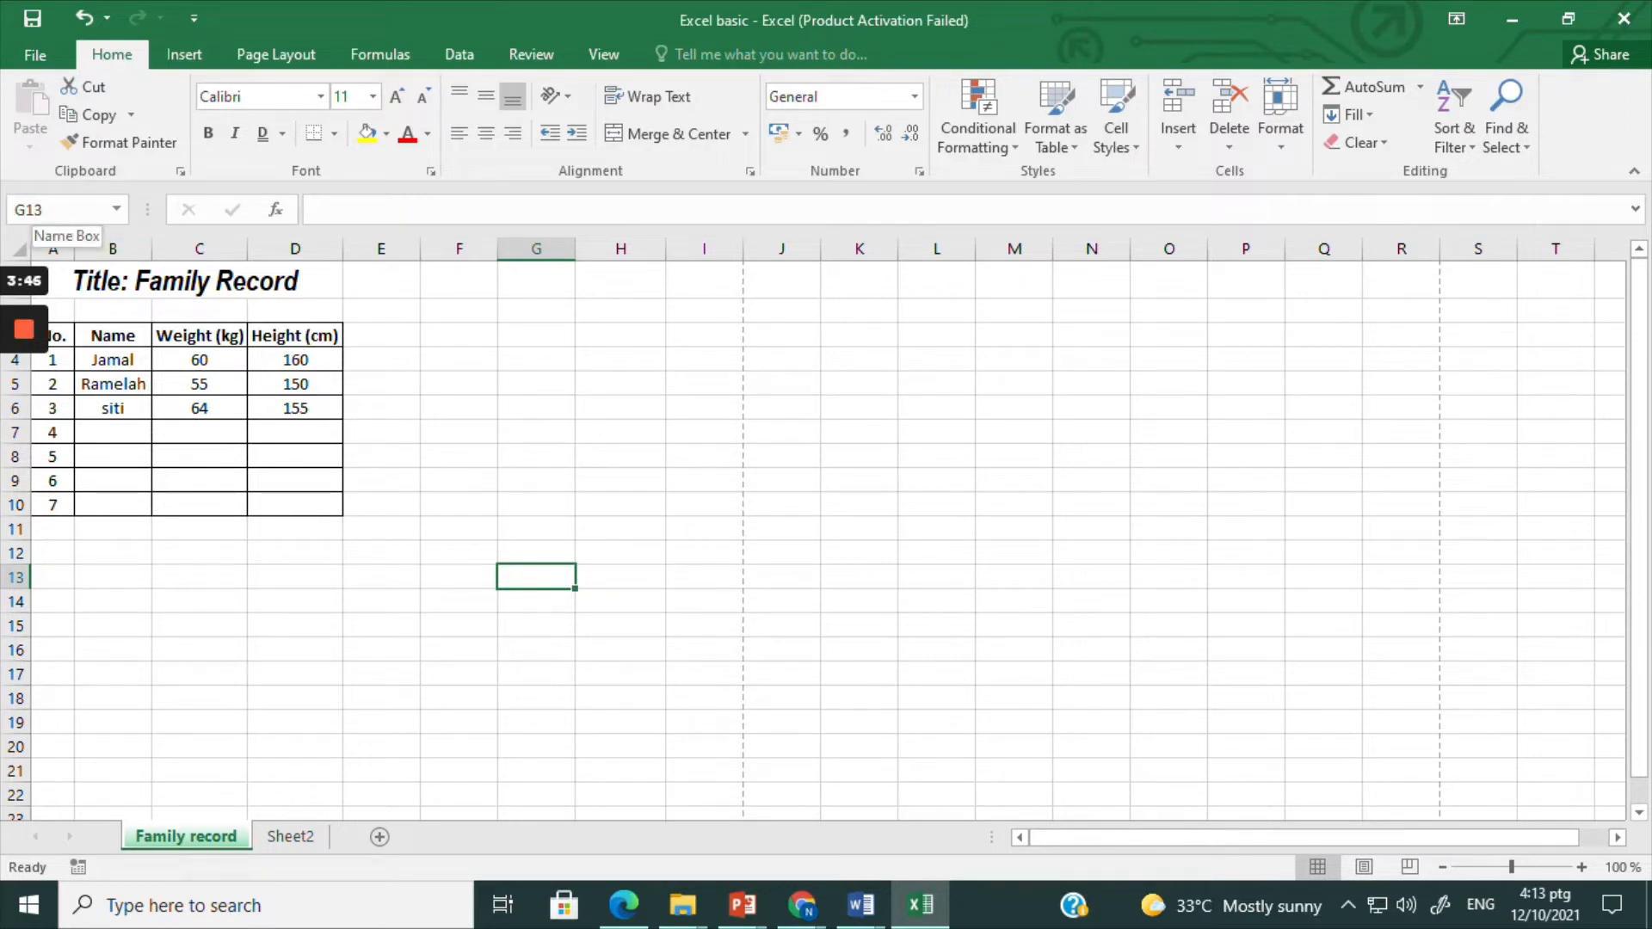
{"action": "left_click", "coordinate": [532, 391]}
{"action": "left_click", "coordinate": [328, 335]}
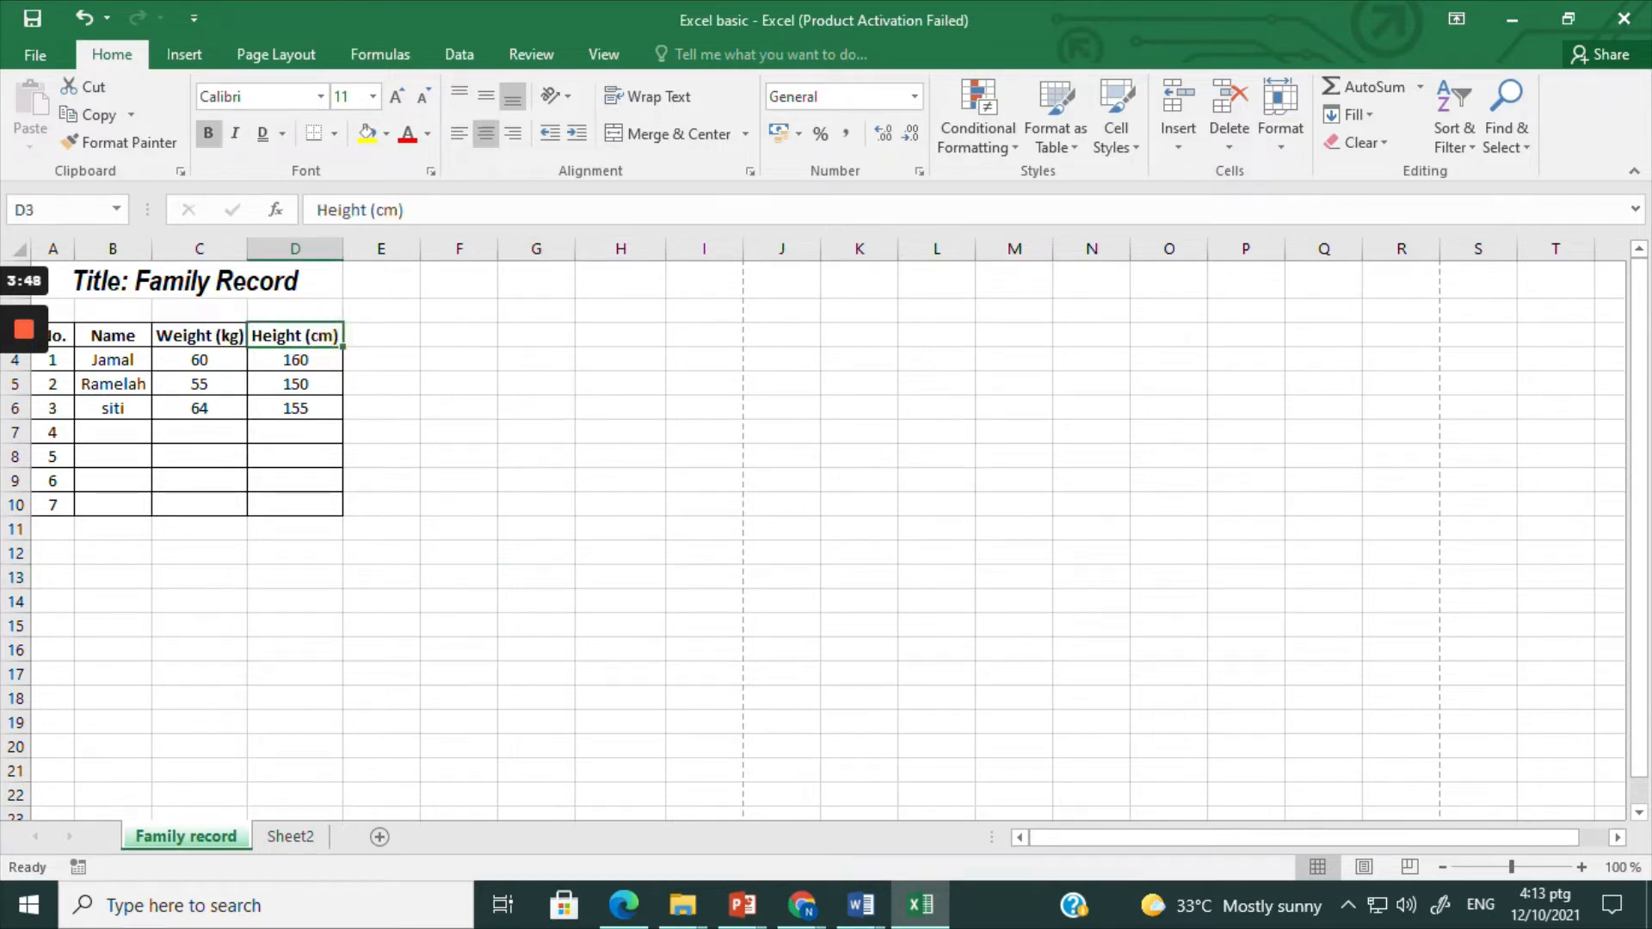
{"action": "left_click", "coordinate": [317, 358]}
{"action": "left_click", "coordinate": [312, 380]}
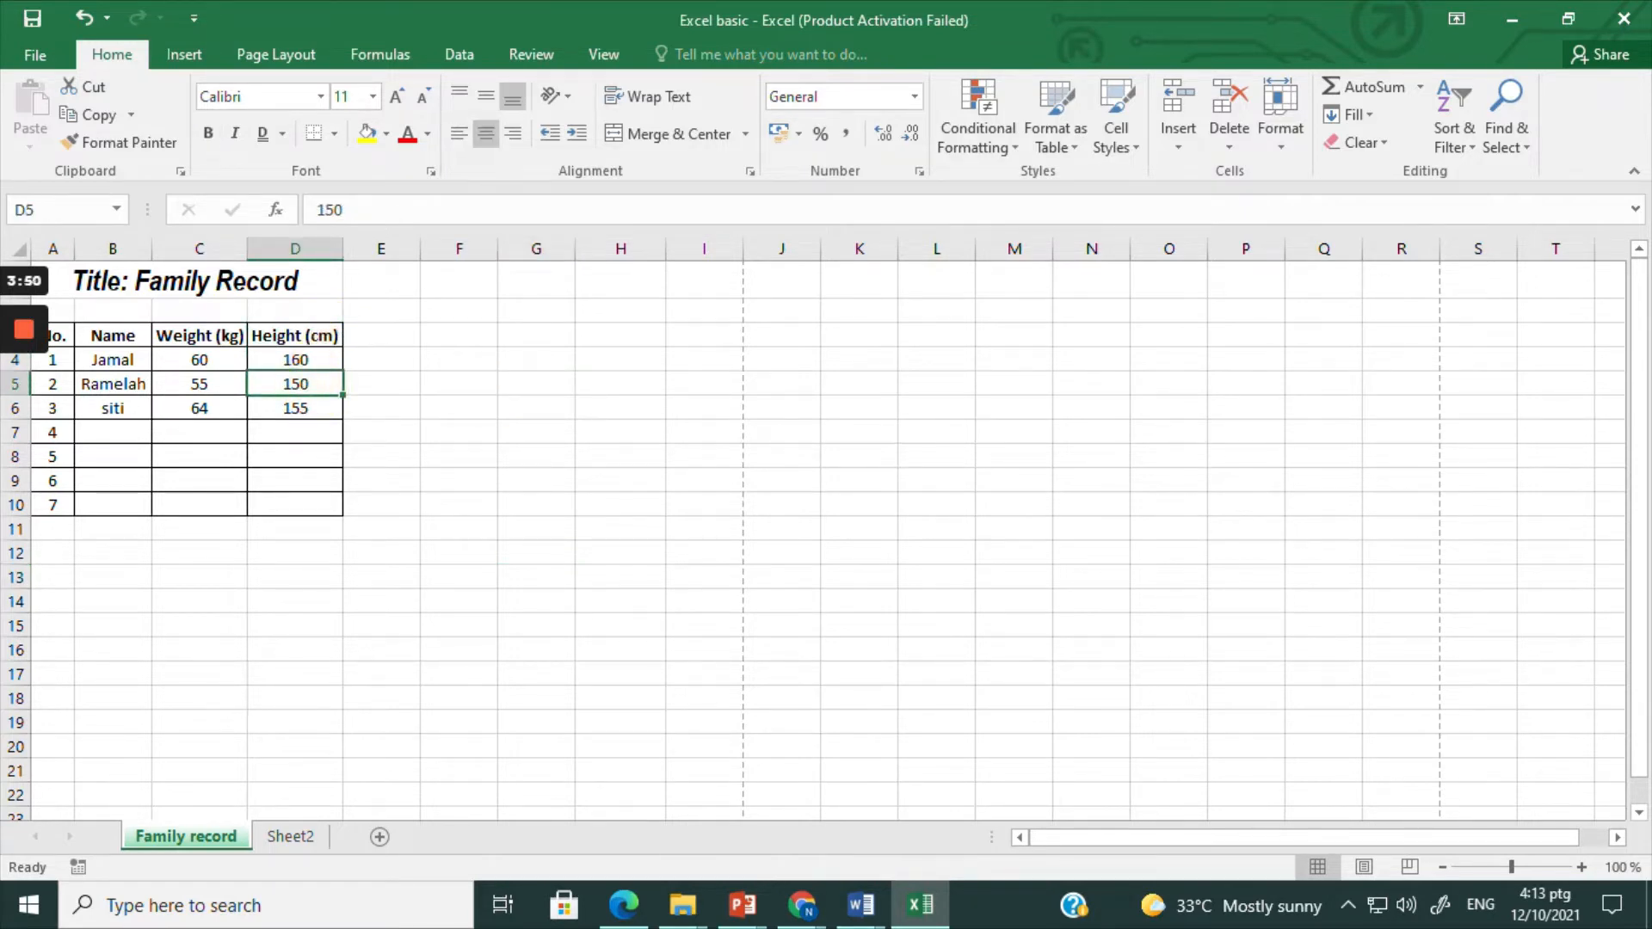
Step: Fill the Height column of the table, D3 to D10, with yellow and browse the other fill colors without applying one
{"action": "left_click", "coordinate": [317, 334]}
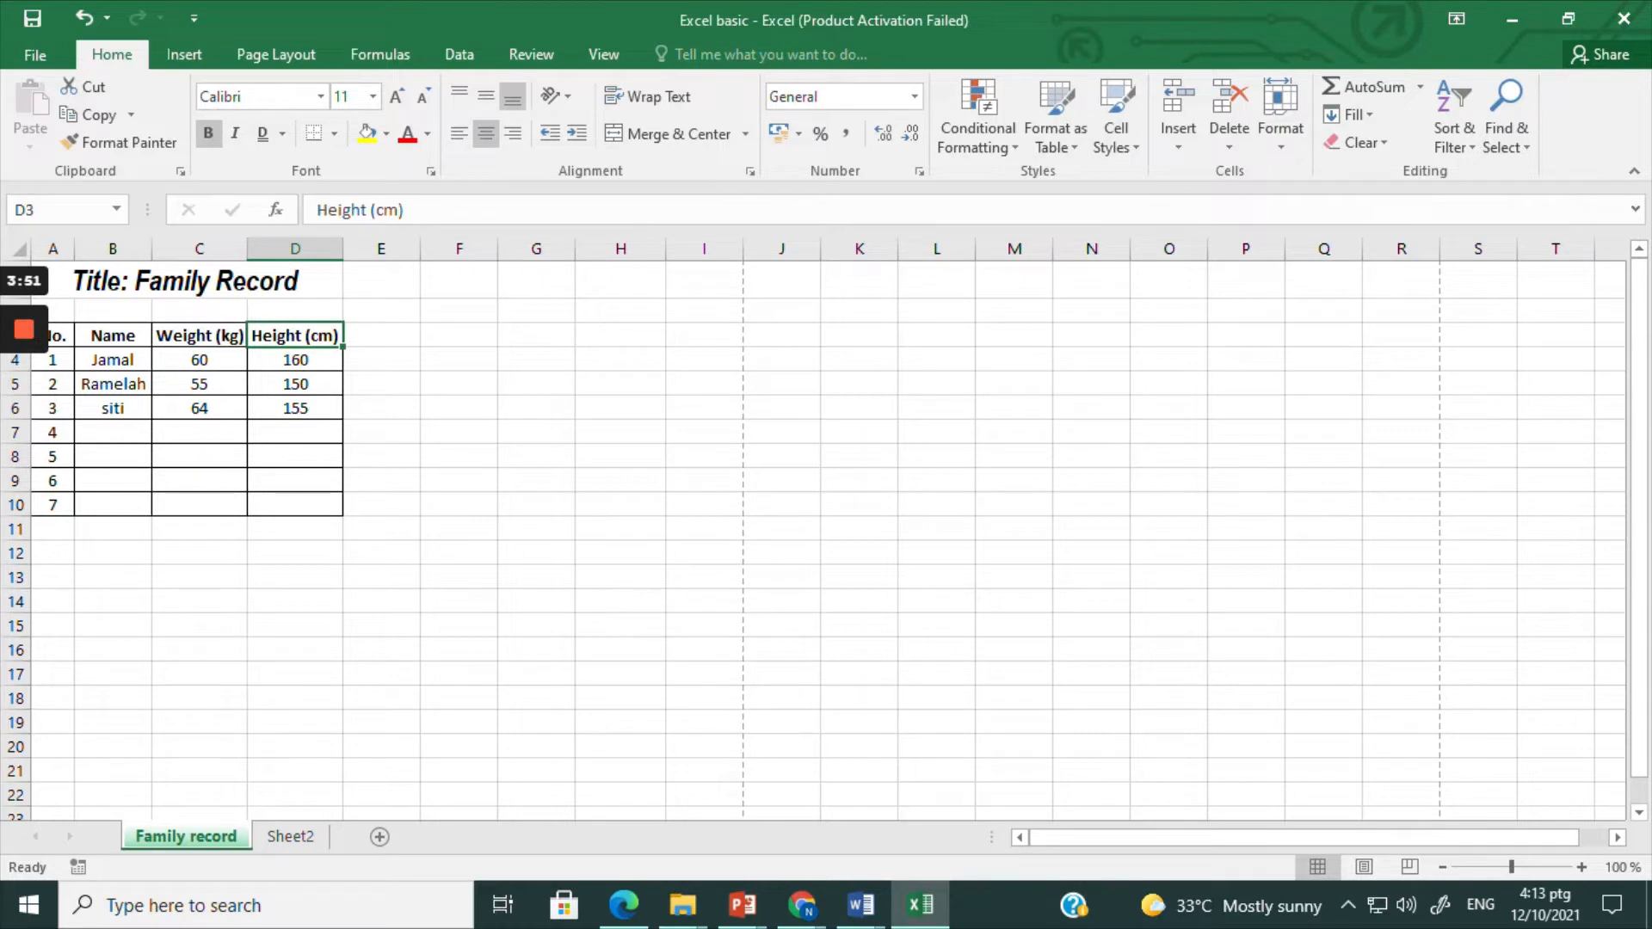
{"action": "left_click_drag", "start_coordinate": [318, 335], "coordinate": [320, 505]}
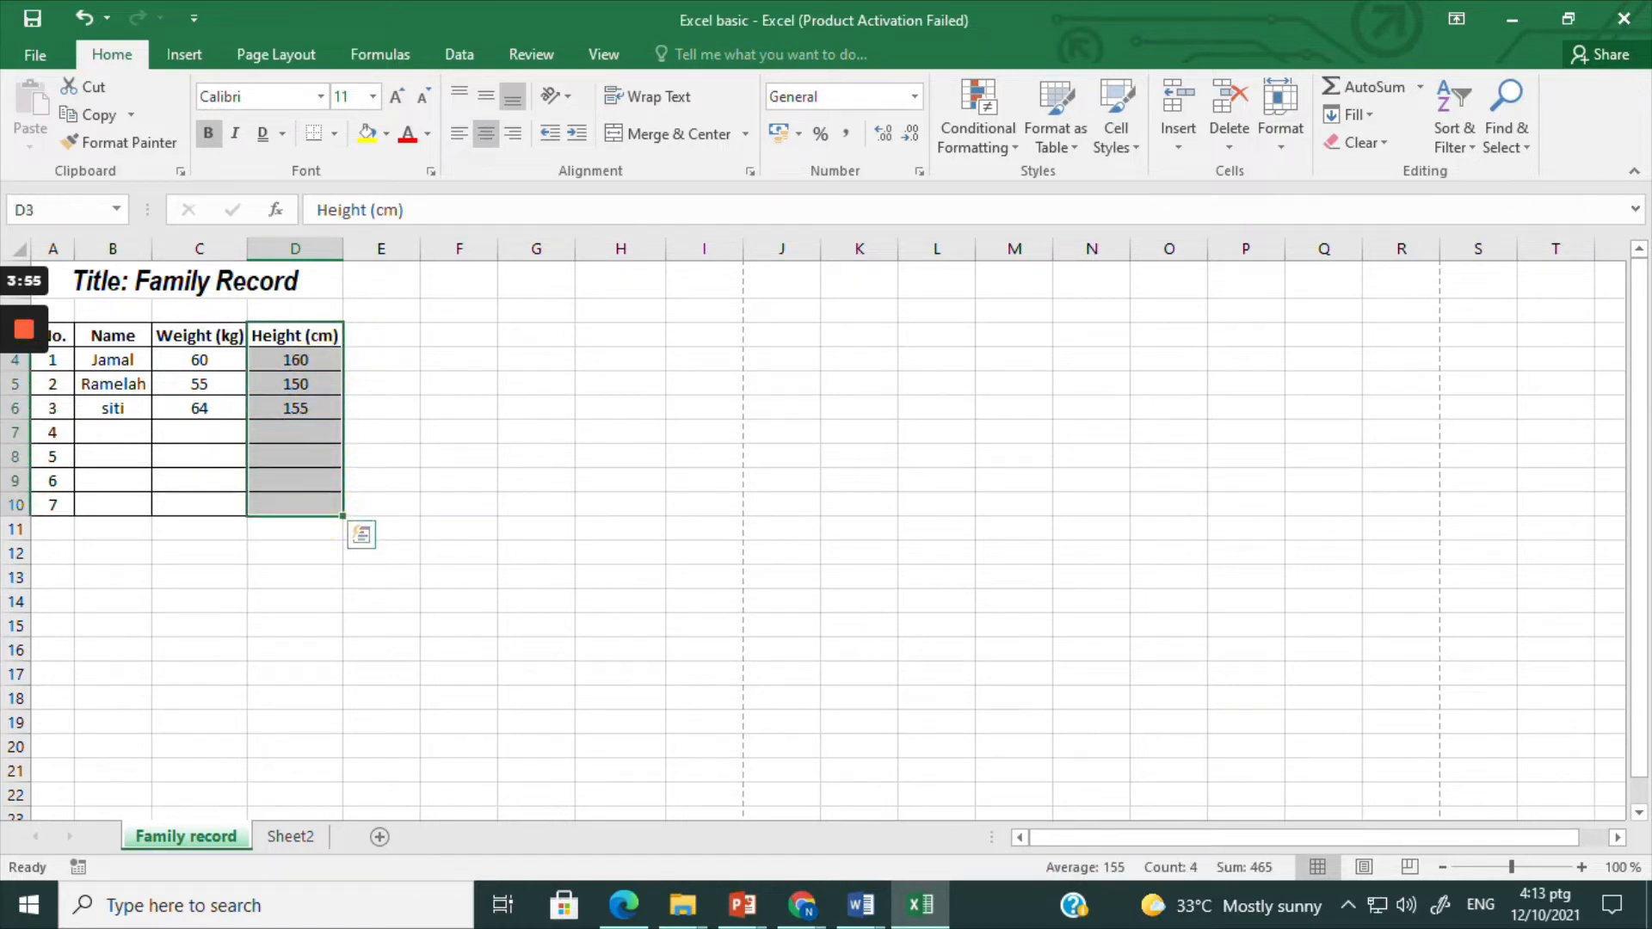
{"action": "left_click", "coordinate": [367, 135]}
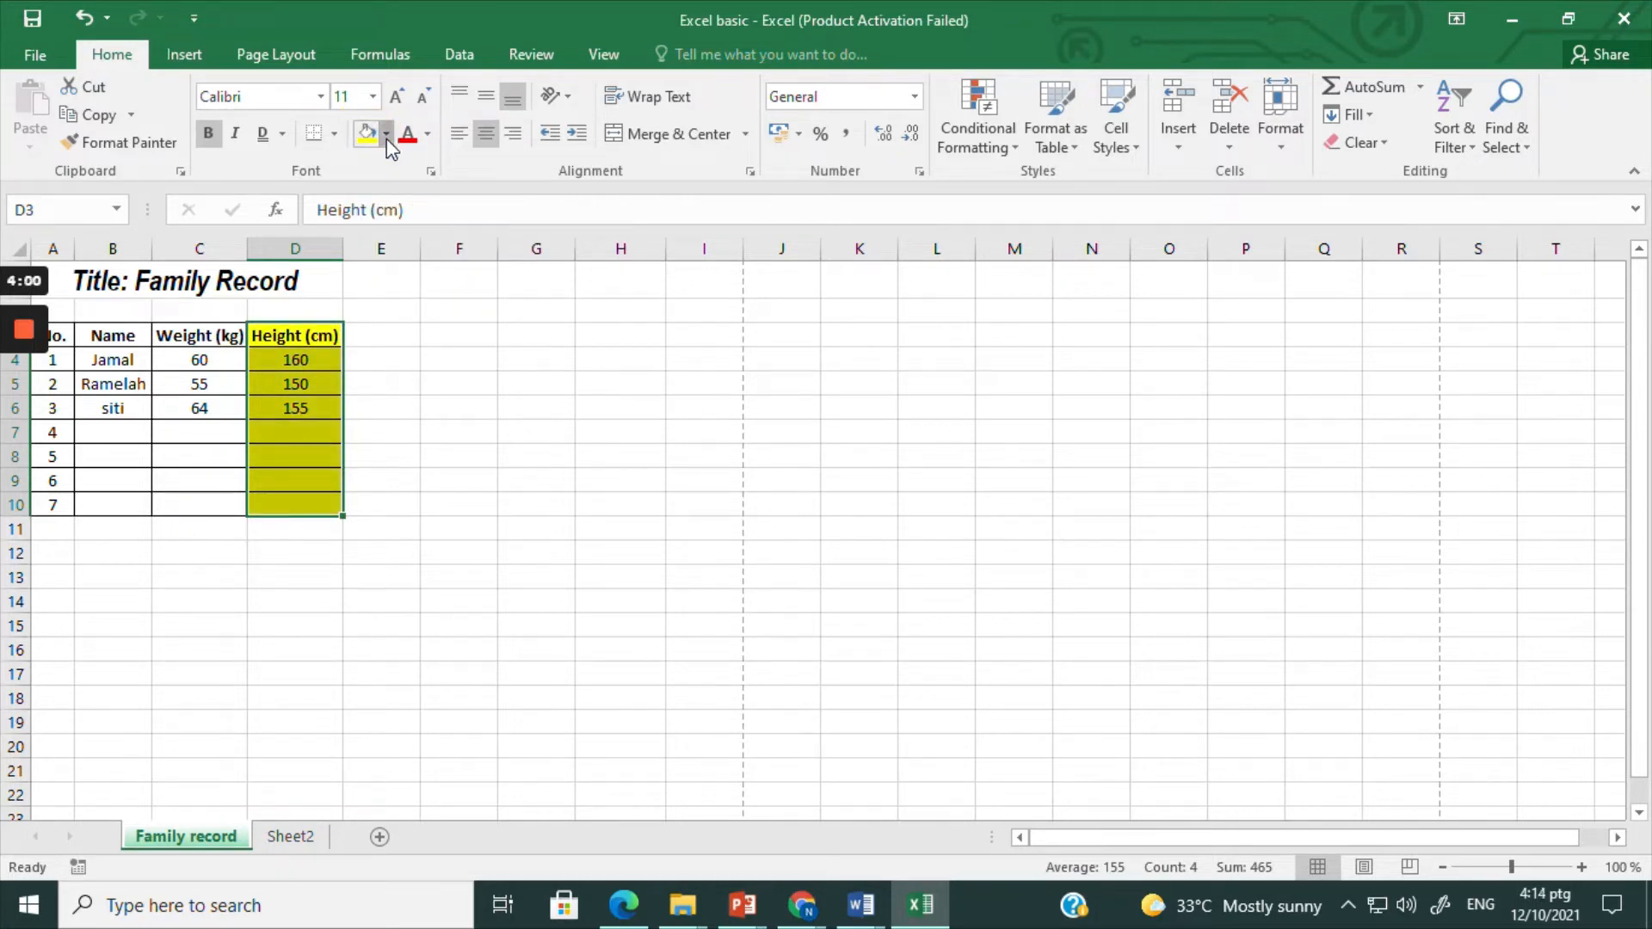
{"action": "left_click", "coordinate": [387, 134]}
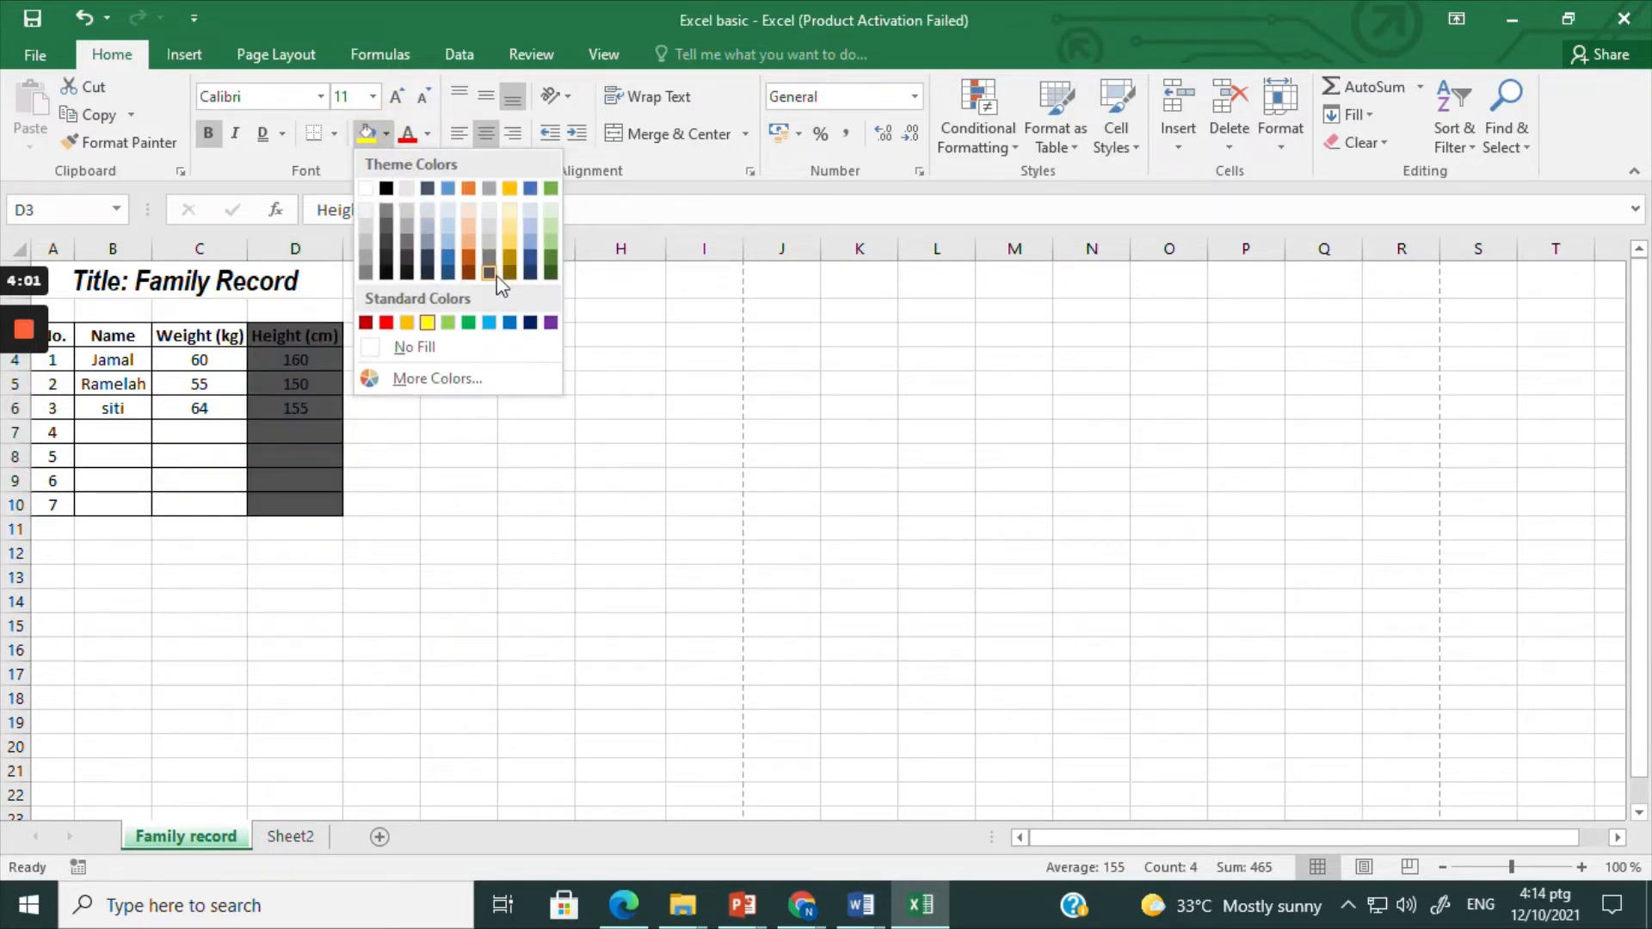
{"action": "left_click", "coordinate": [478, 480]}
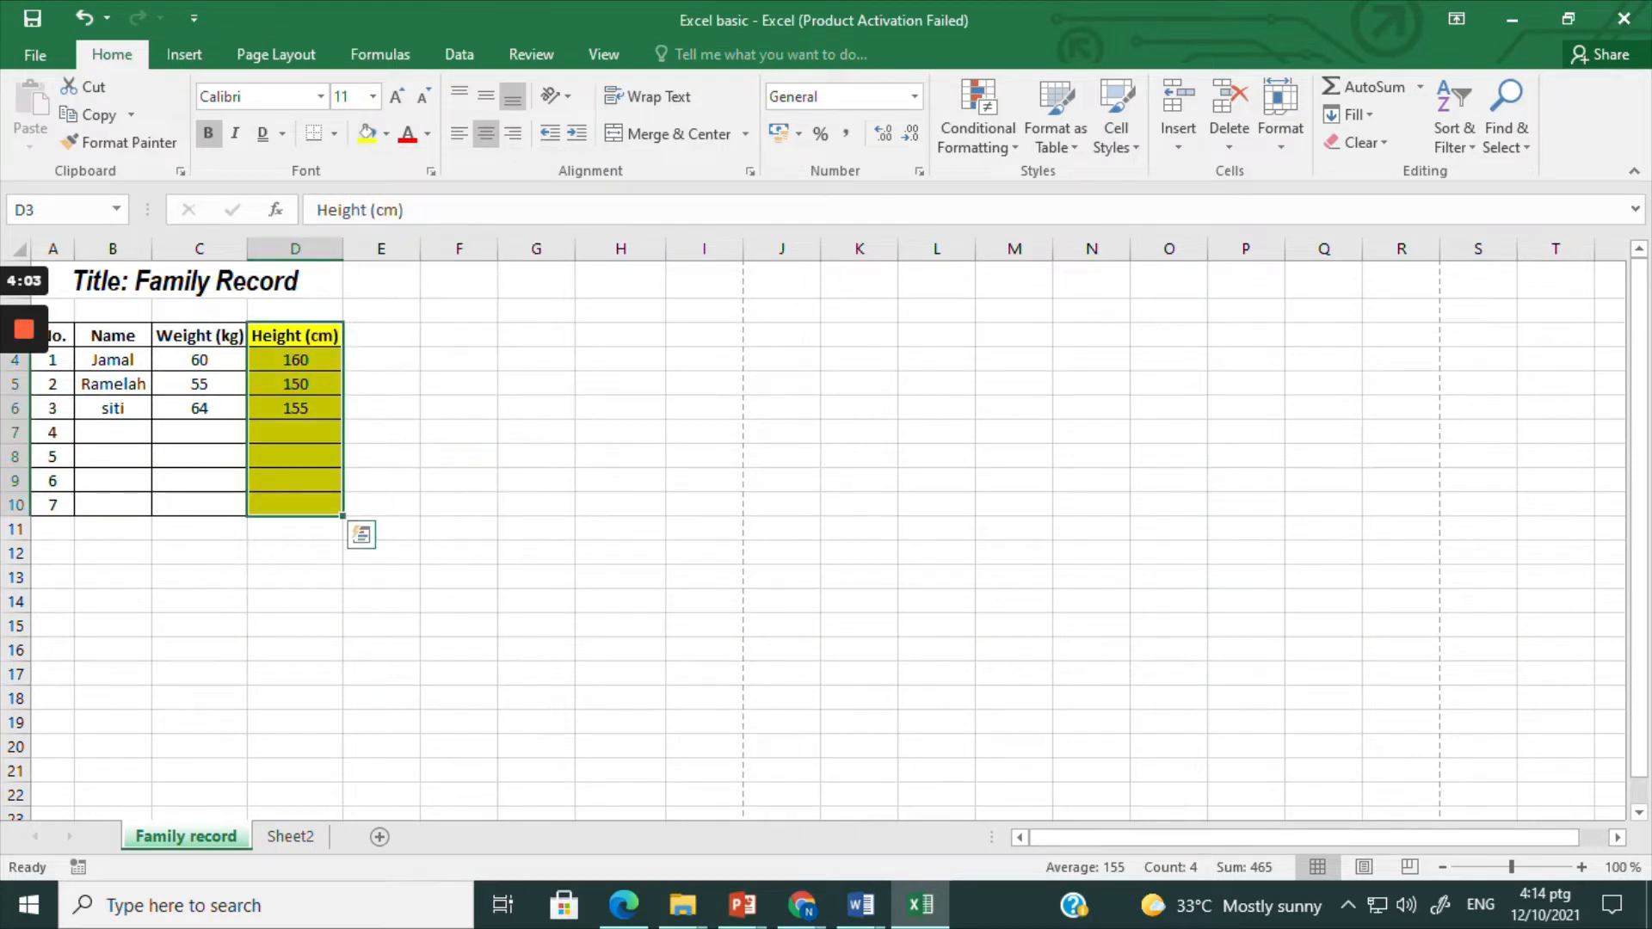
Step: Change the font color of the third family member's name in cell B6 to standard Red
{"action": "left_click", "coordinate": [199, 407]}
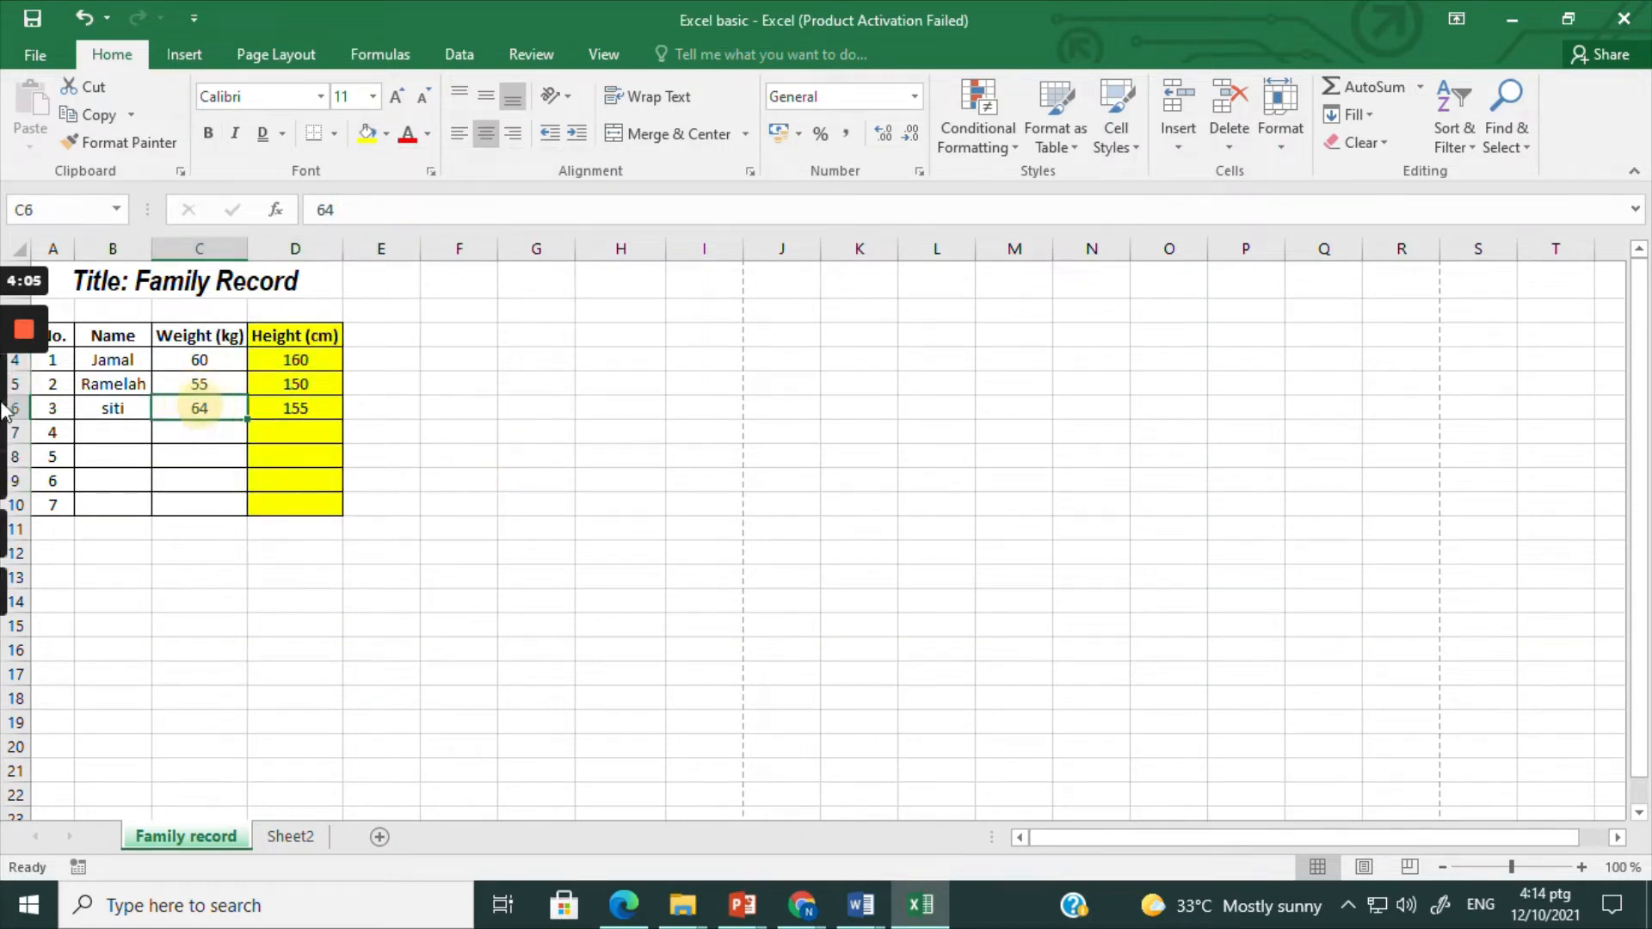
{"action": "left_click", "coordinate": [427, 135]}
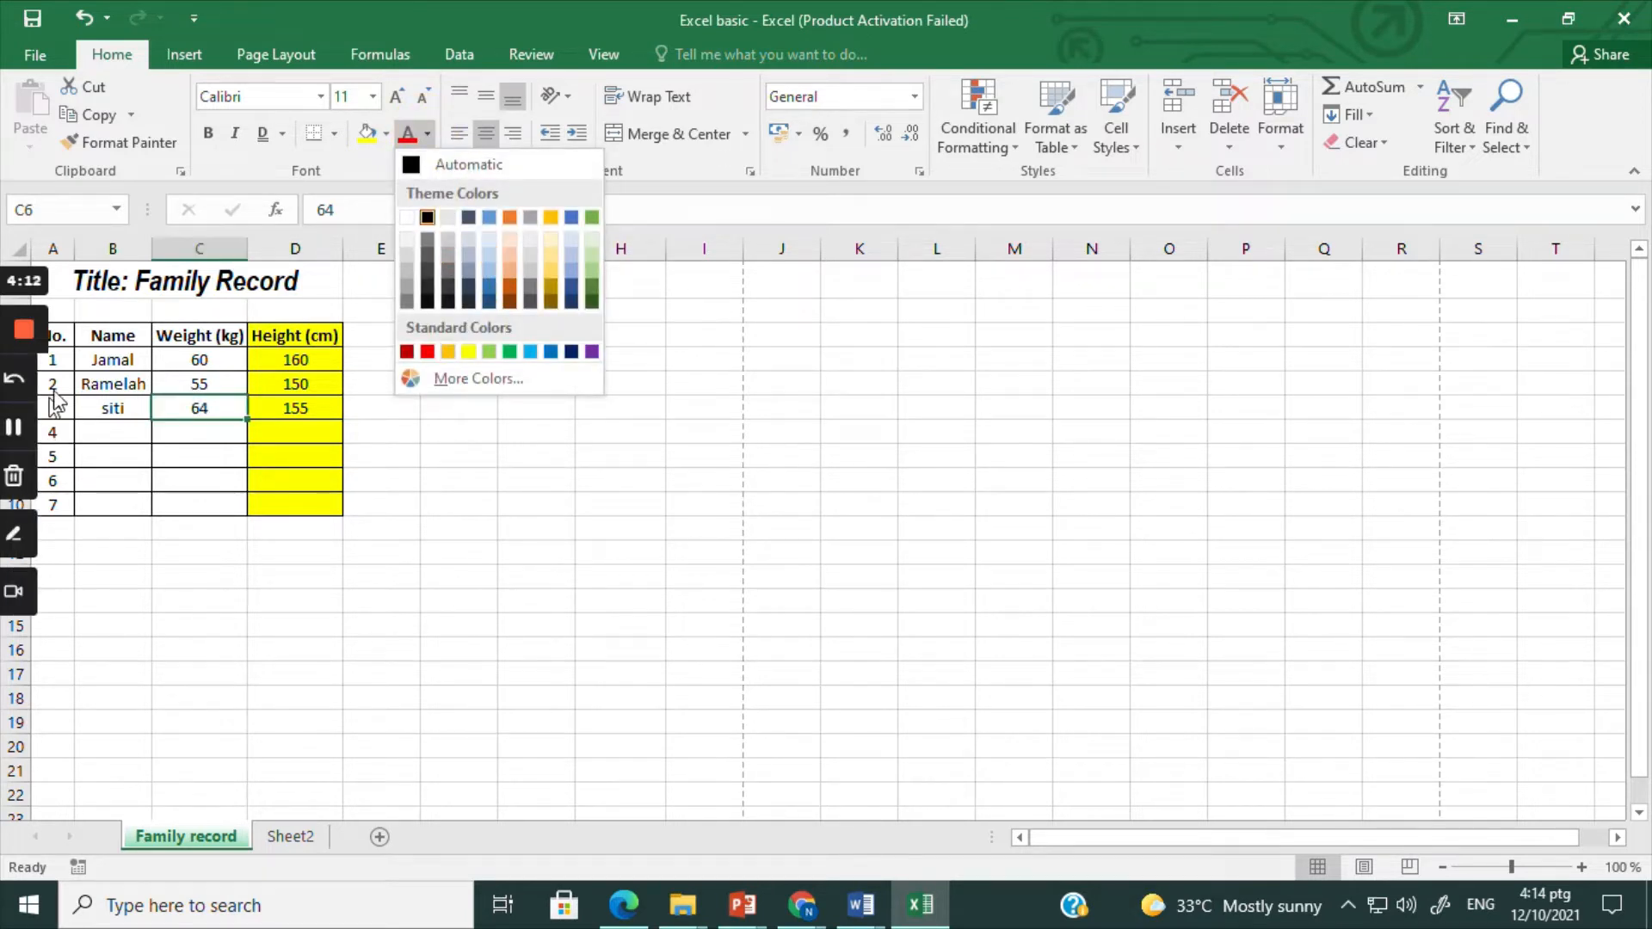
{"action": "left_click", "coordinate": [95, 411]}
{"action": "left_click", "coordinate": [97, 410]}
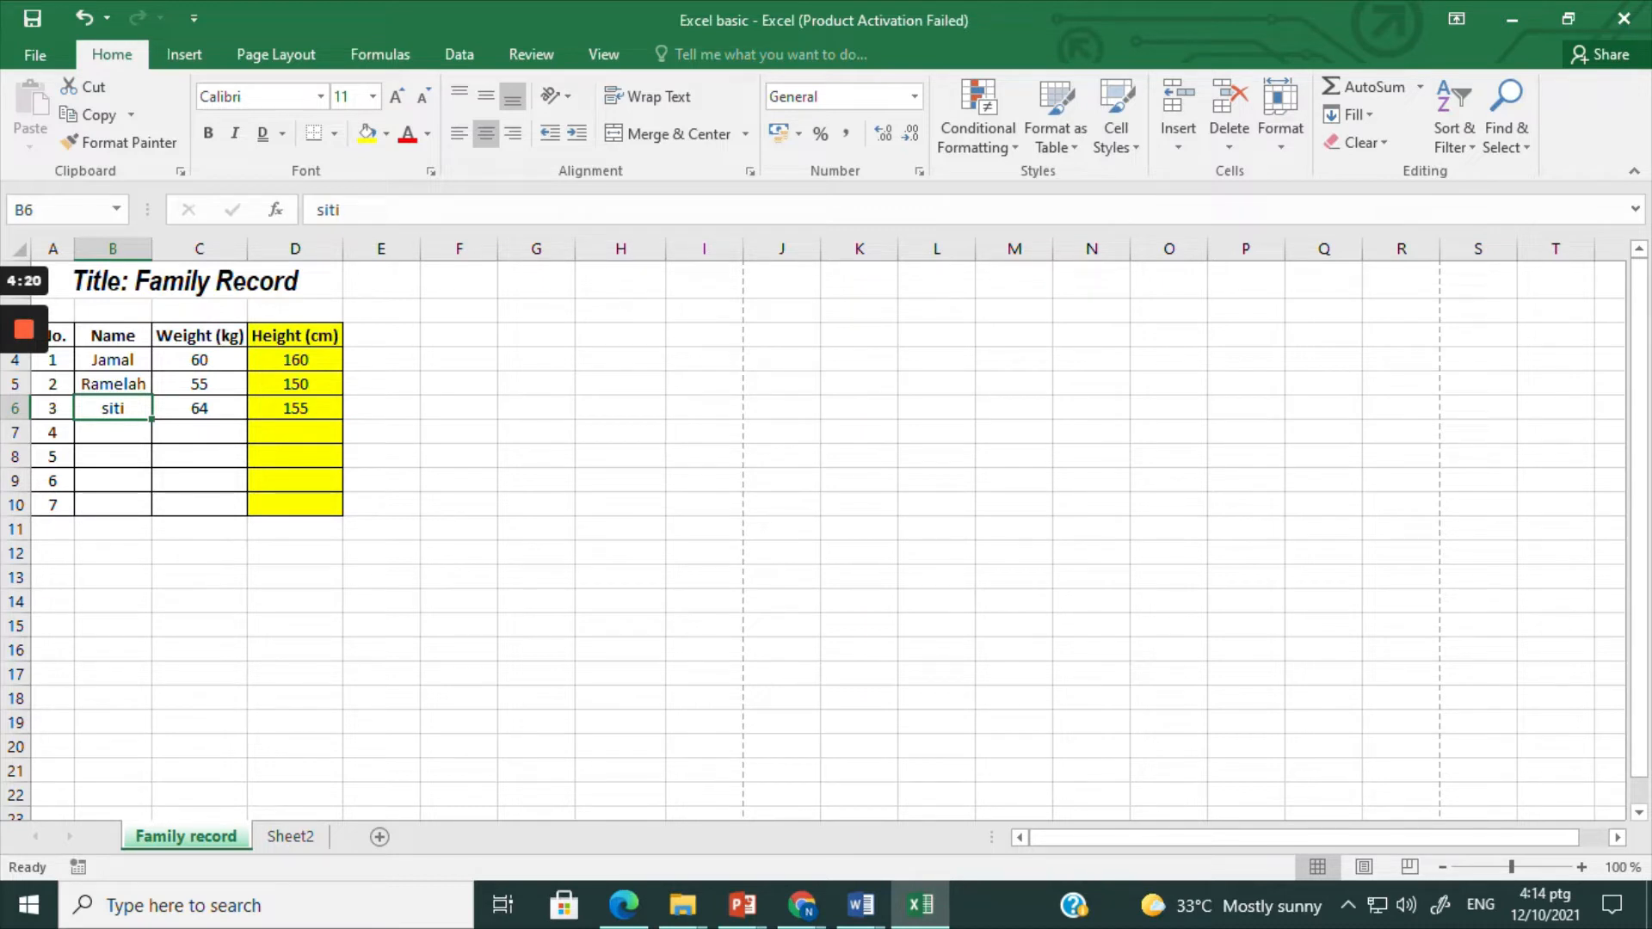
{"action": "left_click", "coordinate": [428, 134]}
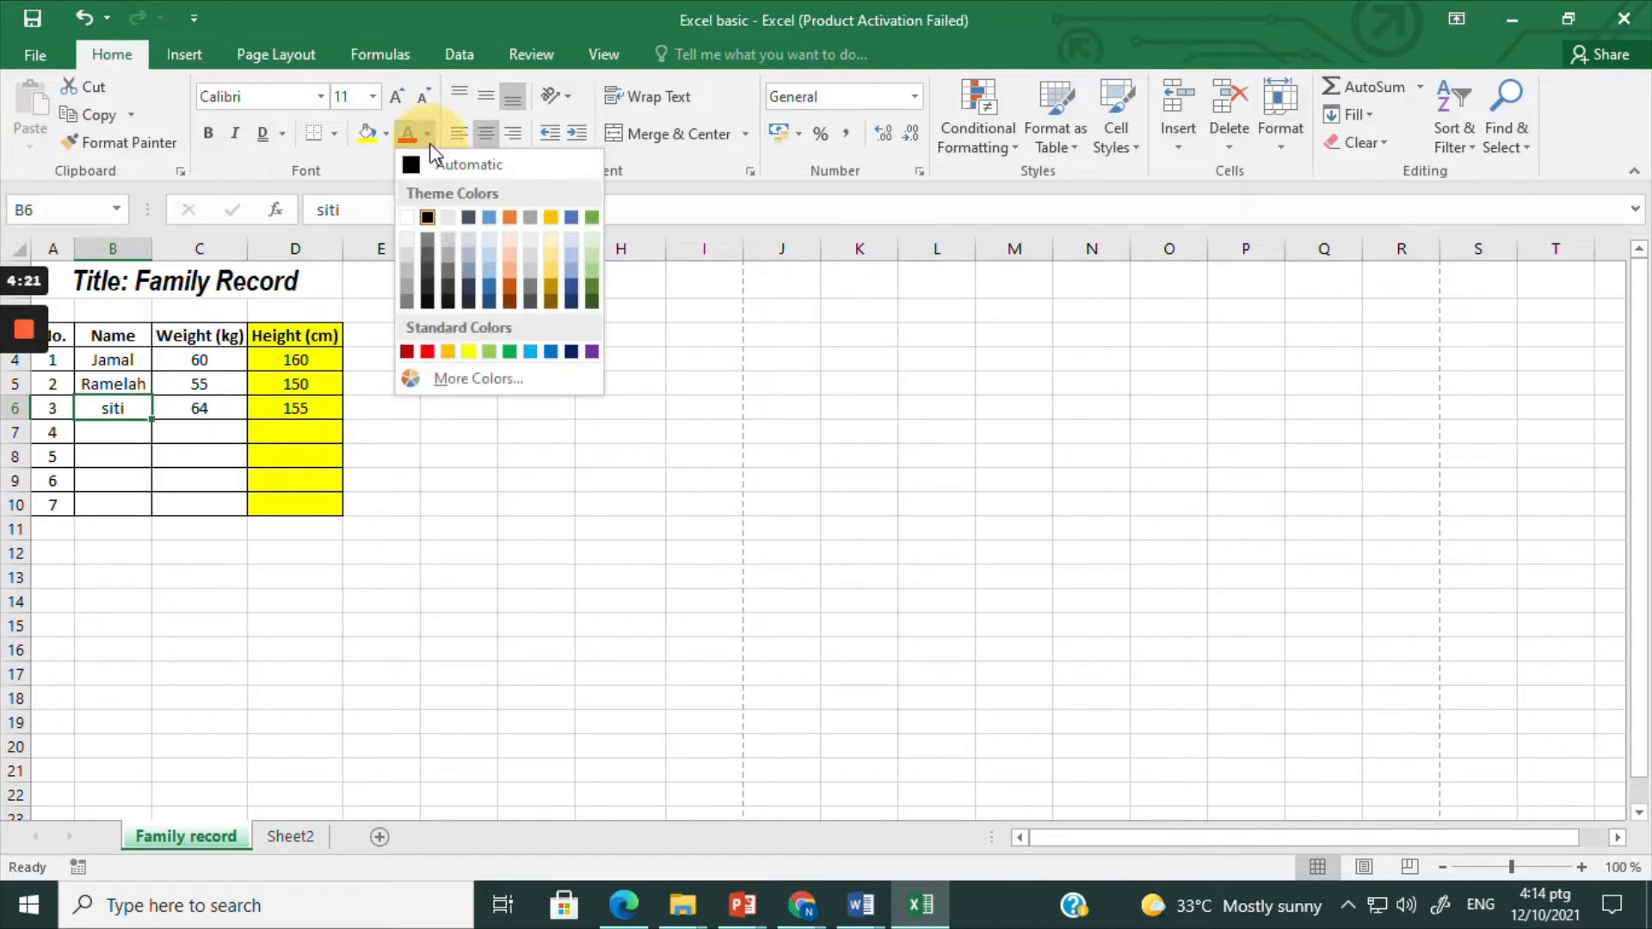
{"action": "left_click", "coordinate": [425, 353]}
{"action": "left_click", "coordinate": [458, 407]}
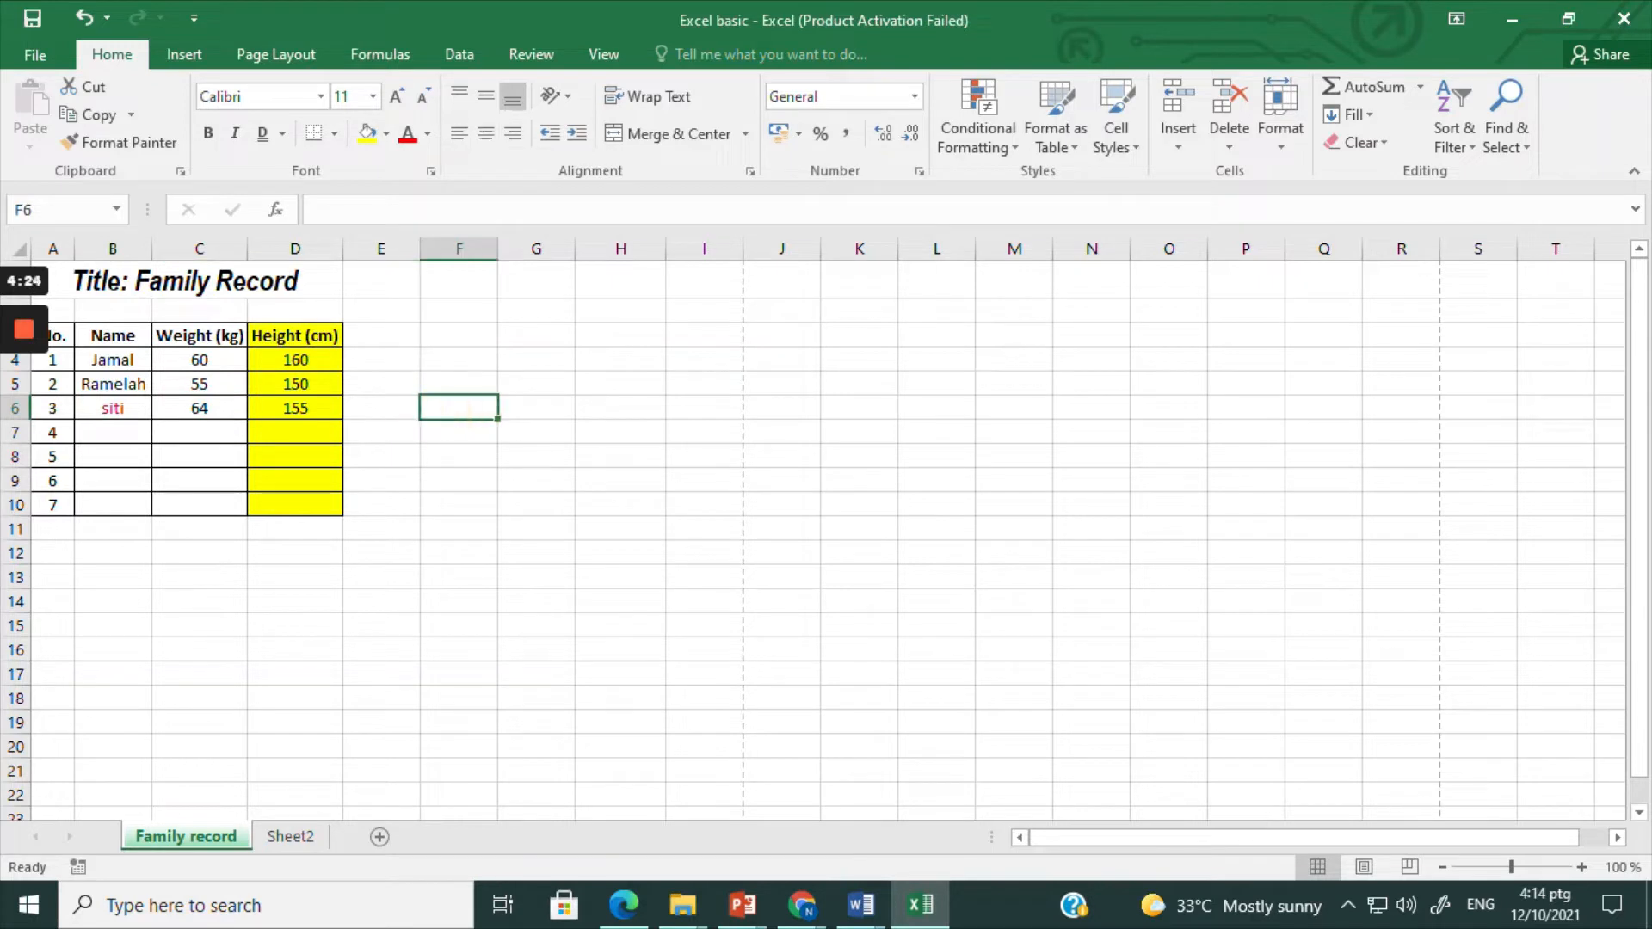
{"action": "left_click", "coordinate": [128, 407]}
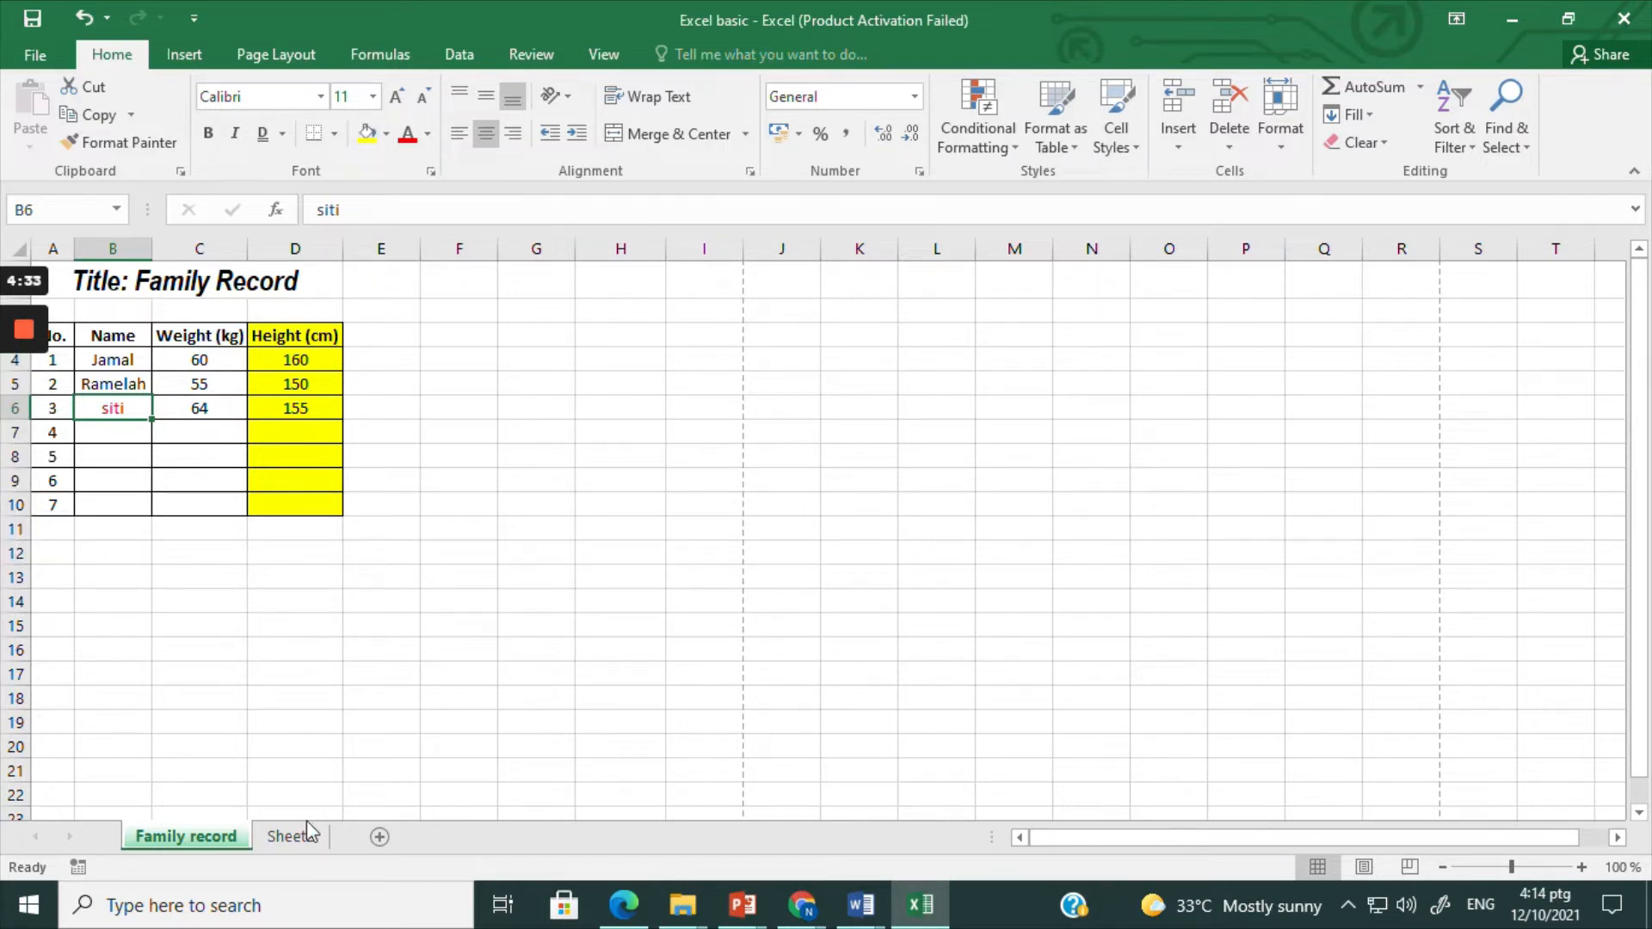
{"action": "left_click", "coordinate": [411, 525]}
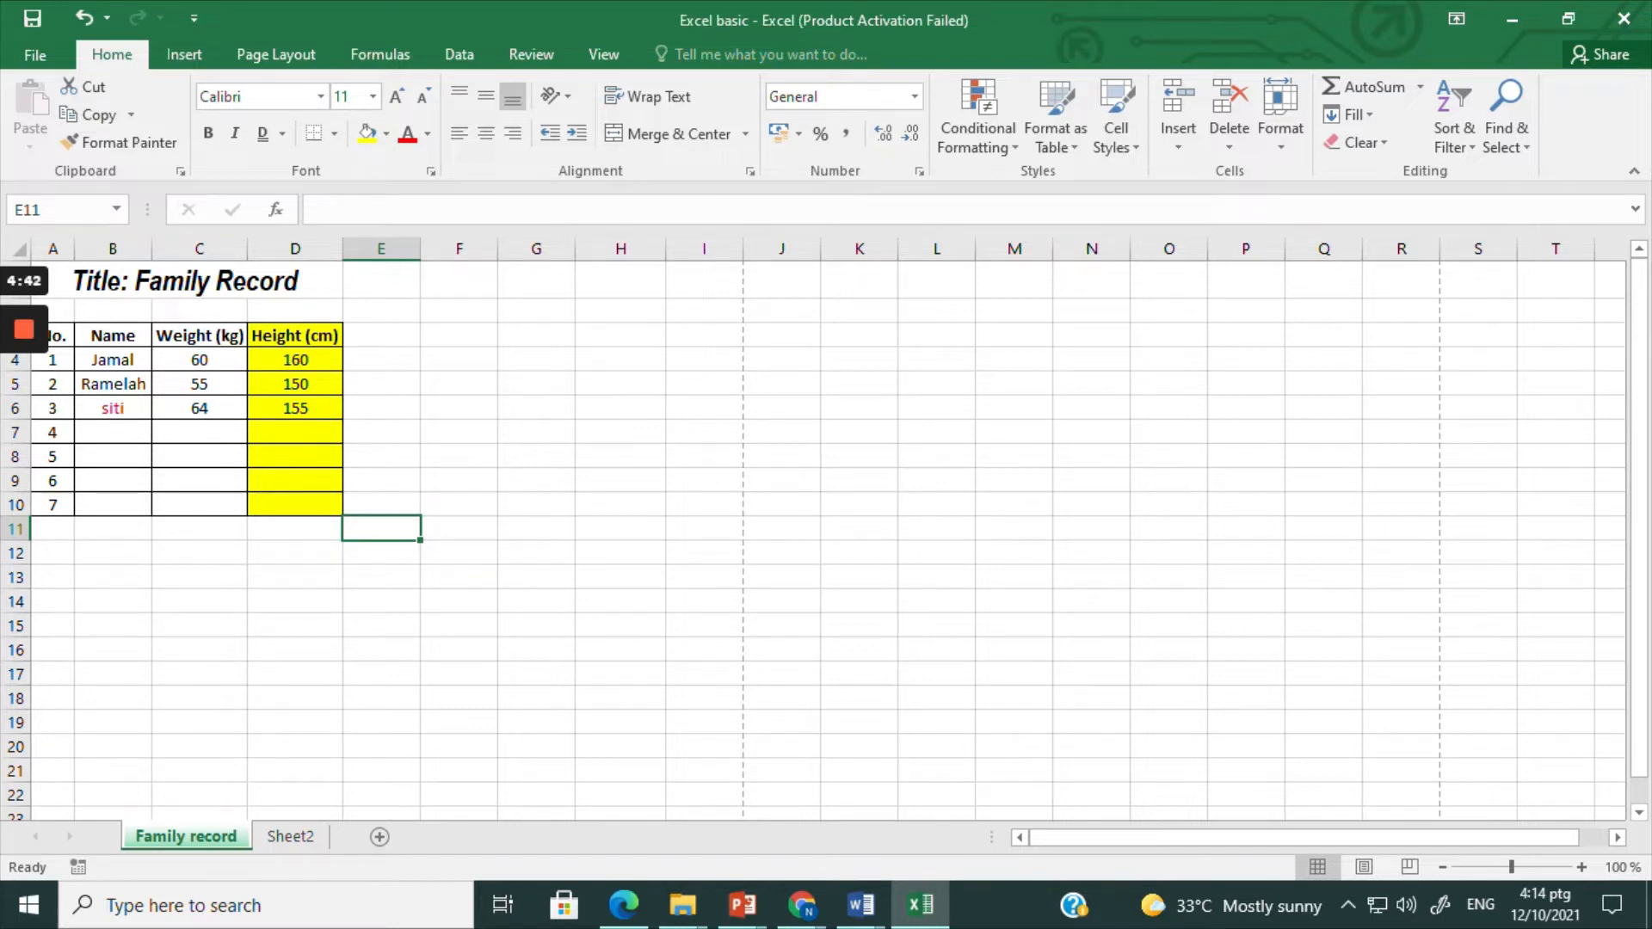
{"action": "left_click", "coordinate": [389, 334]}
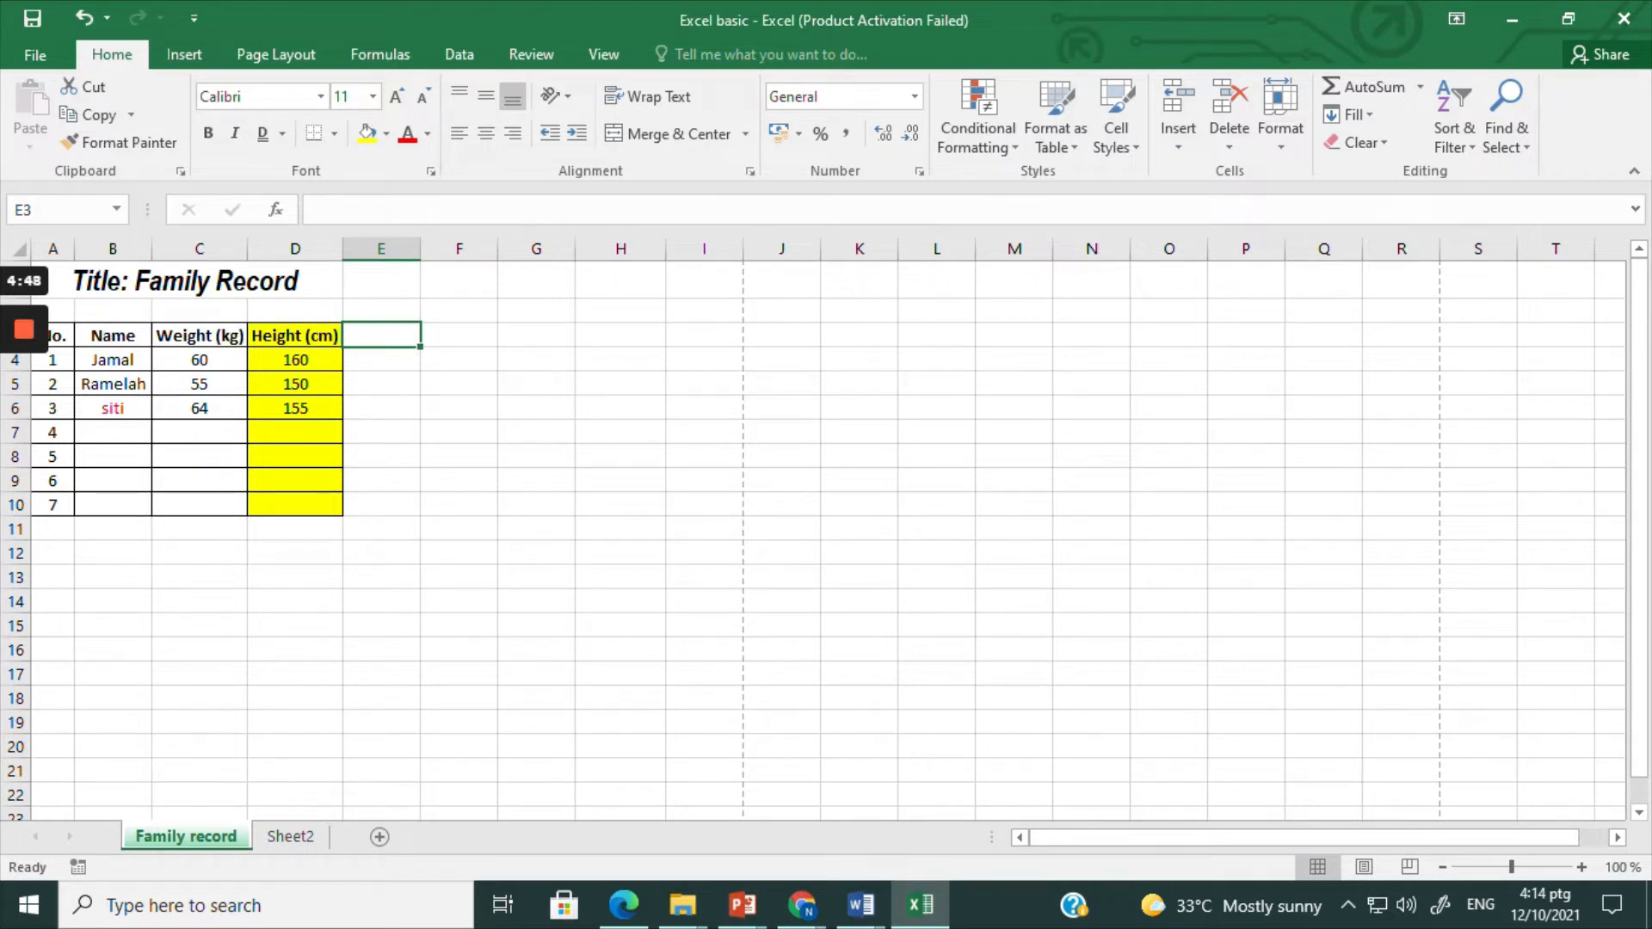
{"action": "mouse_move", "coordinate": [27, 348]}
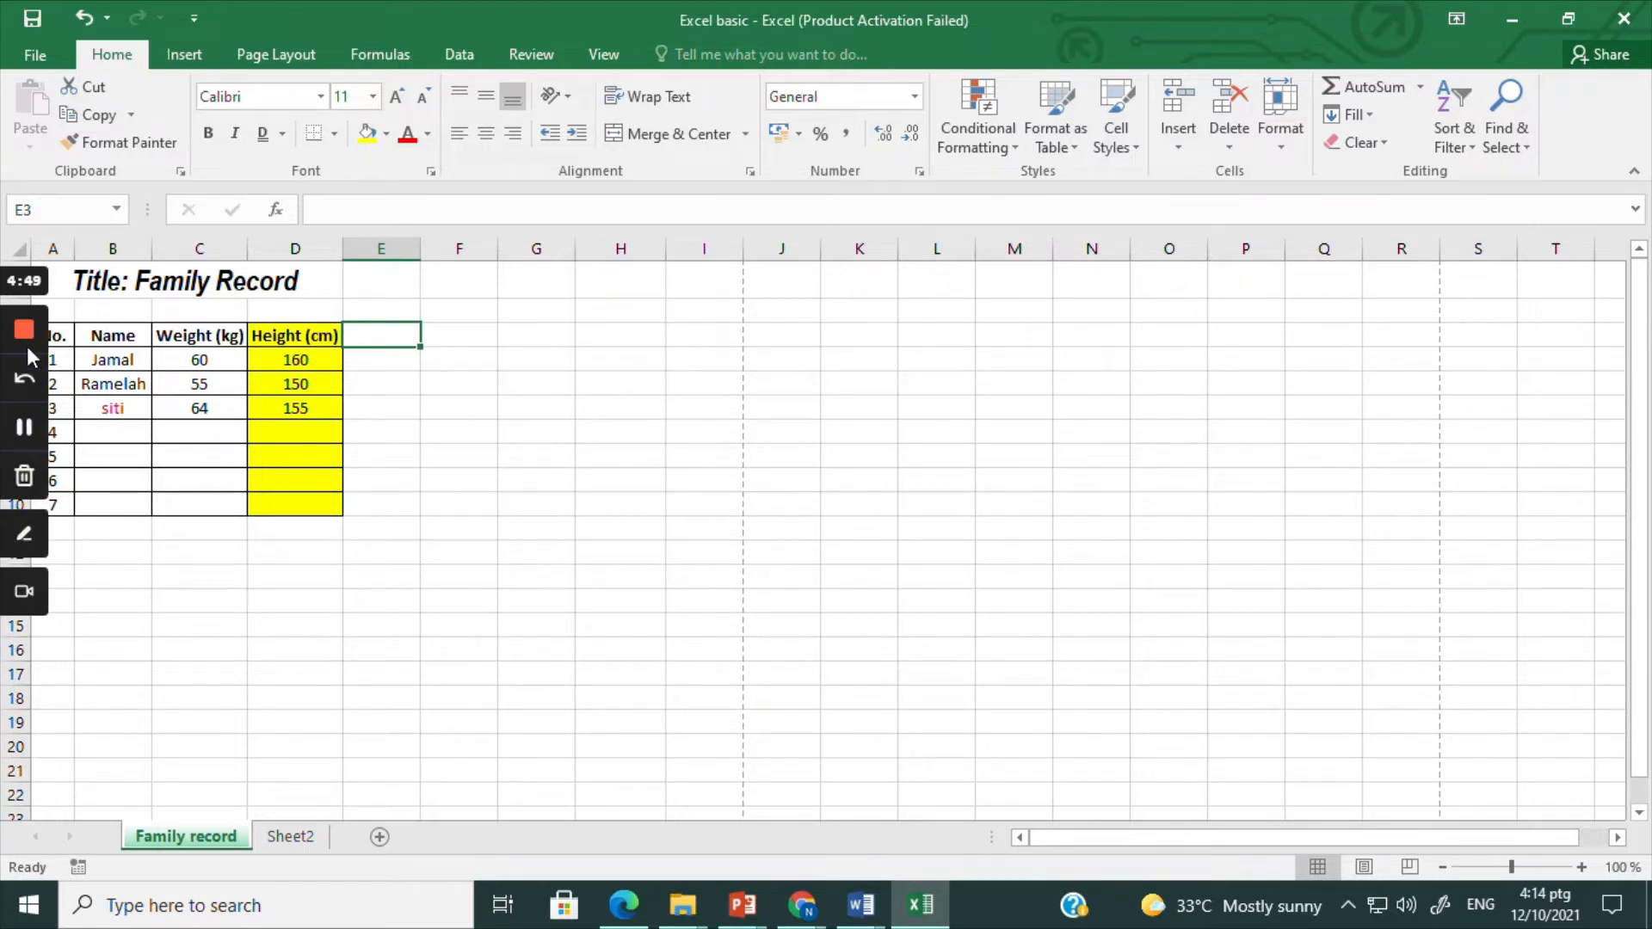
{"action": "left_click", "coordinate": [25, 429]}
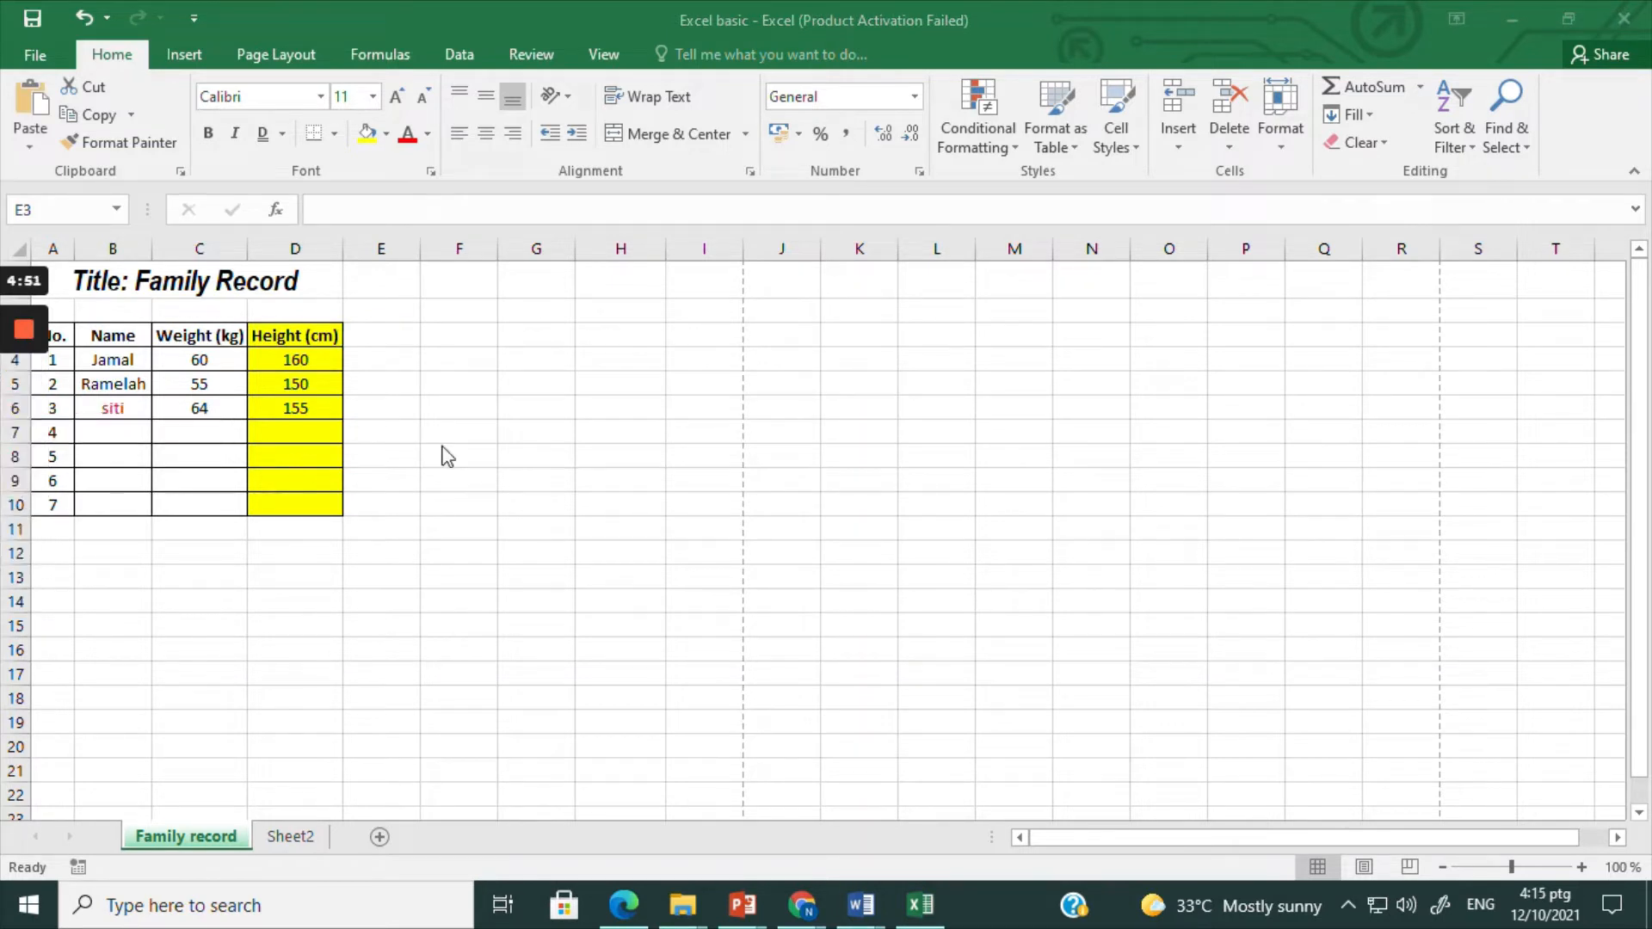
{"action": "left_click", "coordinate": [377, 340]}
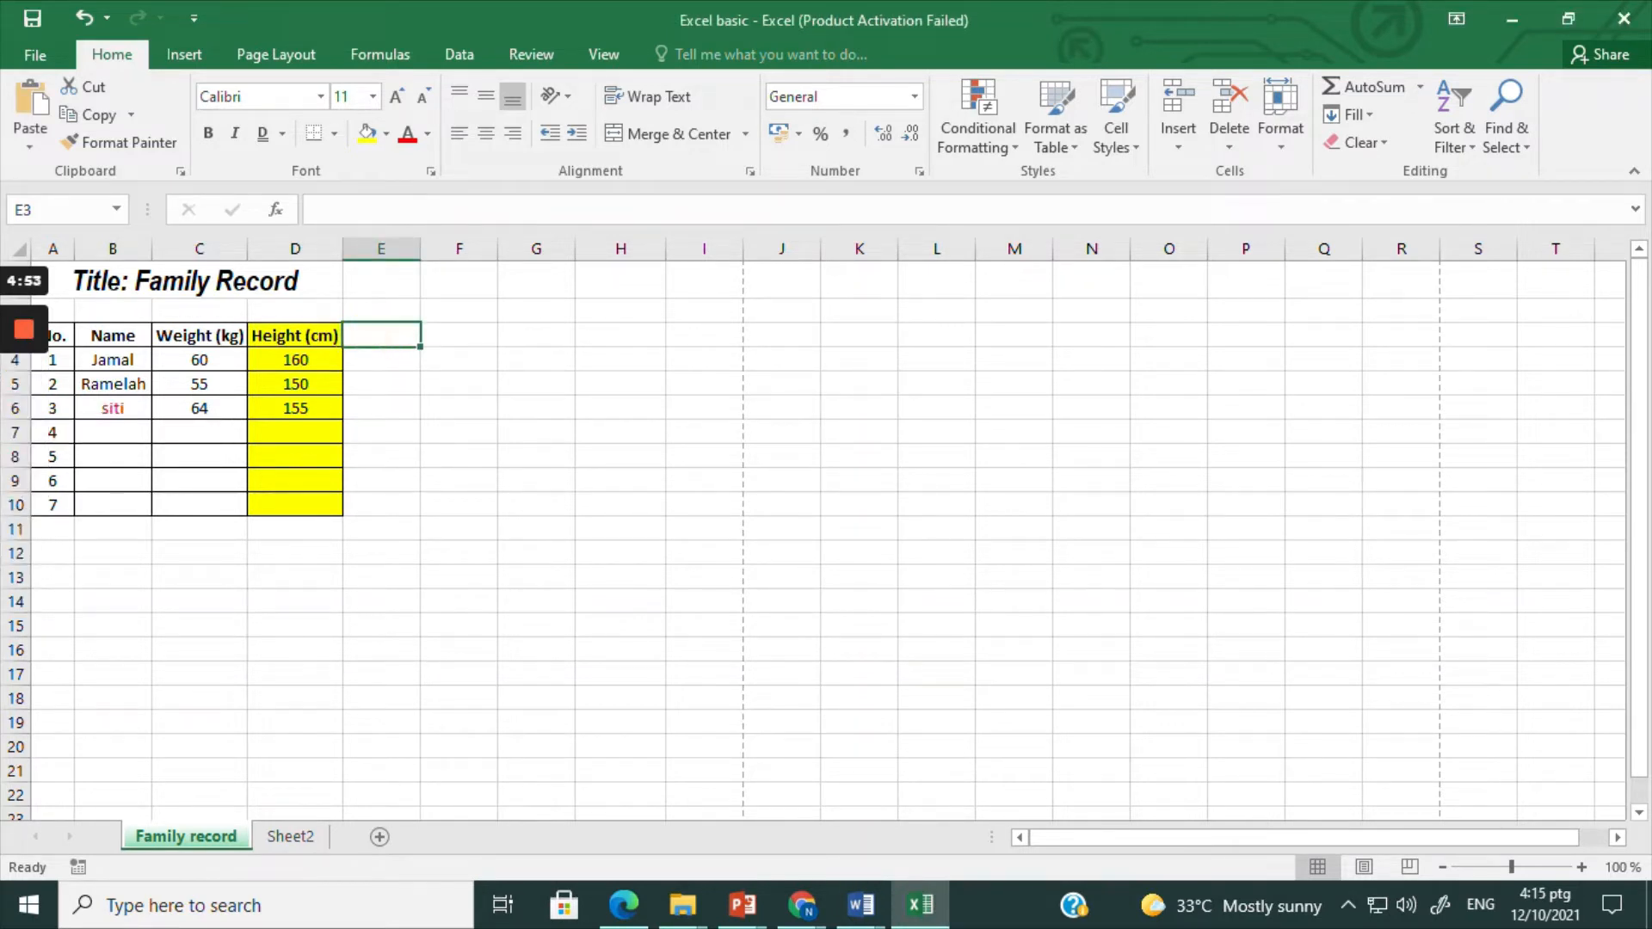
{"action": "type", "text": "BMI"}
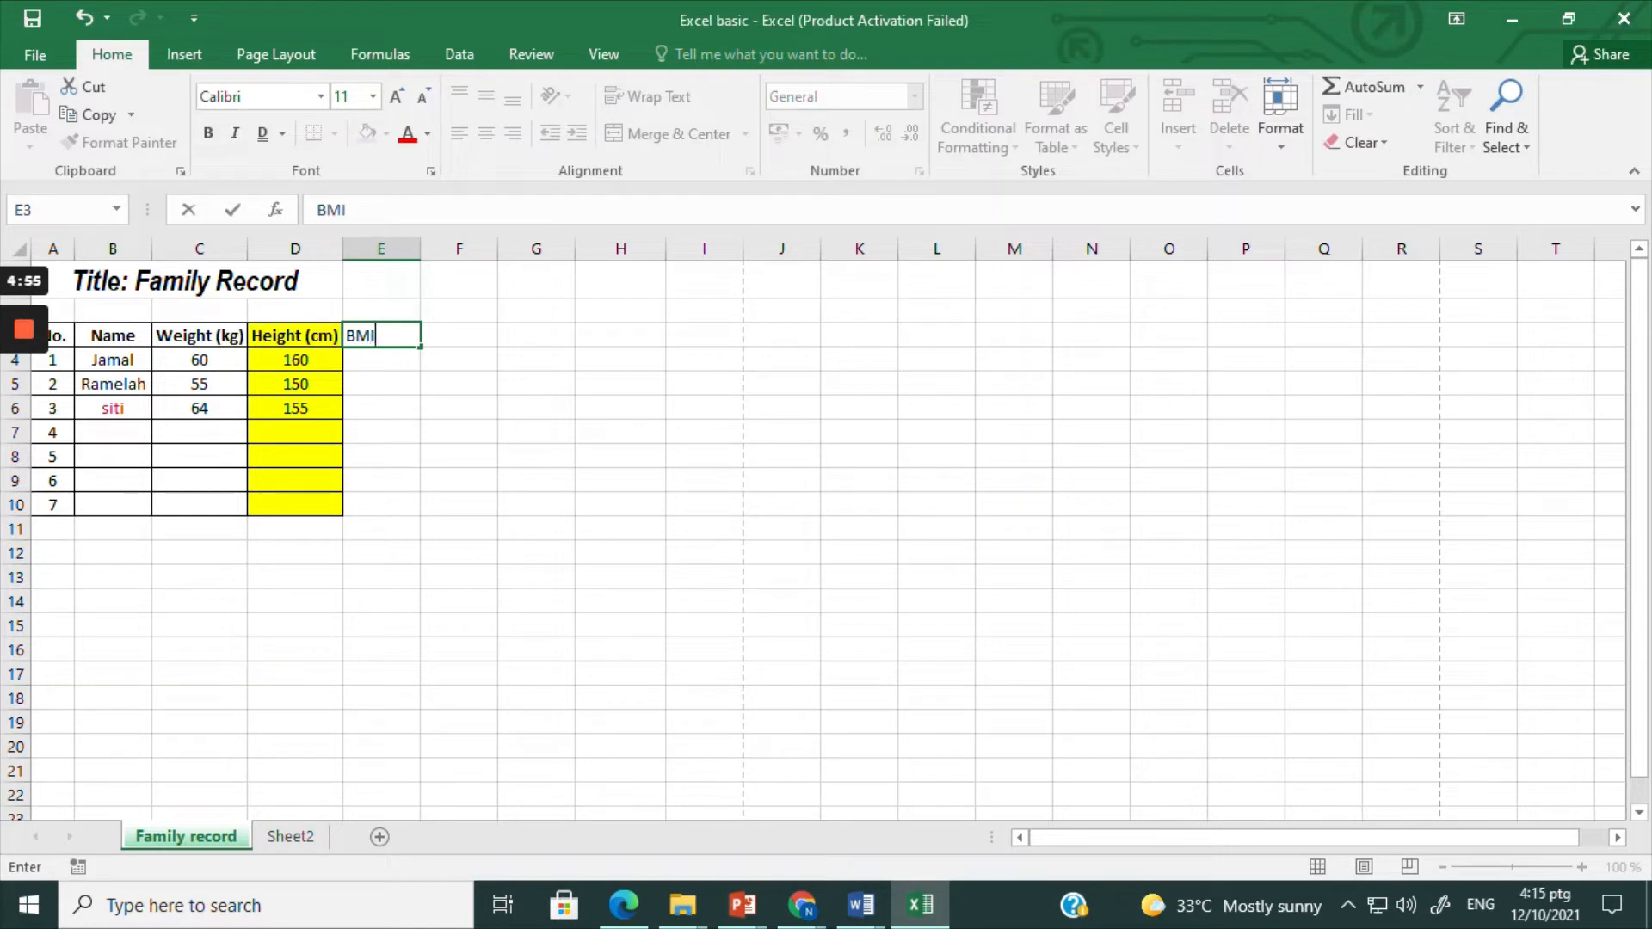
{"action": "key", "text": "BackSpace"}
{"action": "key", "text": "BackSpace"}
{"action": "key", "text": "BackSpace"}
Step: Insert two blank columns ahead of the table, one at column A and one at column B
{"action": "left_click", "coordinate": [52, 248]}
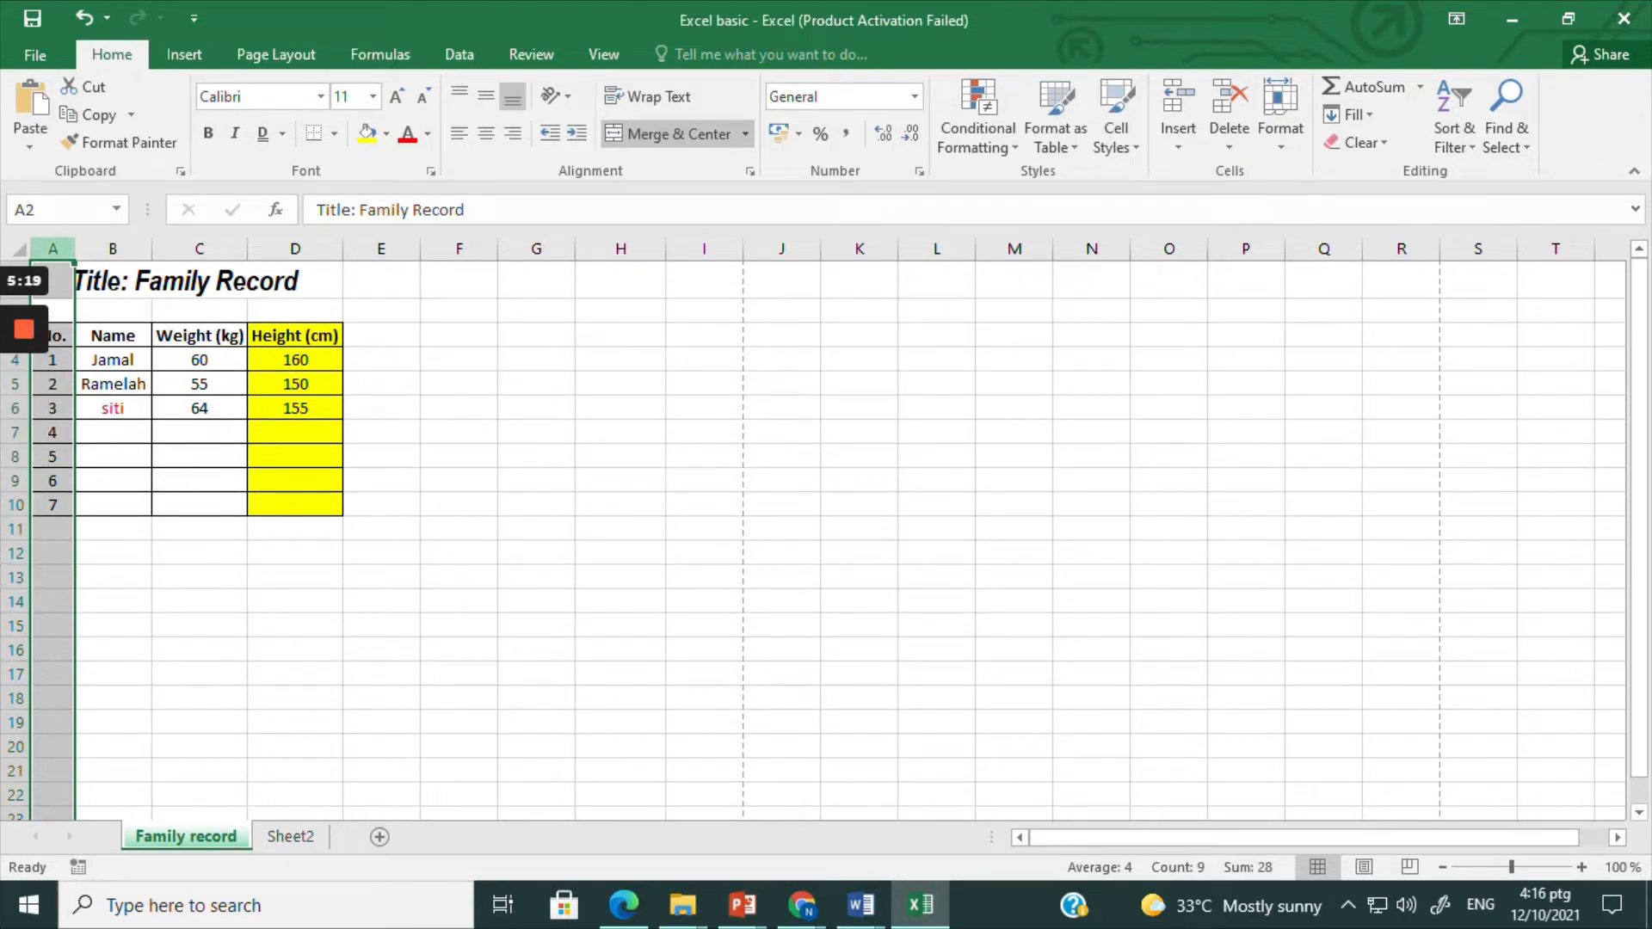
{"action": "right_click", "coordinate": [58, 251]}
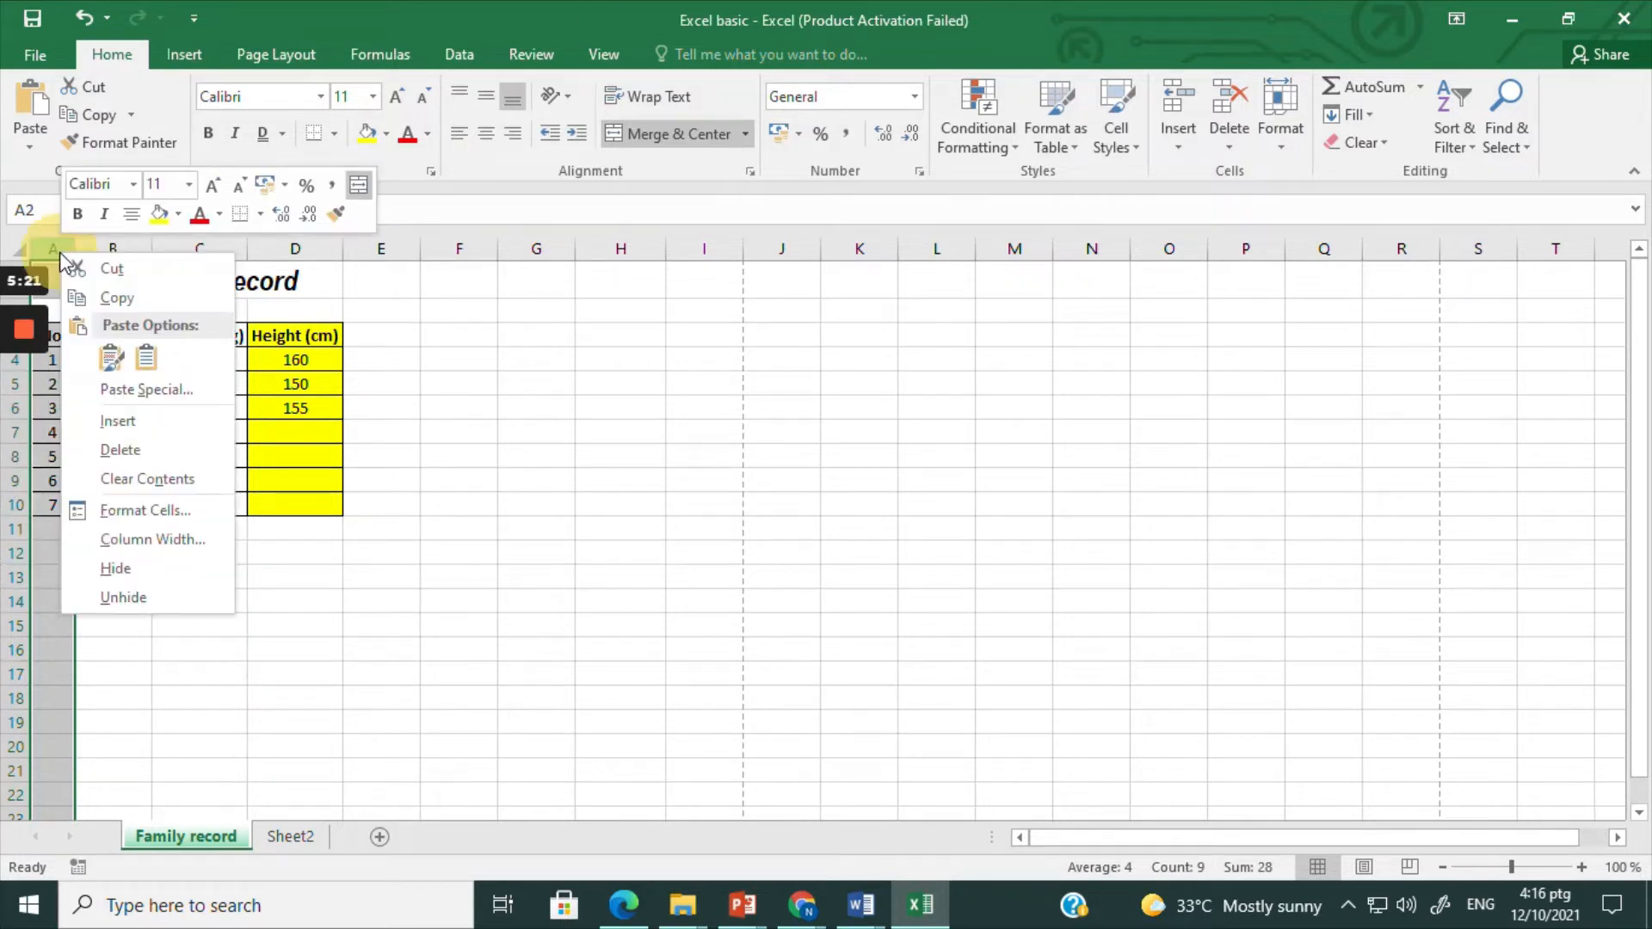
{"action": "left_click", "coordinate": [131, 425]}
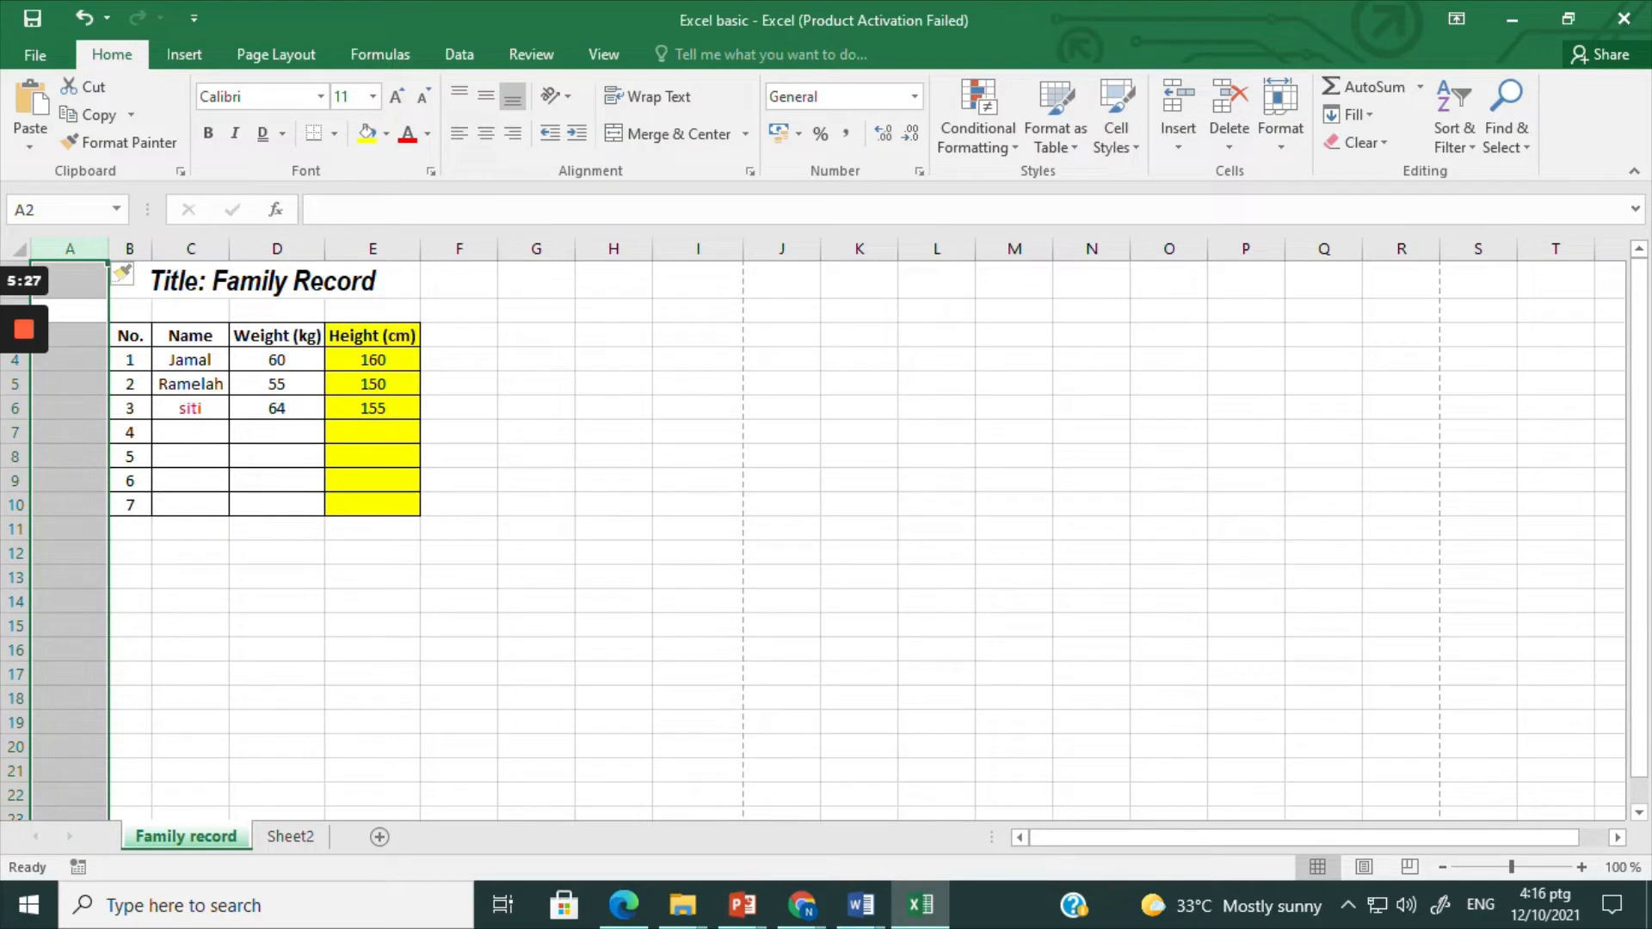
{"action": "left_click", "coordinate": [129, 571]}
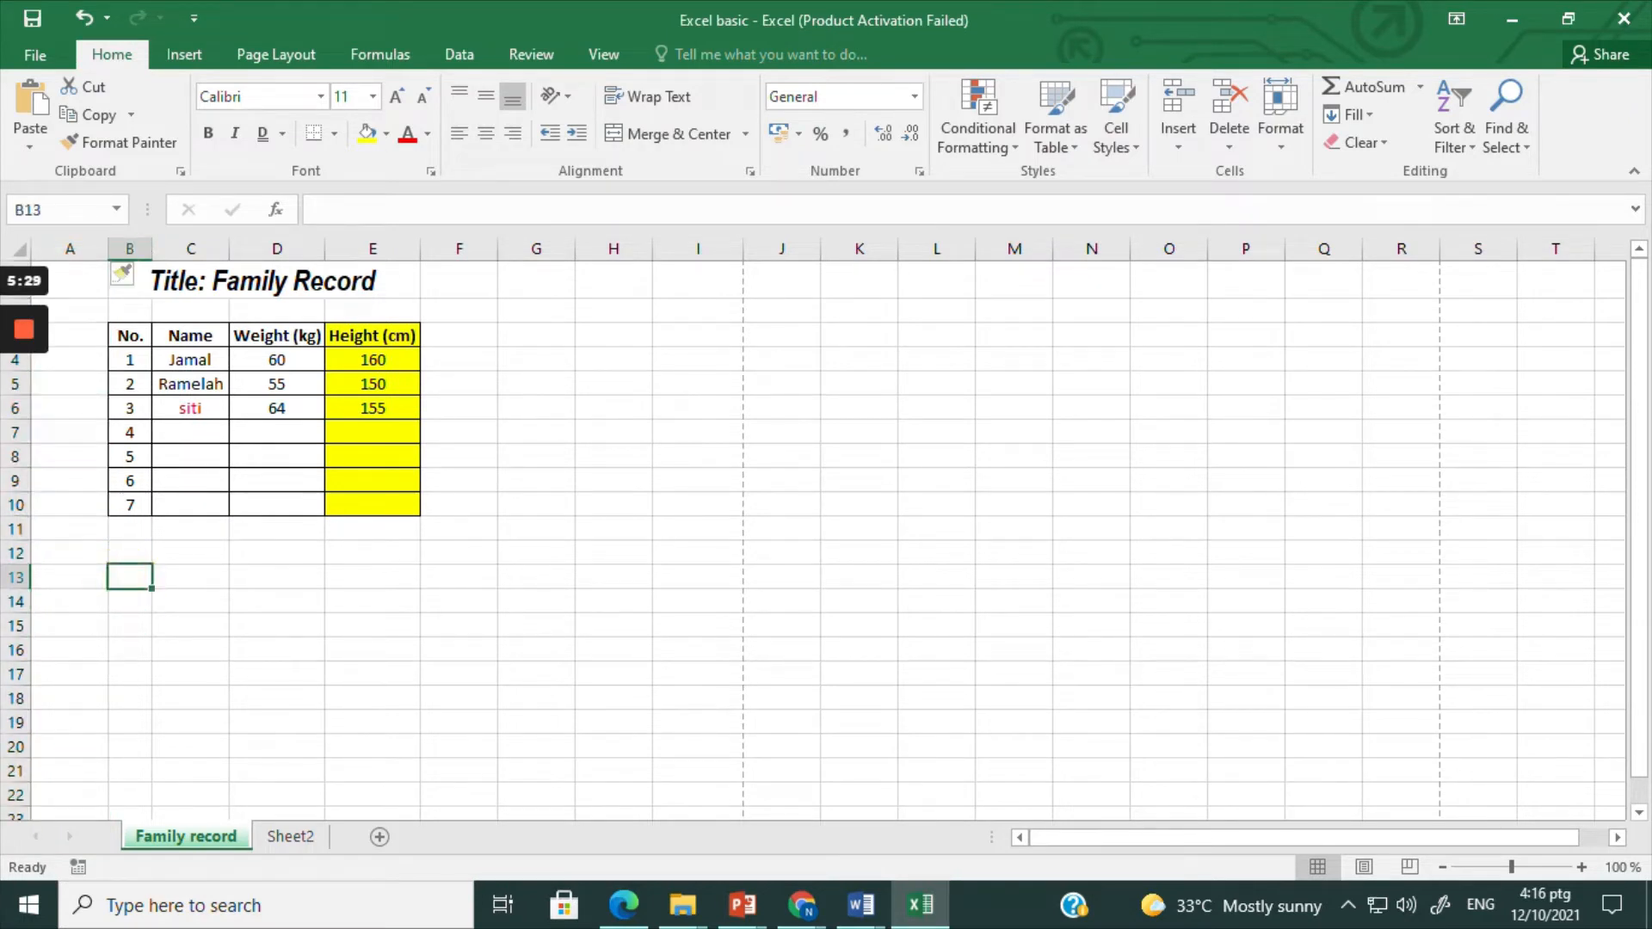
{"action": "left_click", "coordinate": [129, 248]}
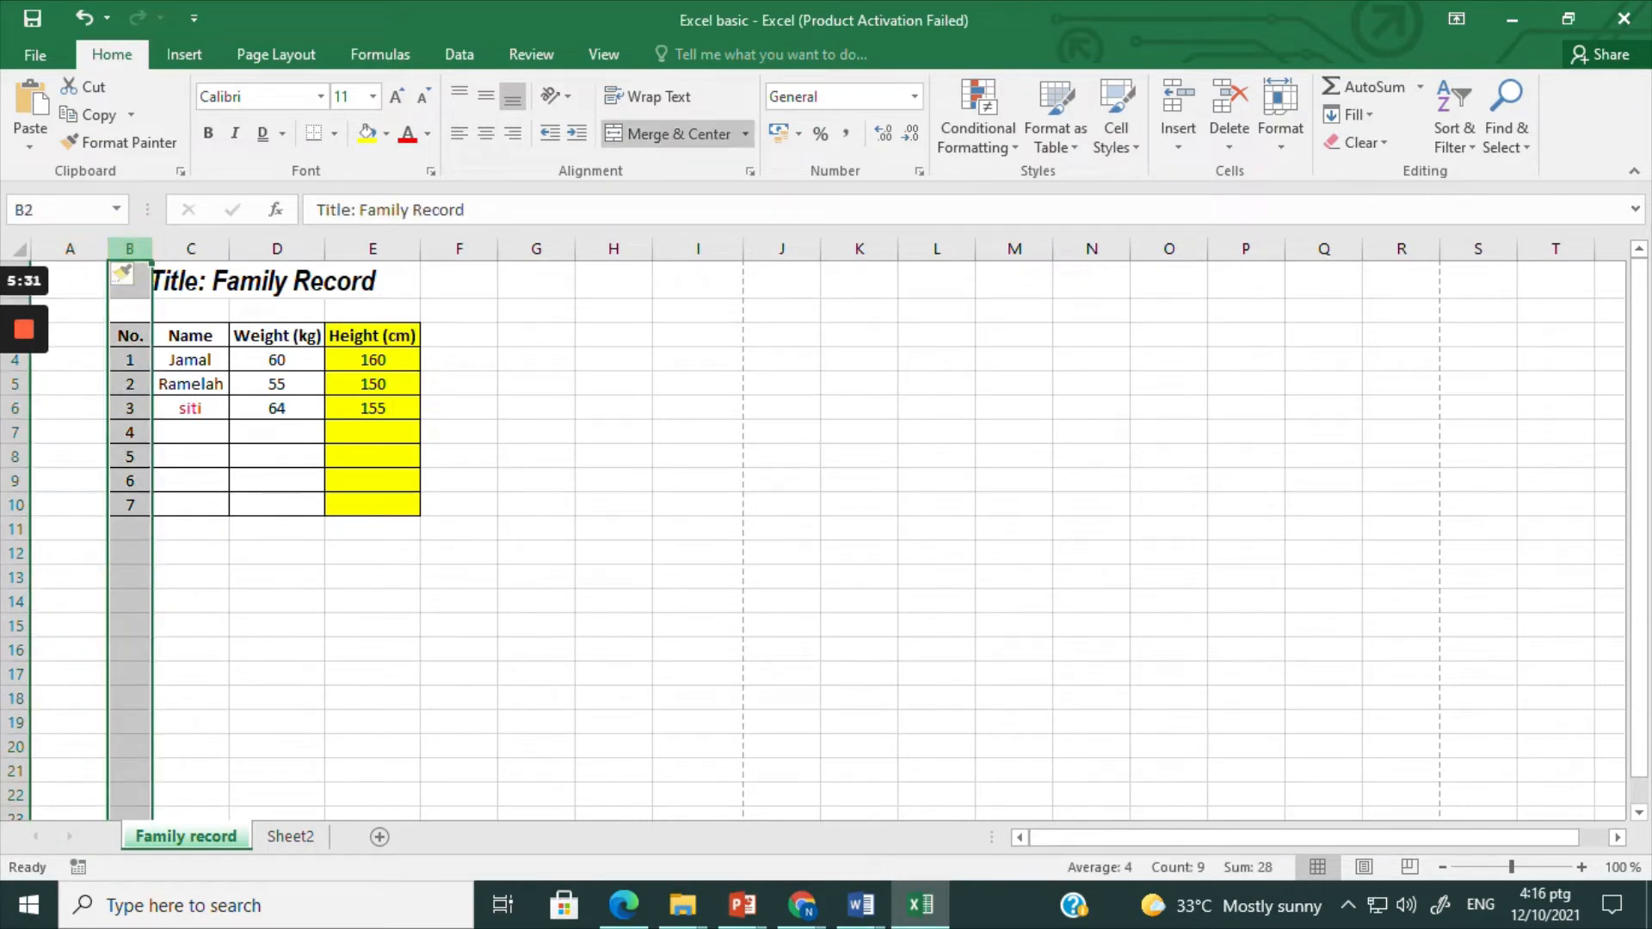
{"action": "right_click", "coordinate": [129, 248]}
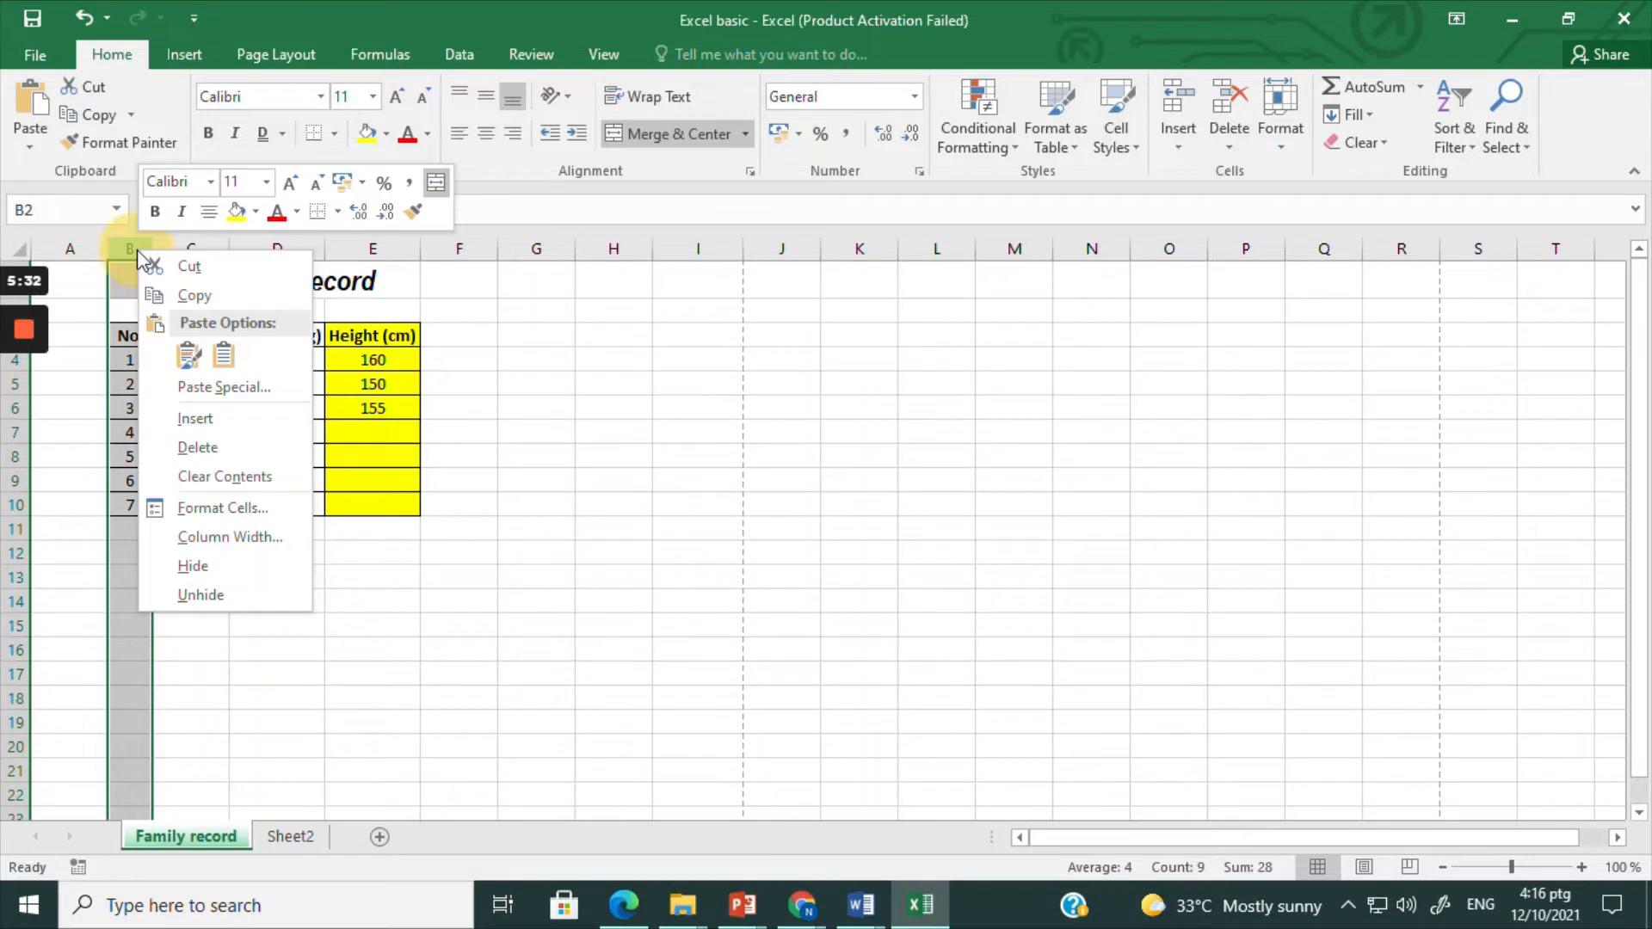
{"action": "left_click", "coordinate": [177, 417]}
{"action": "left_click", "coordinate": [273, 551]}
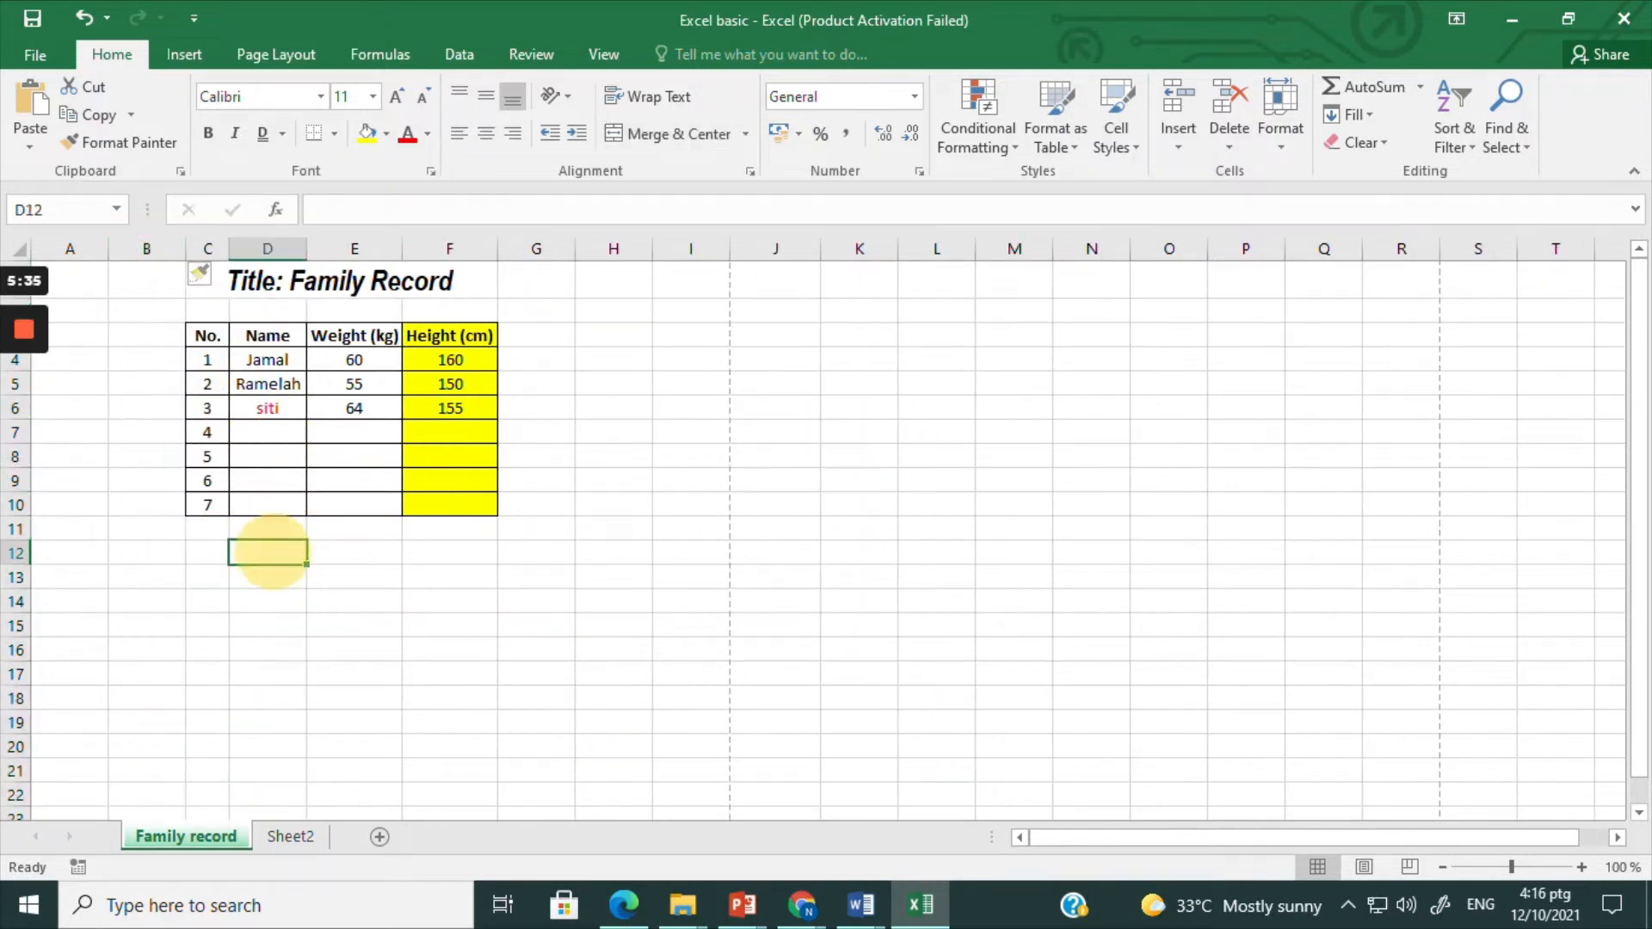
Step: Try inserting four blank columns at once ahead of table columns C to F, and undo the insertion
{"action": "left_click_drag", "start_coordinate": [208, 250], "coordinate": [449, 249]}
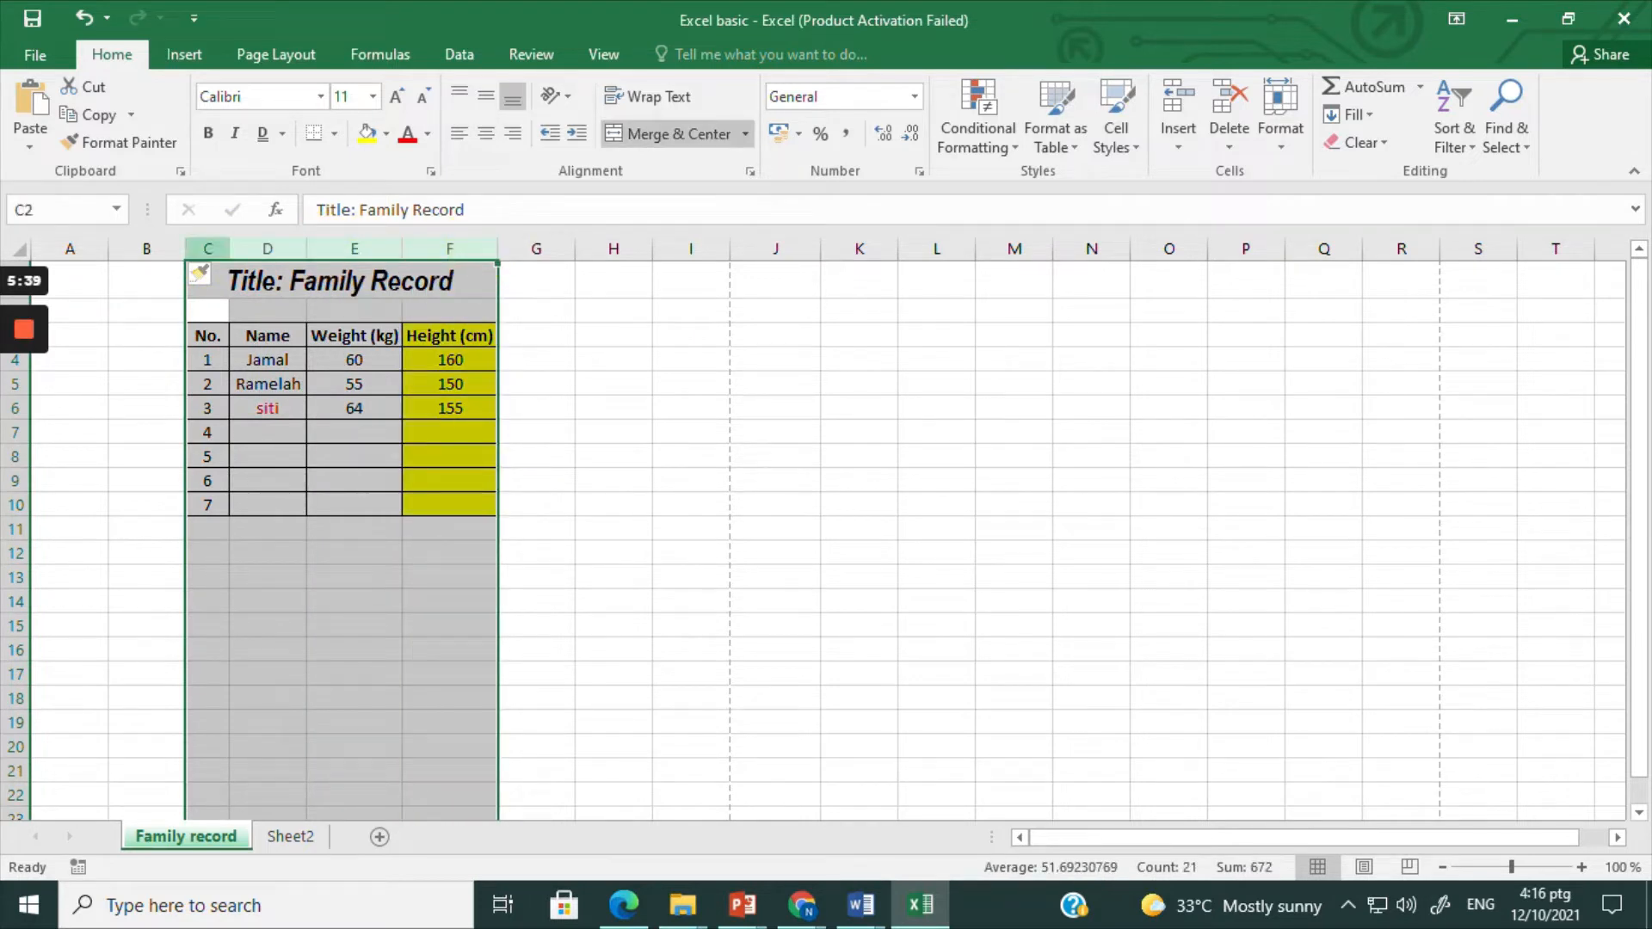
{"action": "right_click", "coordinate": [208, 251]}
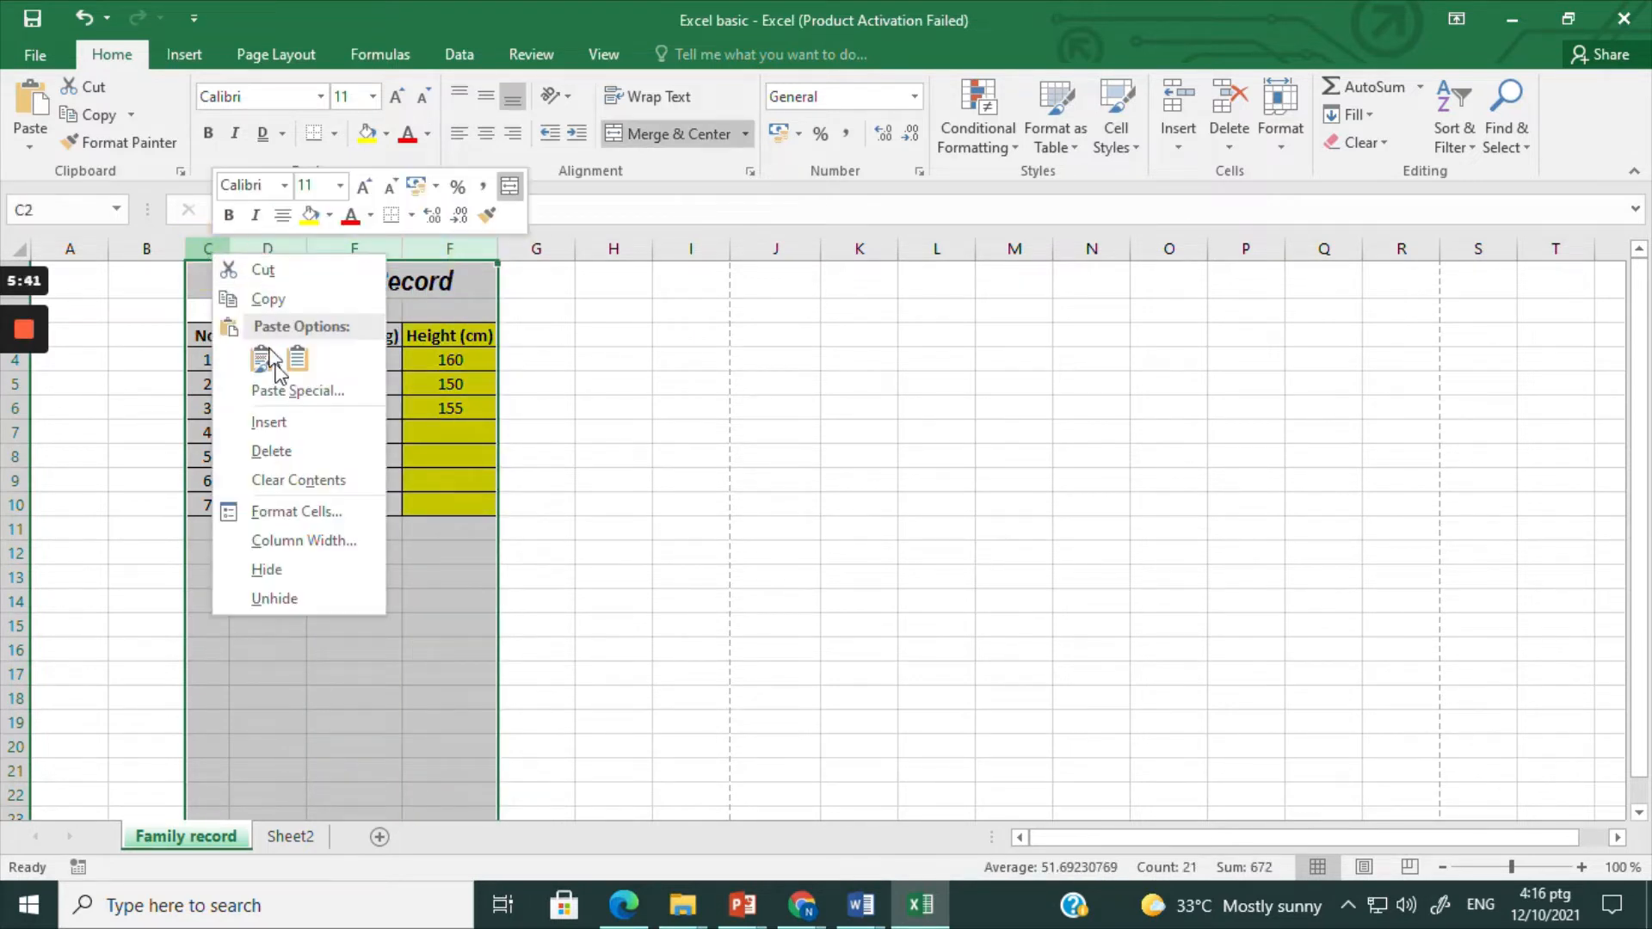
{"action": "left_click", "coordinate": [283, 416]}
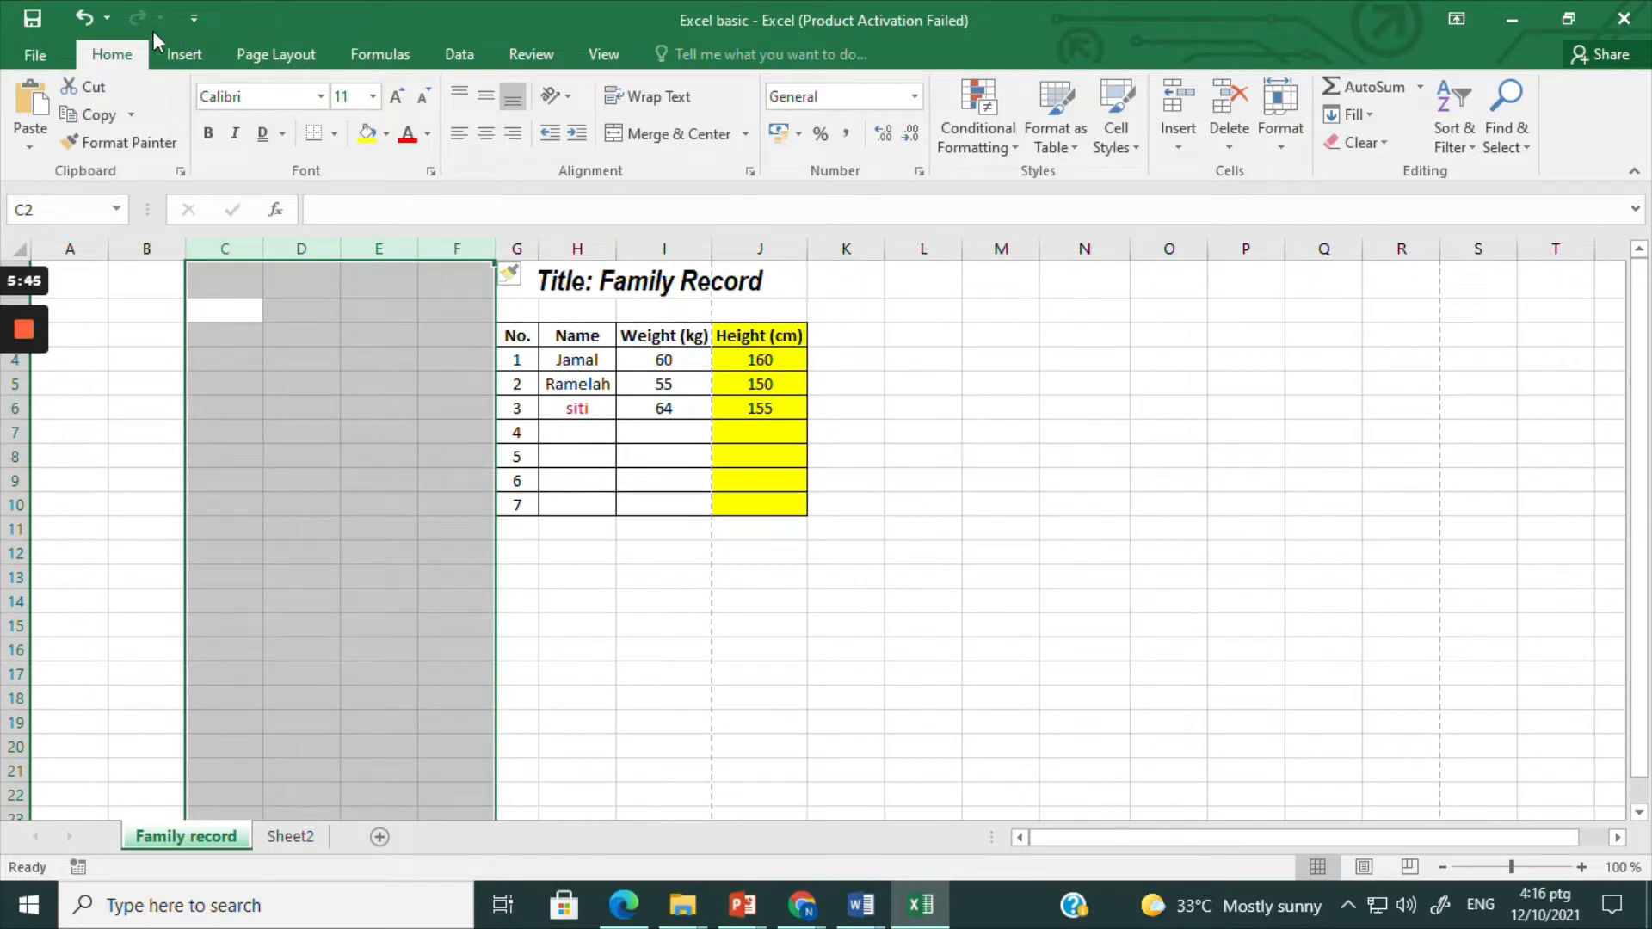
{"action": "left_click", "coordinate": [76, 21]}
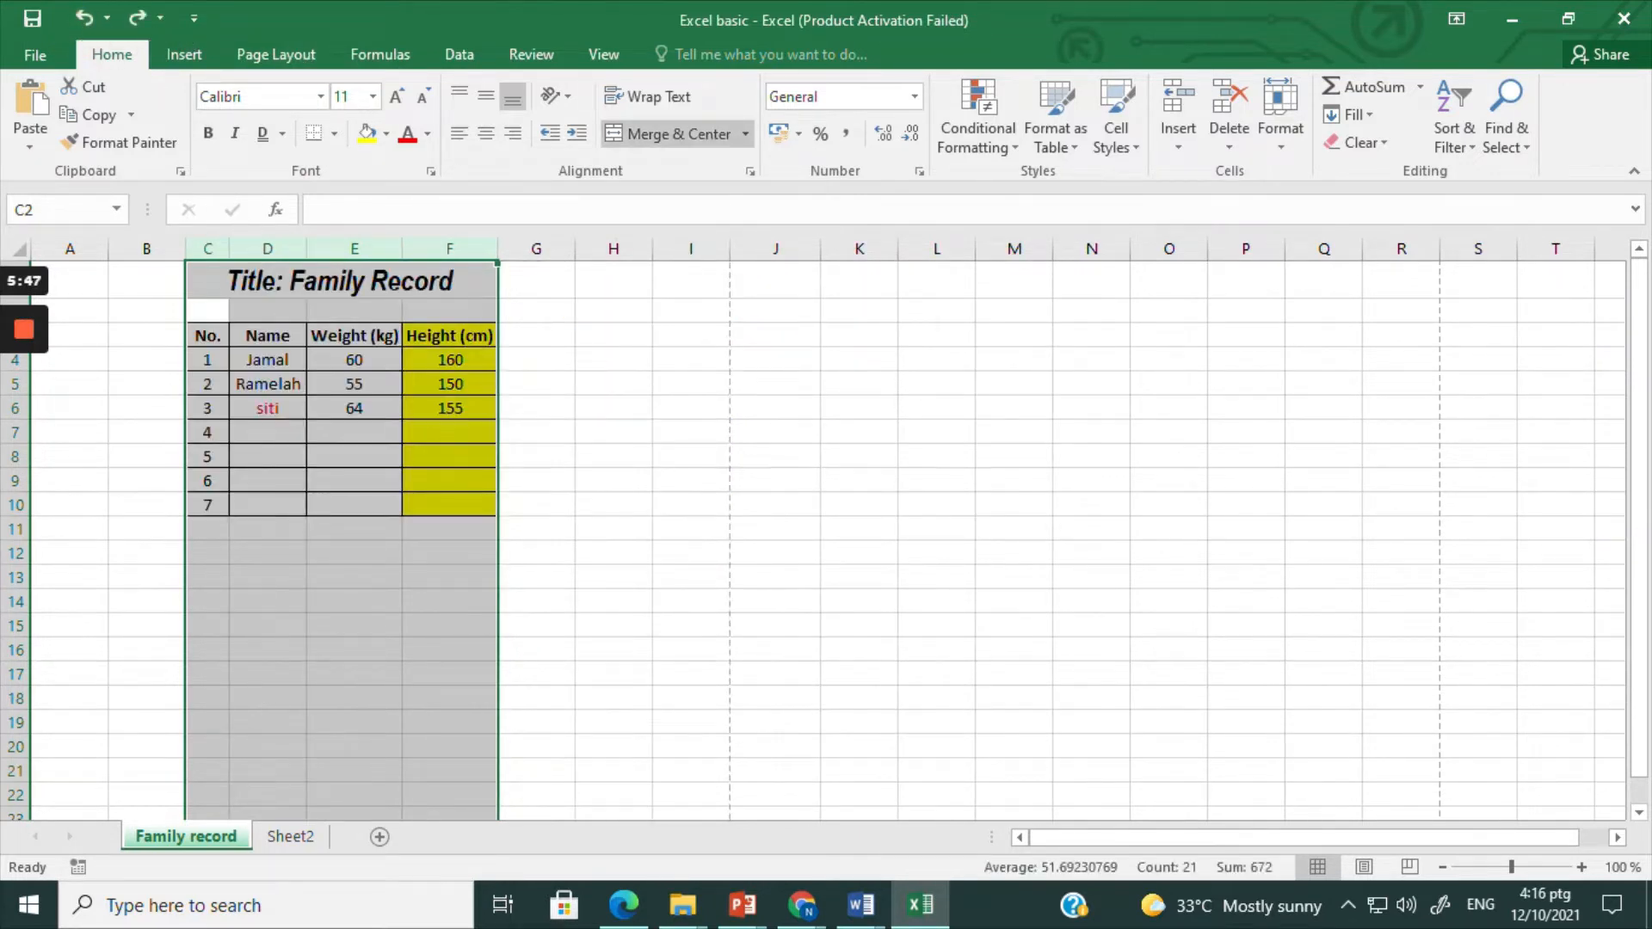
{"action": "left_click", "coordinate": [341, 603]}
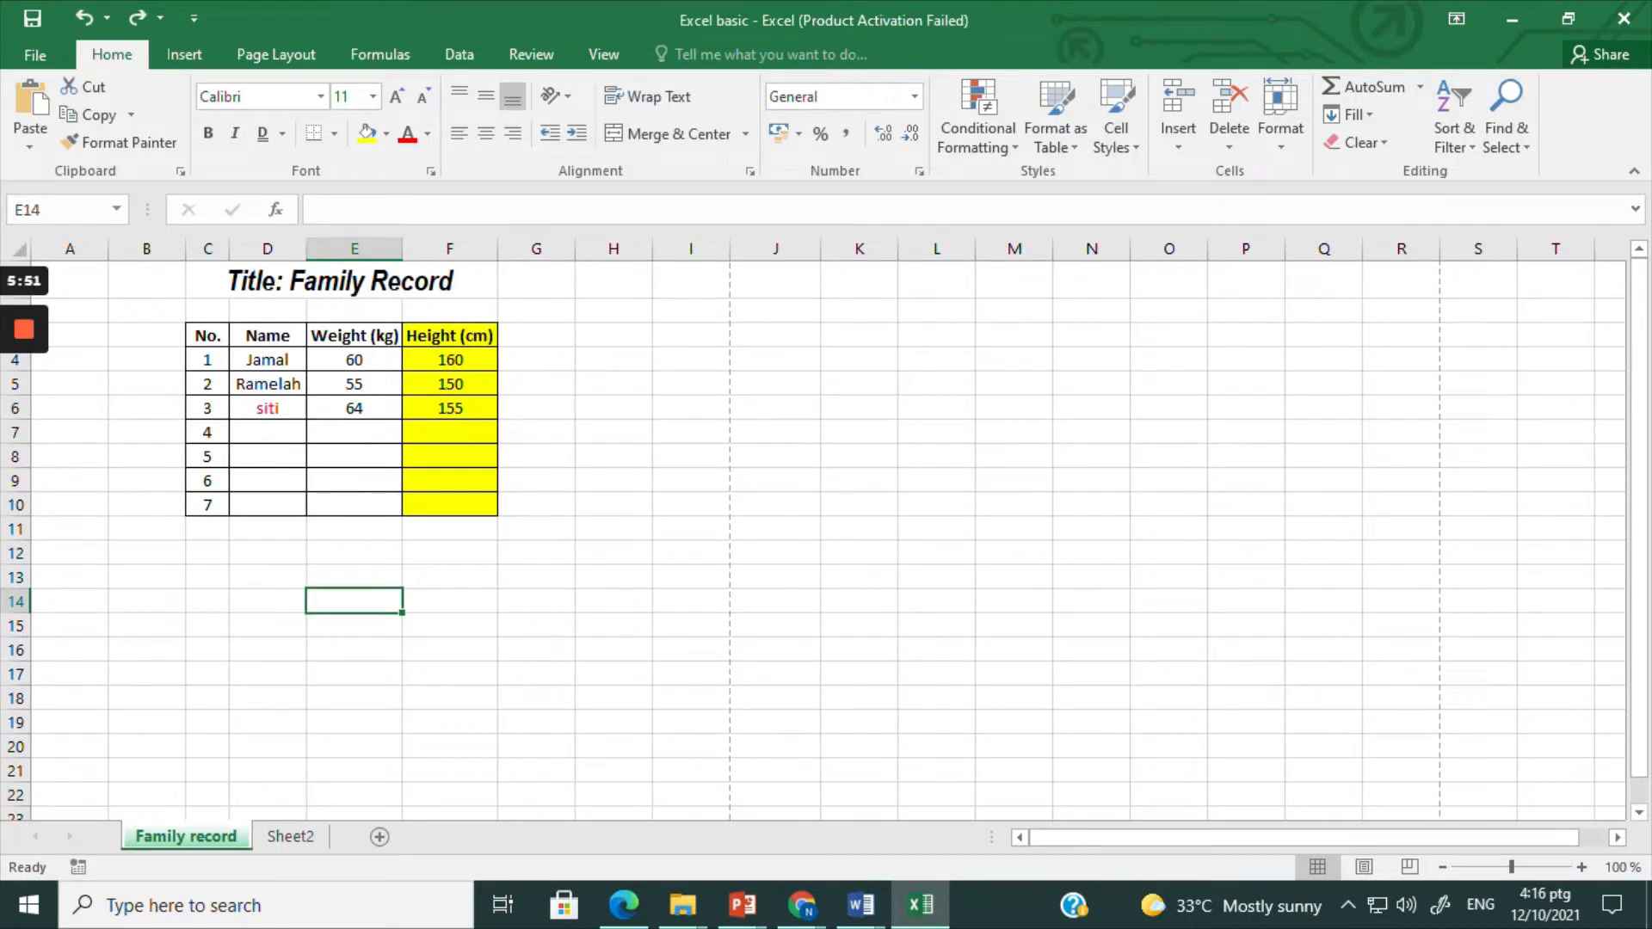
Step: Add the header BMI in cell G3, next to the Height column of the table
{"action": "left_click", "coordinate": [545, 337]}
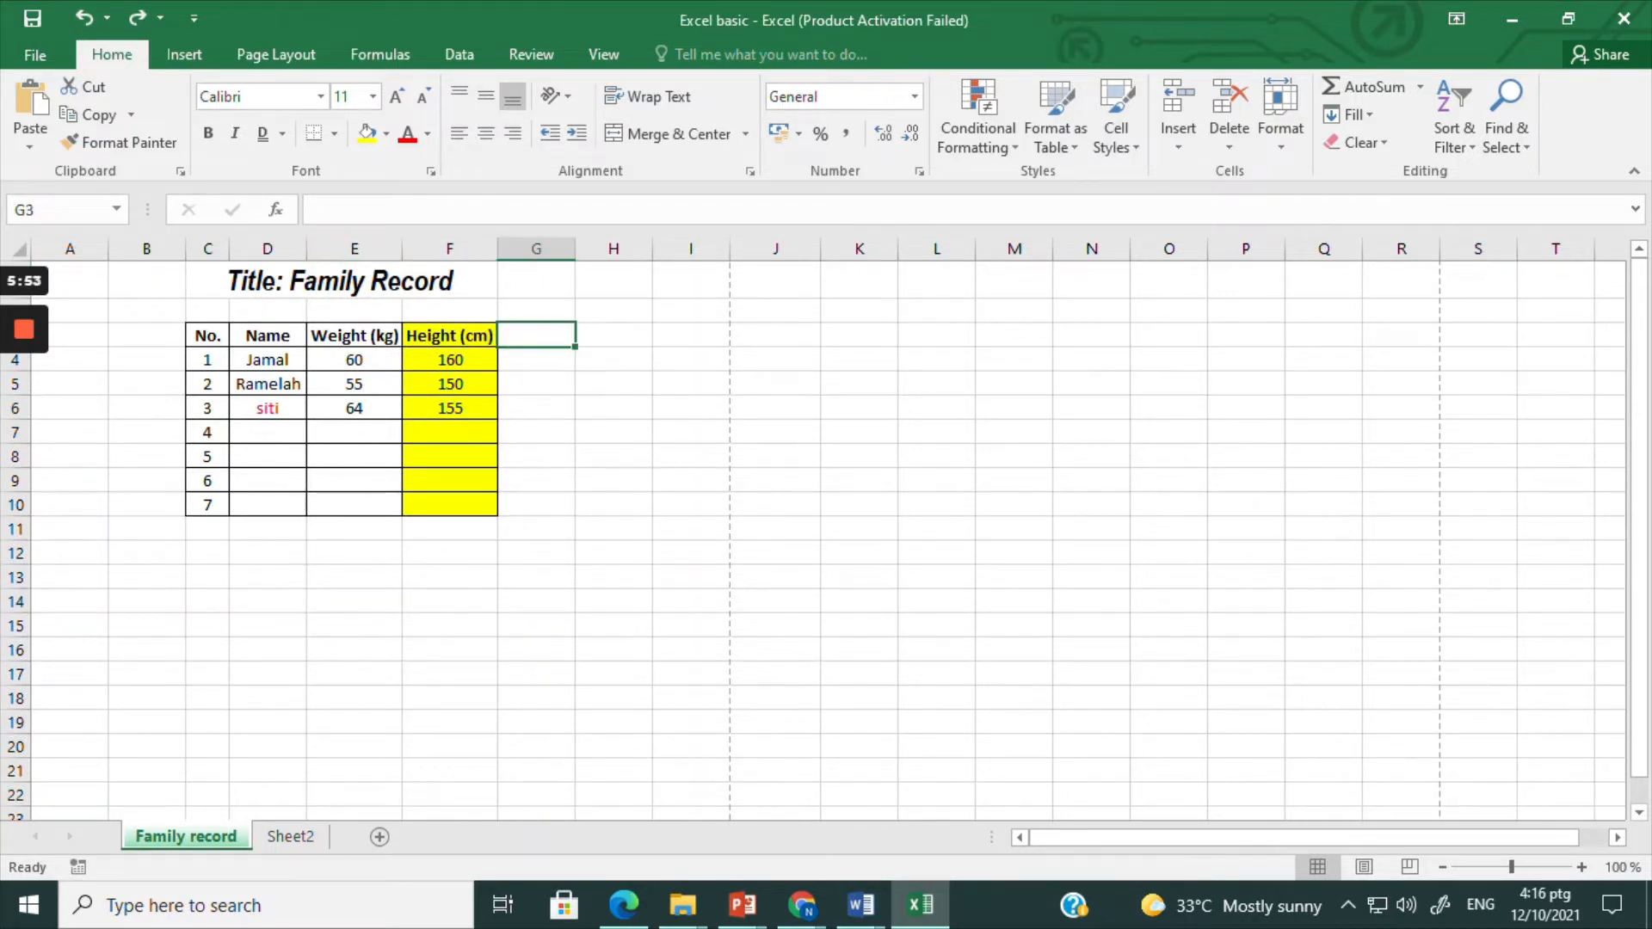
{"action": "type", "text": "BMI"}
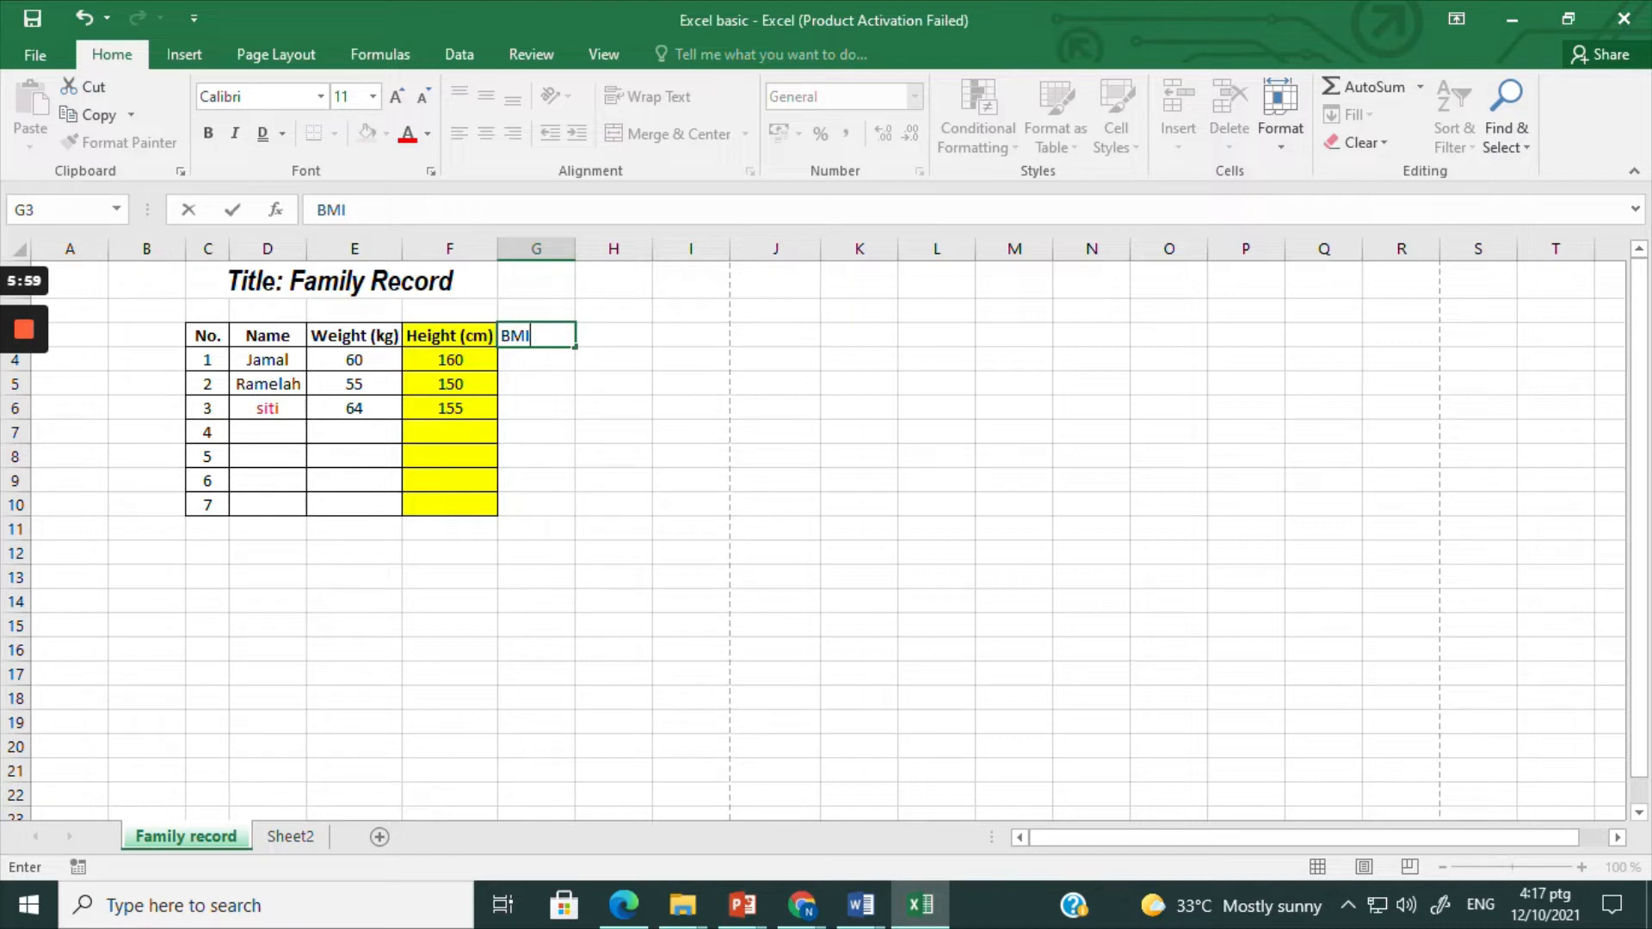
{"action": "left_click", "coordinate": [361, 405]}
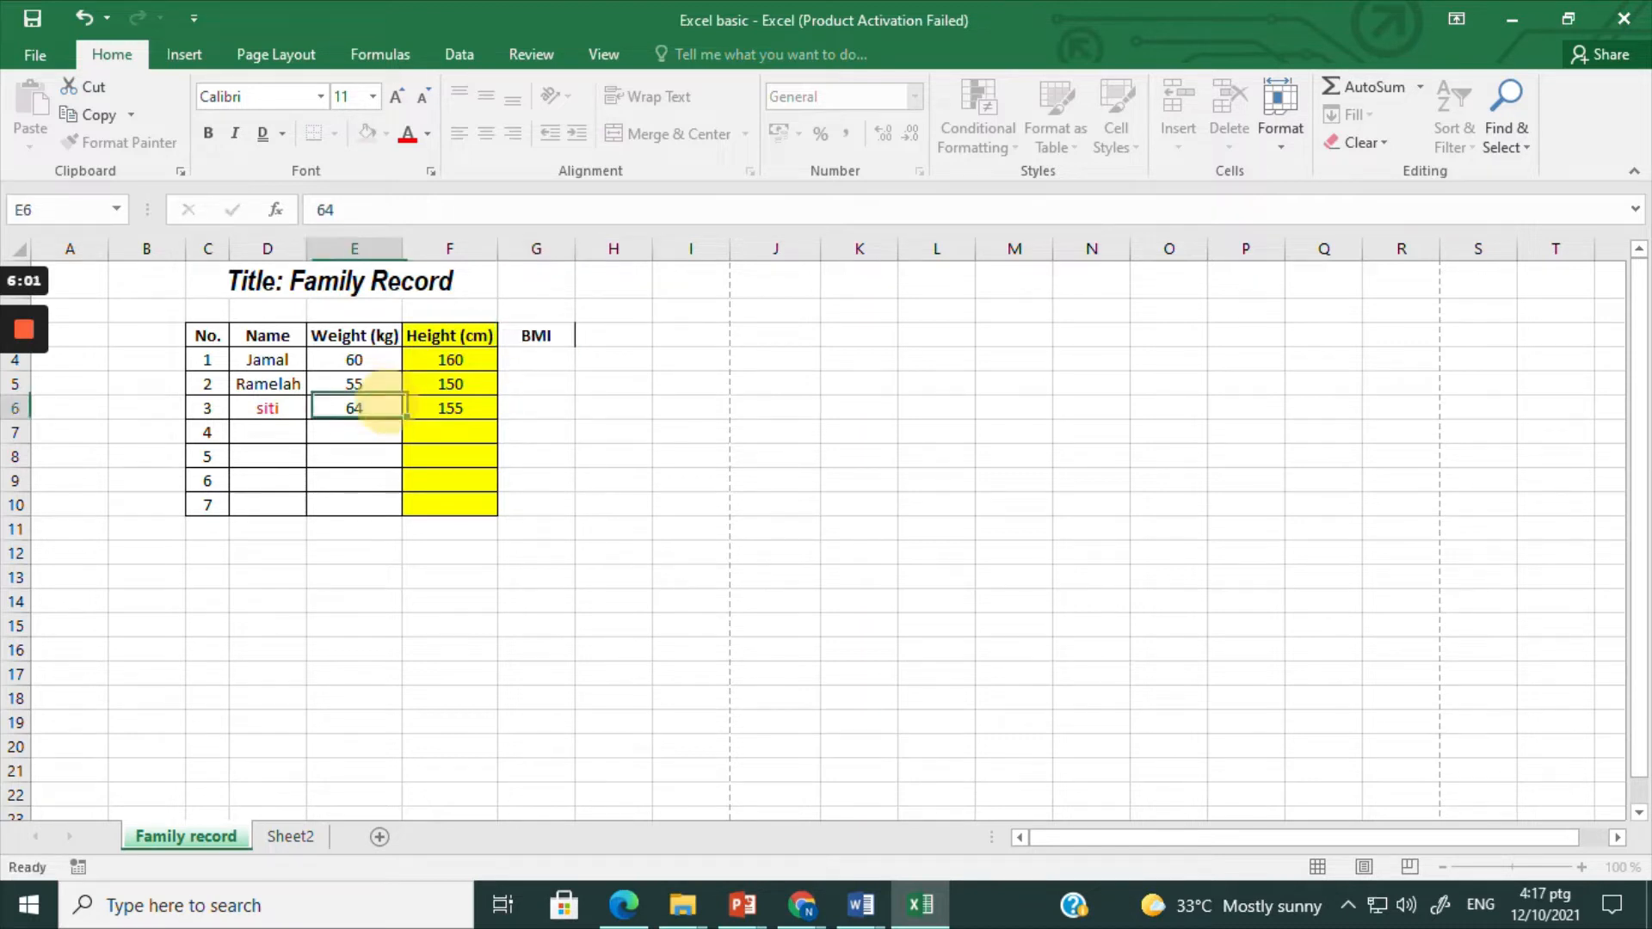
{"action": "left_click", "coordinate": [449, 408]}
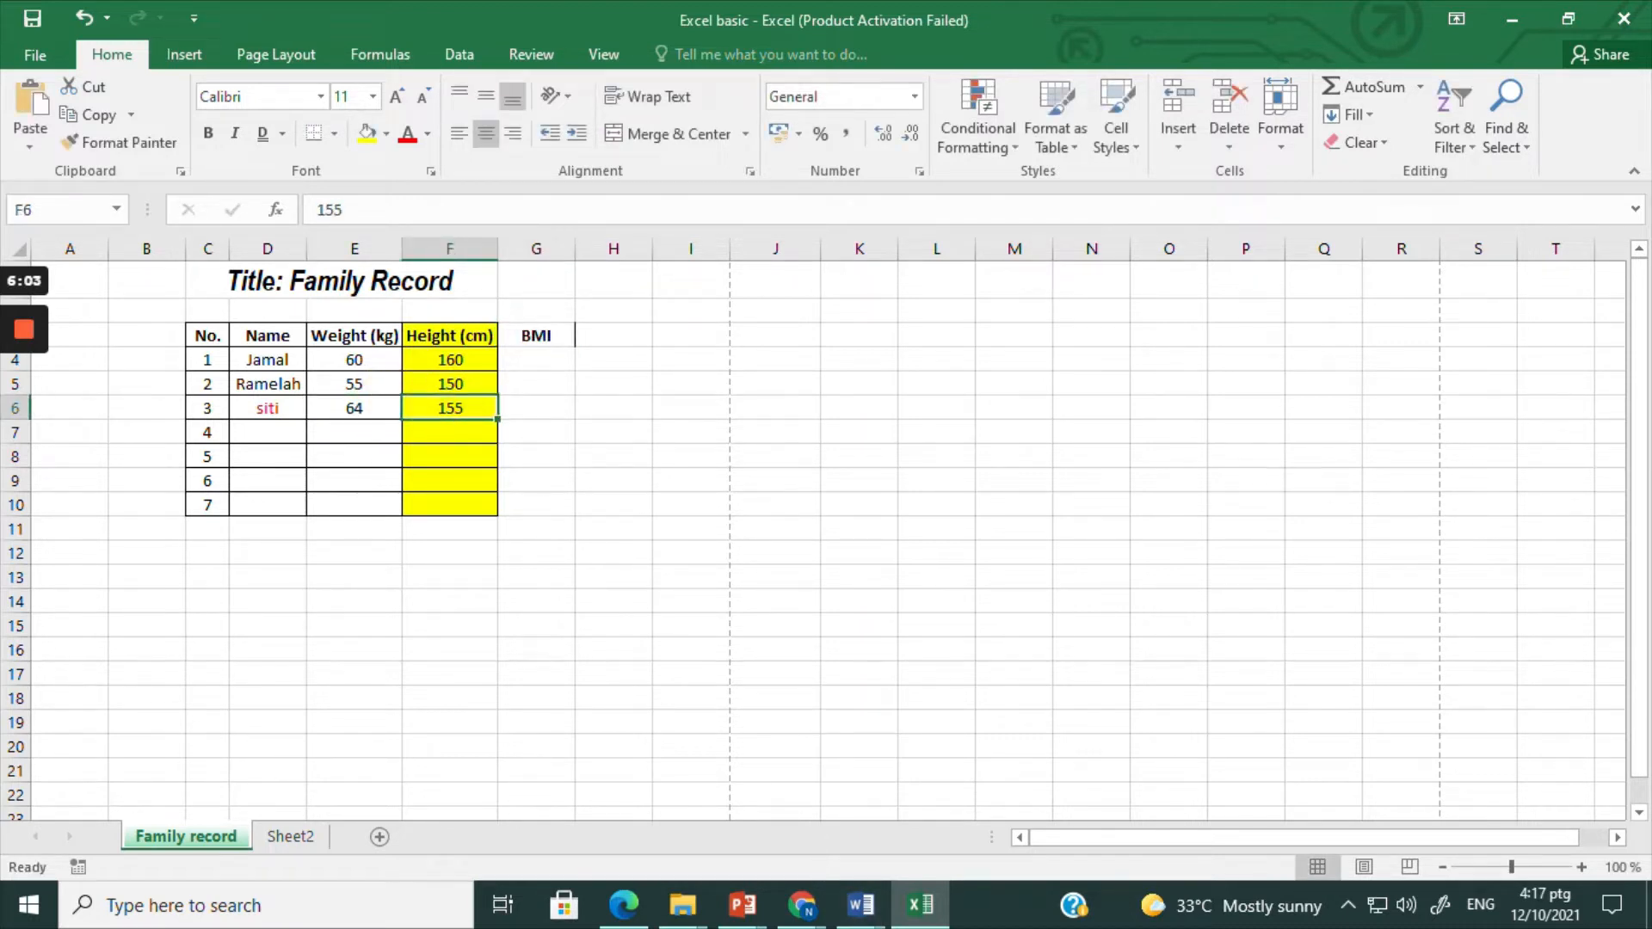
Step: Copy the BMI formula image from the Google image results in Chrome and return to the Excel workbook
{"action": "mouse_move", "coordinate": [798, 908]}
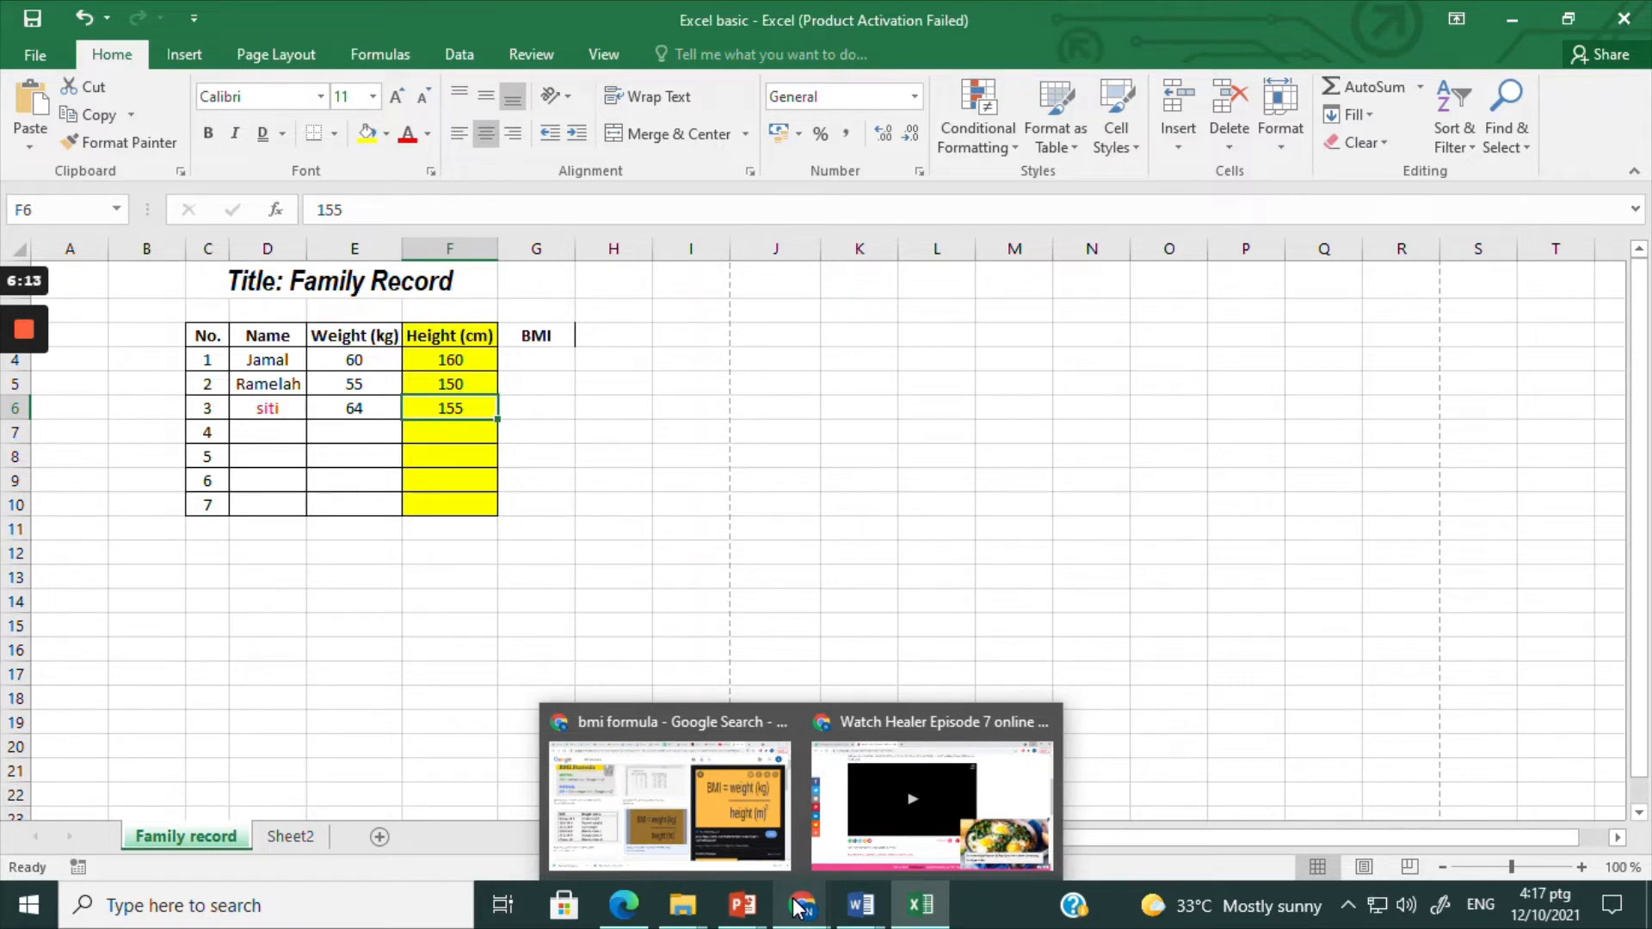
{"action": "left_click", "coordinate": [686, 779]}
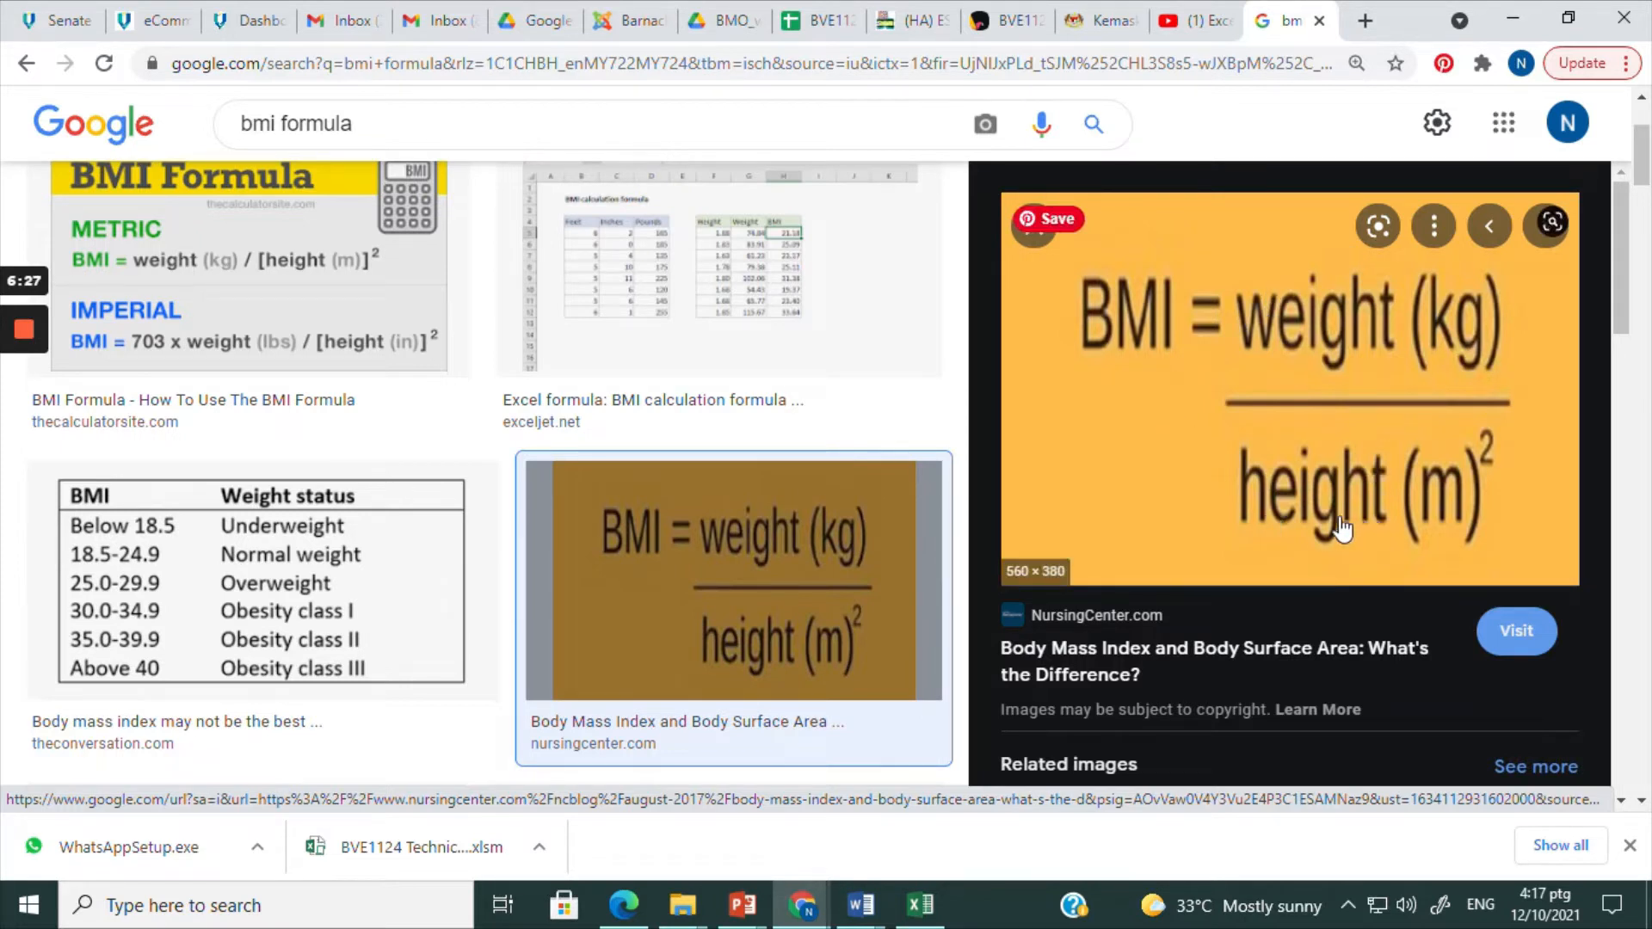
{"action": "right_click", "coordinate": [1106, 444]}
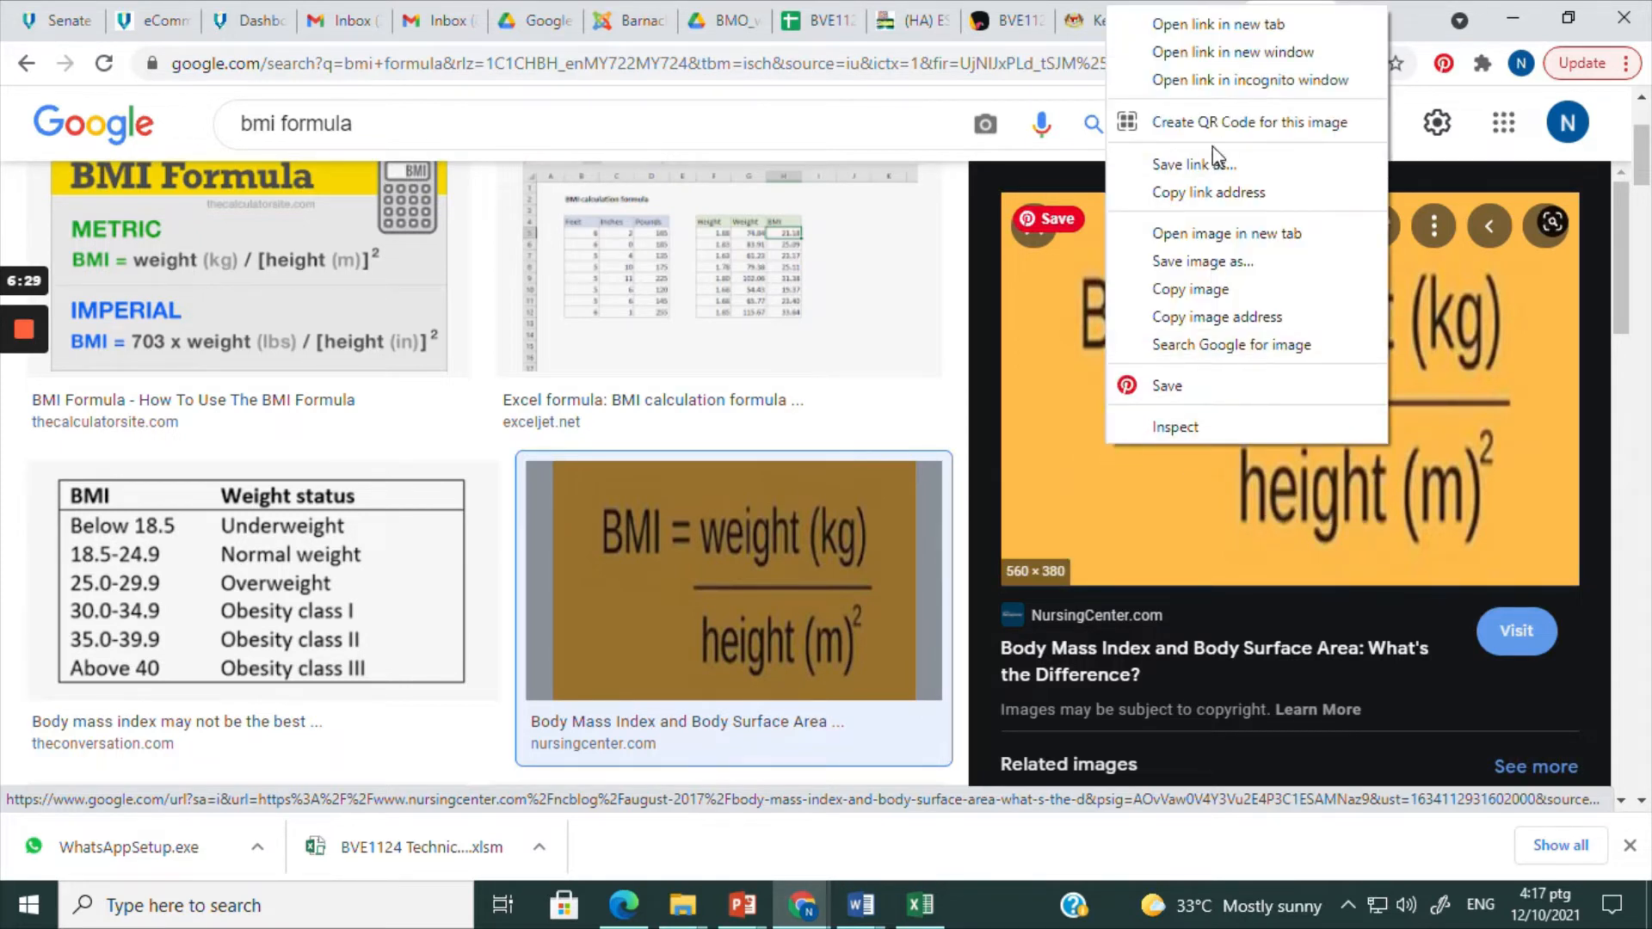
{"action": "left_click", "coordinate": [1198, 293]}
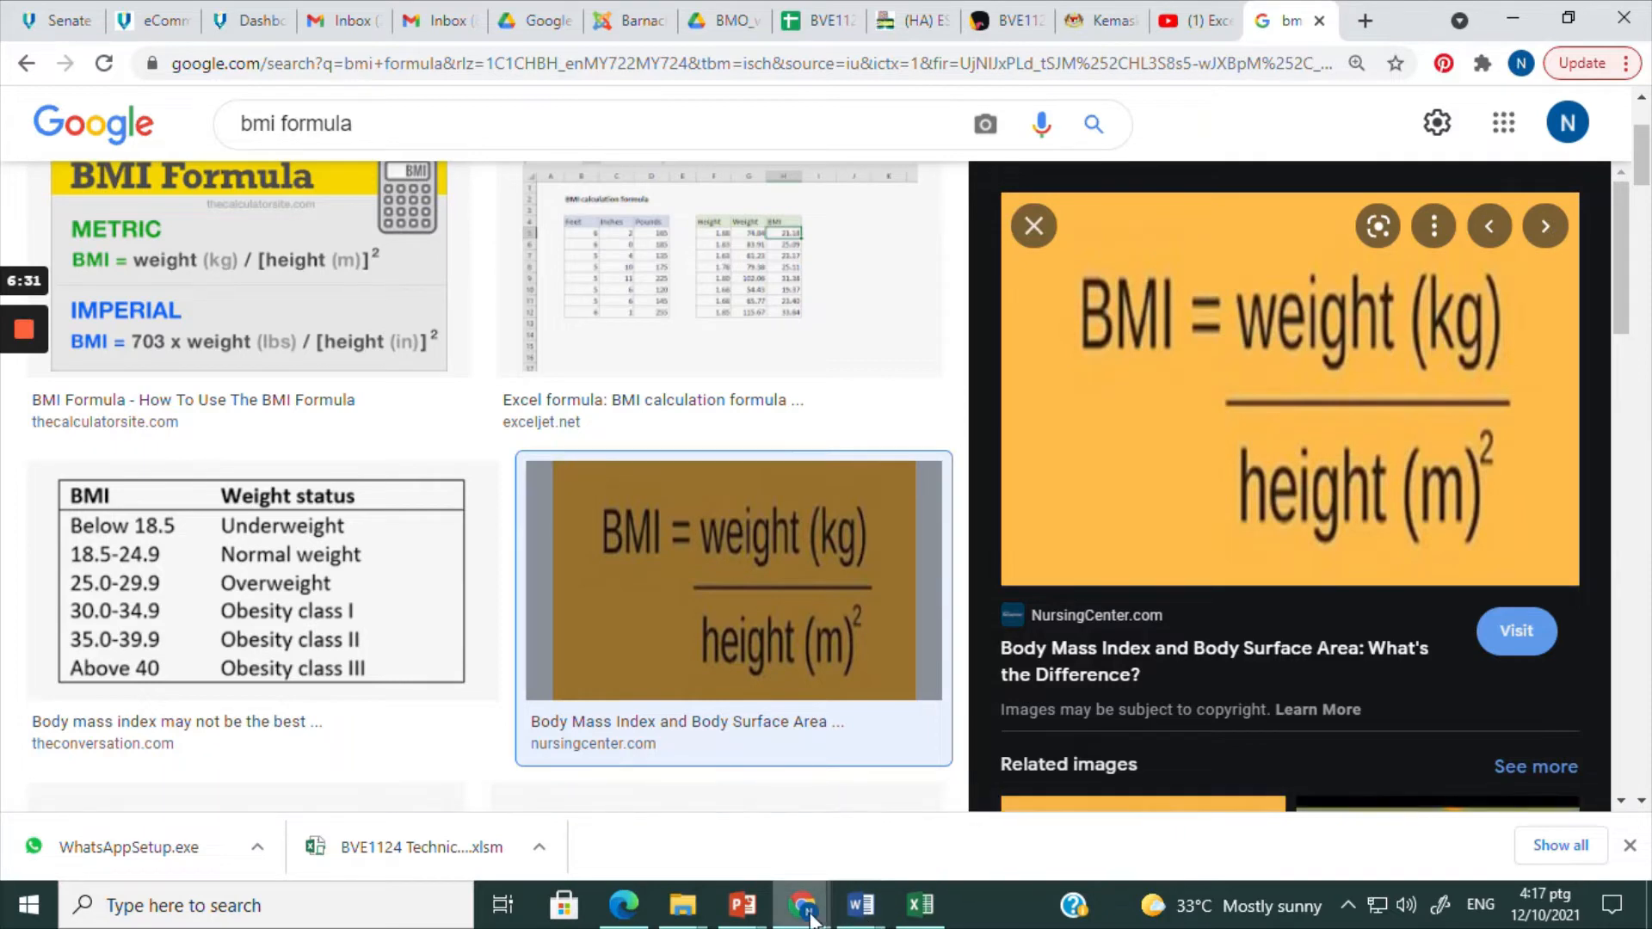
{"action": "left_click", "coordinate": [920, 903]}
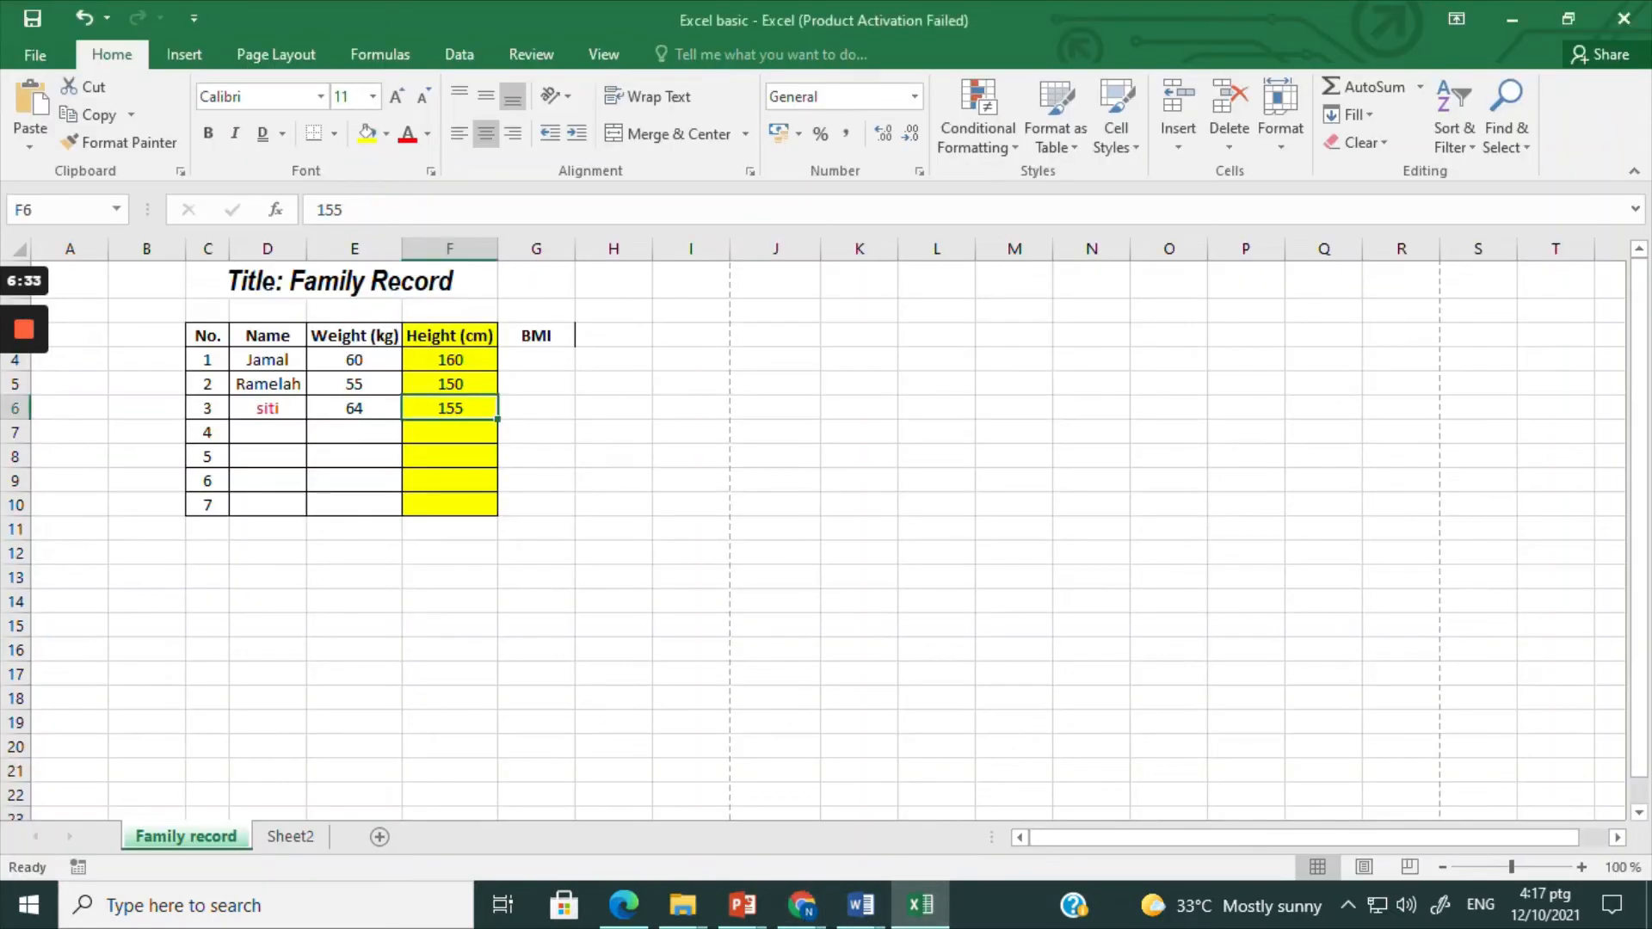
Step: Try pasting the copied BMI formula image beside the table at cell I6, and undo the paste
{"action": "right_click", "coordinate": [661, 407]}
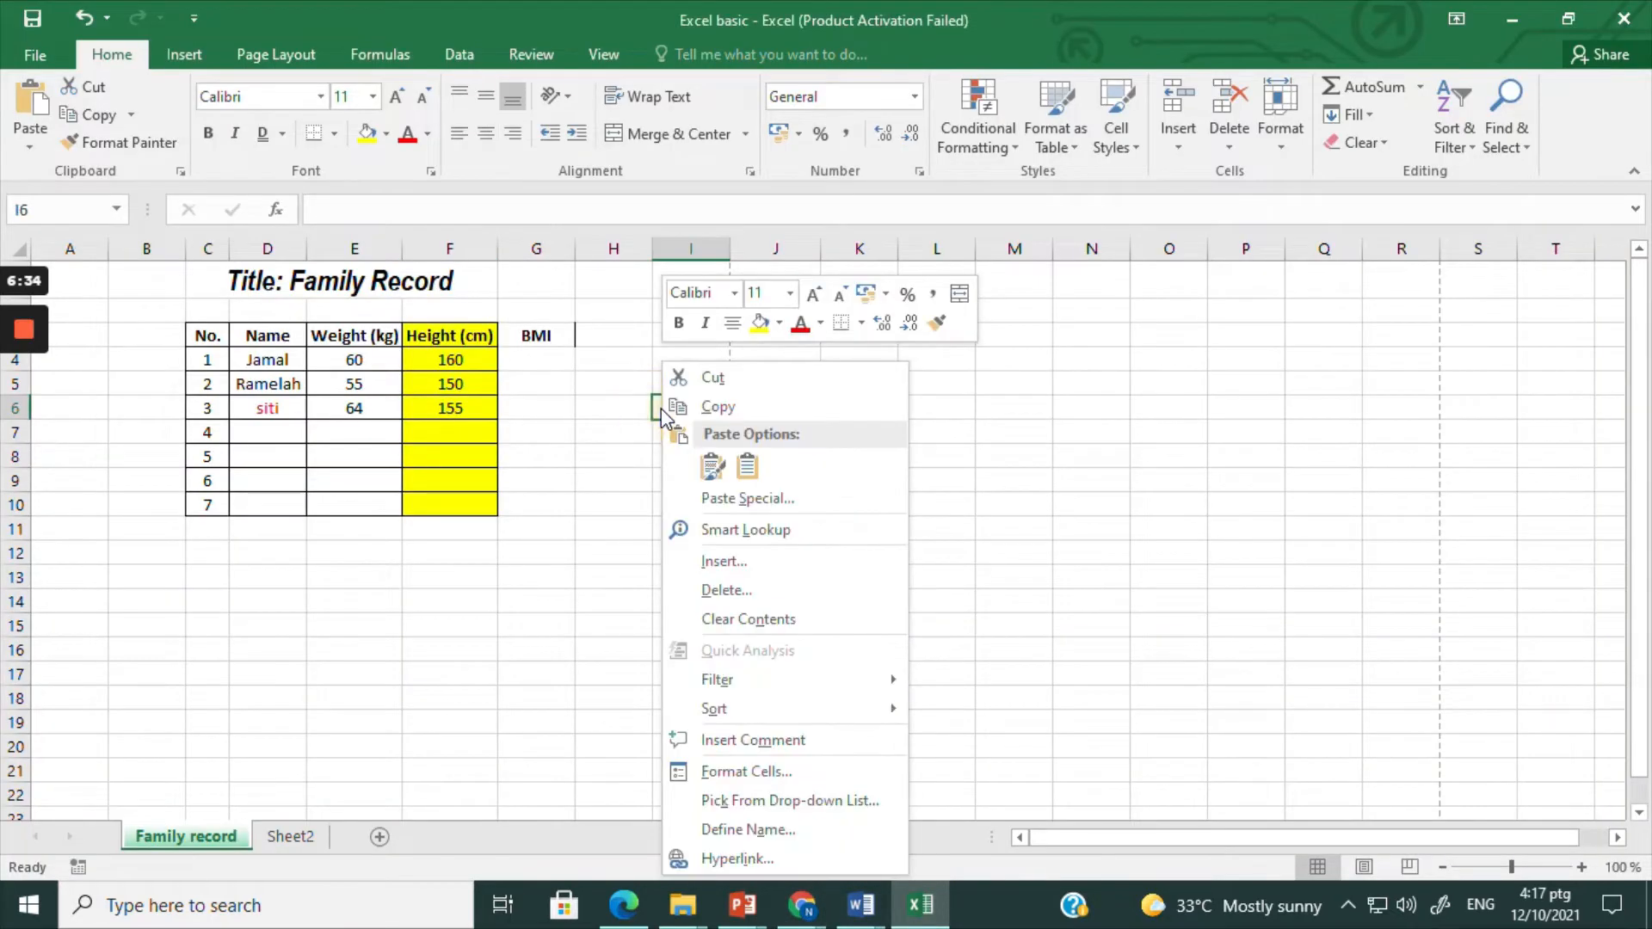
{"action": "left_click", "coordinate": [713, 469]}
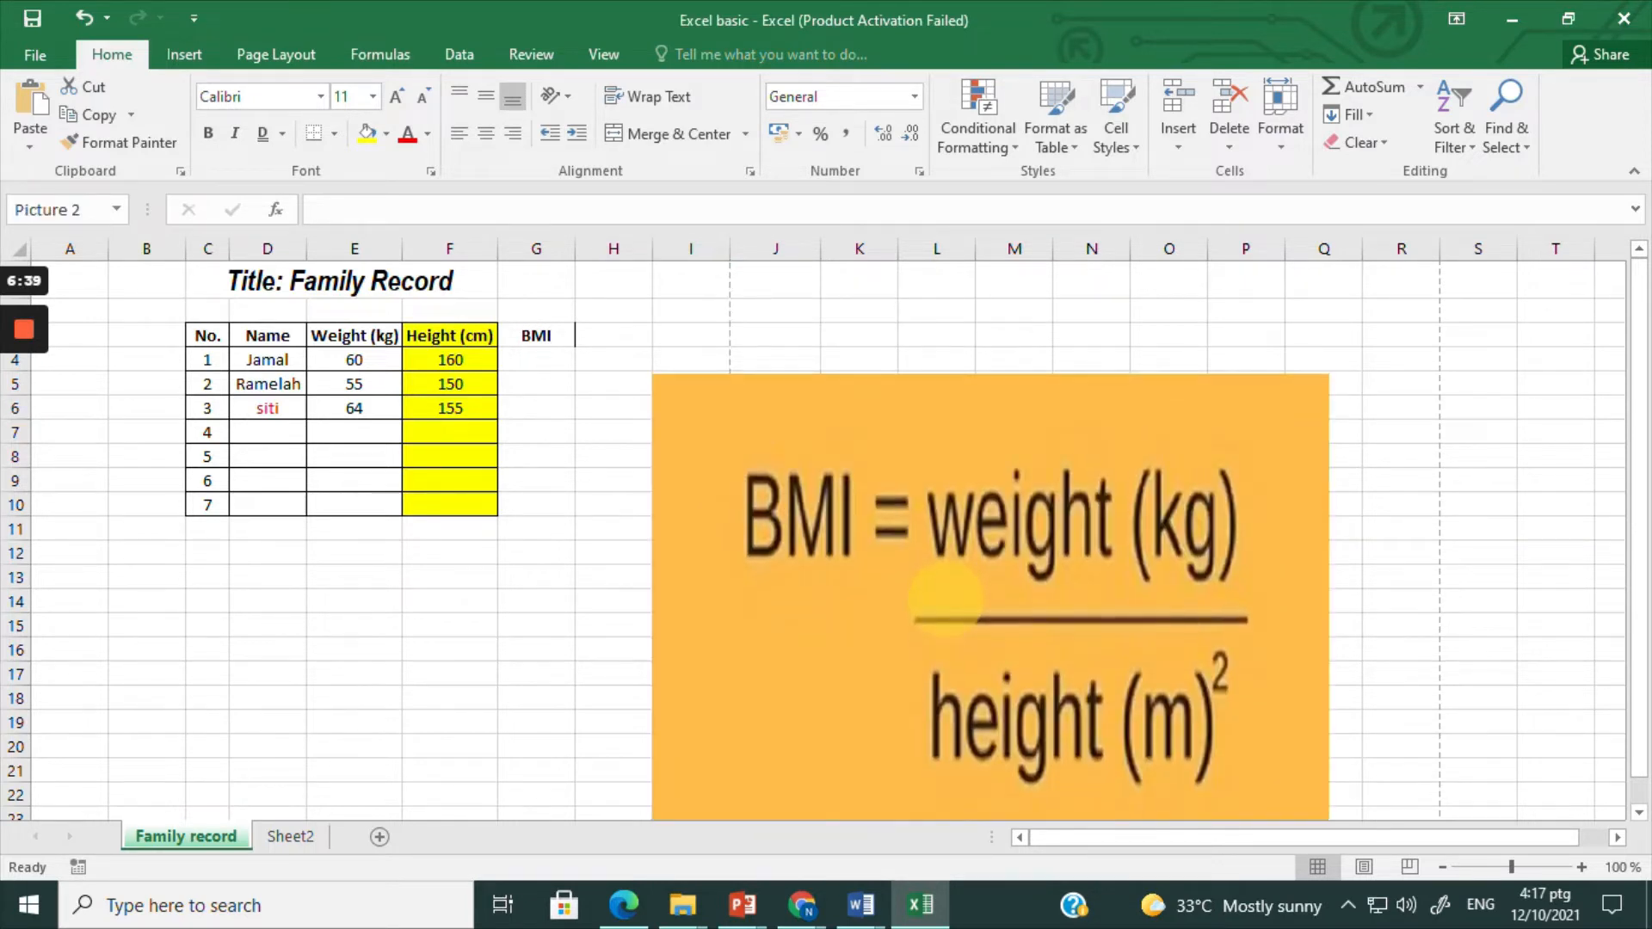
{"action": "left_click", "coordinate": [89, 28]}
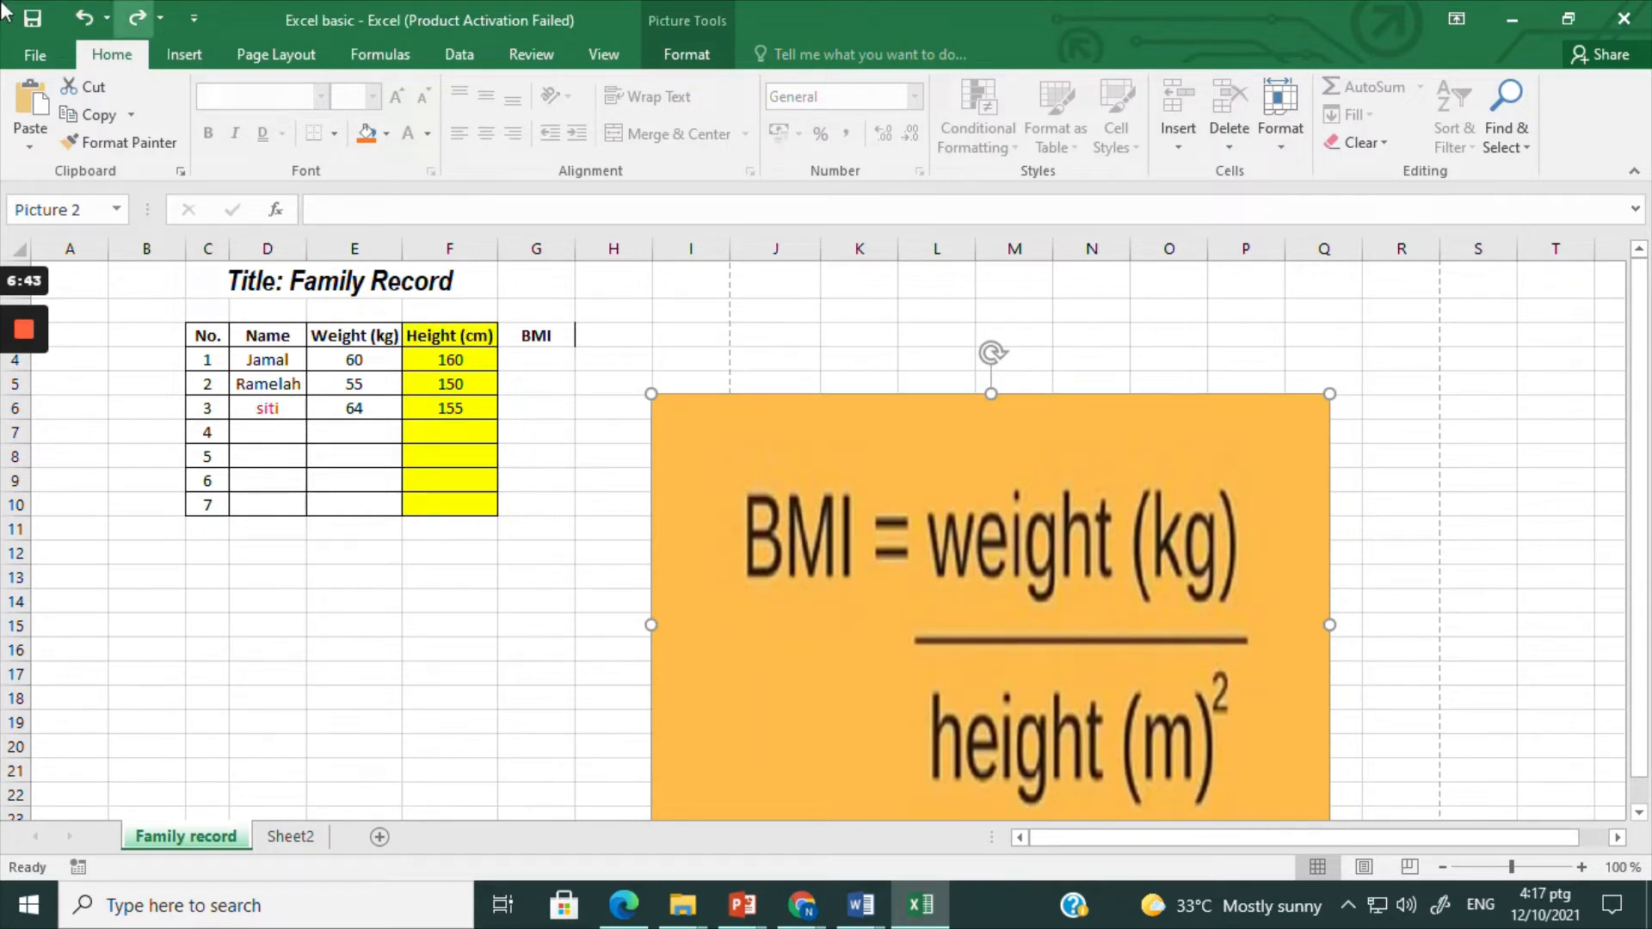
{"action": "left_click", "coordinate": [82, 17]}
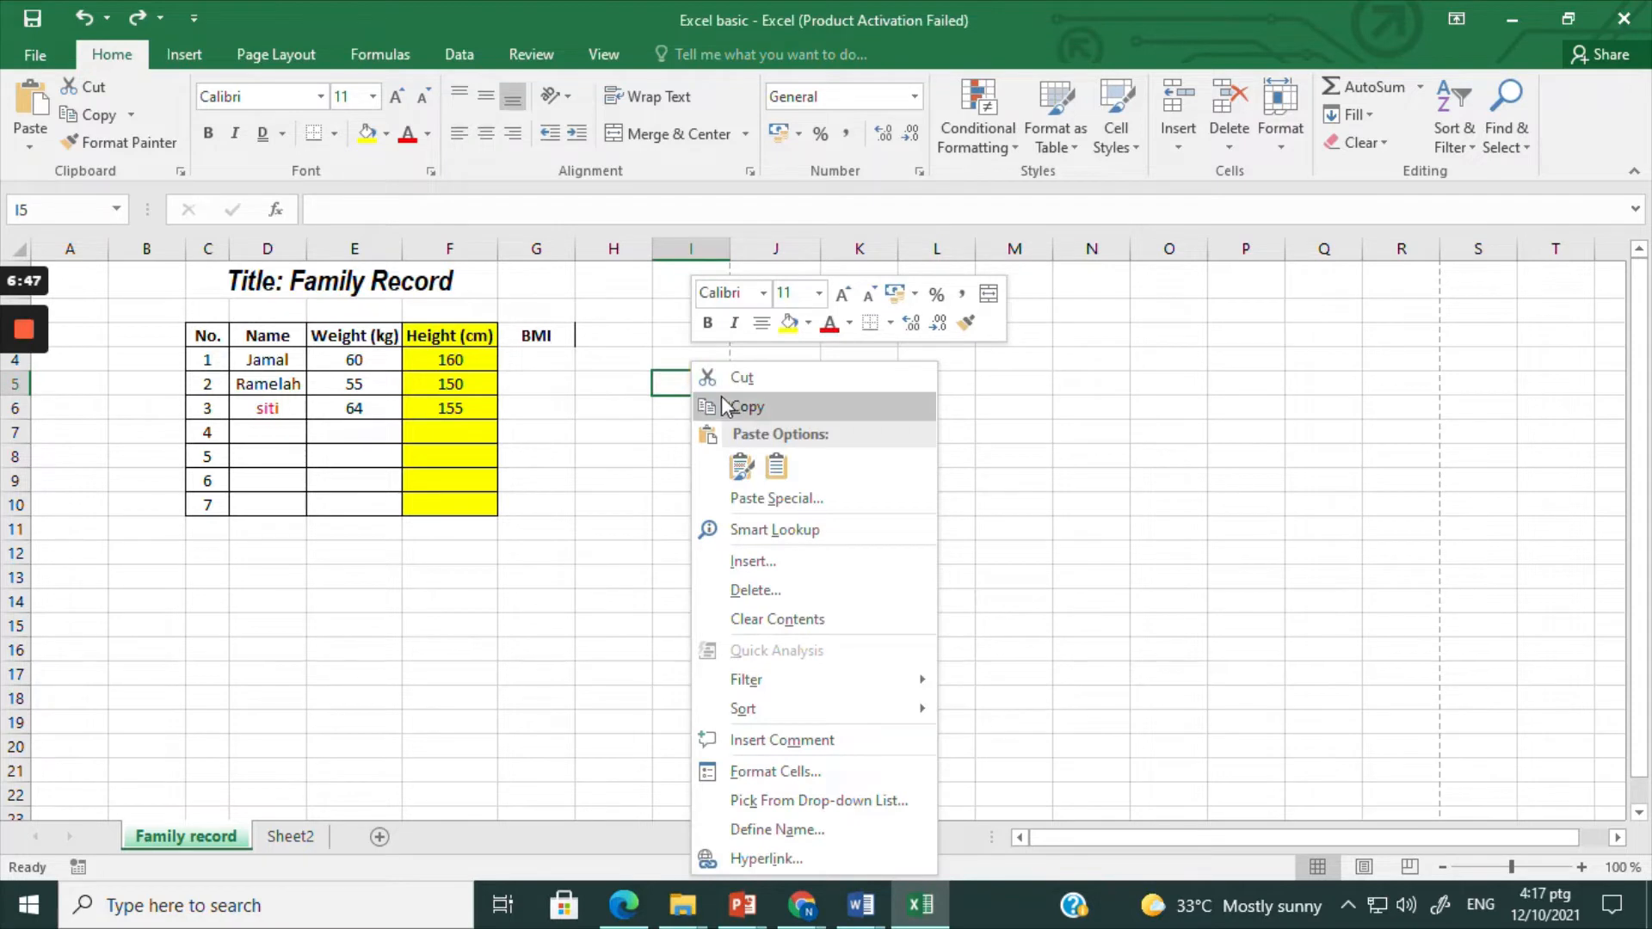
Step: Paste the BMI formula picture with source formatting and shrink it beside the table to about columns I to O, rows 4 to 16
{"action": "left_click", "coordinate": [739, 469]}
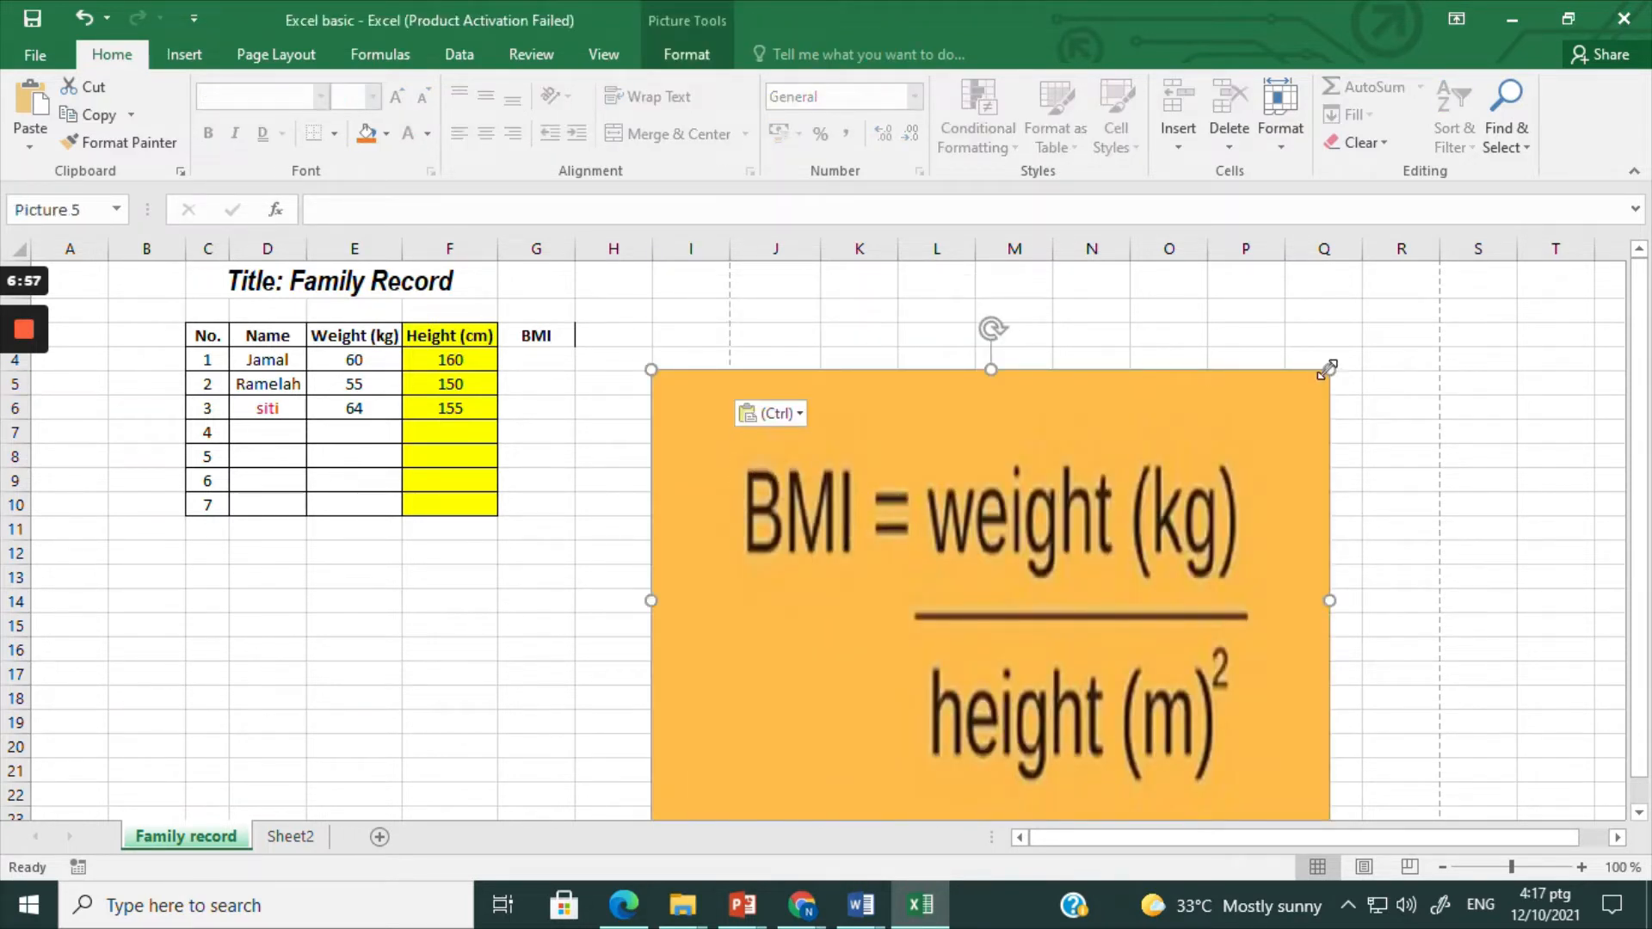
{"action": "left_click_drag", "start_coordinate": [1328, 370], "coordinate": [1144, 490]}
{"action": "left_click_drag", "start_coordinate": [967, 595], "coordinate": [1019, 474]}
{"action": "left_click_drag", "start_coordinate": [1036, 544], "coordinate": [1034, 538]}
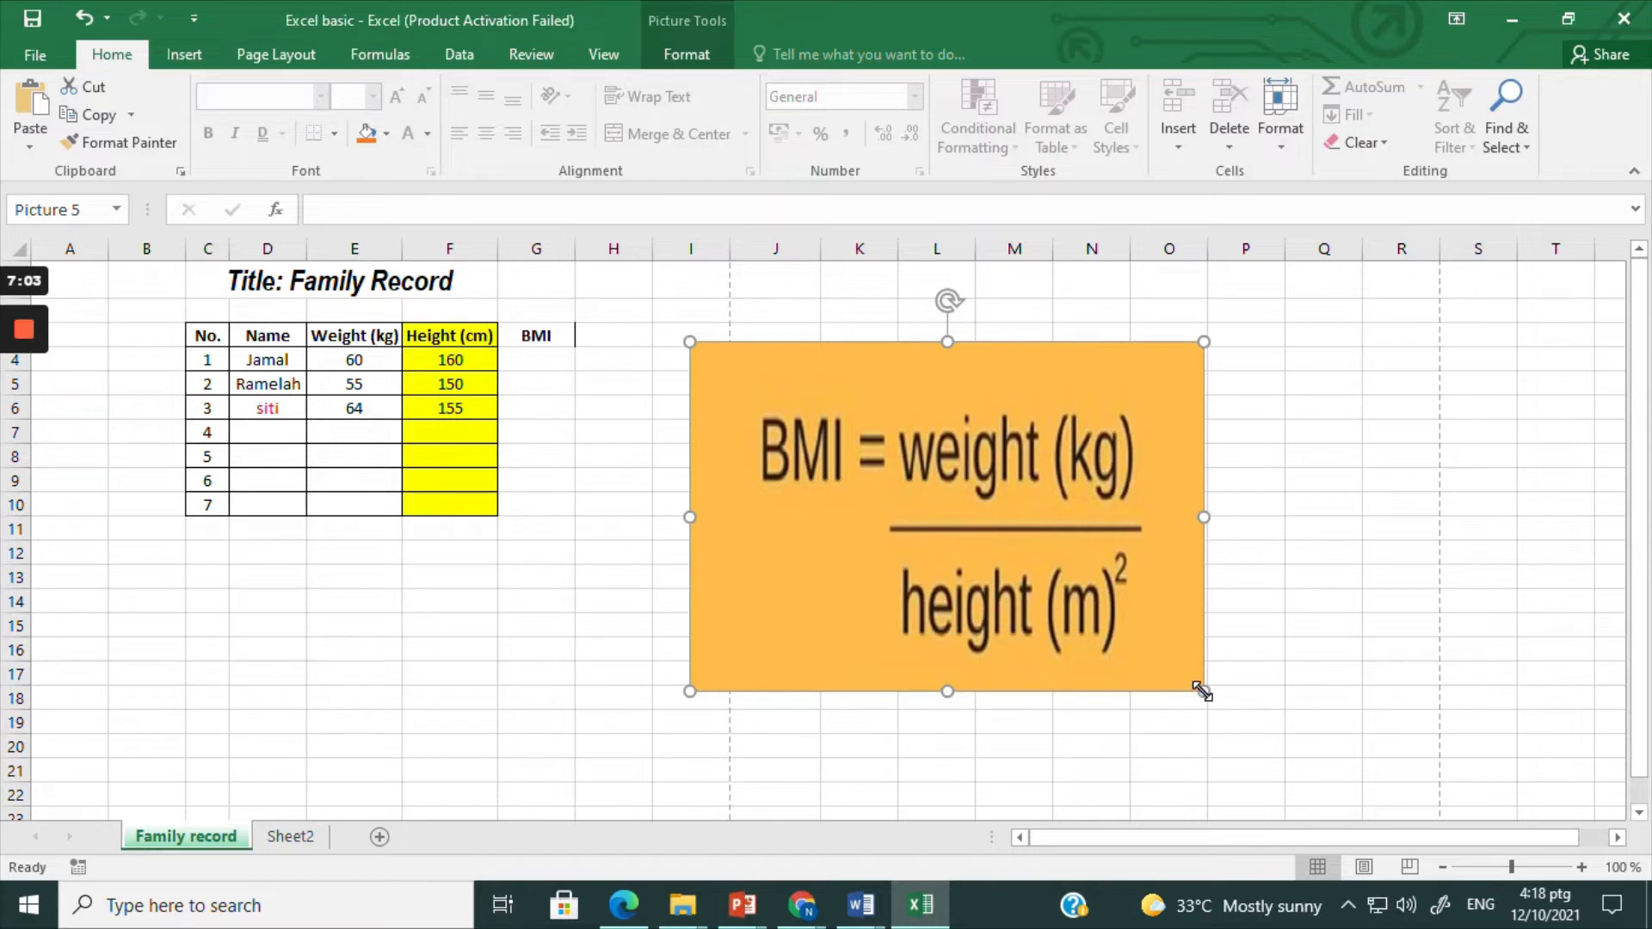
{"action": "left_click_drag", "start_coordinate": [1202, 689], "coordinate": [1144, 651]}
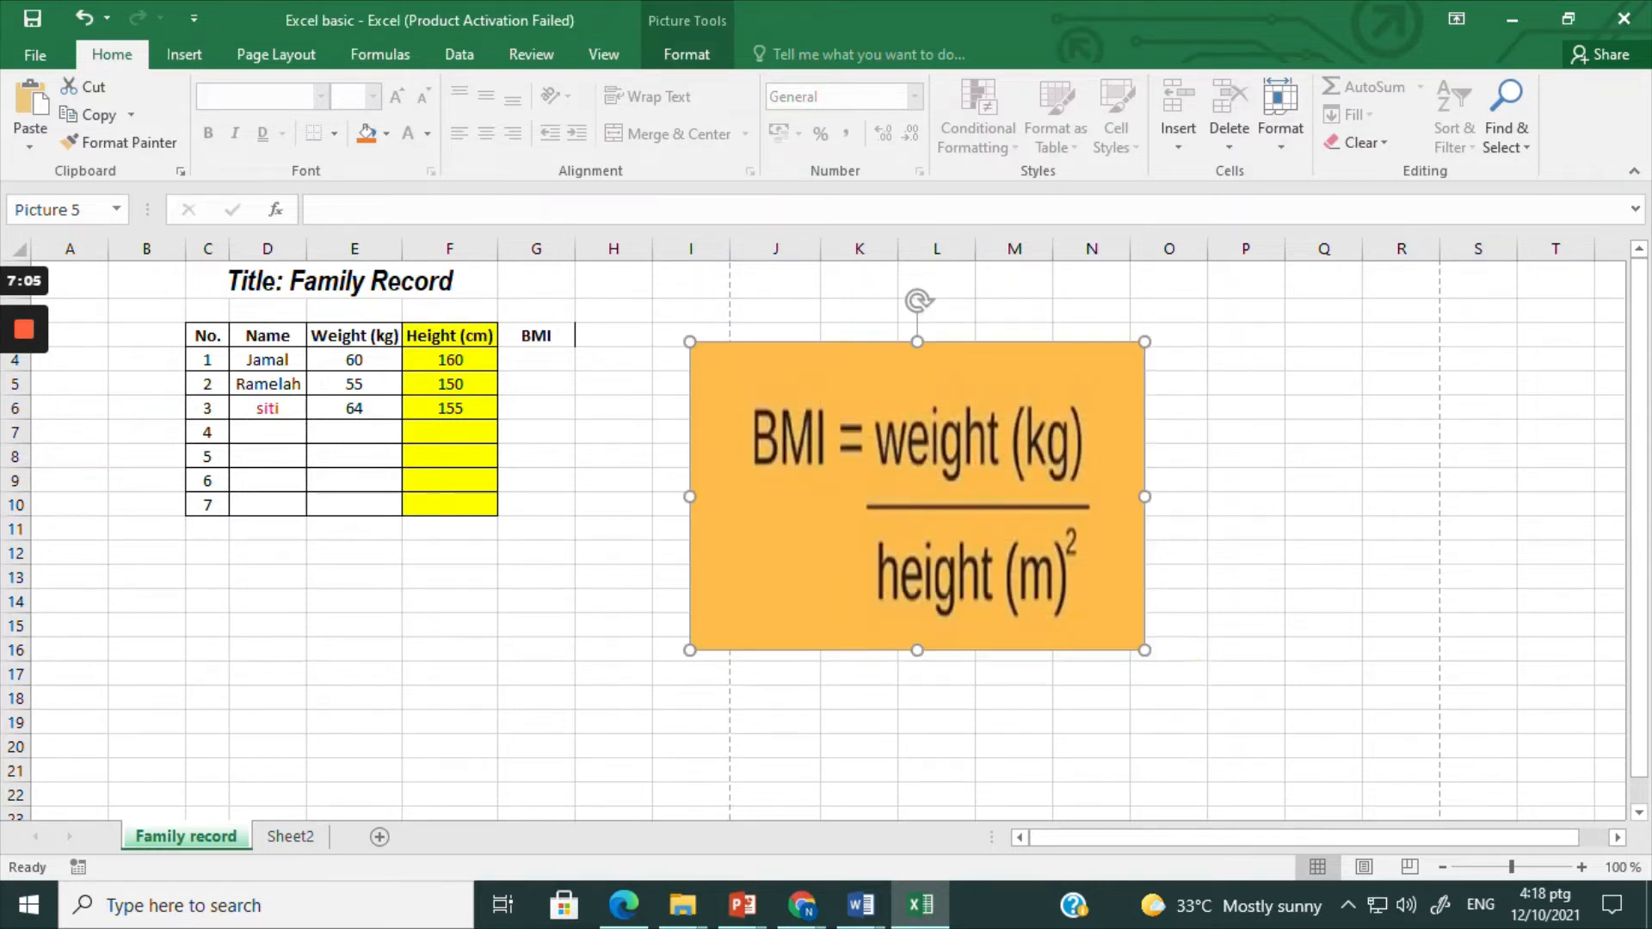
{"action": "left_click", "coordinate": [542, 360]}
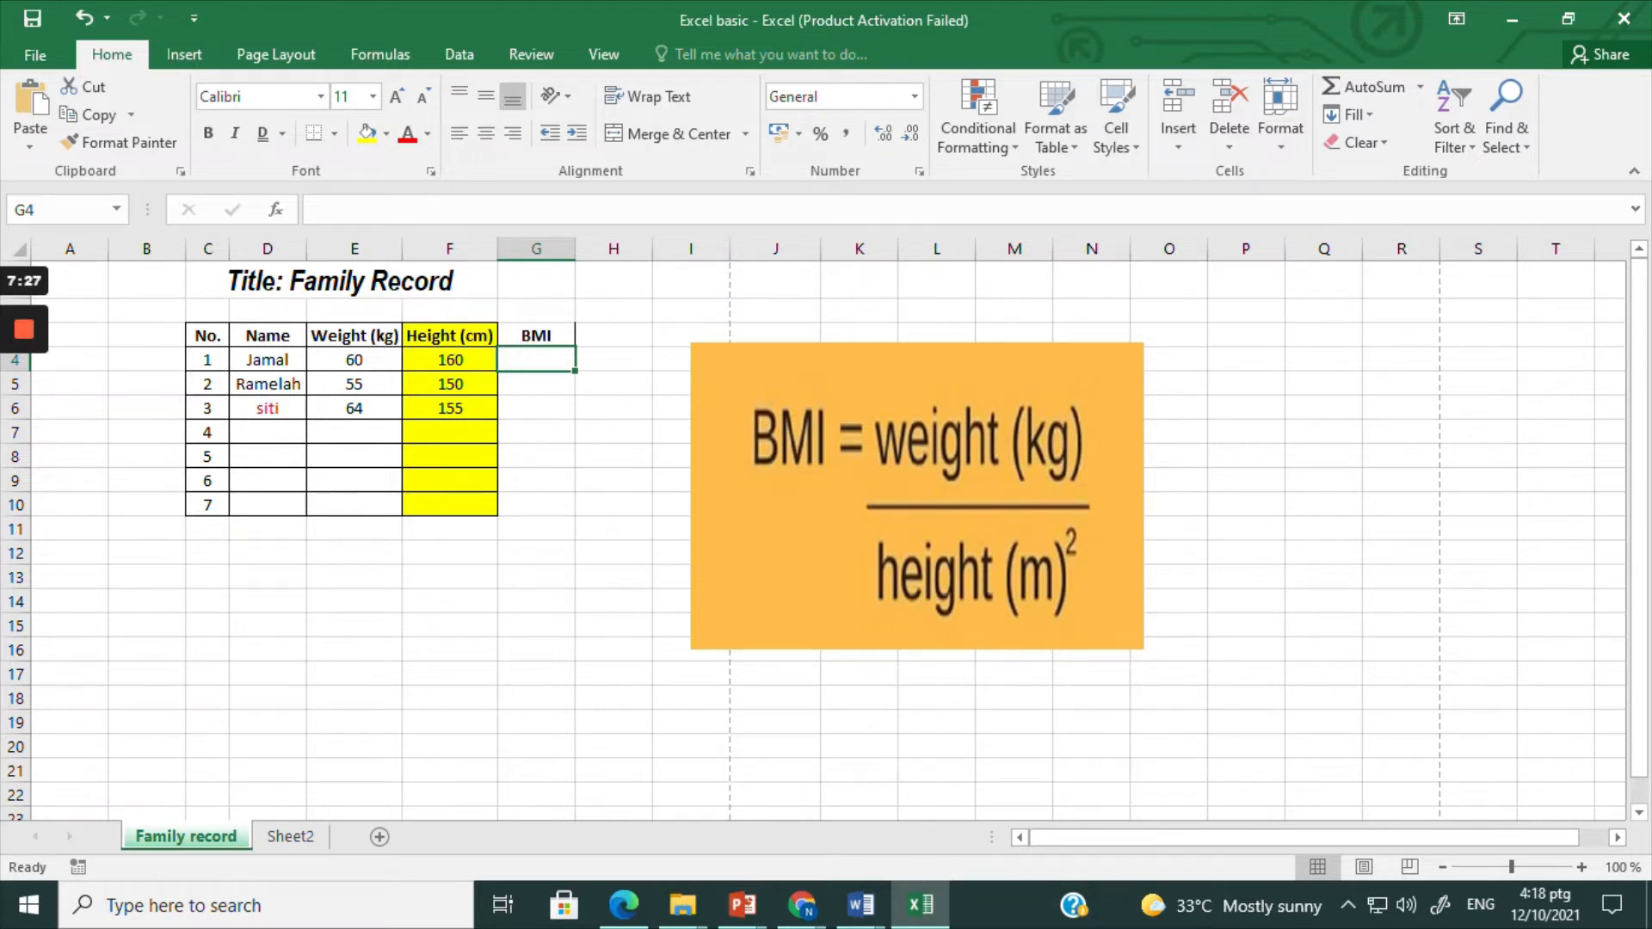
{"action": "left_click", "coordinate": [613, 432]}
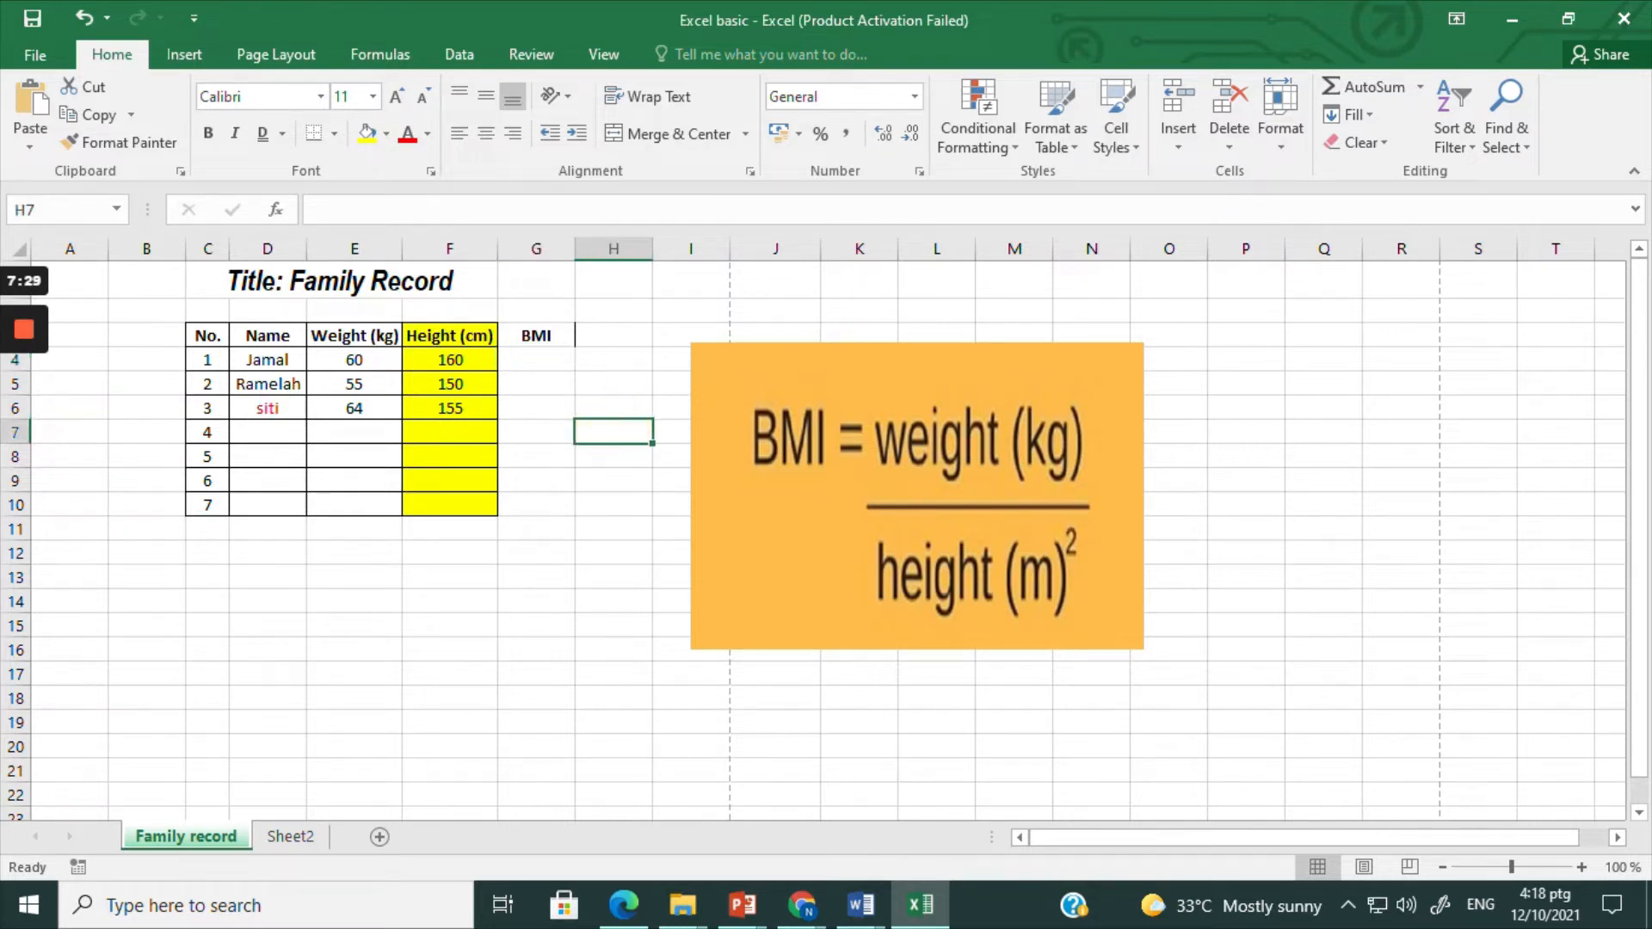
{"action": "left_click", "coordinate": [536, 360]}
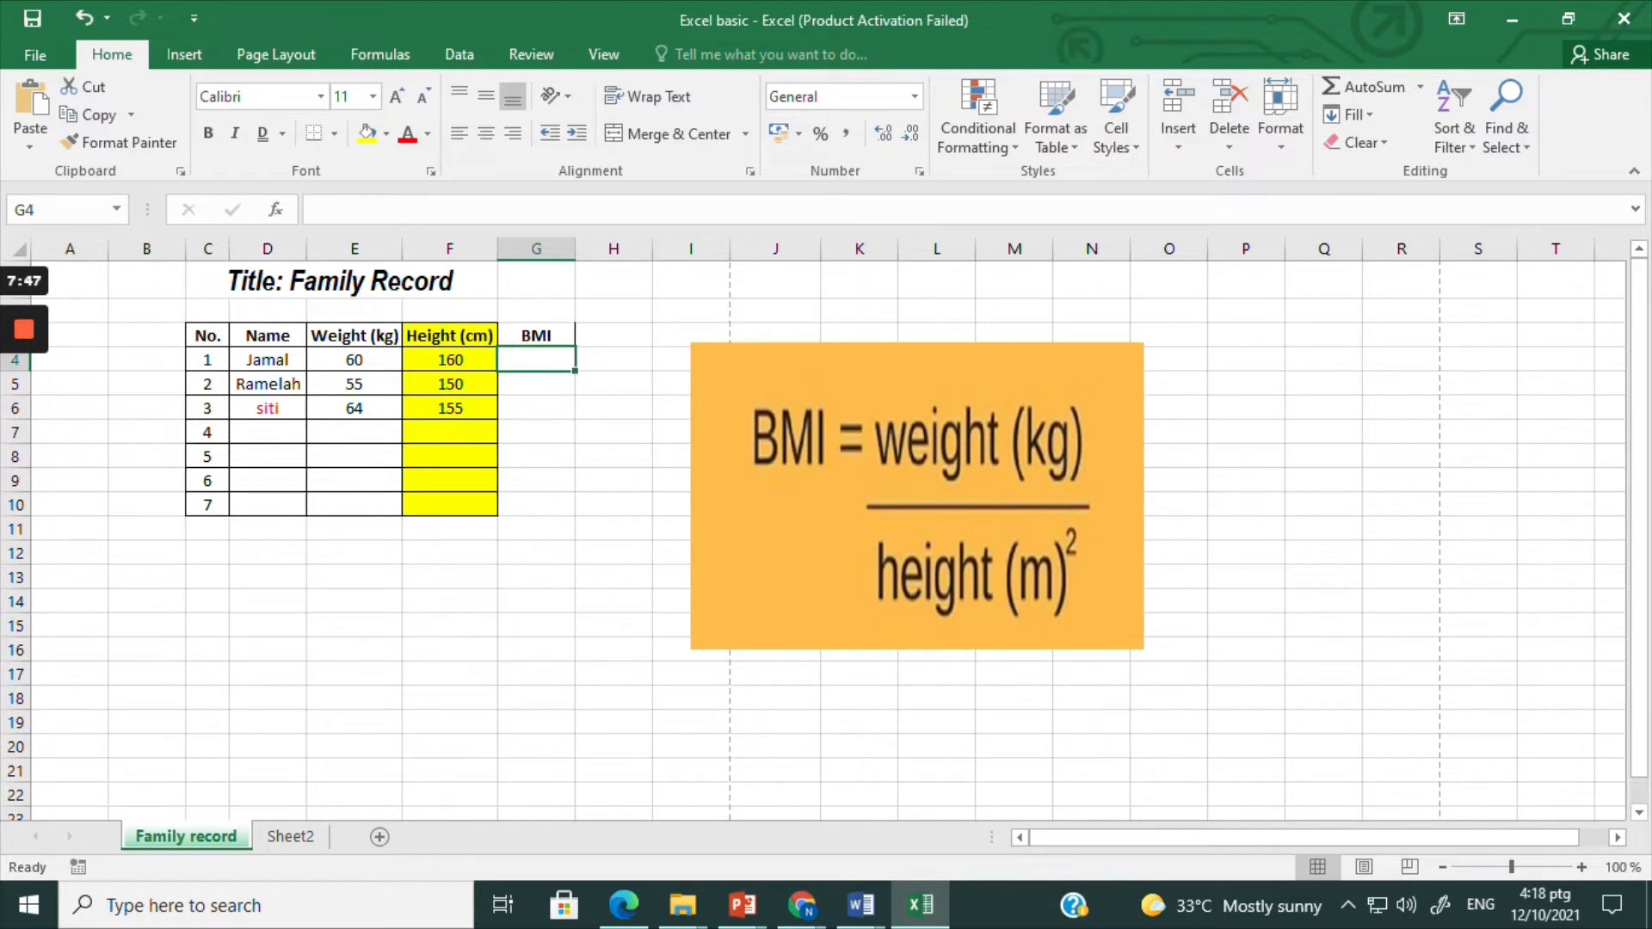
{"action": "type", "text": "="}
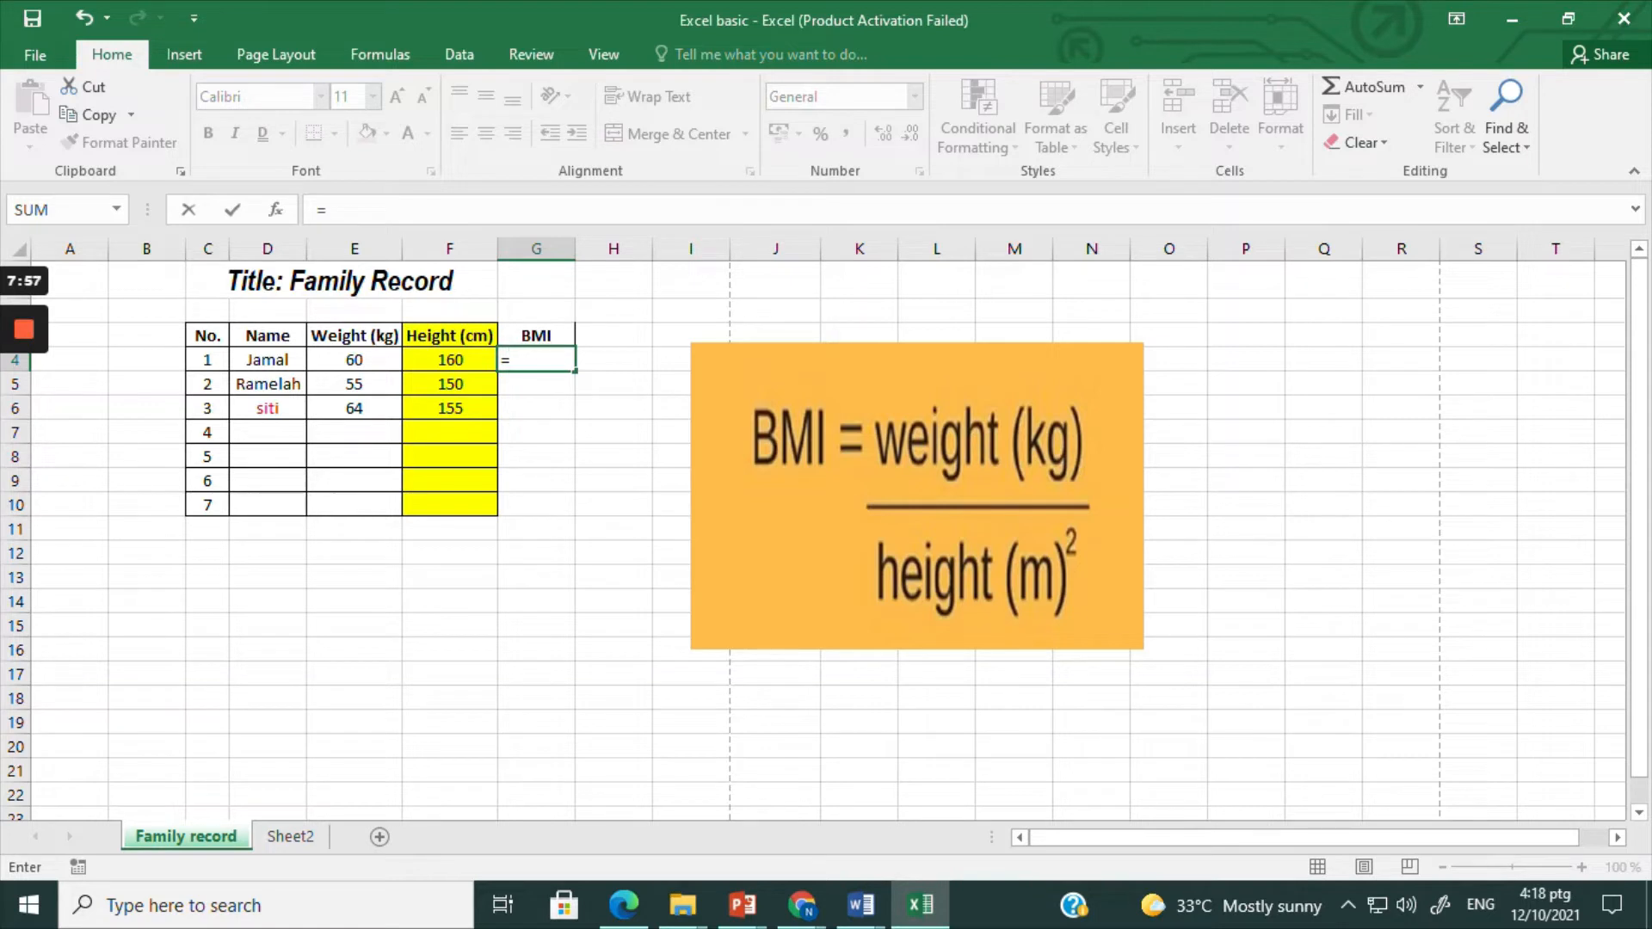
{"action": "left_click", "coordinate": [353, 360]}
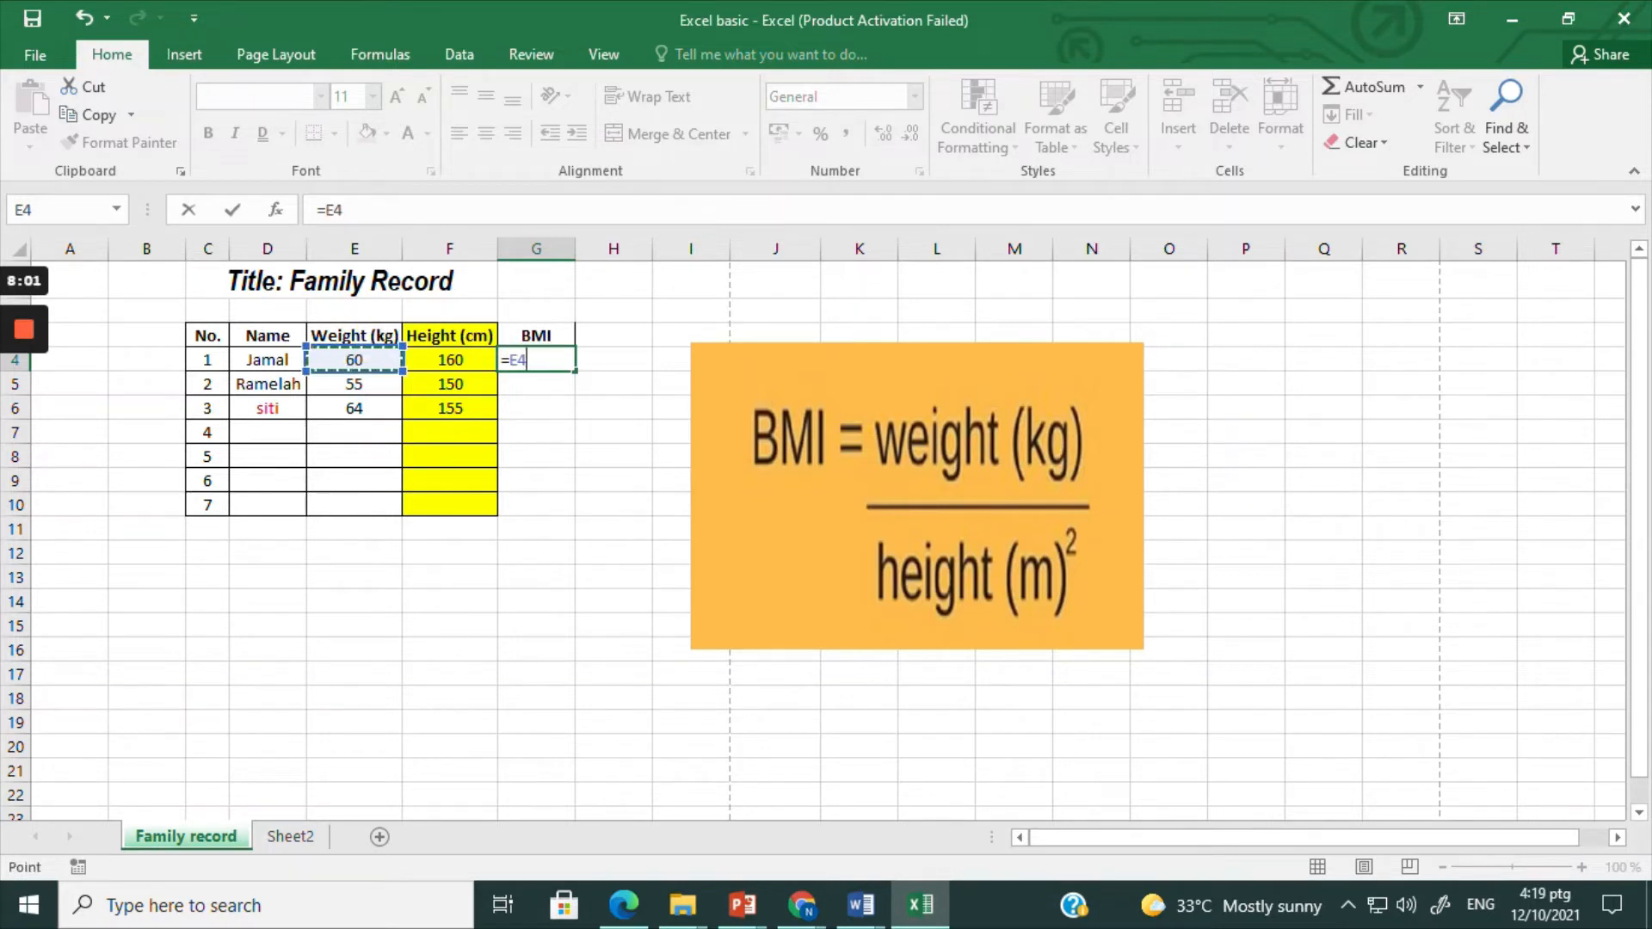
{"action": "key", "text": "BackSpace"}
{"action": "key", "text": "BackSpace"}
{"action": "key", "text": "BackSpace"}
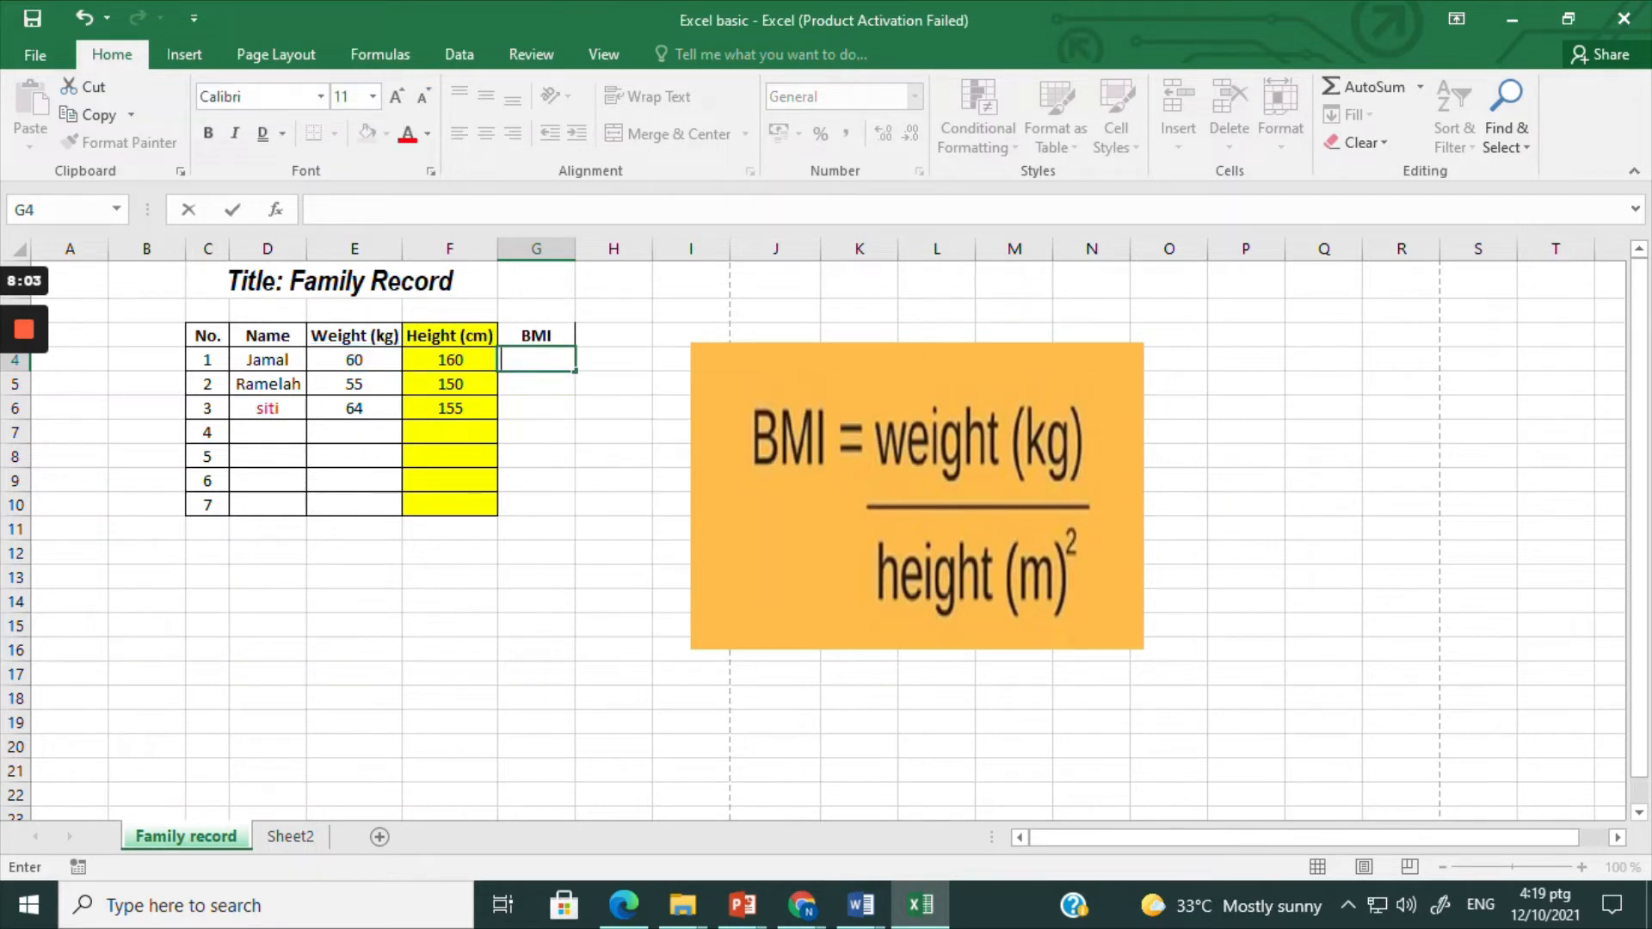
{"action": "type", "text": "="}
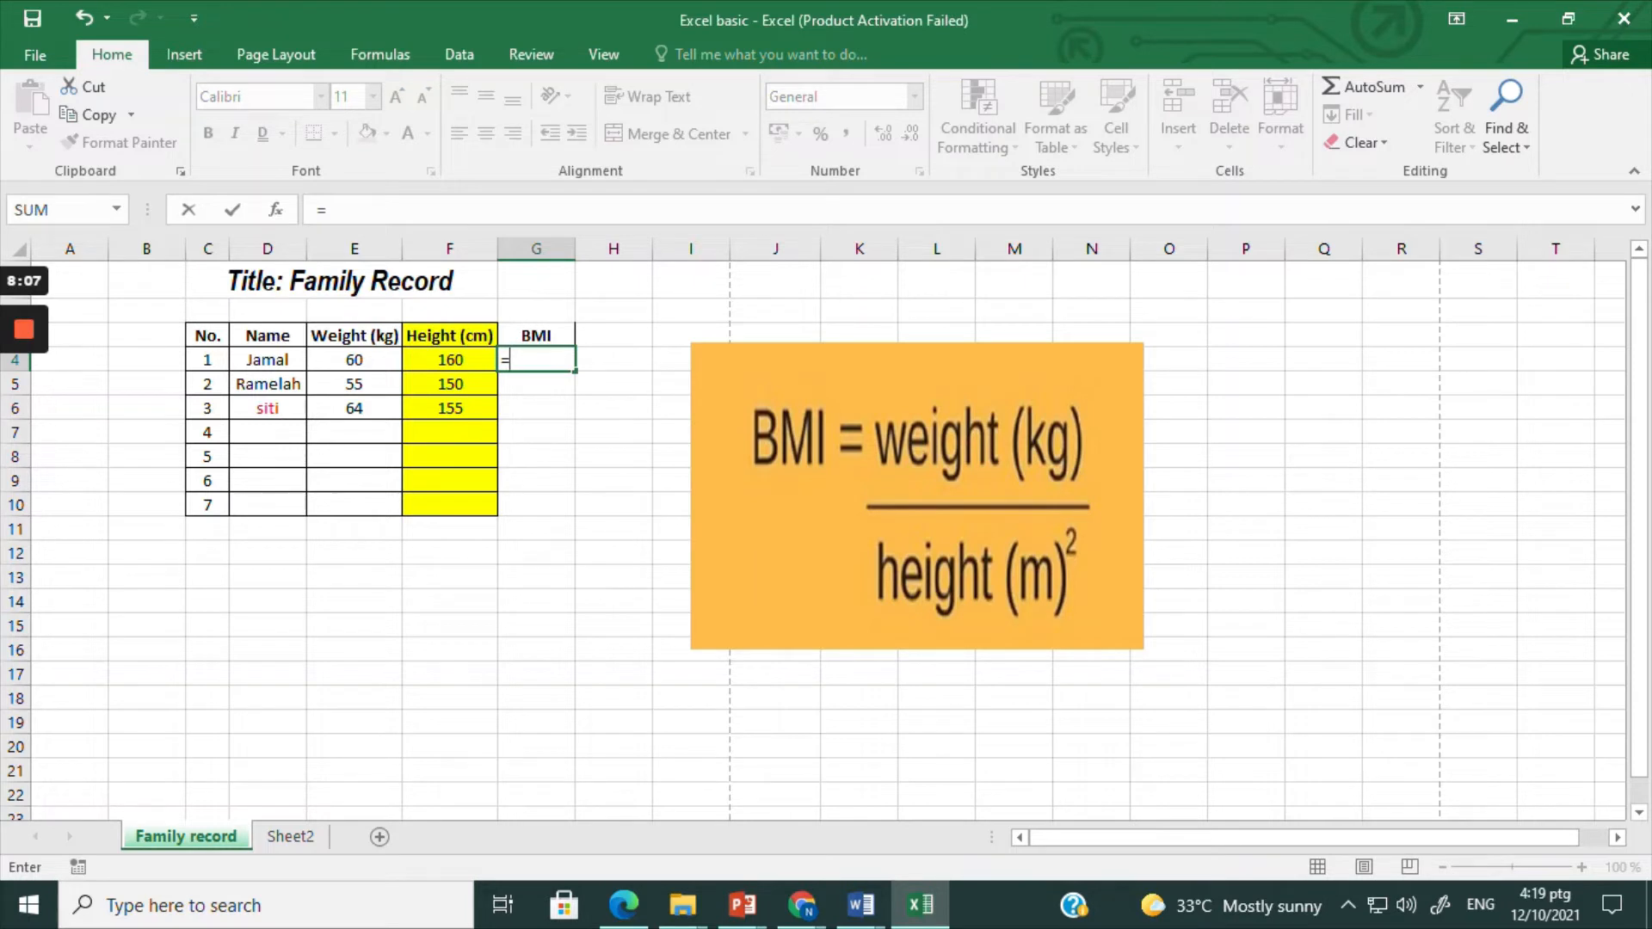
{"action": "left_click", "coordinate": [355, 361]}
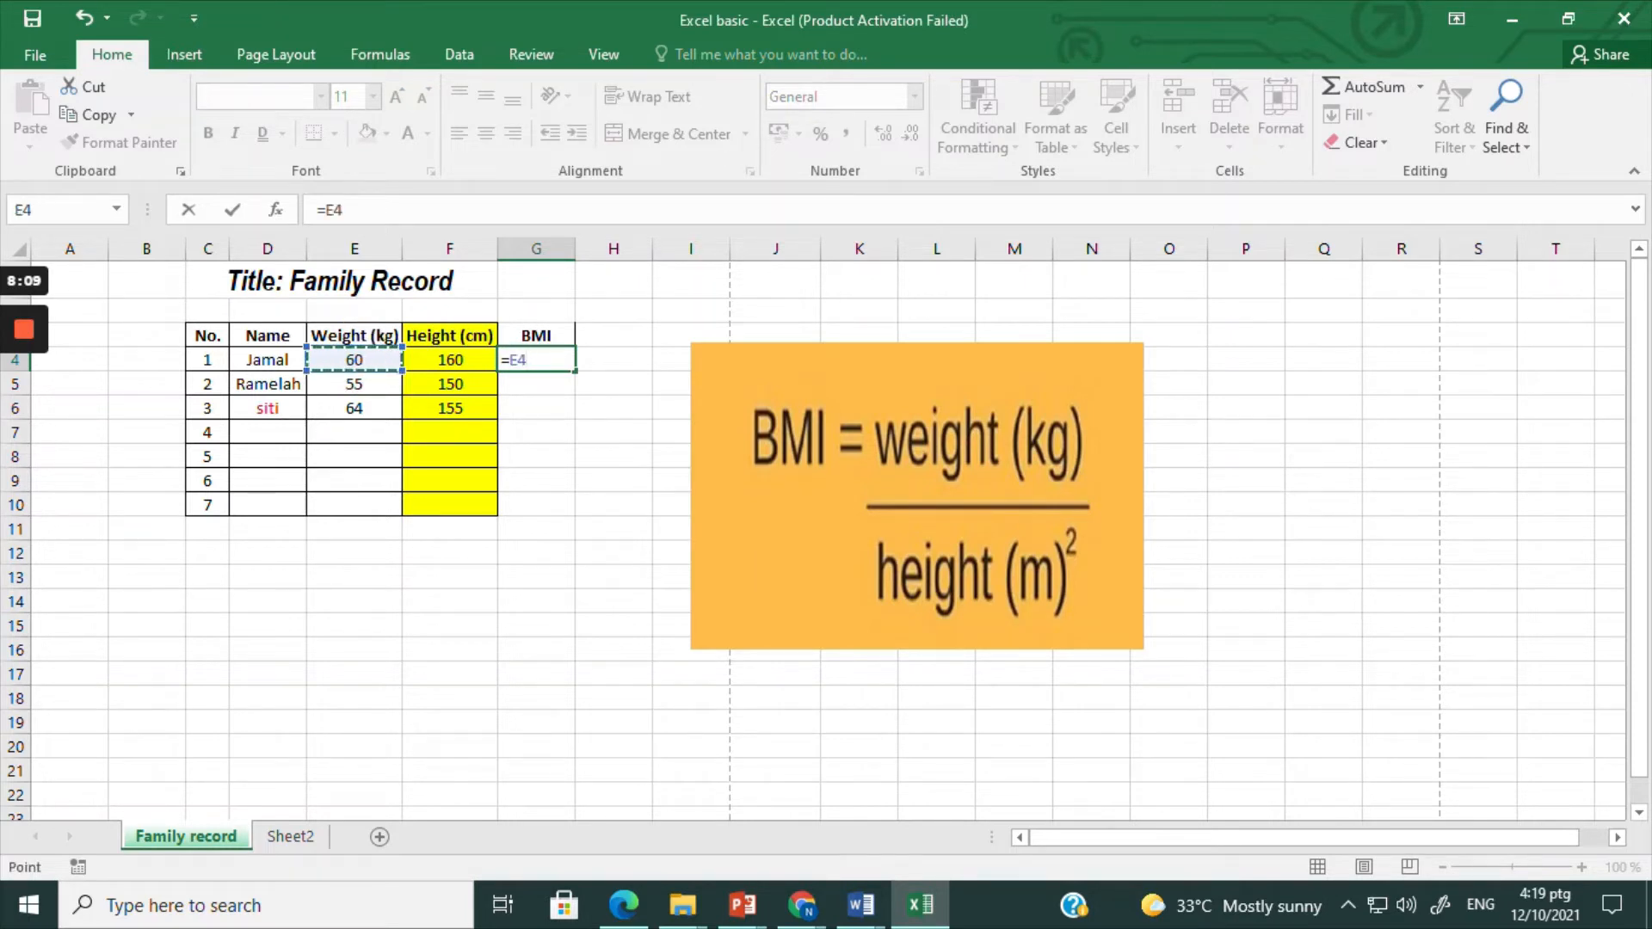
{"action": "type", "text": "/("}
{"action": "left_click", "coordinate": [450, 359]}
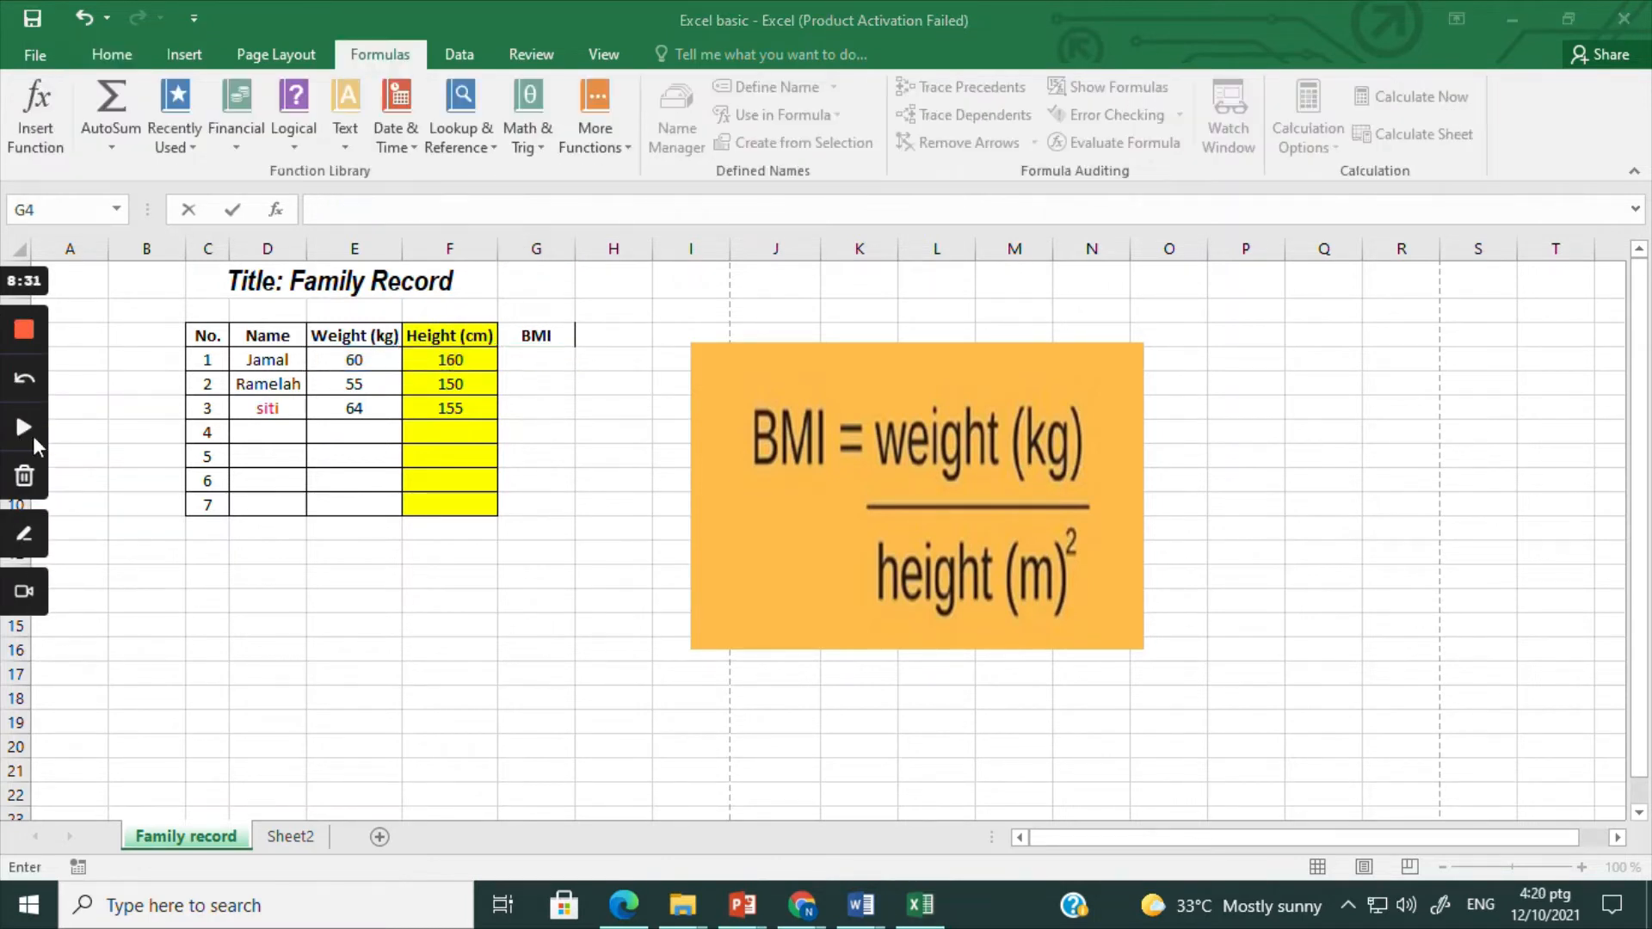
Step: Enter the BMI formula =E4/(F4^2) for the first family member in cell G4
{"action": "left_click", "coordinate": [542, 354]}
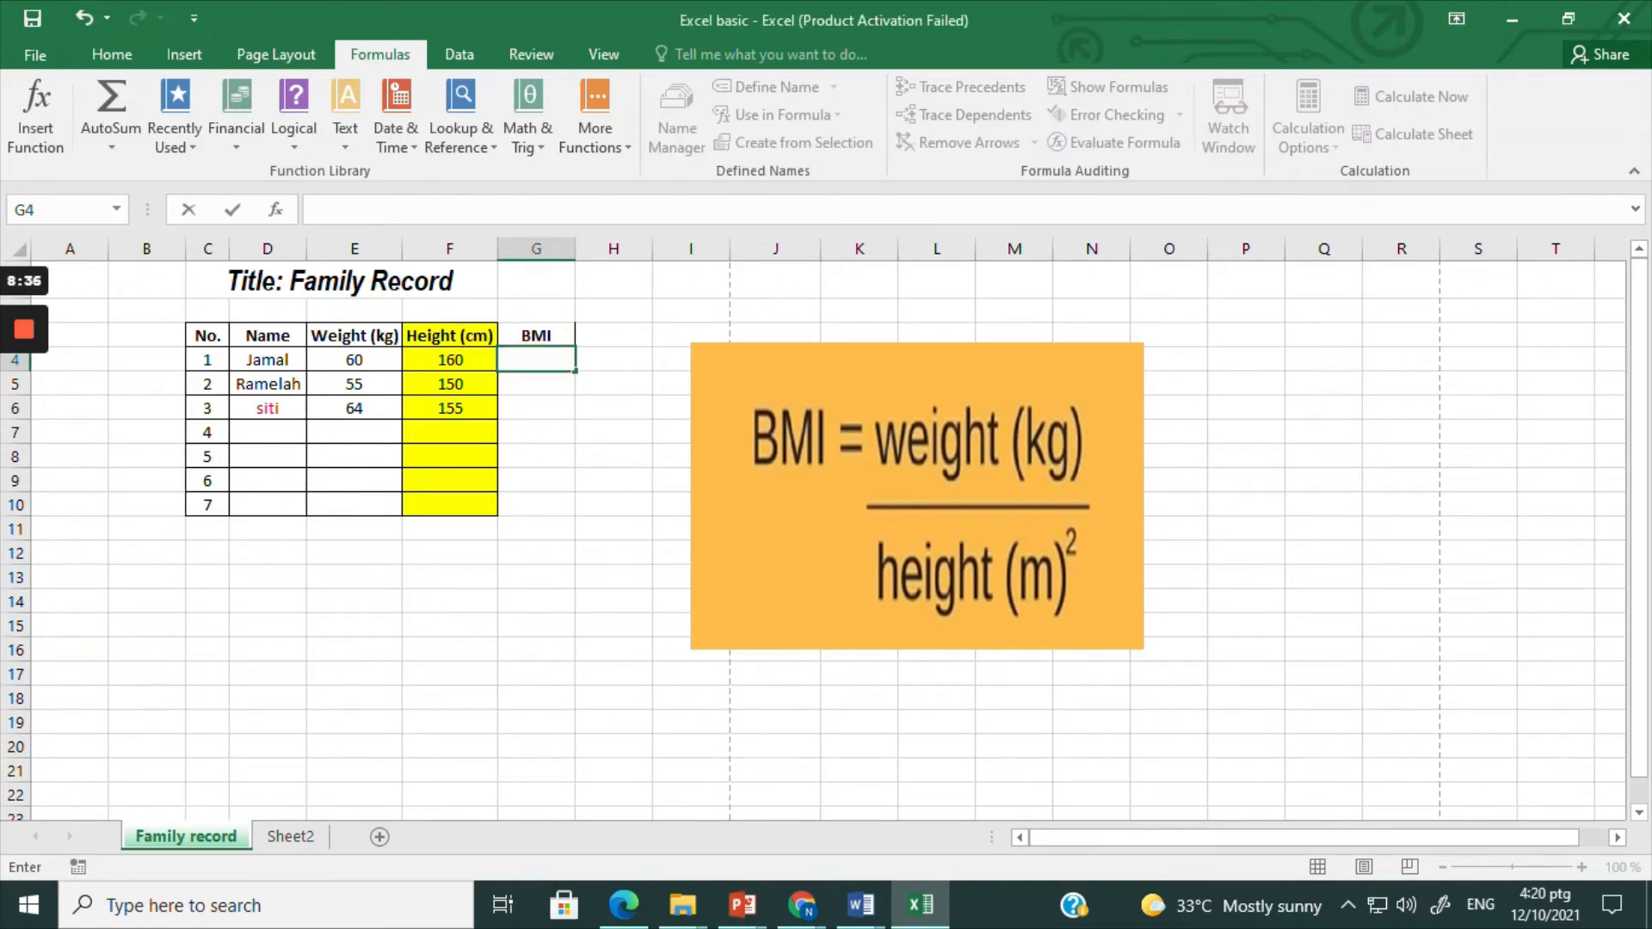
{"action": "type", "text": "="}
{"action": "left_click", "coordinate": [354, 360]}
{"action": "type", "text": "/"}
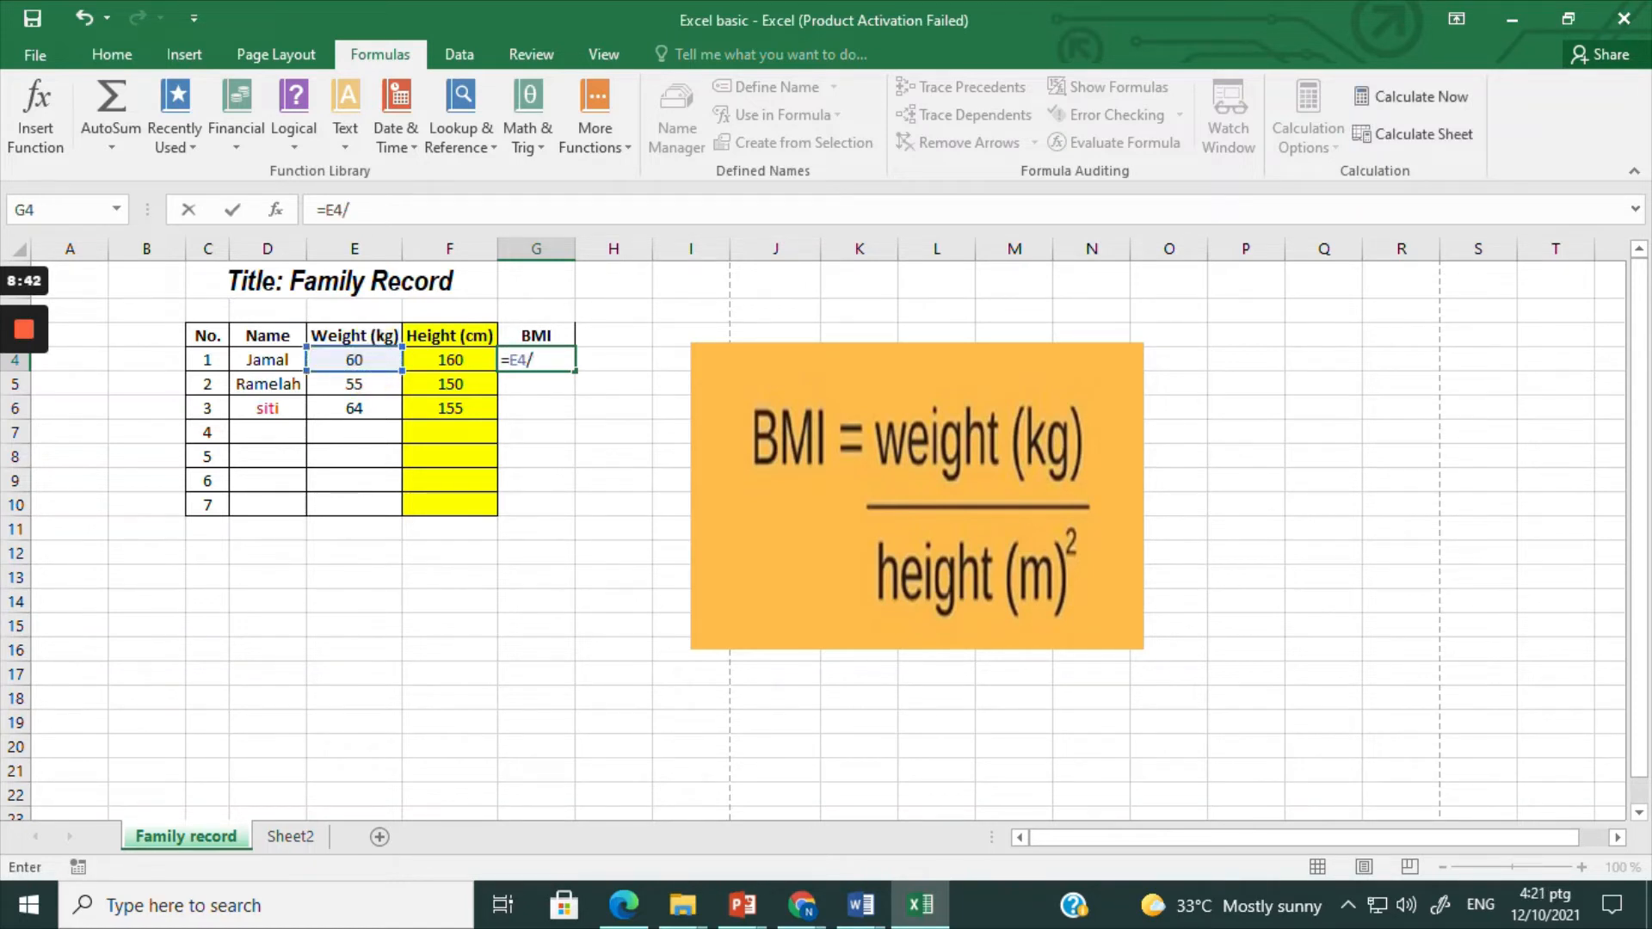
{"action": "type", "text": "("}
{"action": "left_click", "coordinate": [450, 360]}
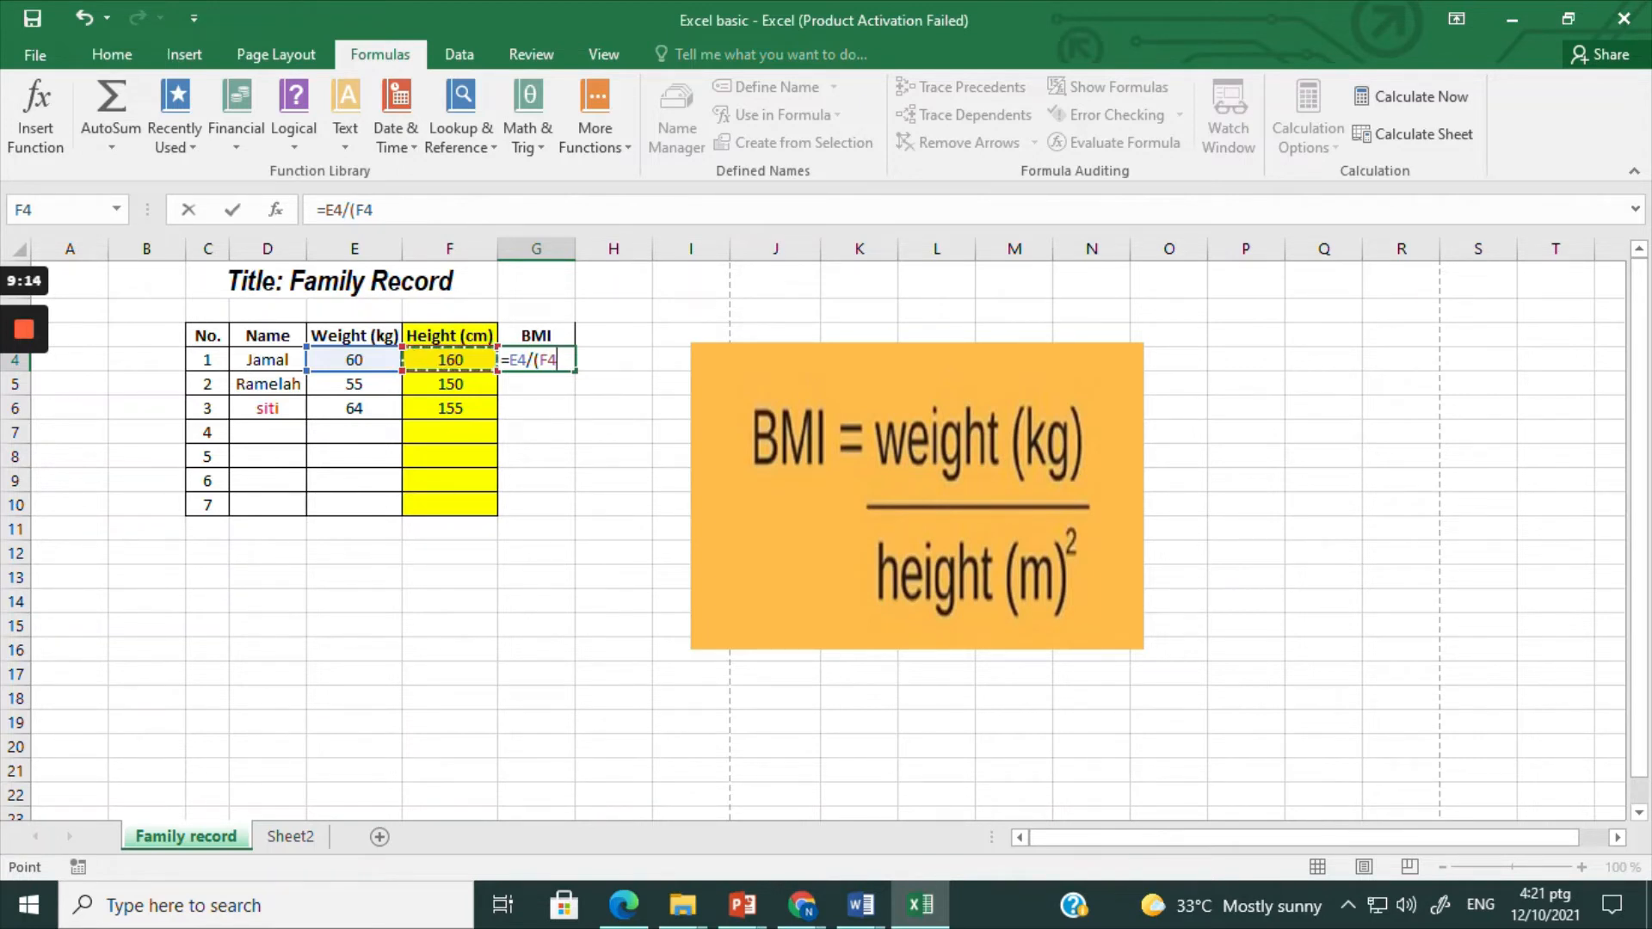
{"action": "type", "text": "^2)"}
{"action": "key", "text": "BackSpace"}
{"action": "type", "text": ")"}
{"action": "key", "text": "Return"}
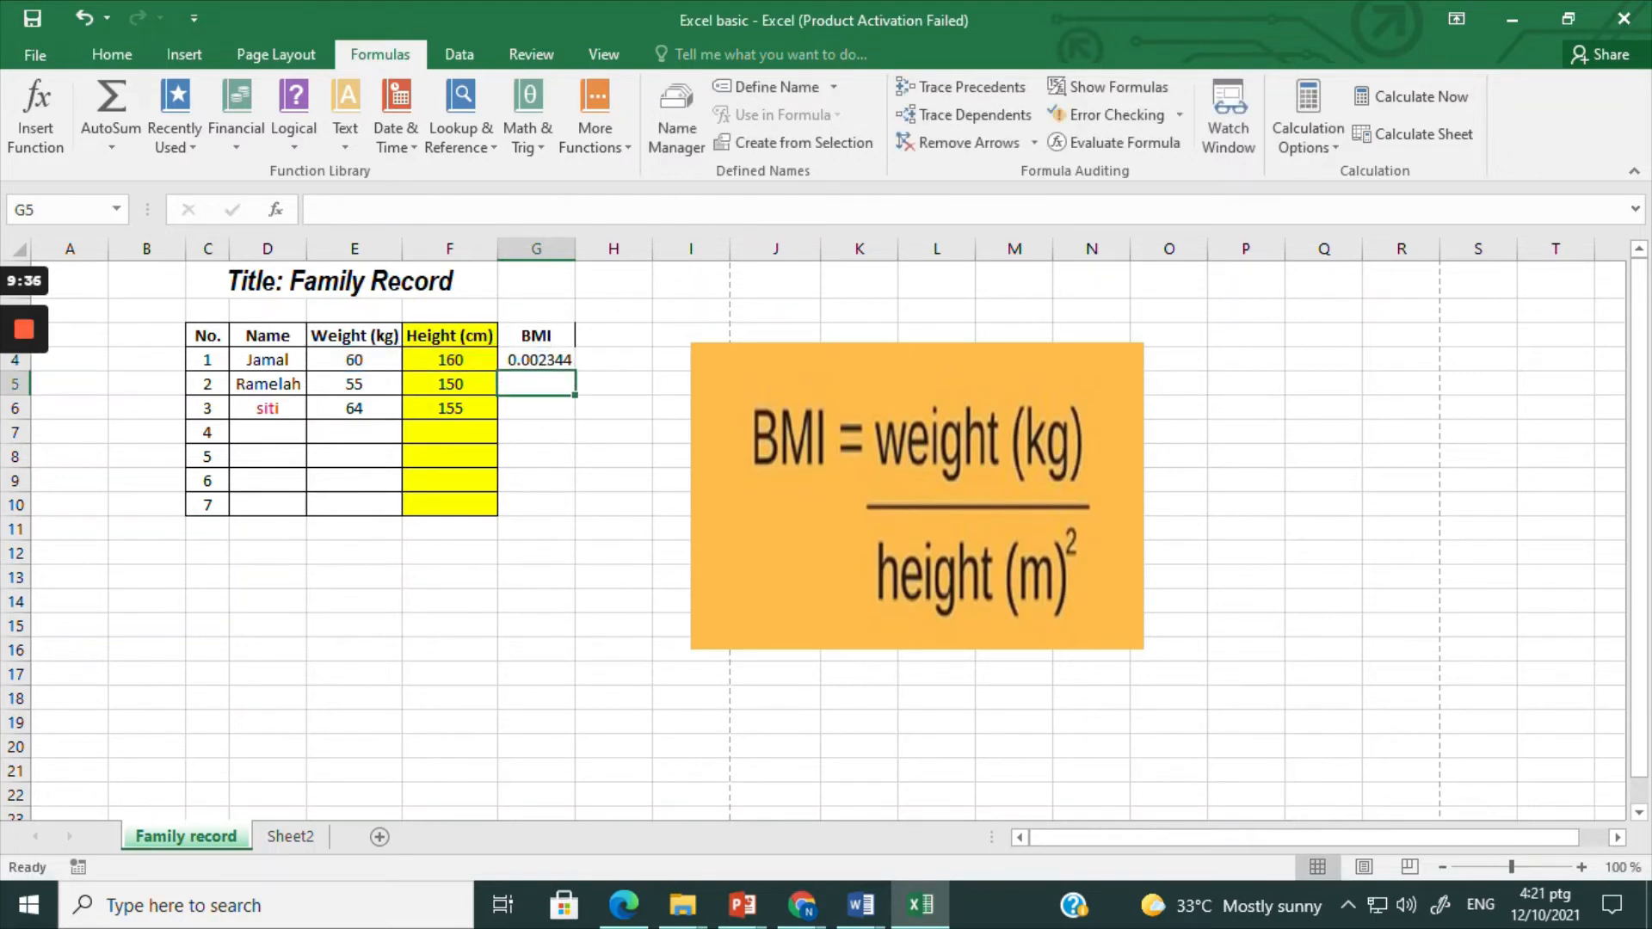
{"action": "left_click", "coordinate": [562, 355]}
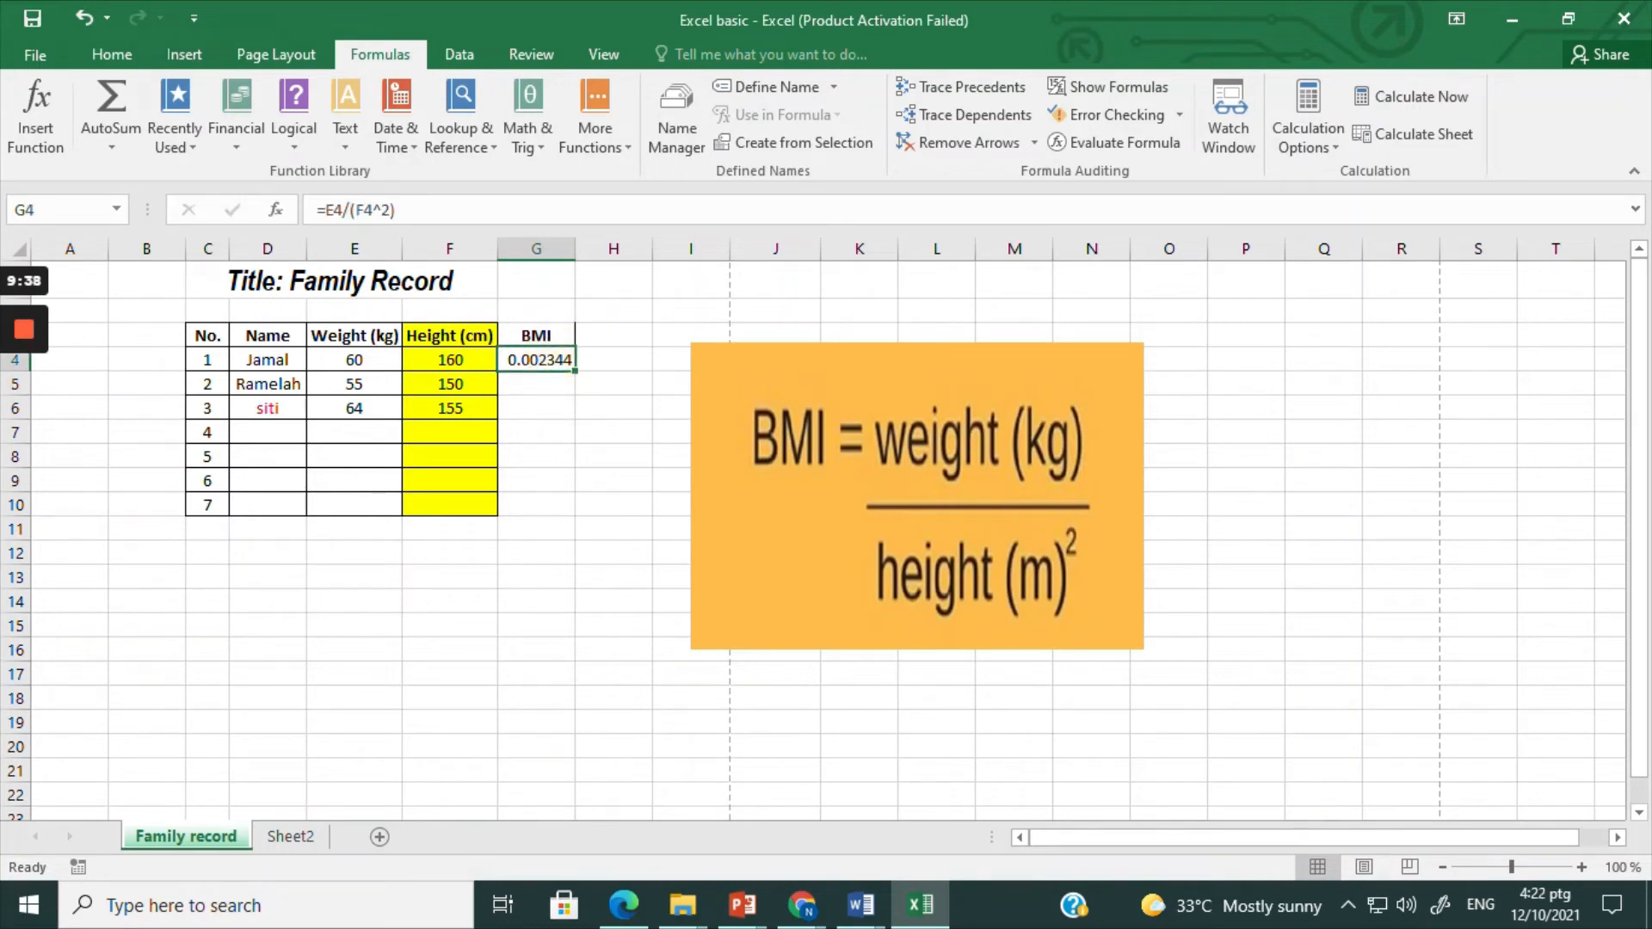
{"action": "left_click", "coordinate": [25, 430]}
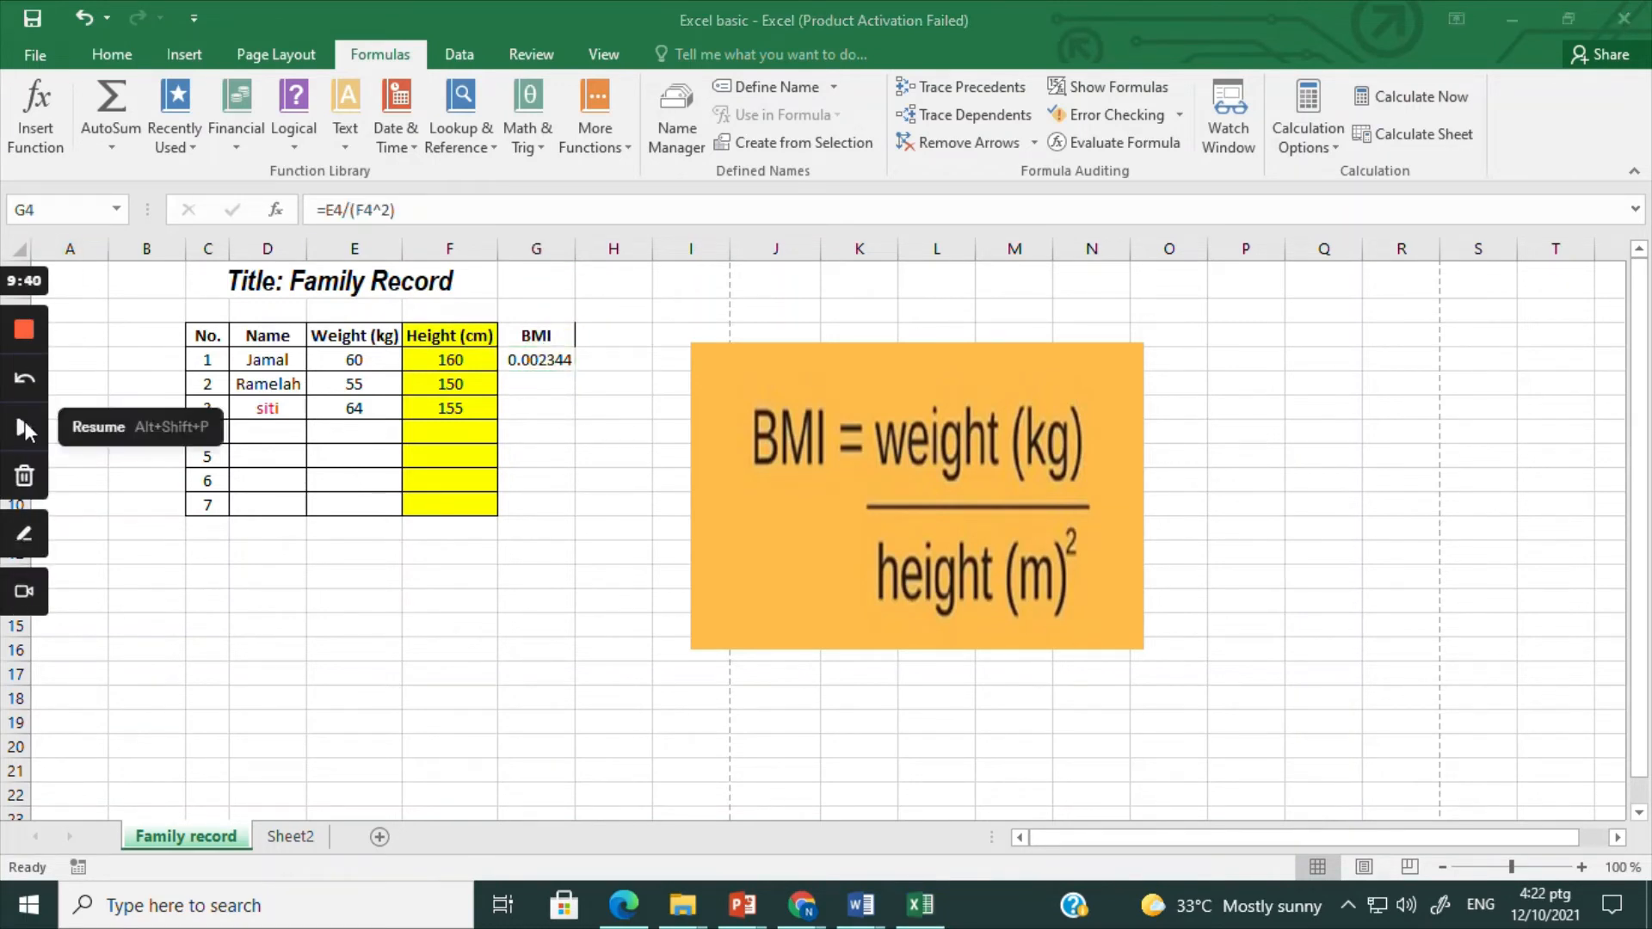
{"action": "left_click", "coordinate": [25, 430]}
{"action": "left_click", "coordinate": [553, 361]}
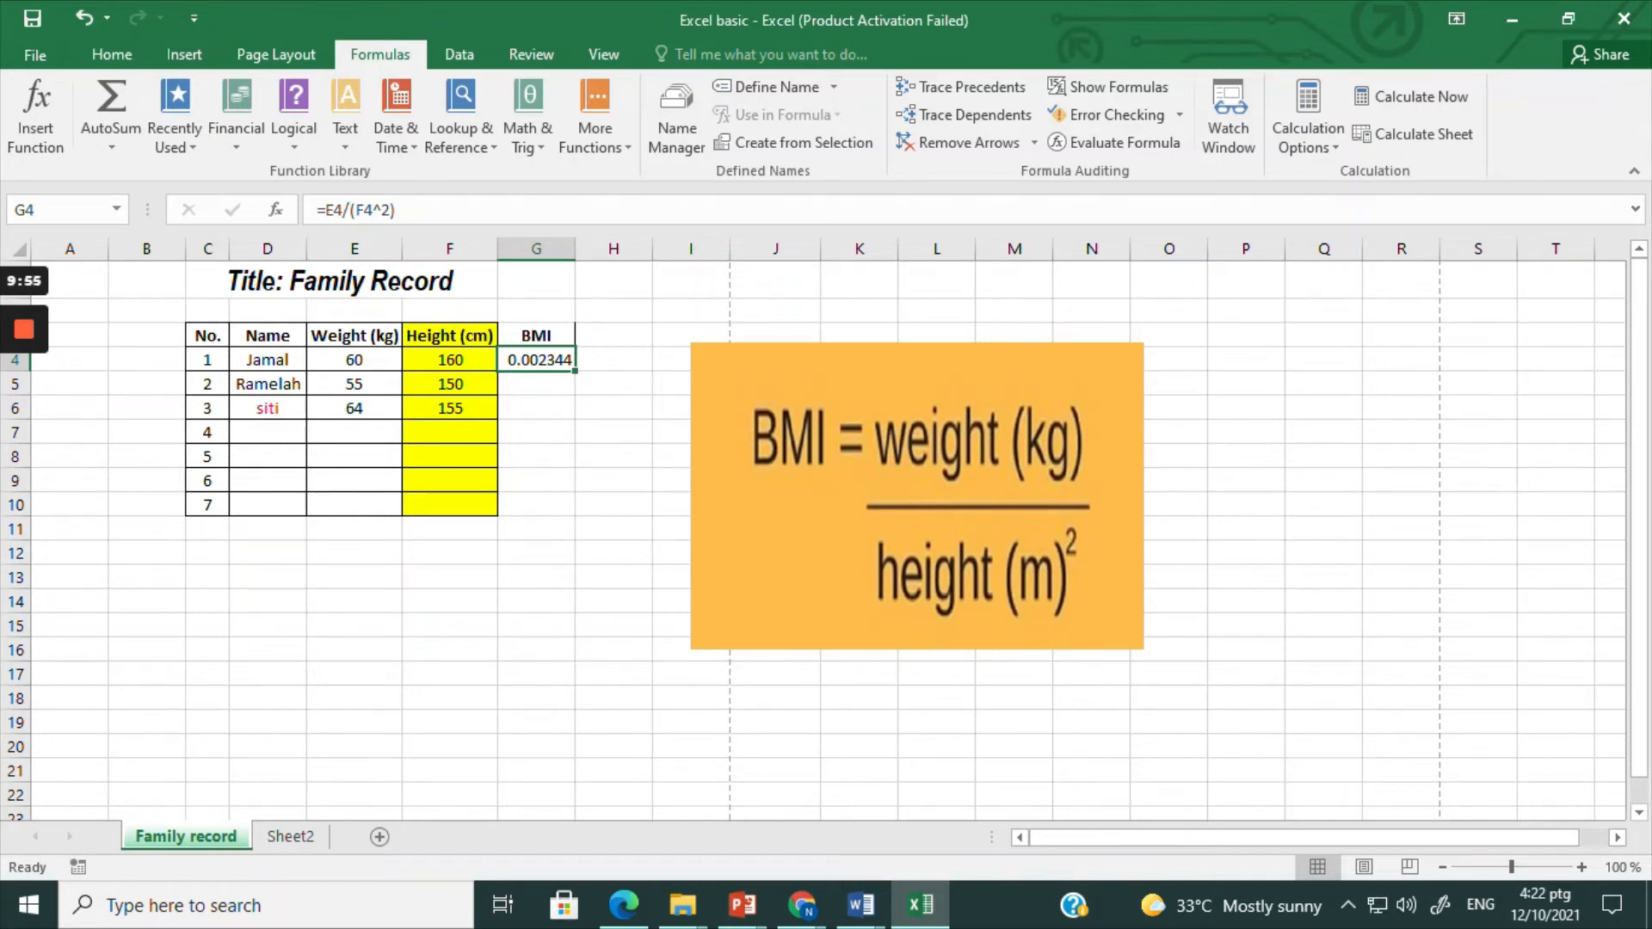
Step: Set the first family member's height in cell F4 to 1.6
{"action": "left_click", "coordinate": [450, 359]}
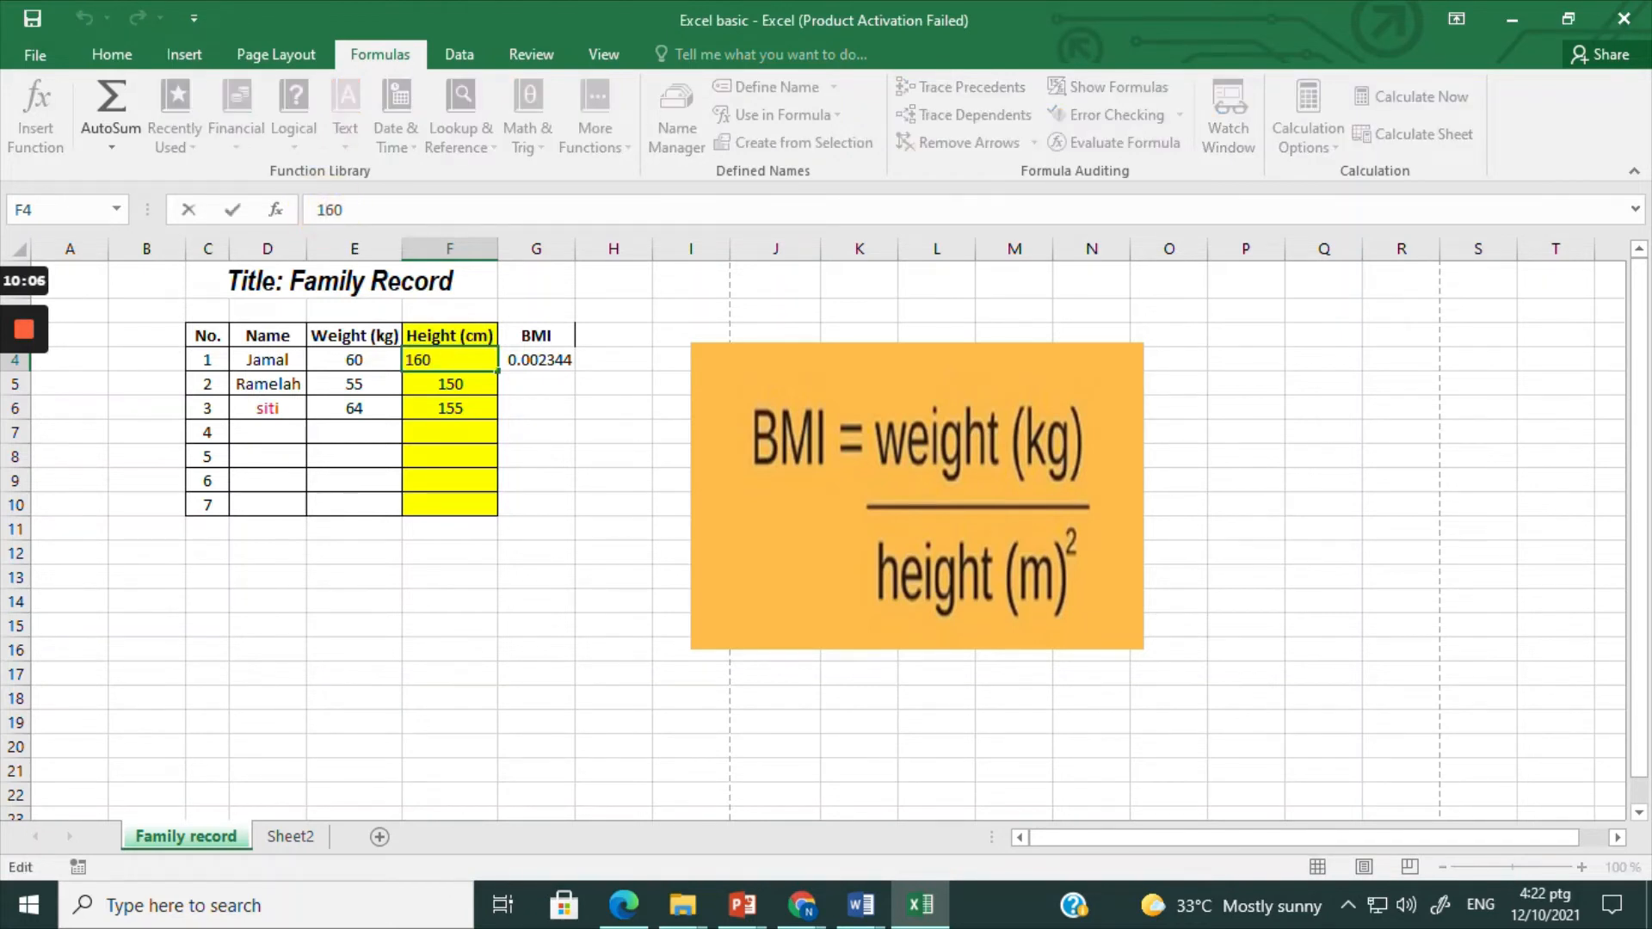
{"action": "key", "text": "BackSpace"}
{"action": "key", "text": "BackSpace"}
{"action": "type", "text": ".6"}
{"action": "key", "text": "Return"}
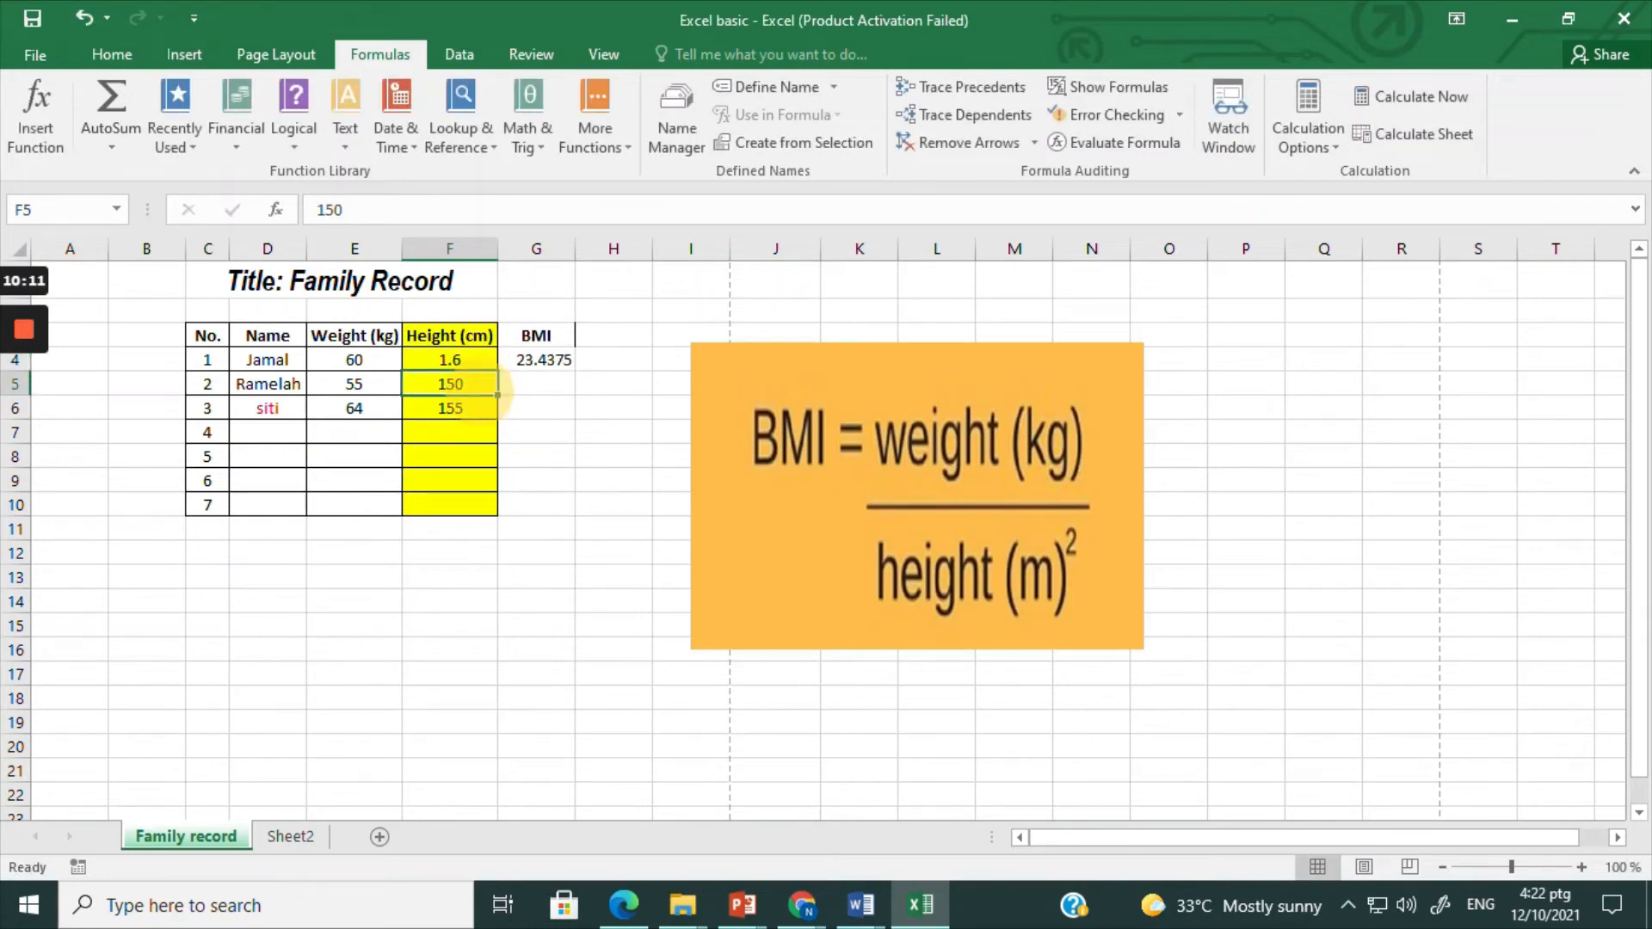
Step: Set the second family member's height in cell F5 to 1.5
{"action": "key", "text": "F2"}
{"action": "key", "text": "BackSpace"}
{"action": "key", "text": "BackSpace"}
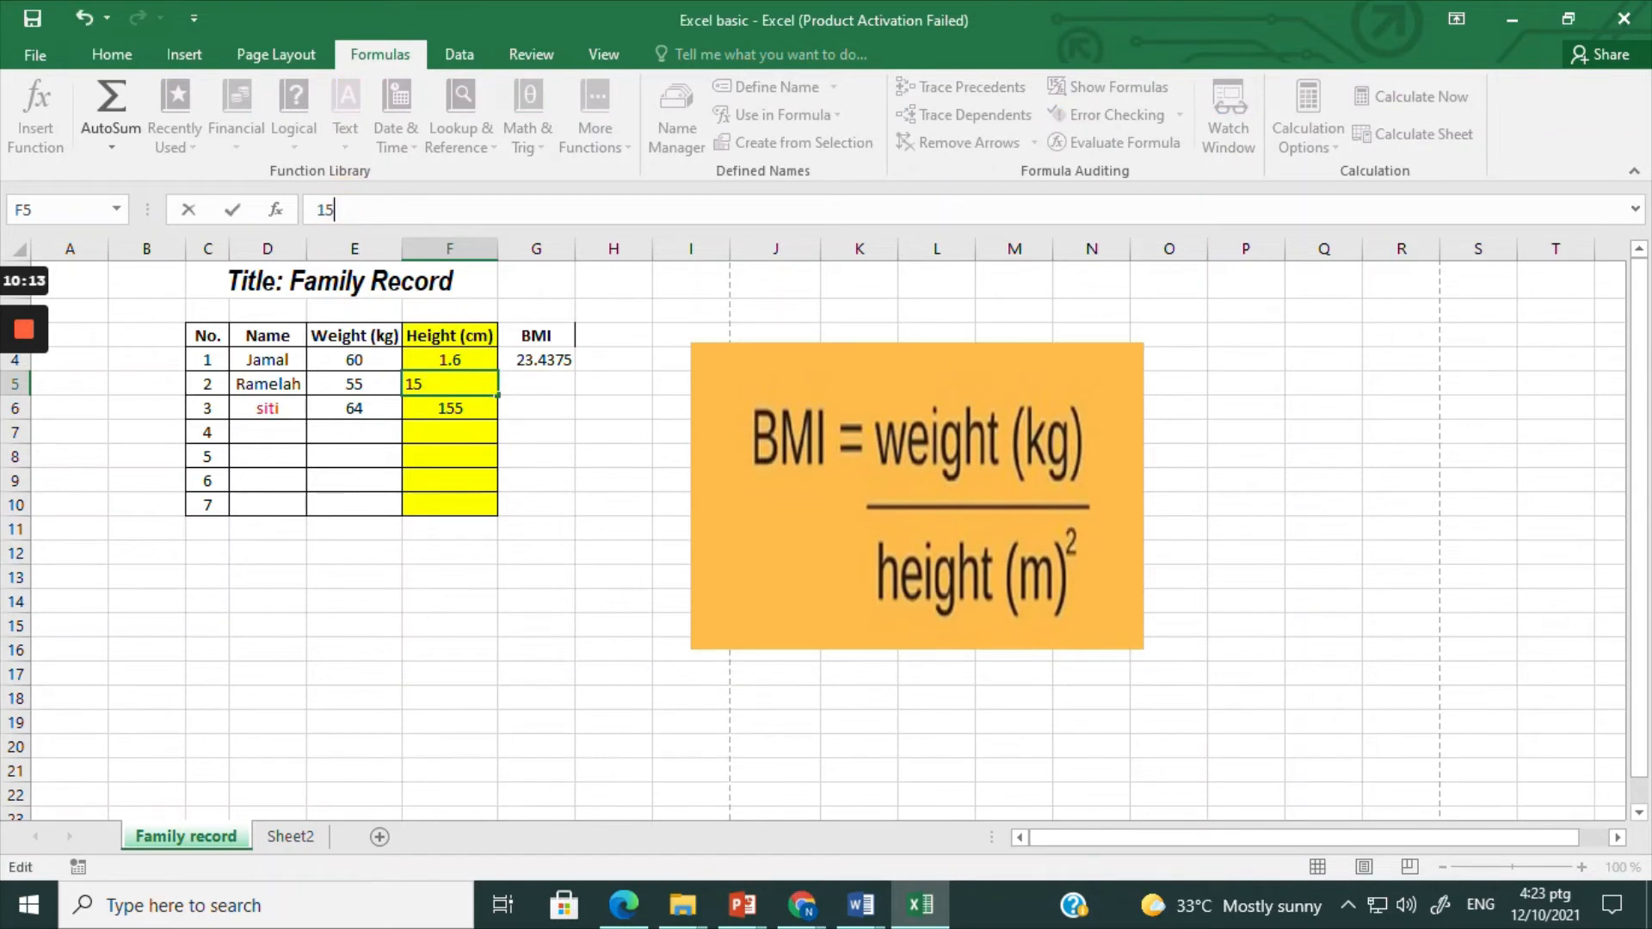
{"action": "type", "text": "."}
{"action": "key", "text": "Return"}
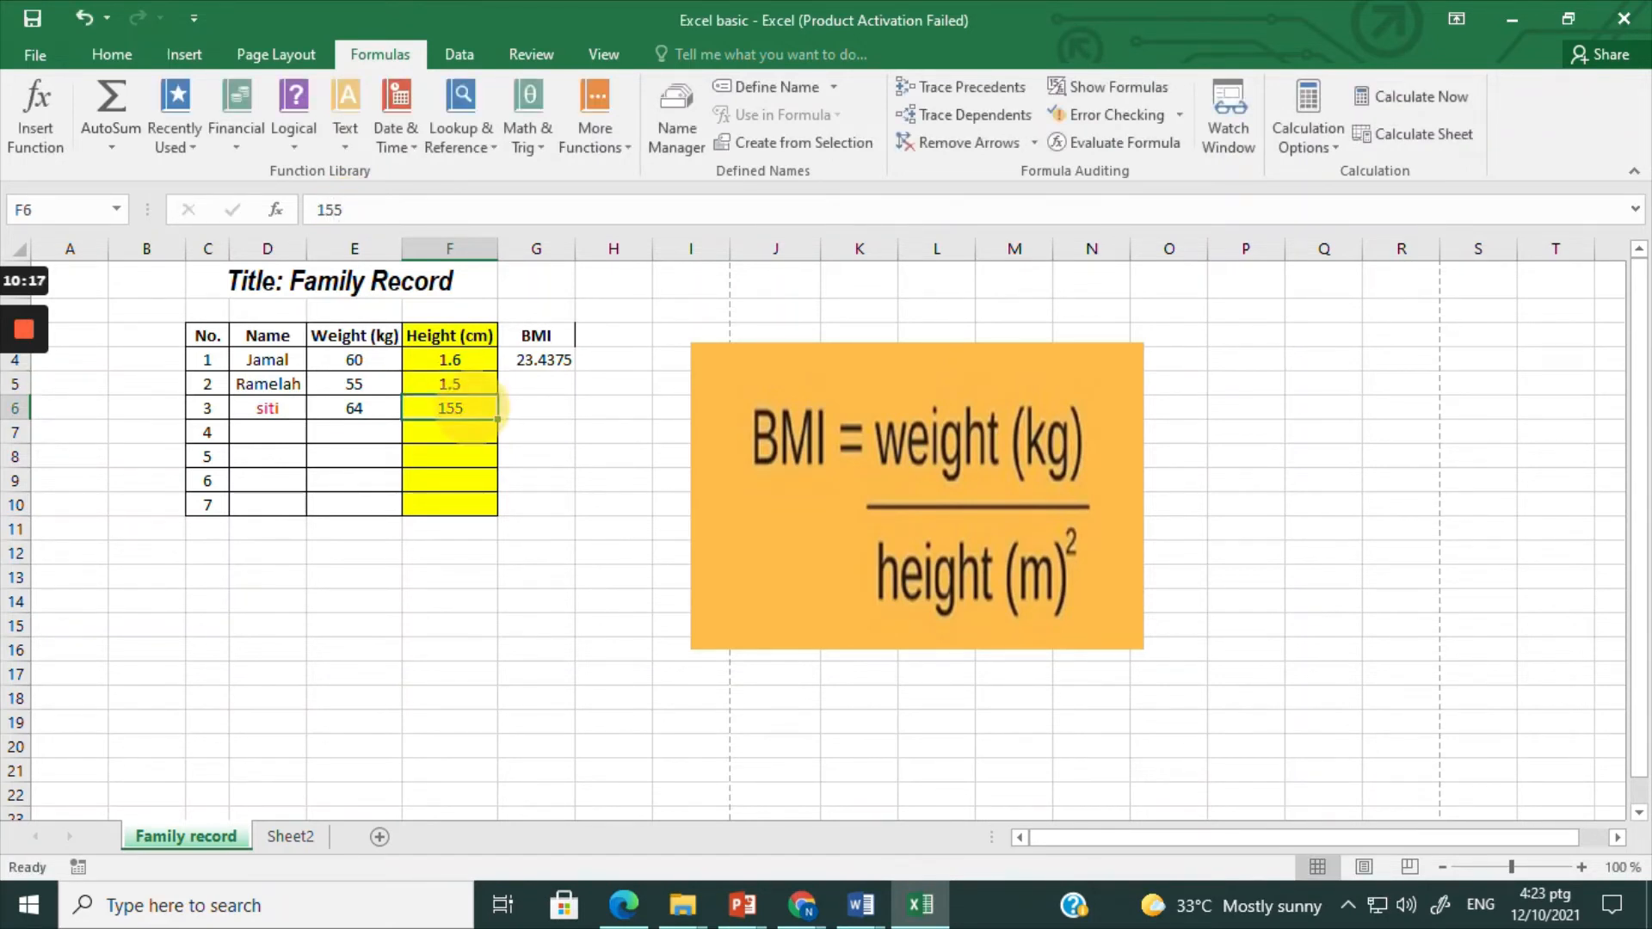
Step: Set the third family member's height in cell F6 to 1.55
{"action": "left_click", "coordinate": [415, 206]}
{"action": "key", "text": "BackSpace"}
{"action": "key", "text": "BackSpace"}
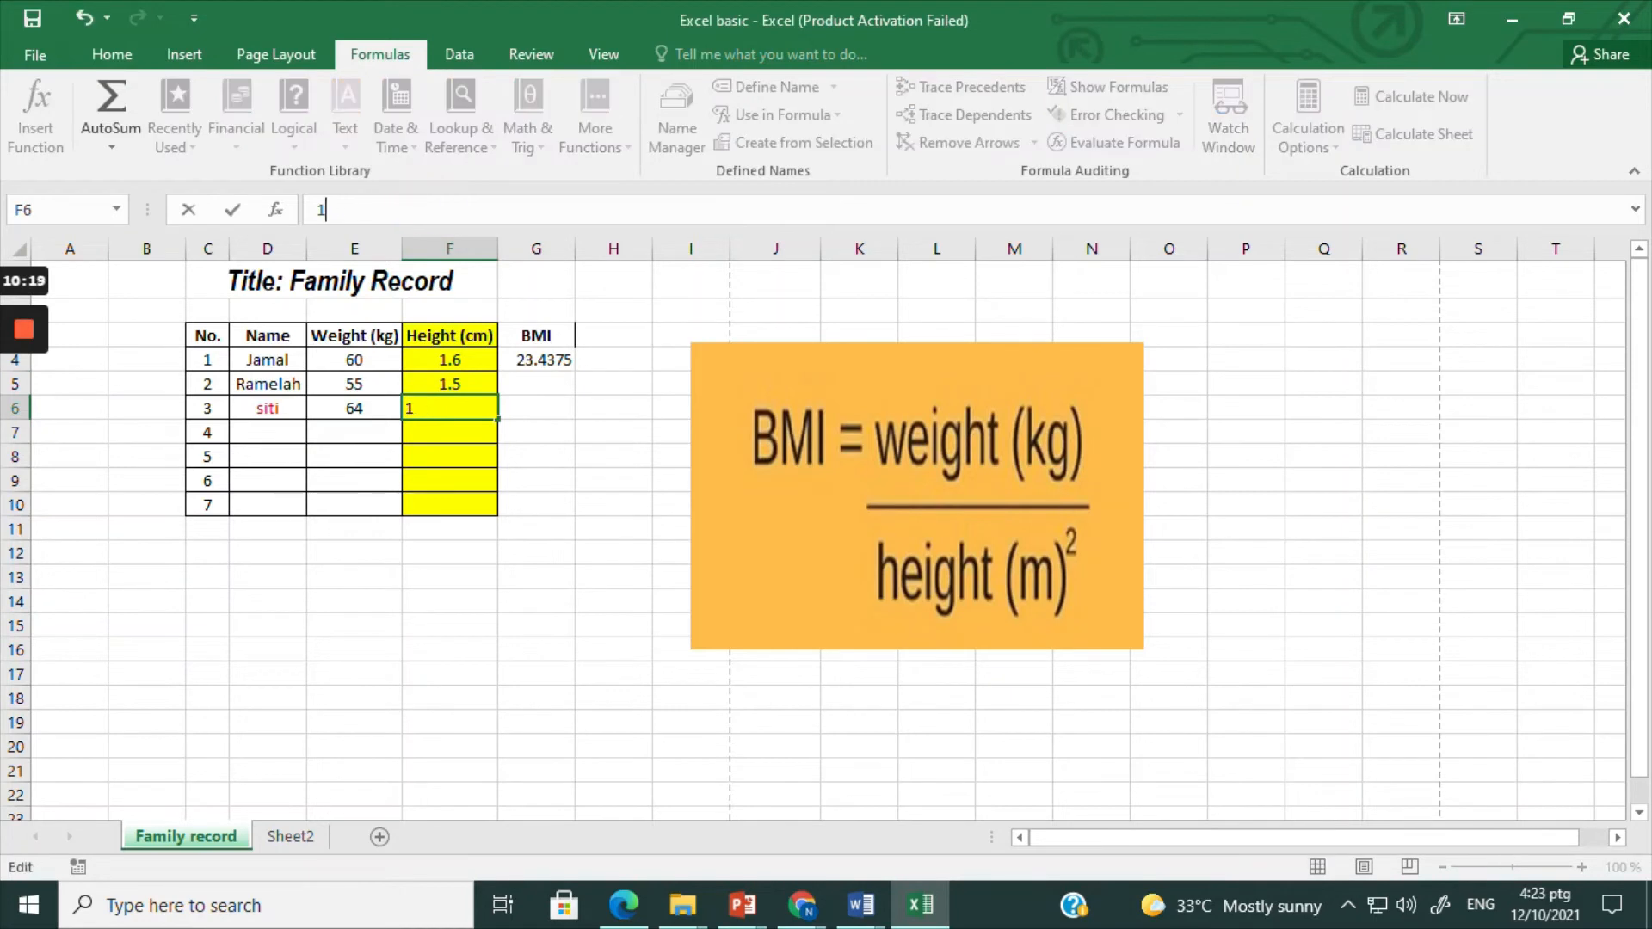
{"action": "type", "text": ".55"}
{"action": "key", "text": "Return"}
Step: Change the height column's header in cell F3 to "Height (m)"
{"action": "left_click", "coordinate": [449, 336]}
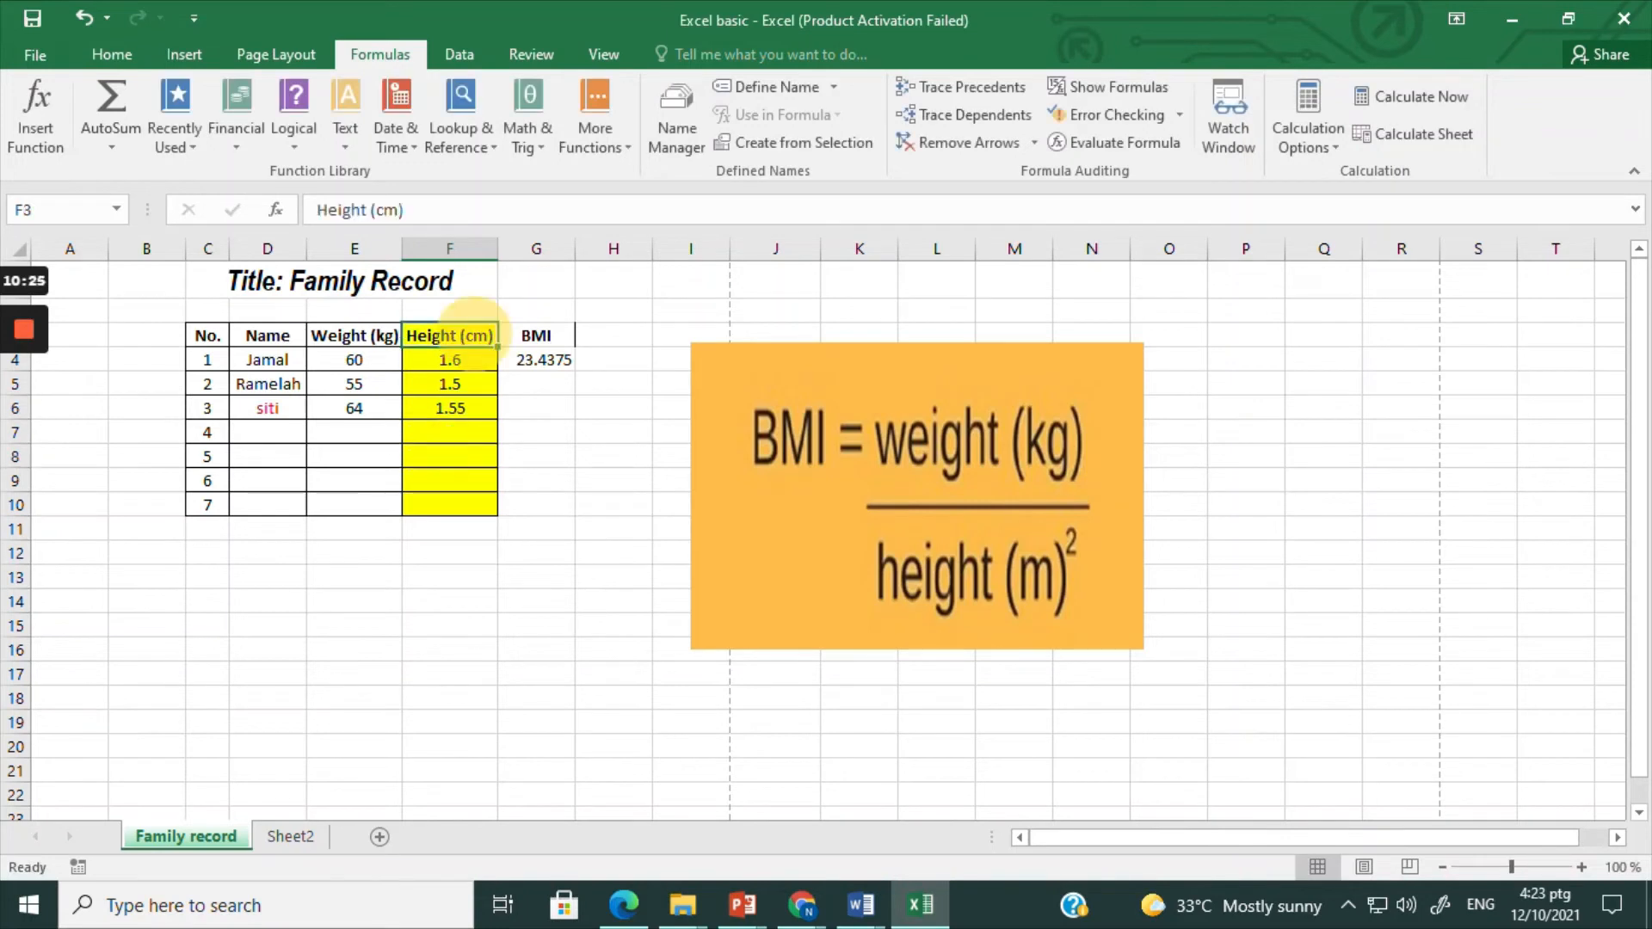
{"action": "left_click", "coordinate": [385, 210]}
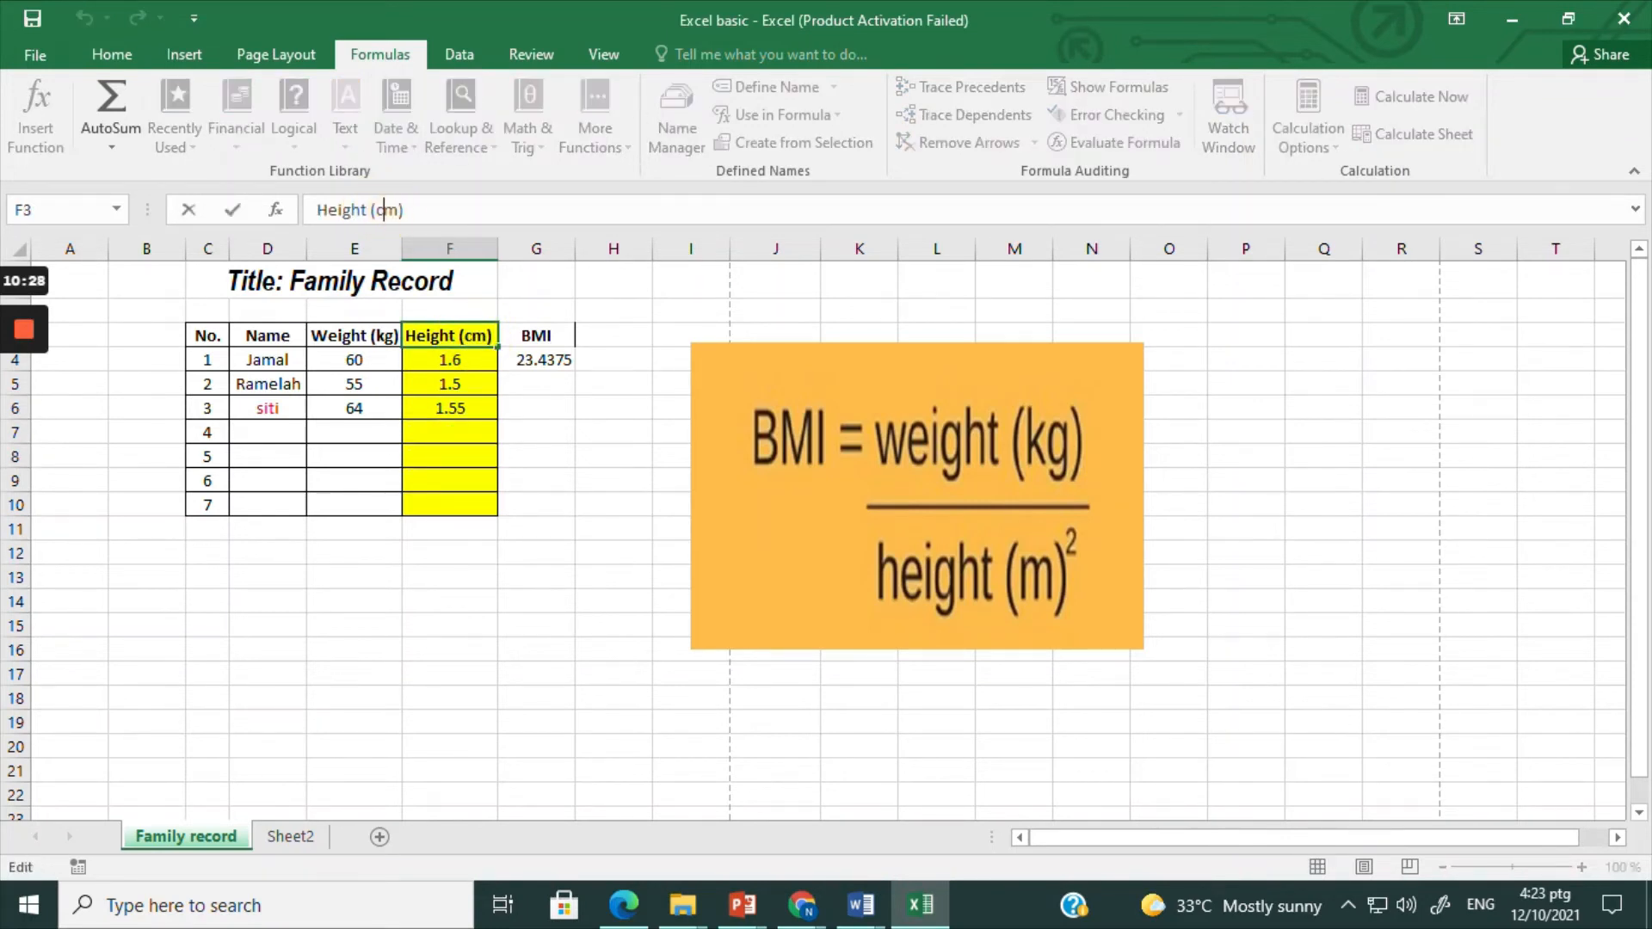
{"action": "key", "text": "Delete"}
{"action": "left_click", "coordinate": [590, 431]}
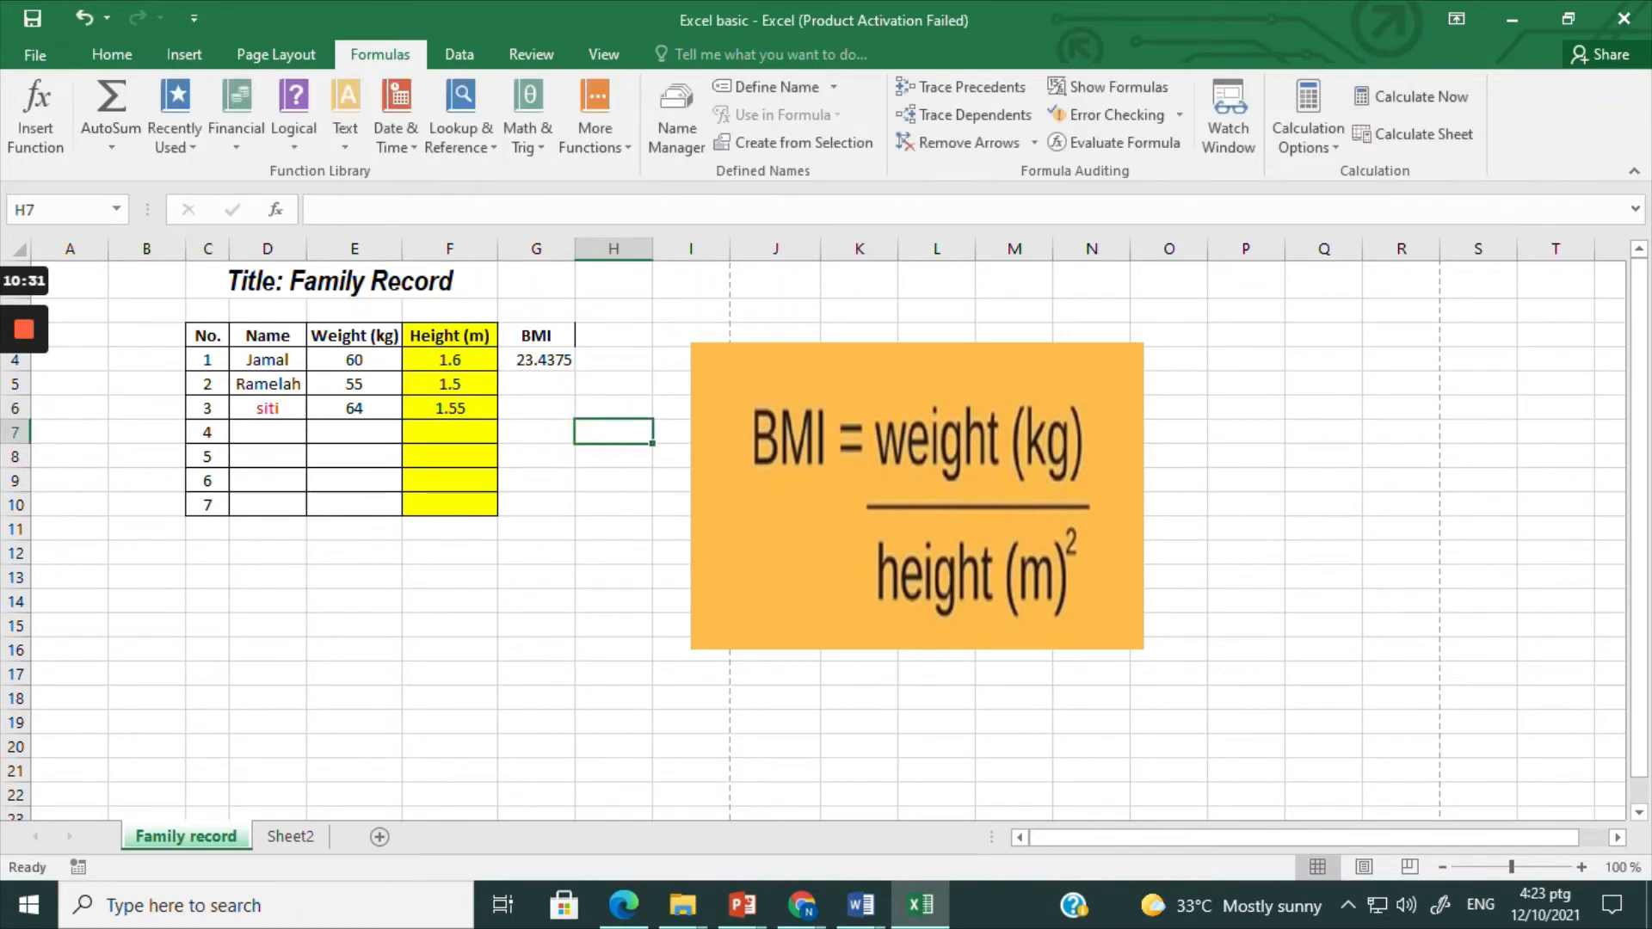
Step: Enter the BMI formula =E5/(F5^2) for the second family member in cell G5, and clear the cell again
{"action": "left_click", "coordinate": [544, 361]}
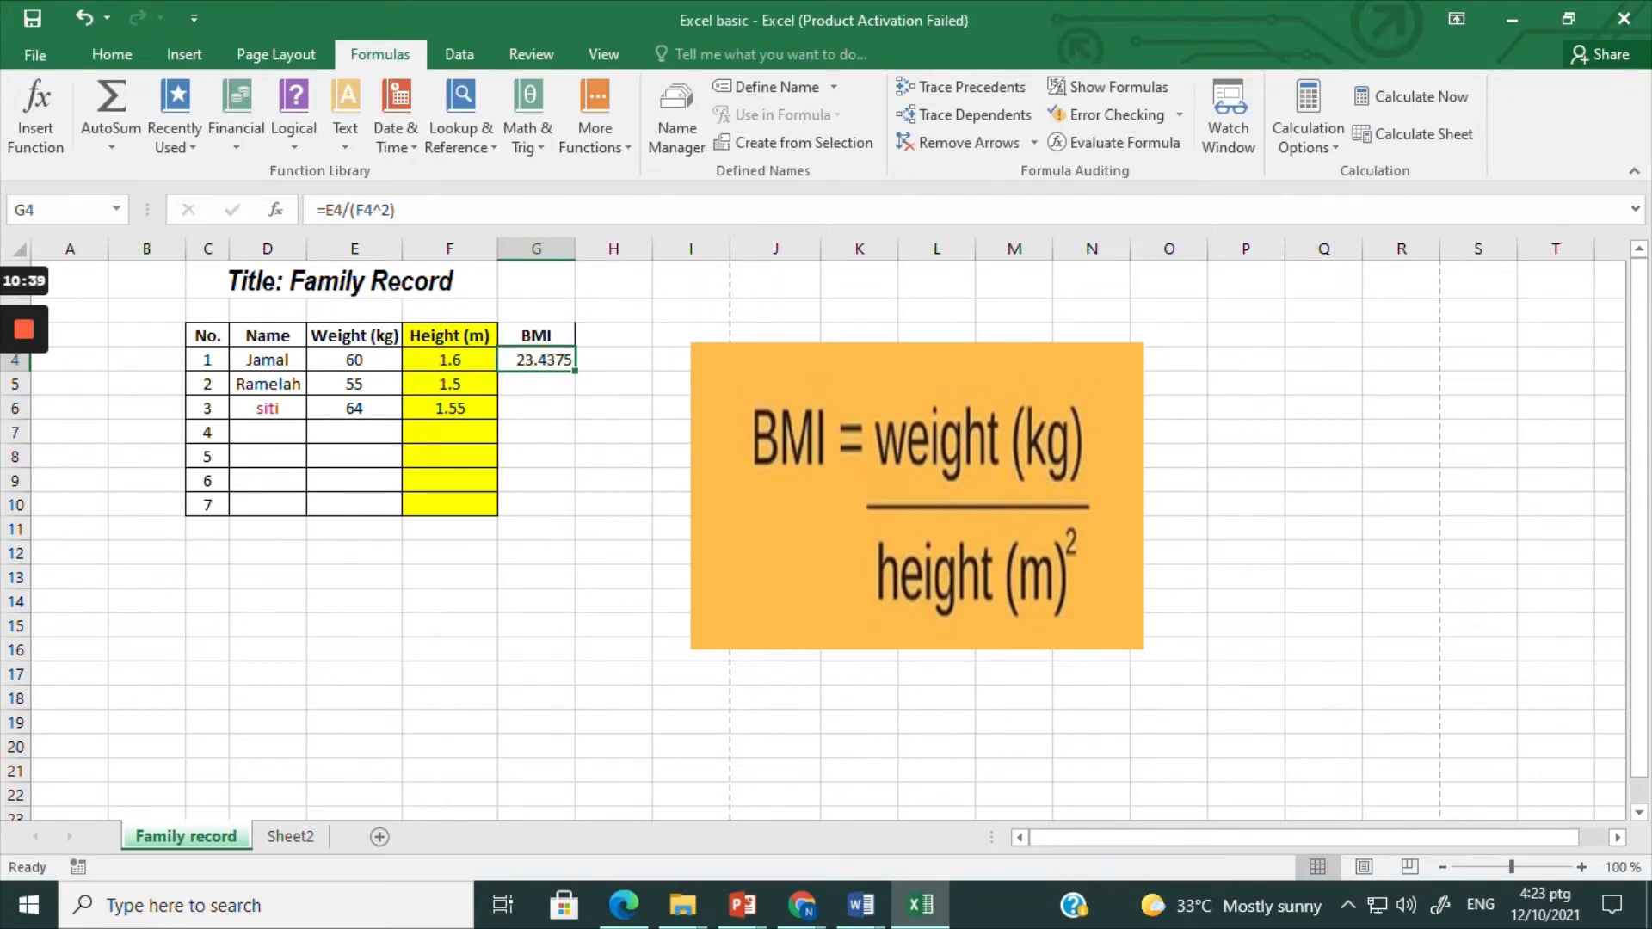
{"action": "left_click", "coordinate": [528, 380]}
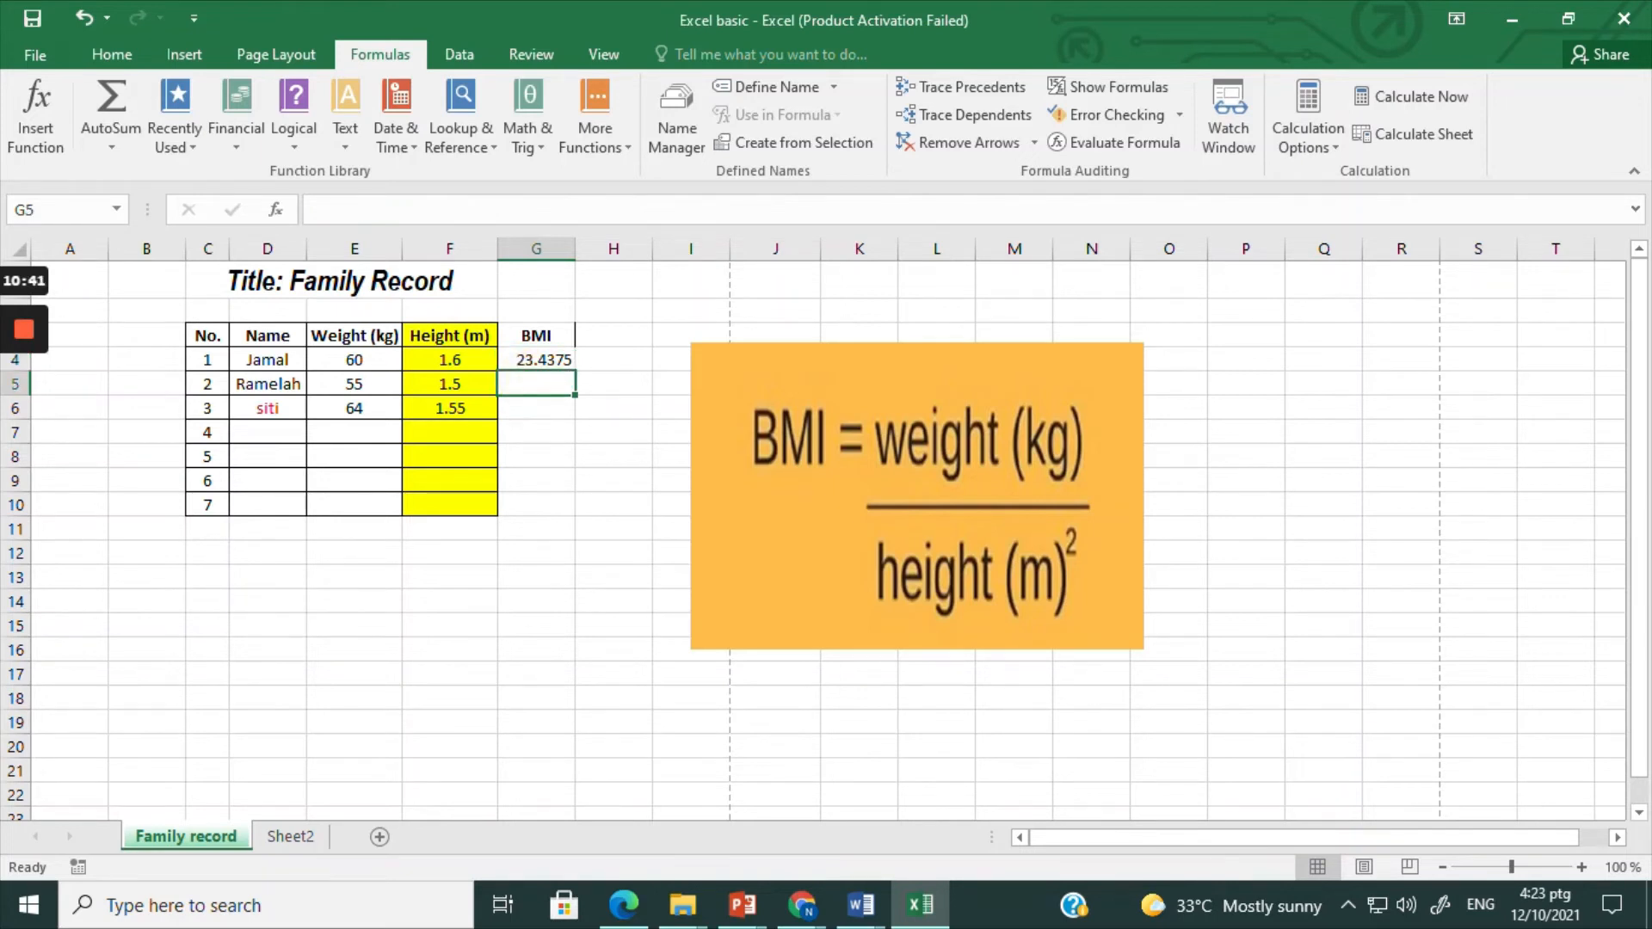
{"action": "type", "text": "="}
{"action": "left_click", "coordinate": [356, 383]}
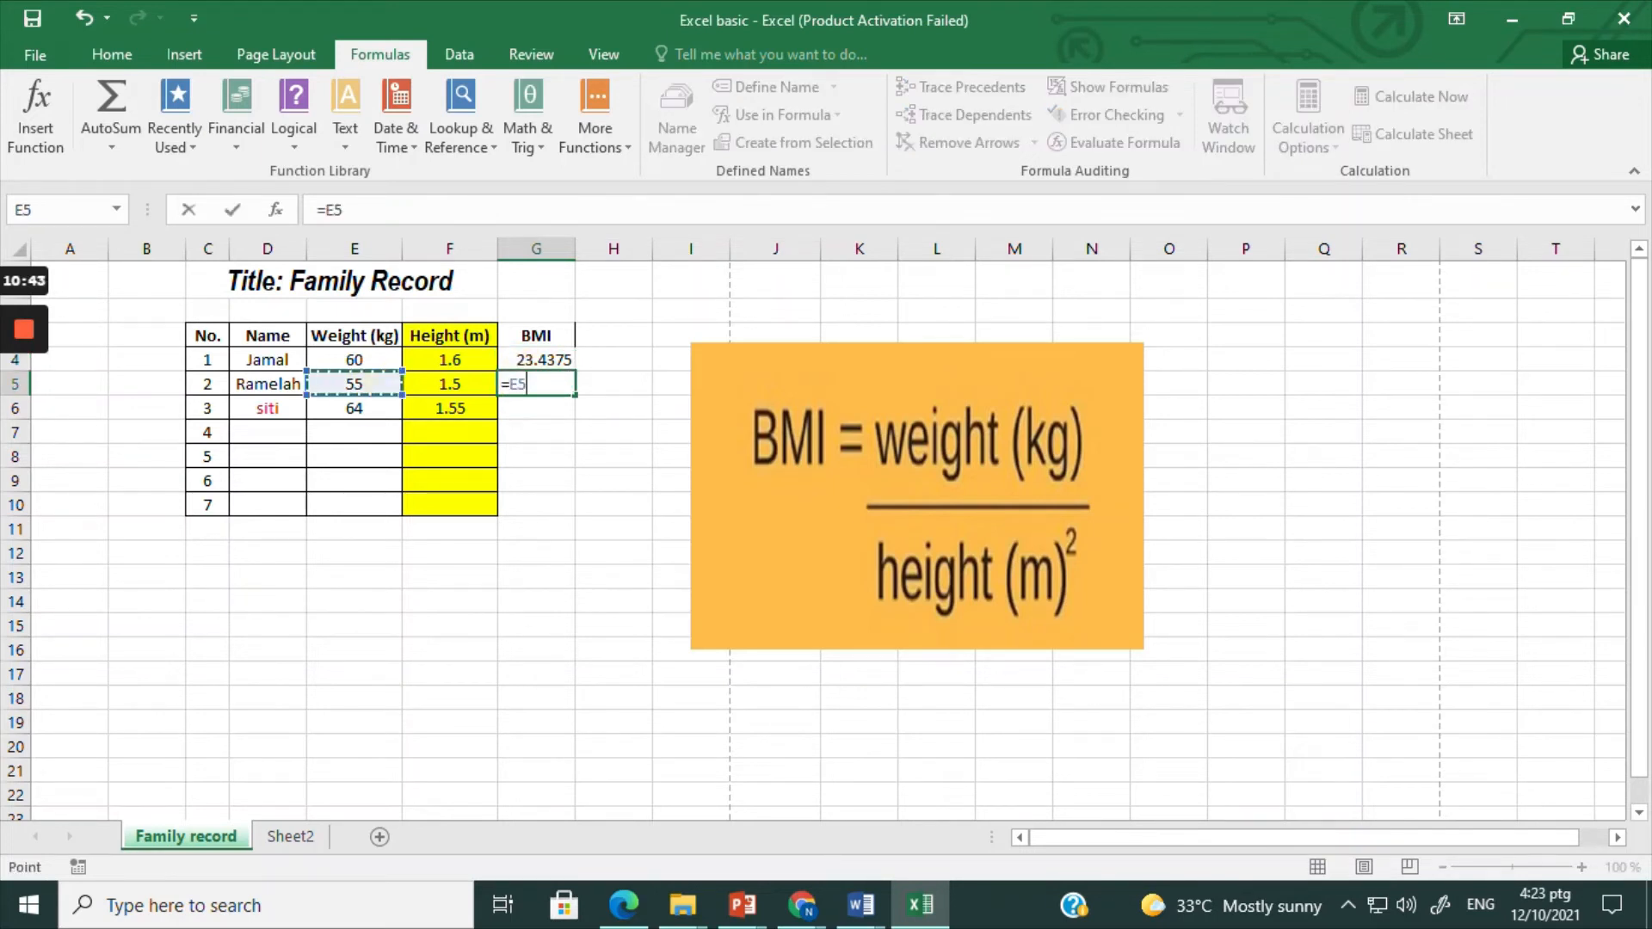
{"action": "type", "text": "/"}
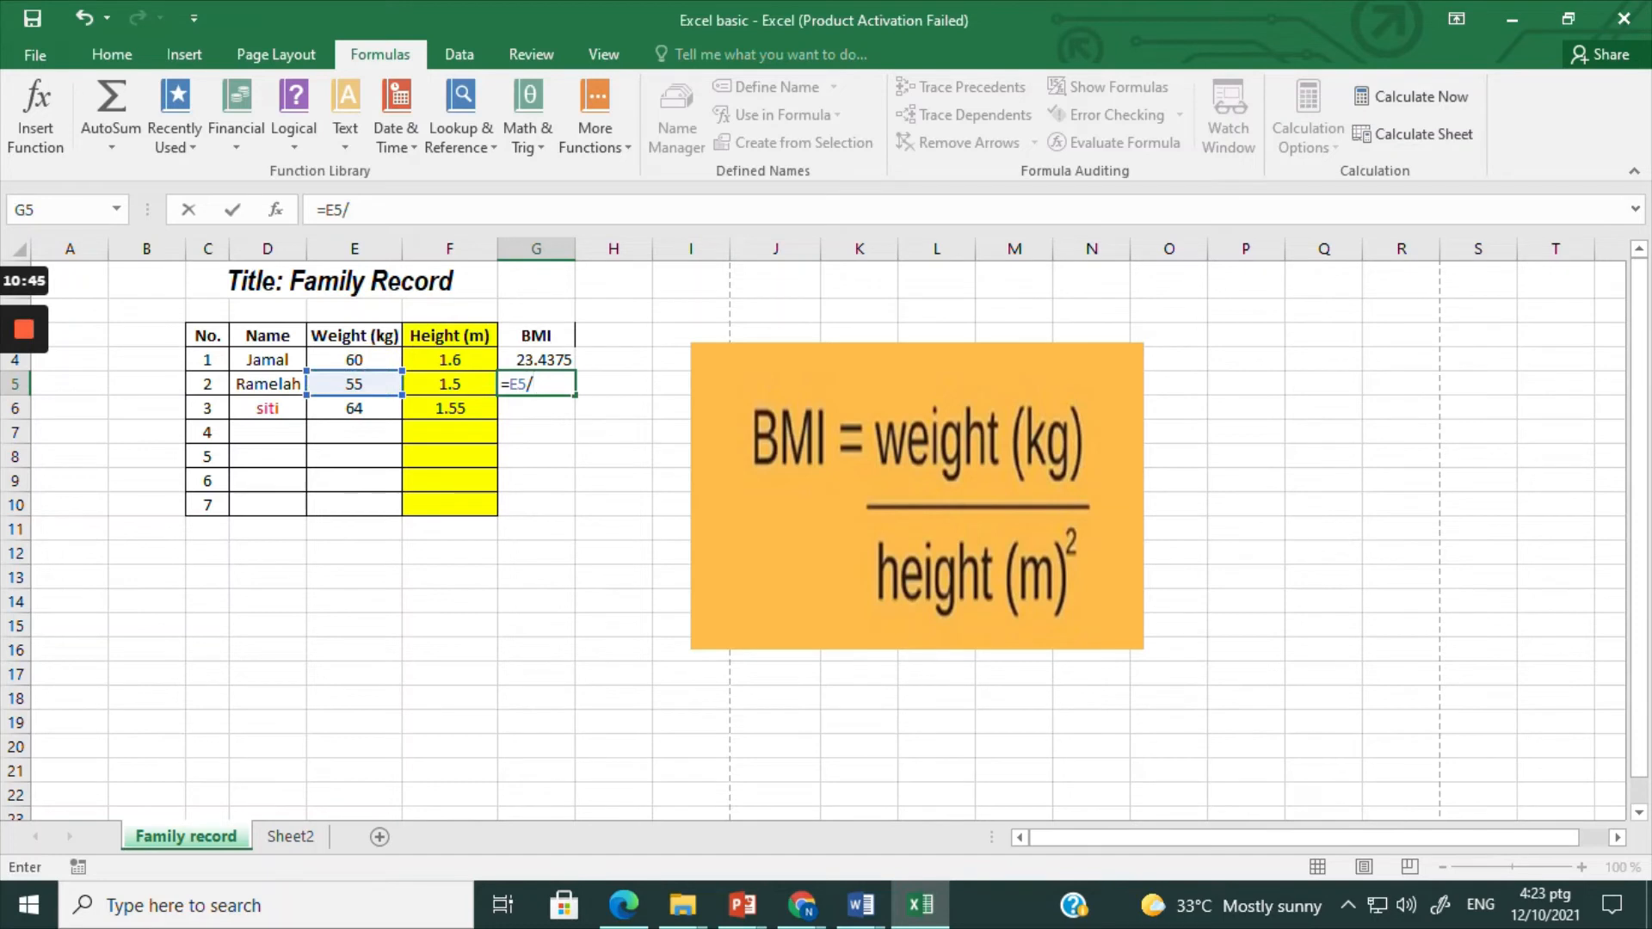
{"action": "type", "text": "("}
{"action": "left_click", "coordinate": [450, 383]}
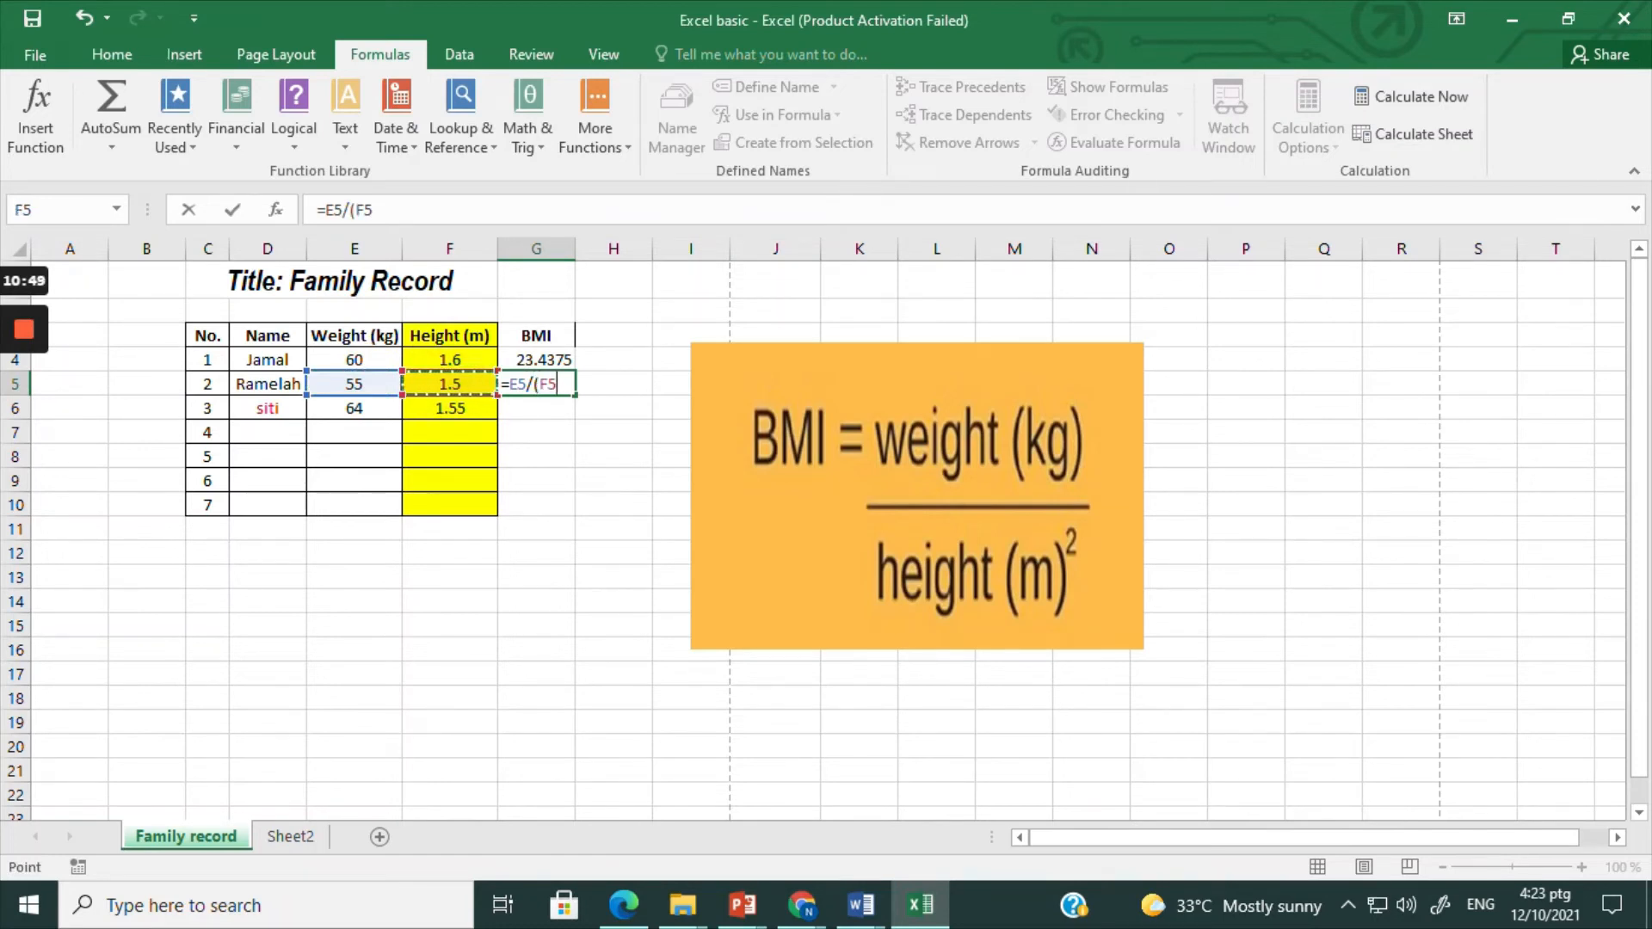
{"action": "type", "text": "^2)"}
{"action": "key", "text": "Return"}
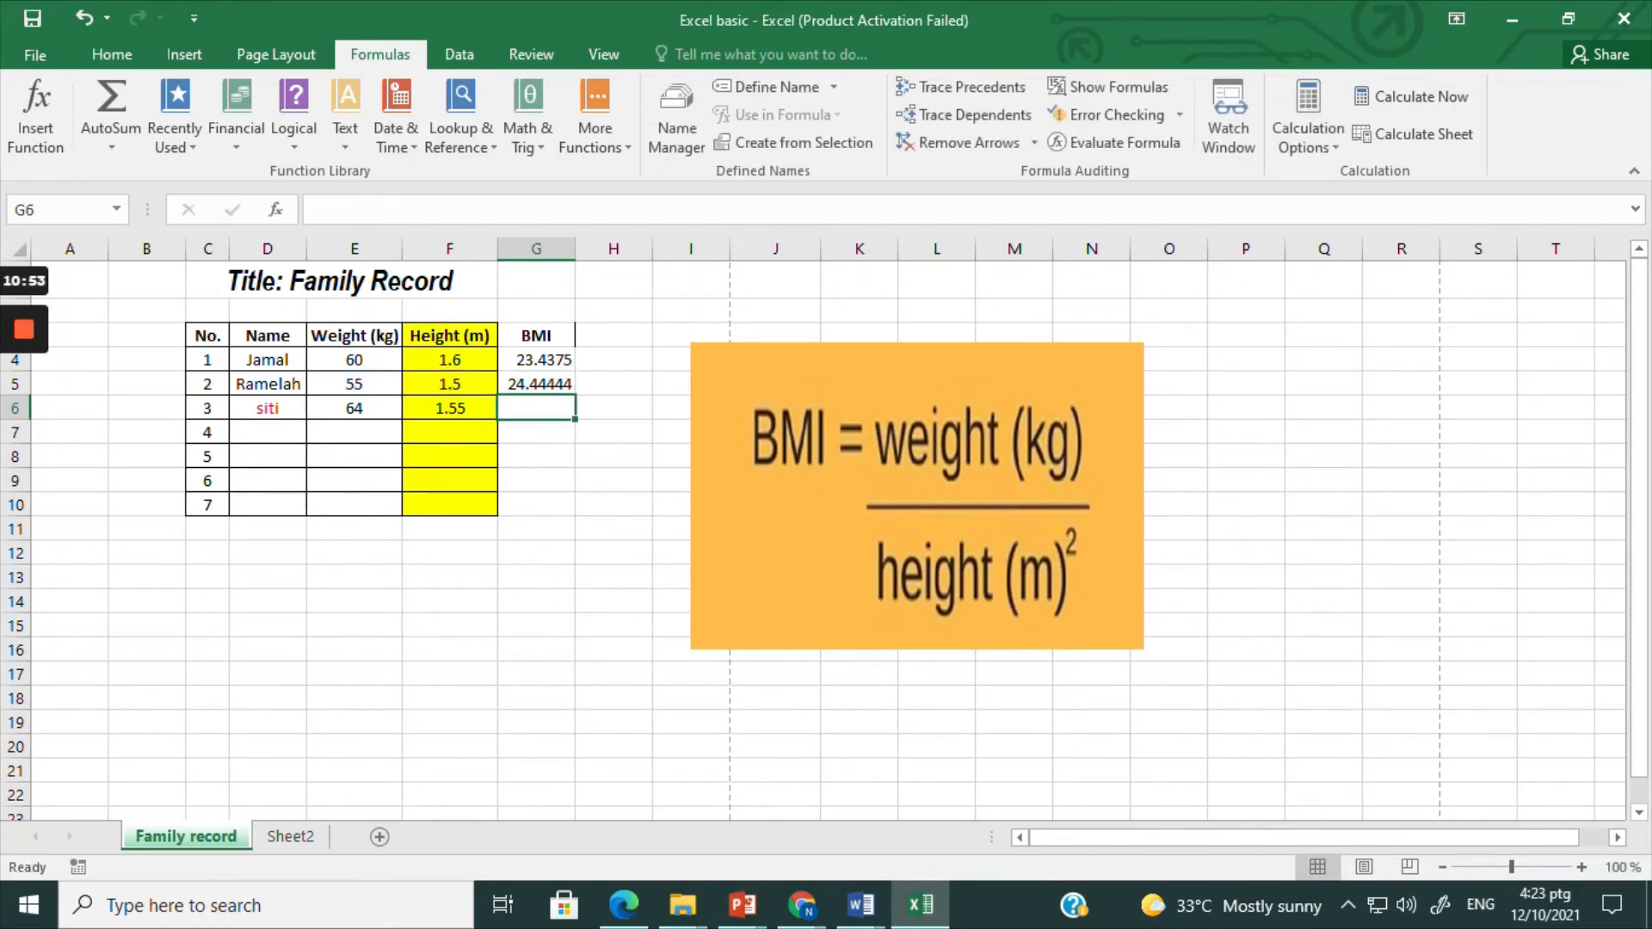
{"action": "left_click", "coordinate": [551, 380]}
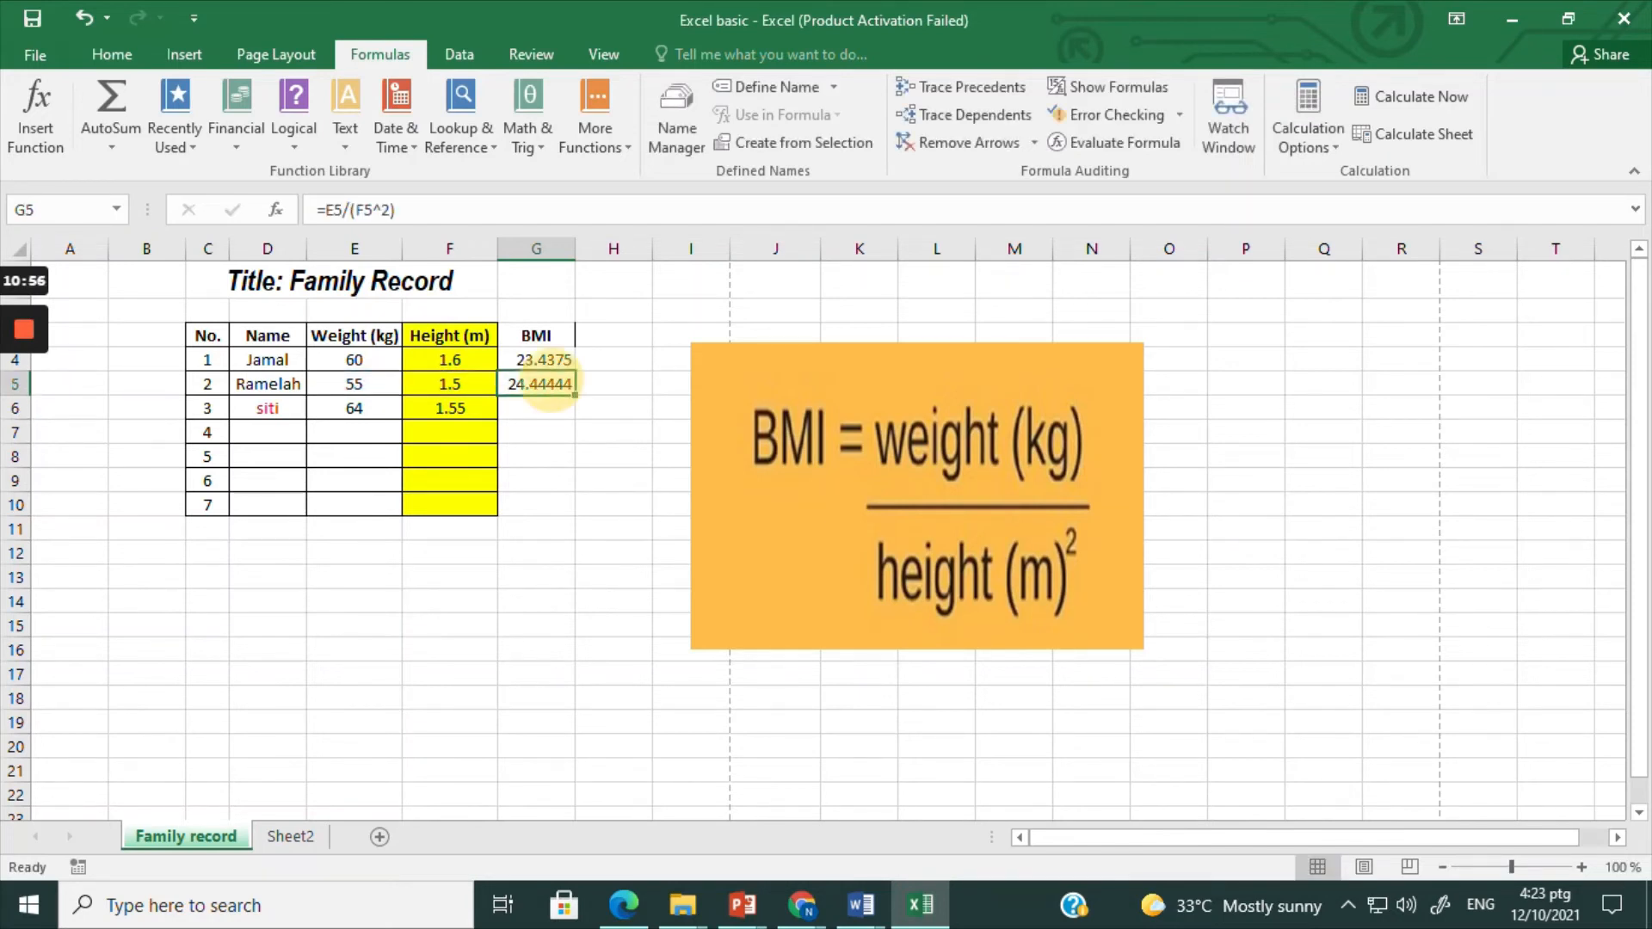
{"action": "key", "text": "Delete"}
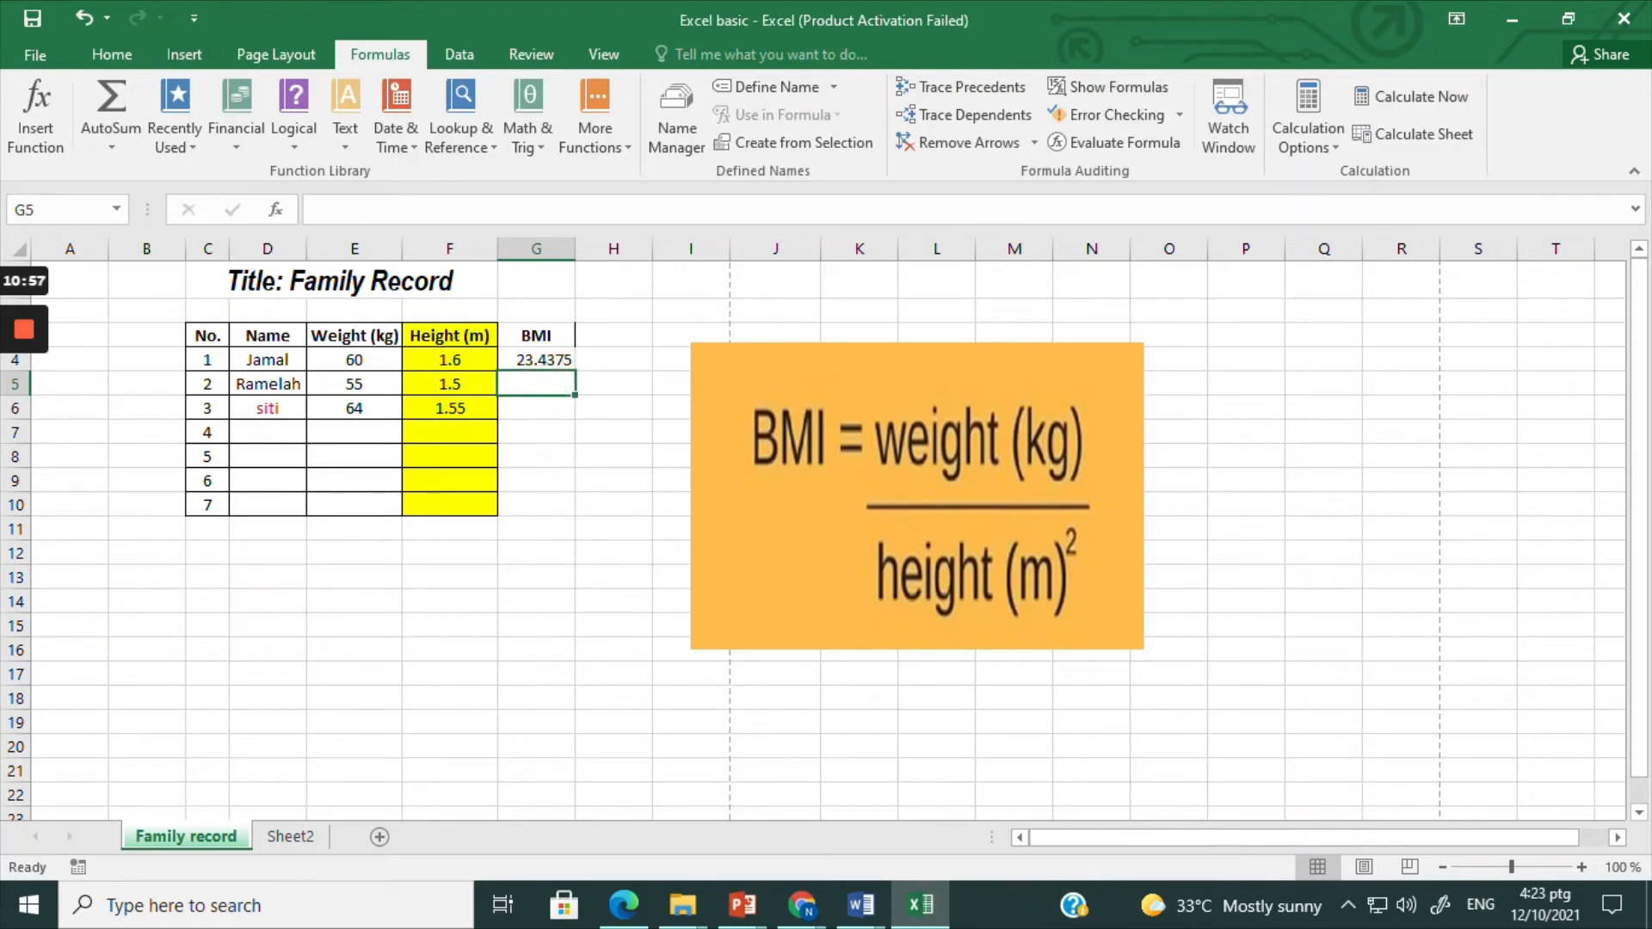
Step: Fill the BMI formula from cell G4 down to G10 and inspect the copied formulas in rows 7 to 10
{"action": "left_click", "coordinate": [536, 360]}
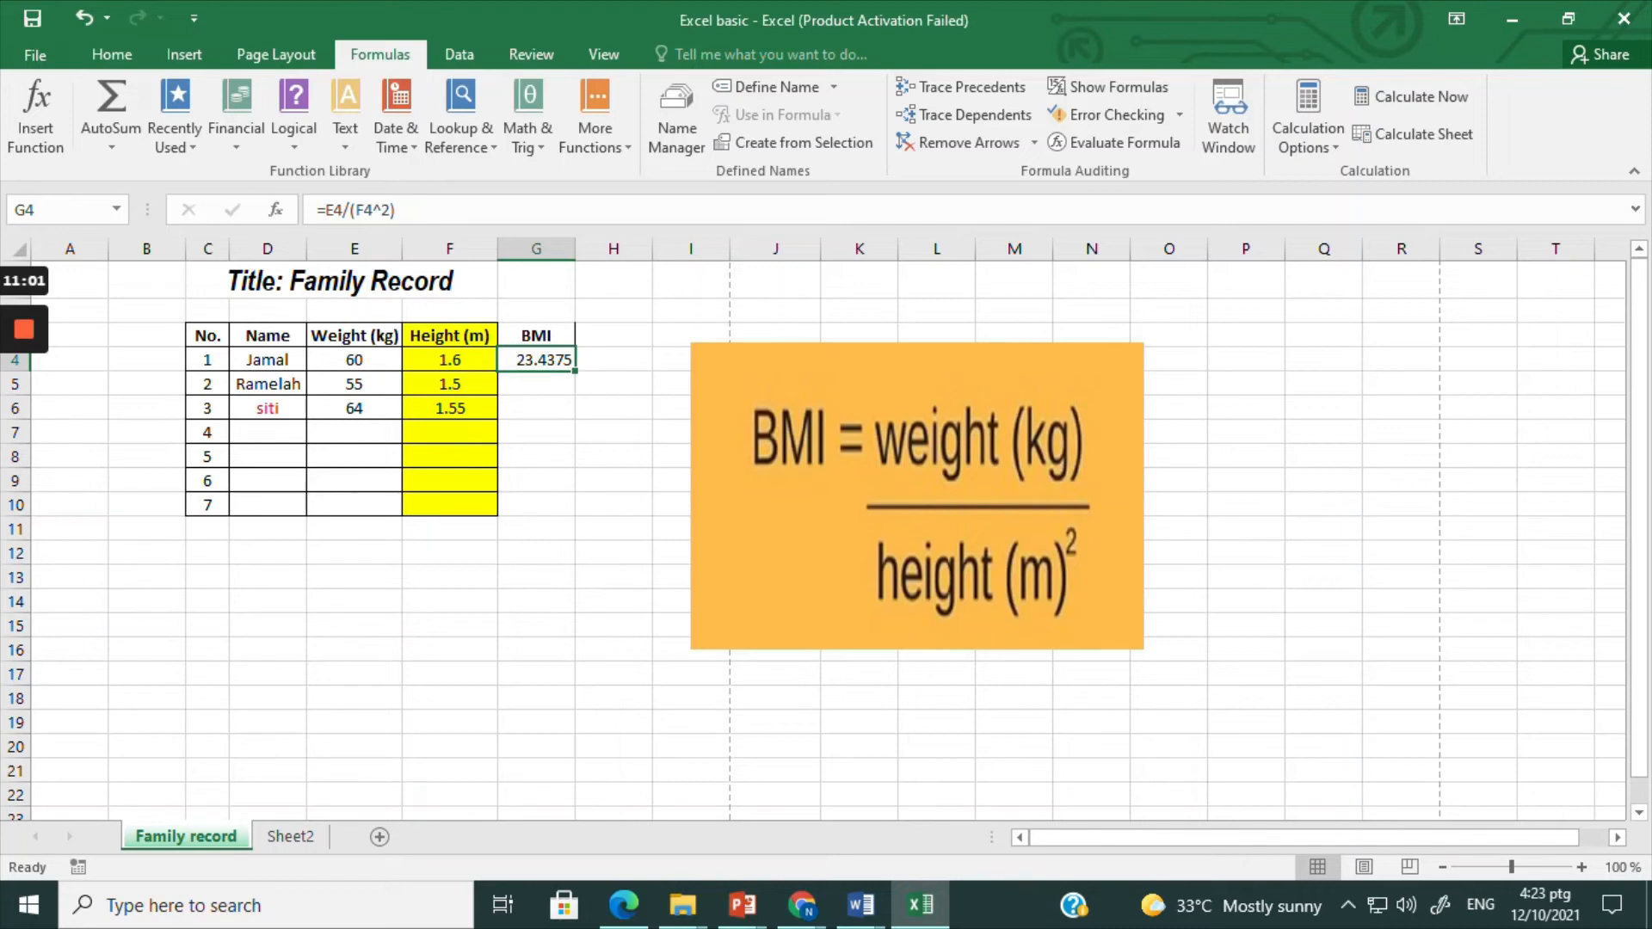
{"action": "left_click_drag", "start_coordinate": [575, 369], "coordinate": [571, 509]}
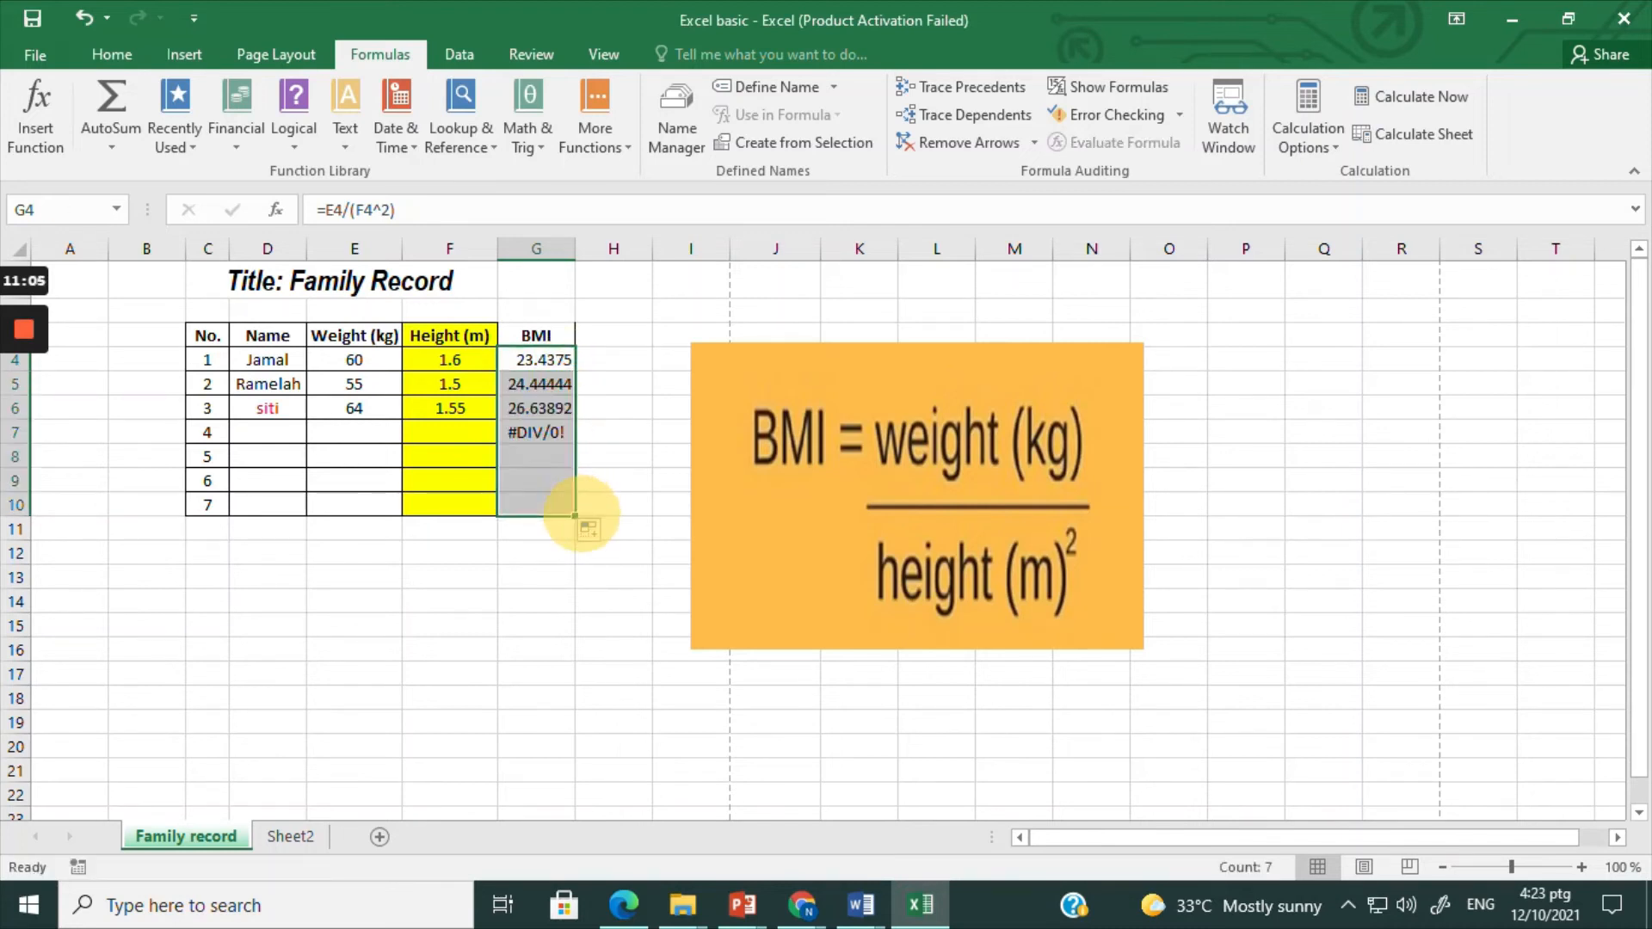
{"action": "left_click", "coordinate": [535, 432]}
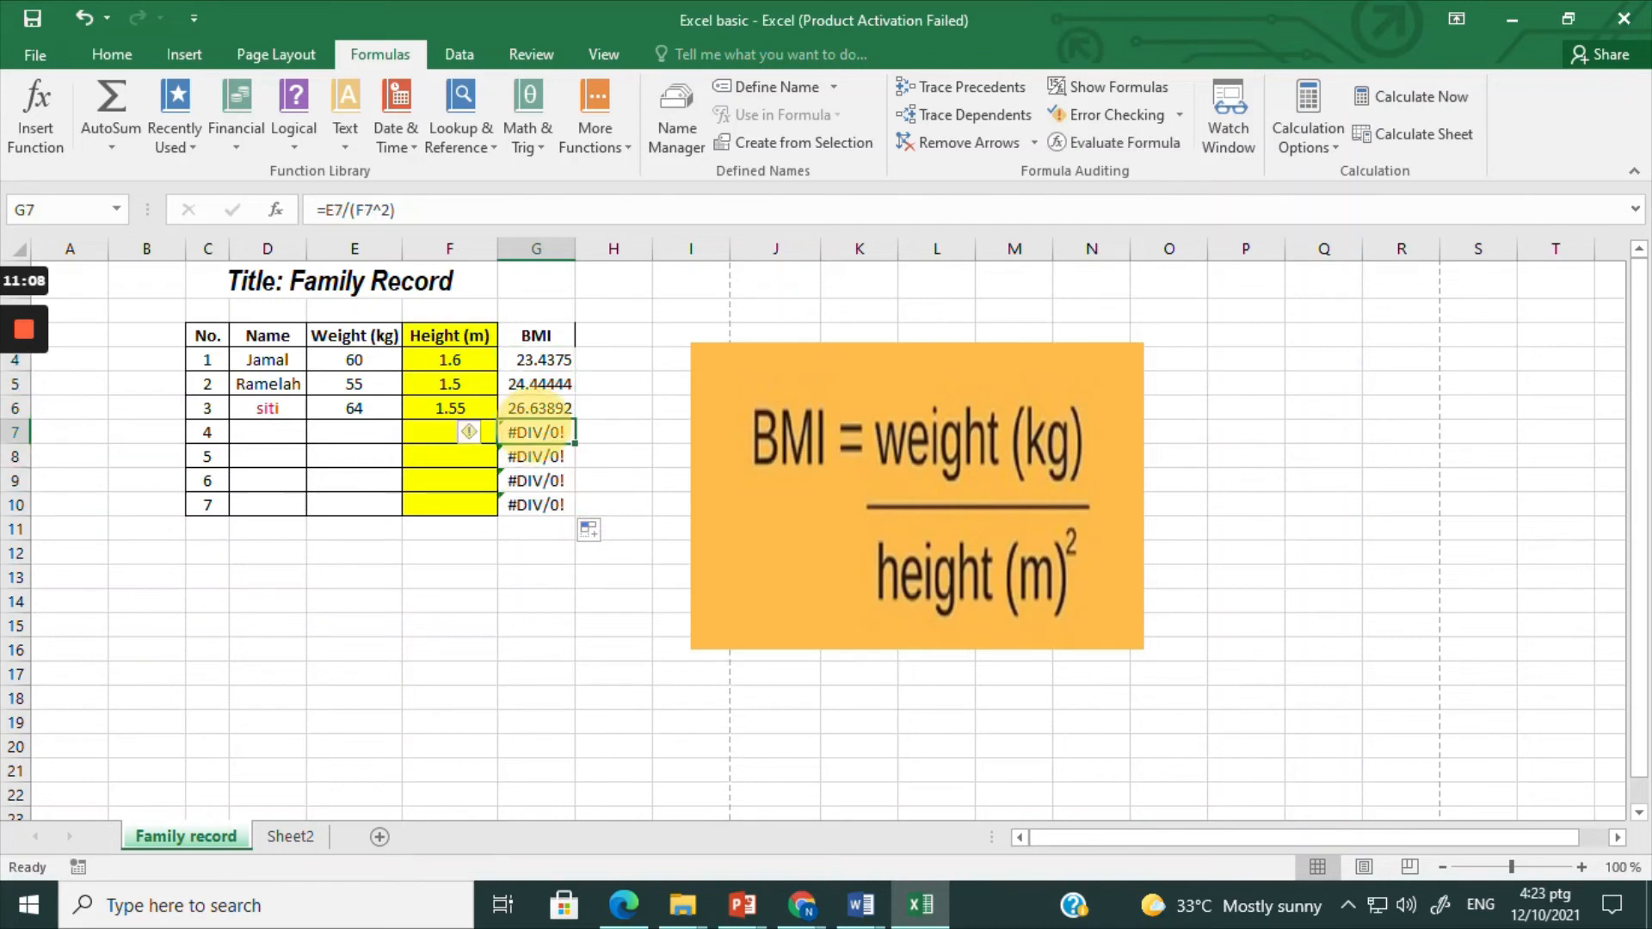
{"action": "left_click", "coordinate": [535, 455]}
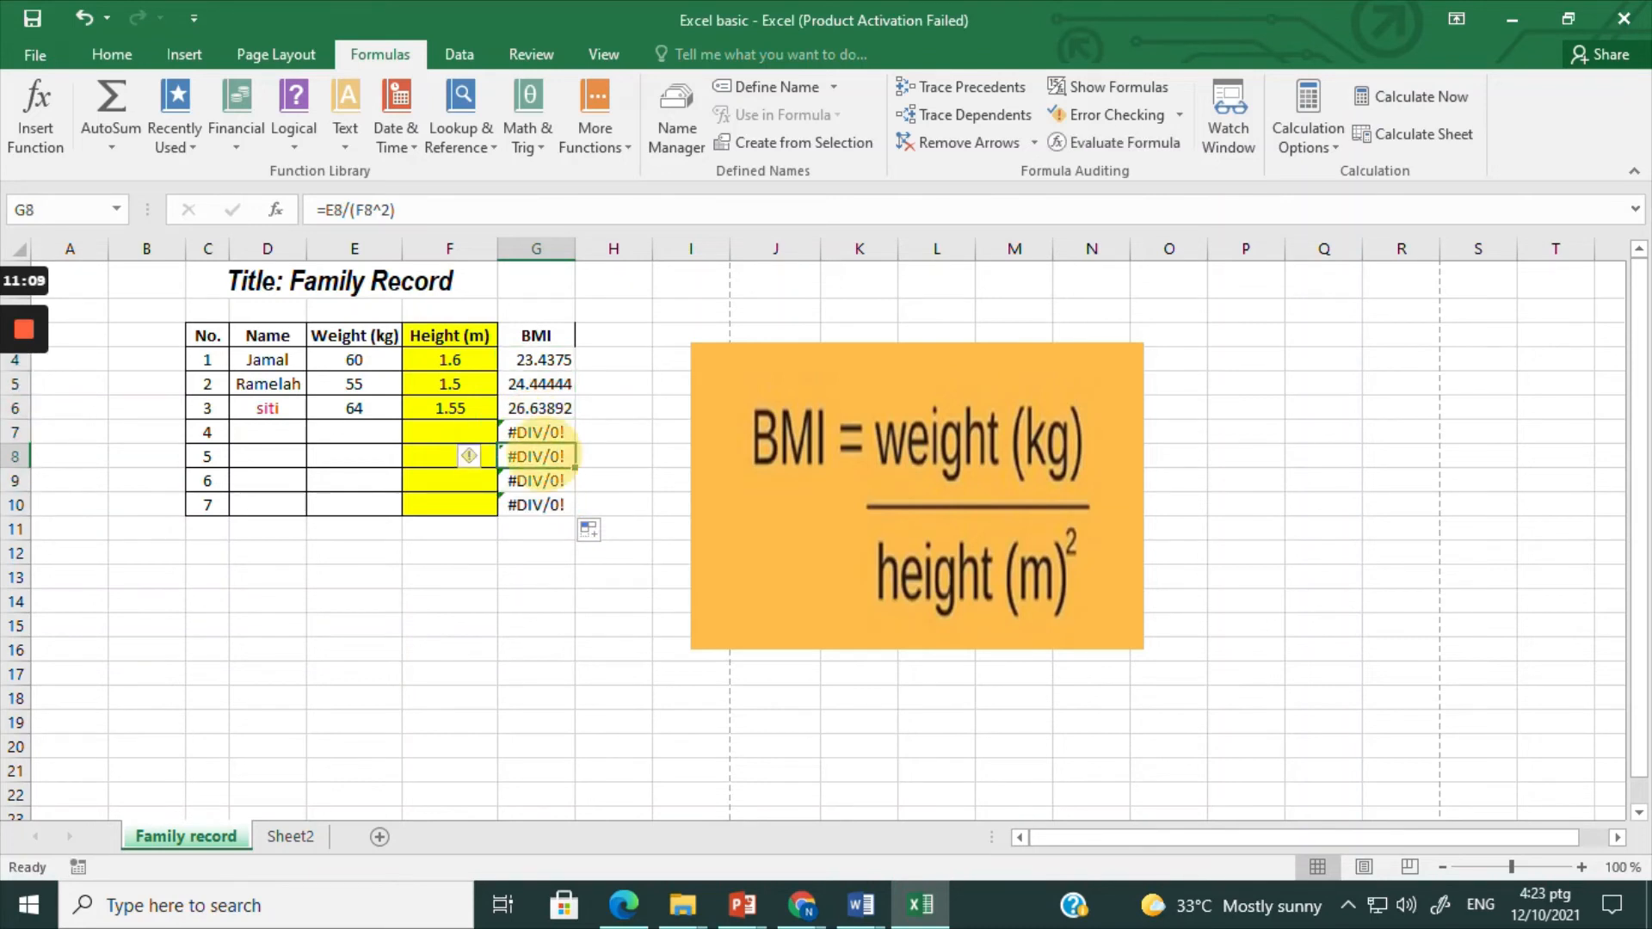
{"action": "left_click", "coordinate": [535, 480]}
{"action": "left_click", "coordinate": [534, 505]}
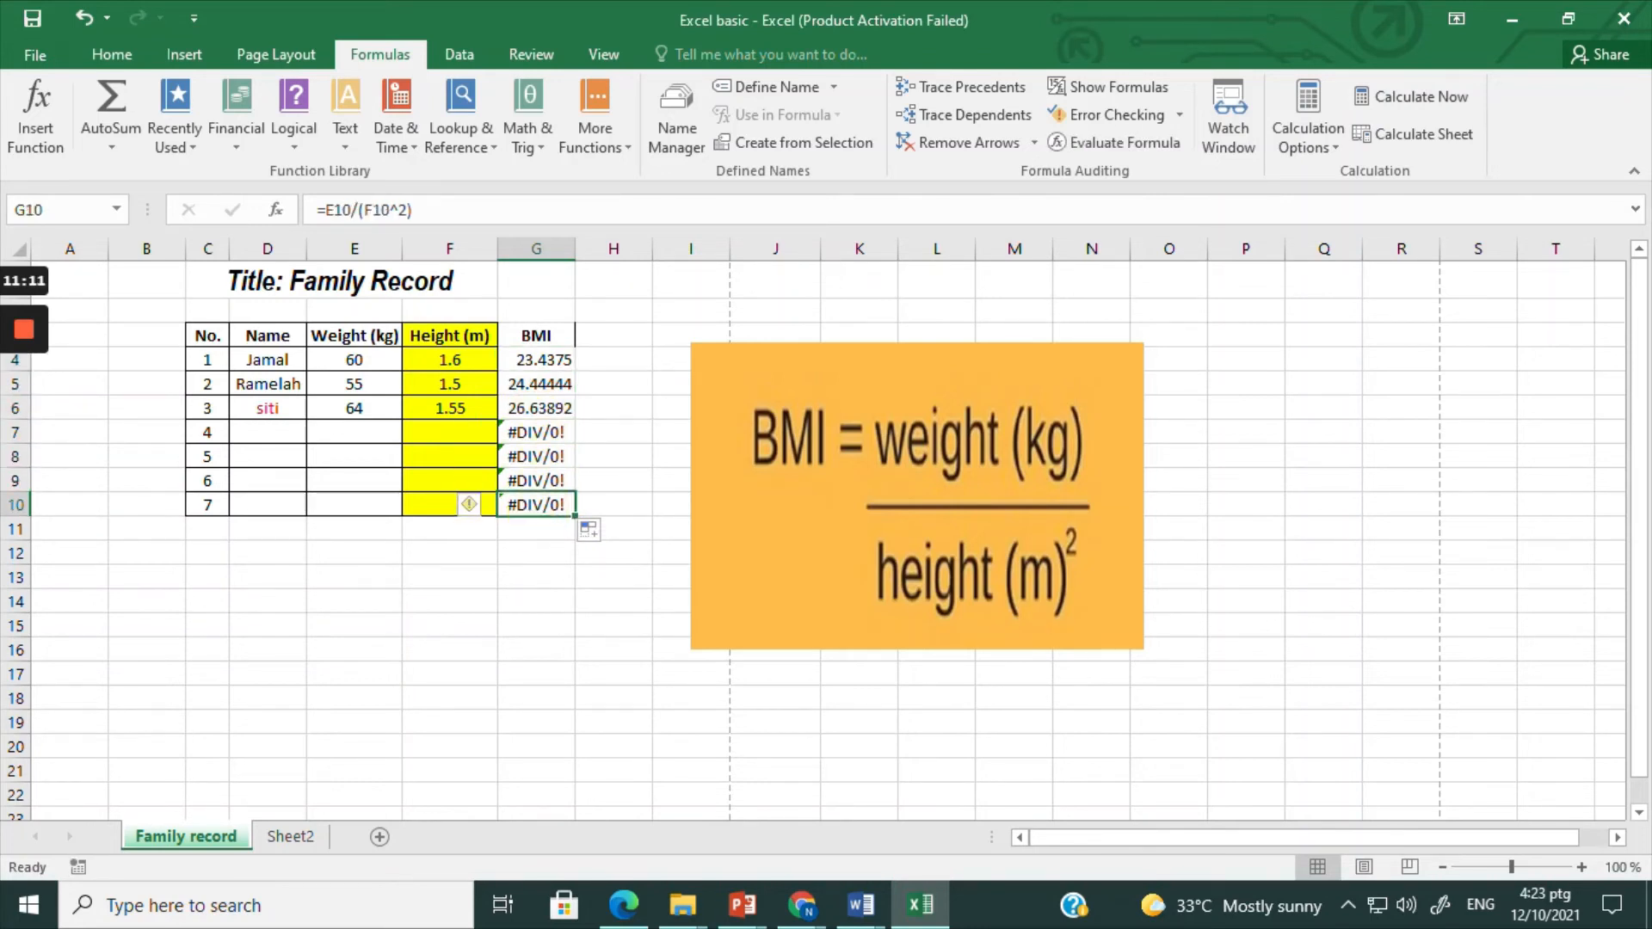
Step: Compare the BMI formulas in G4 and G5, and clear cells G7 to G10 of the rows without data
{"action": "left_click", "coordinate": [535, 359]}
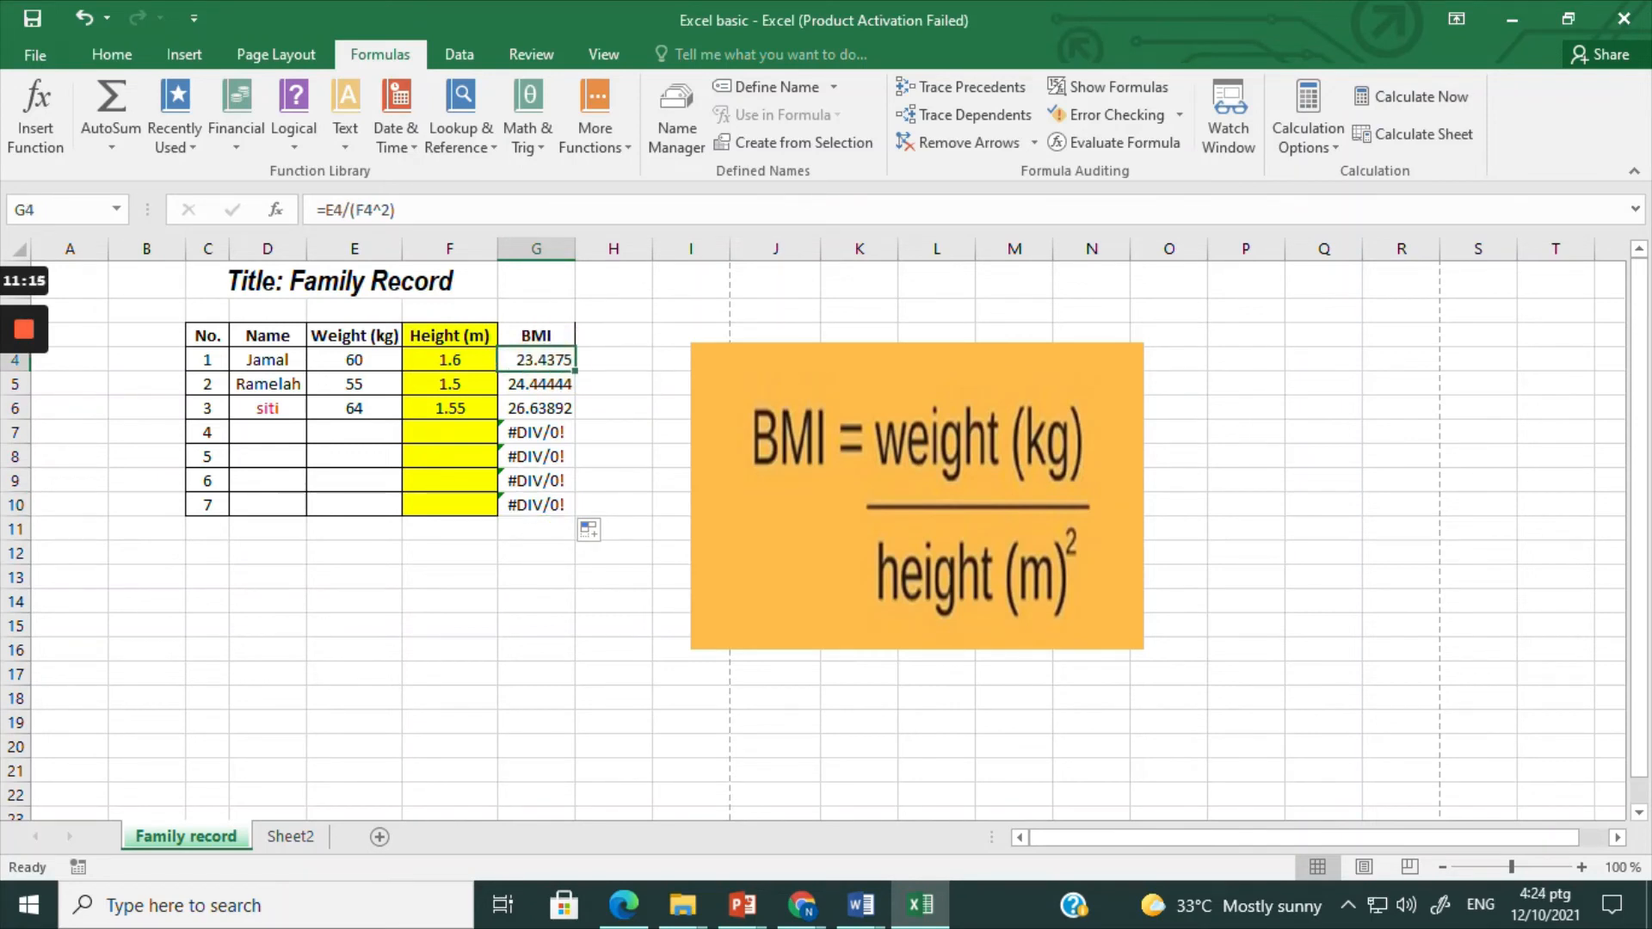
{"action": "left_click", "coordinate": [549, 381]}
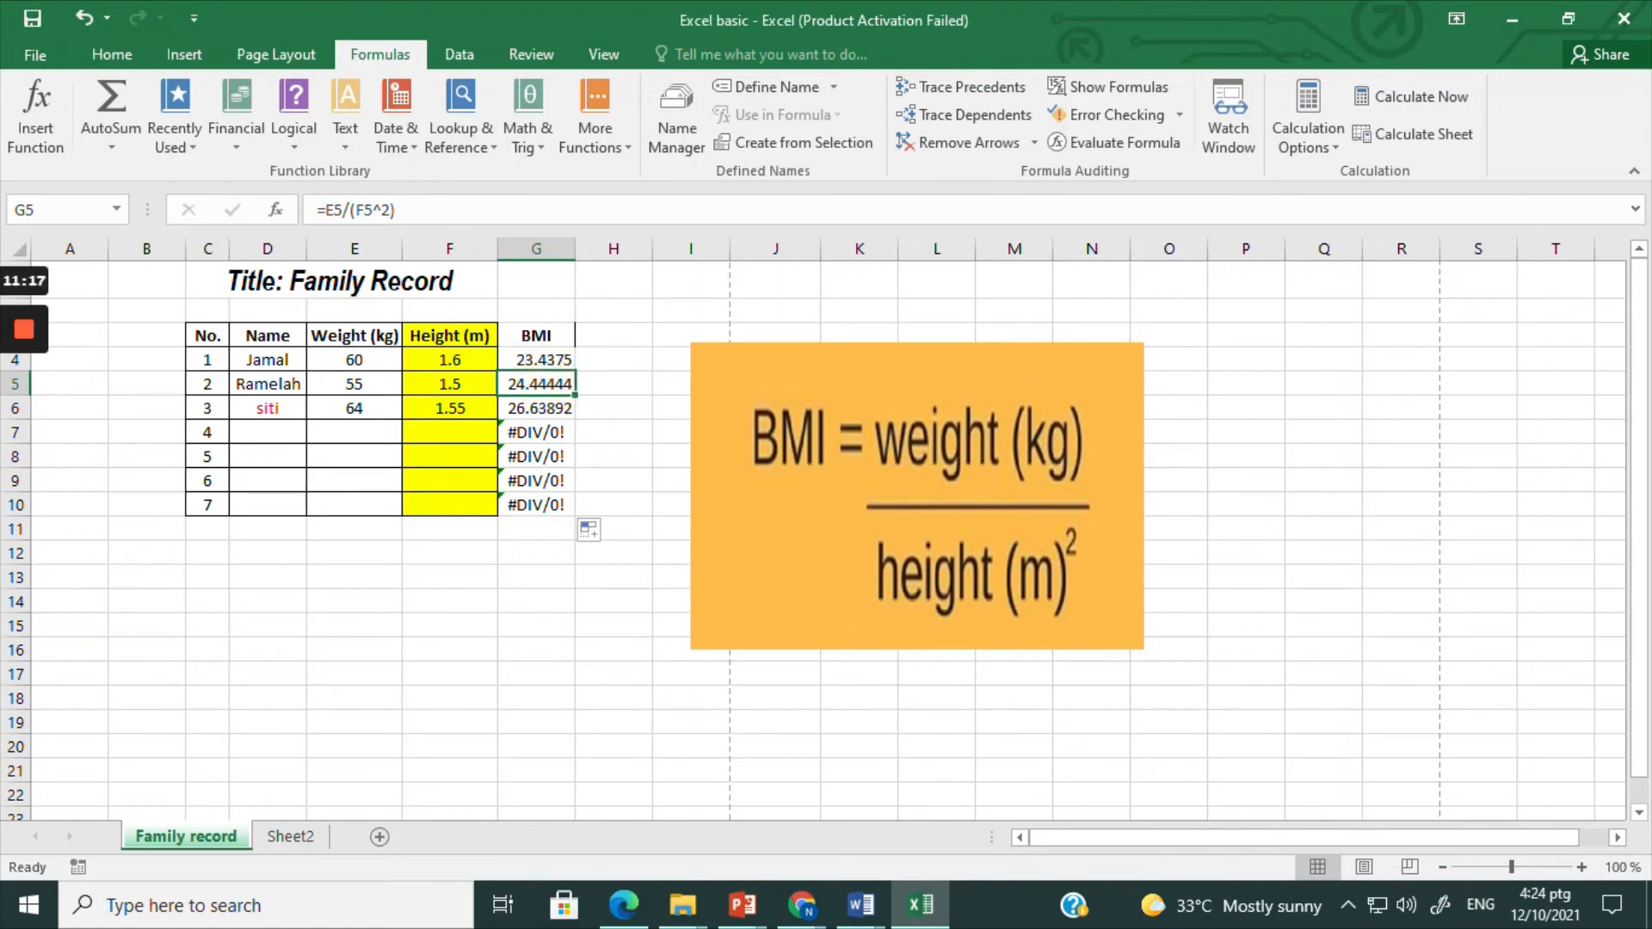
{"action": "left_click", "coordinate": [549, 361]}
{"action": "left_click_drag", "start_coordinate": [535, 431], "coordinate": [541, 506]}
{"action": "key", "text": "Delete"}
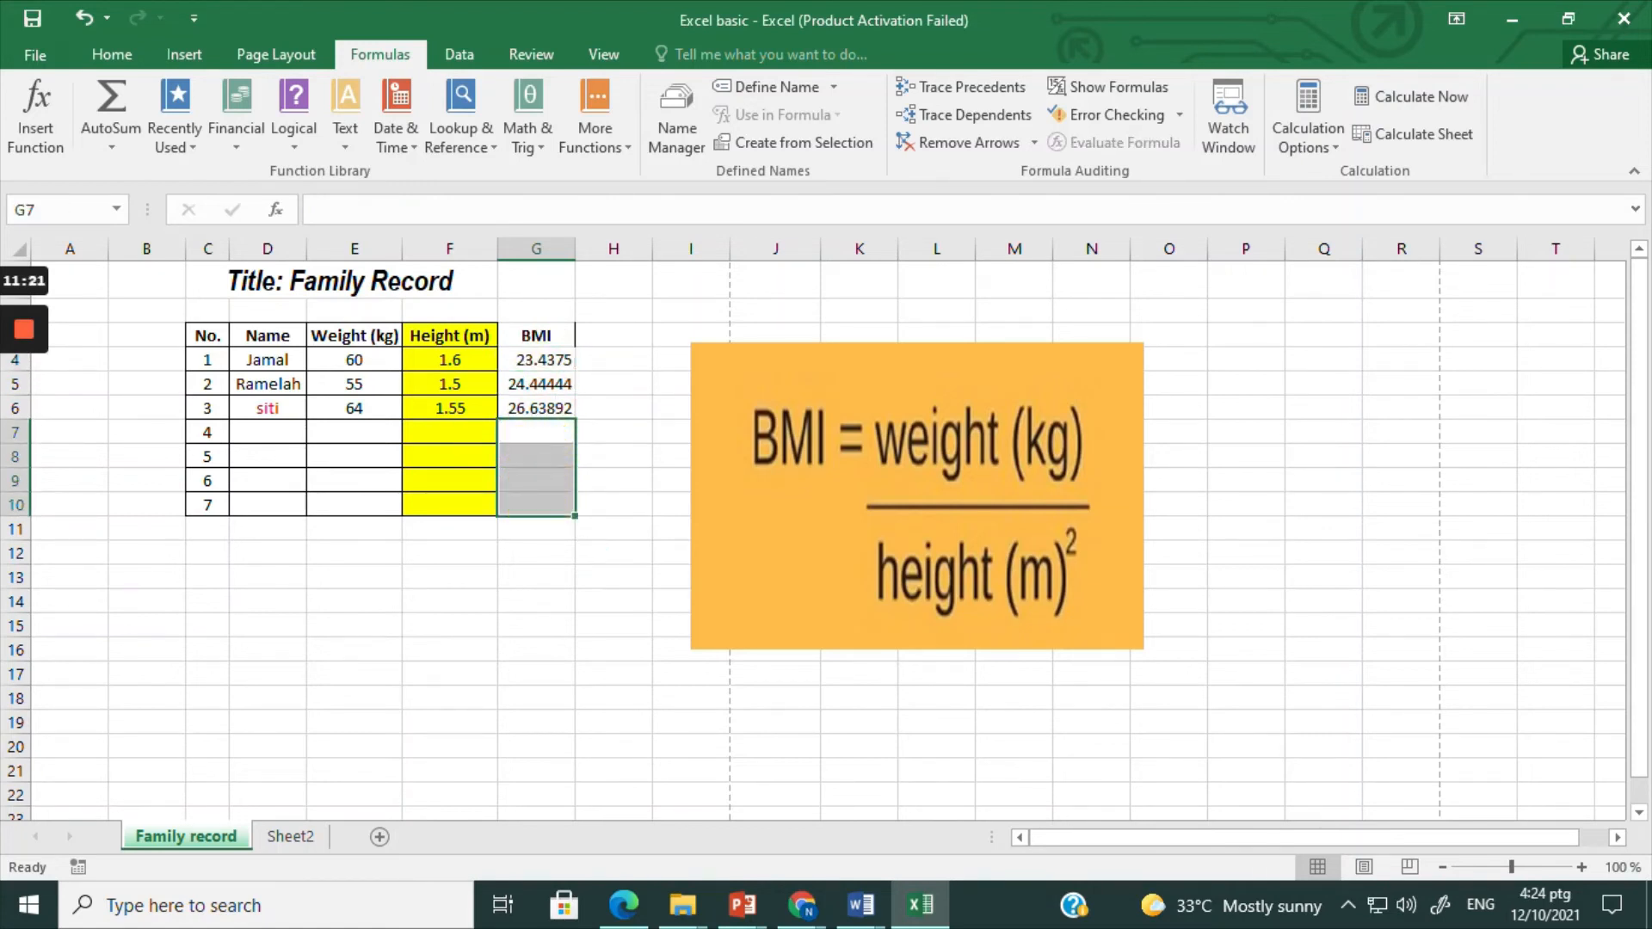
Step: Format the first BMI result in cell G4 as Number with 0 decimal places
{"action": "left_click", "coordinate": [557, 362]}
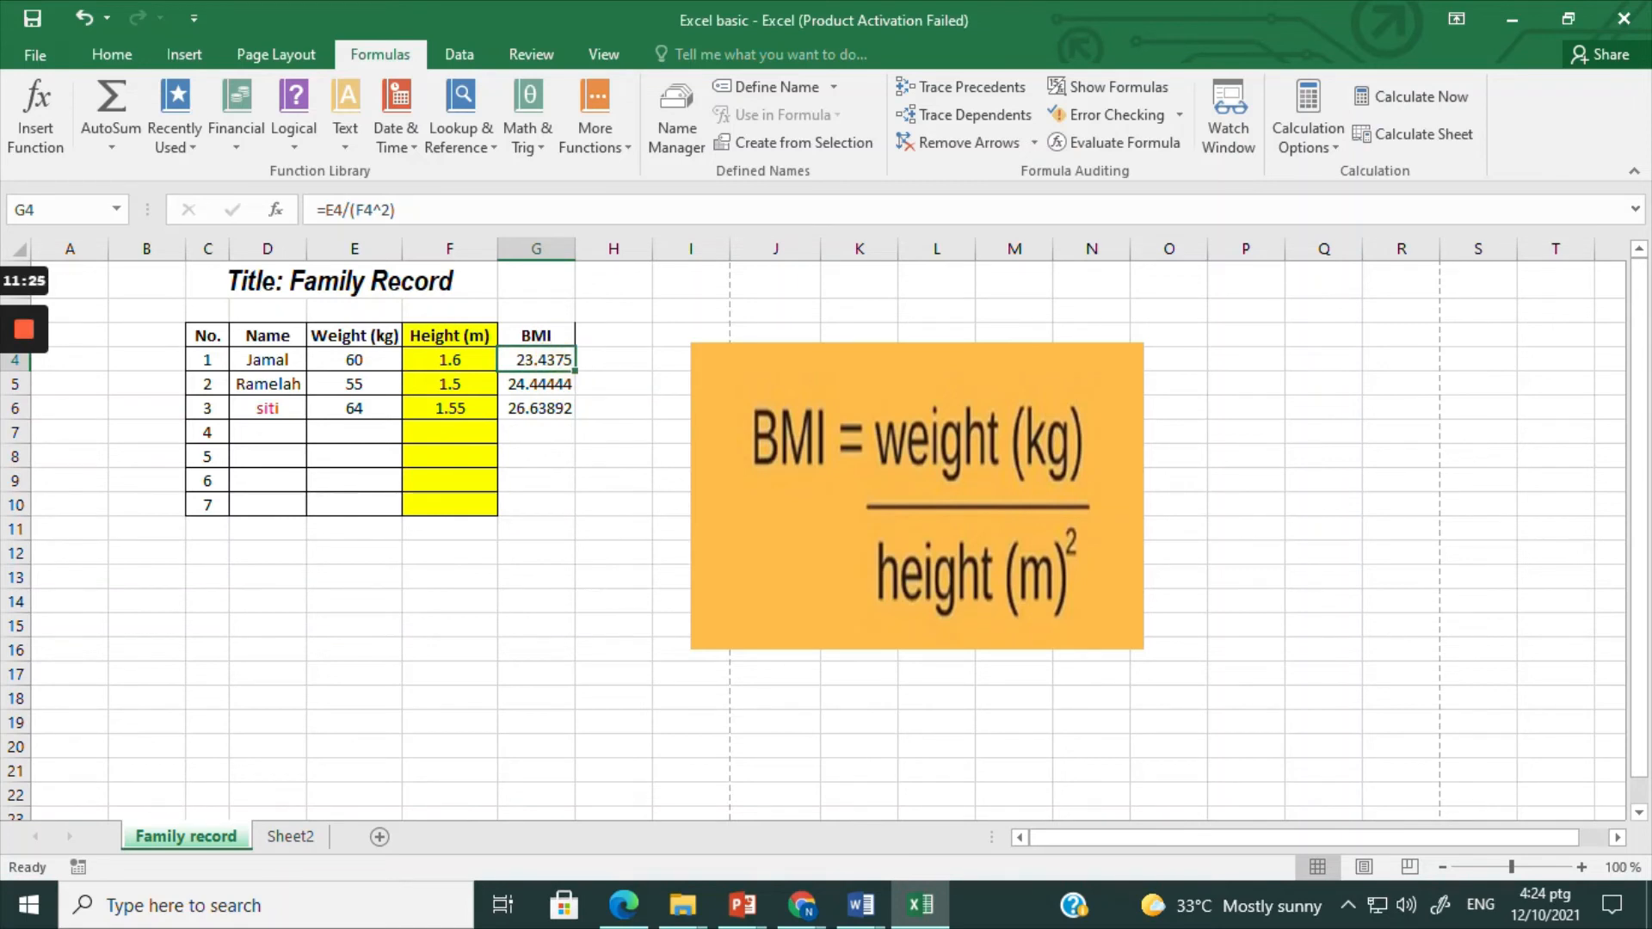
{"action": "right_click", "coordinate": [557, 363]}
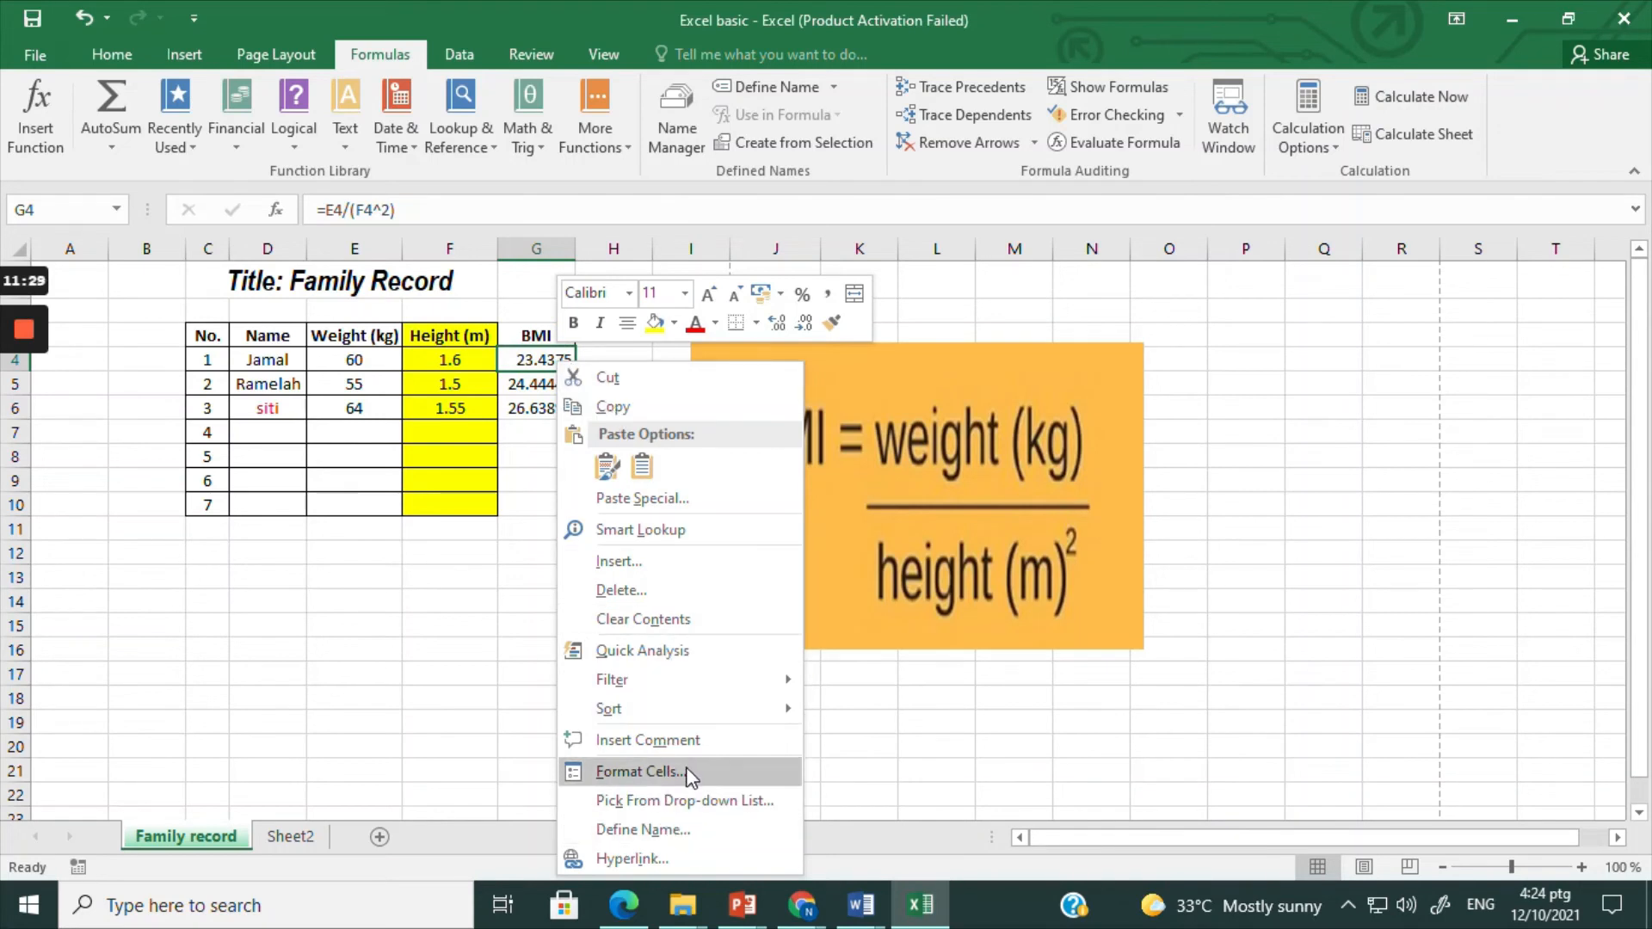
{"action": "left_click", "coordinate": [641, 772]}
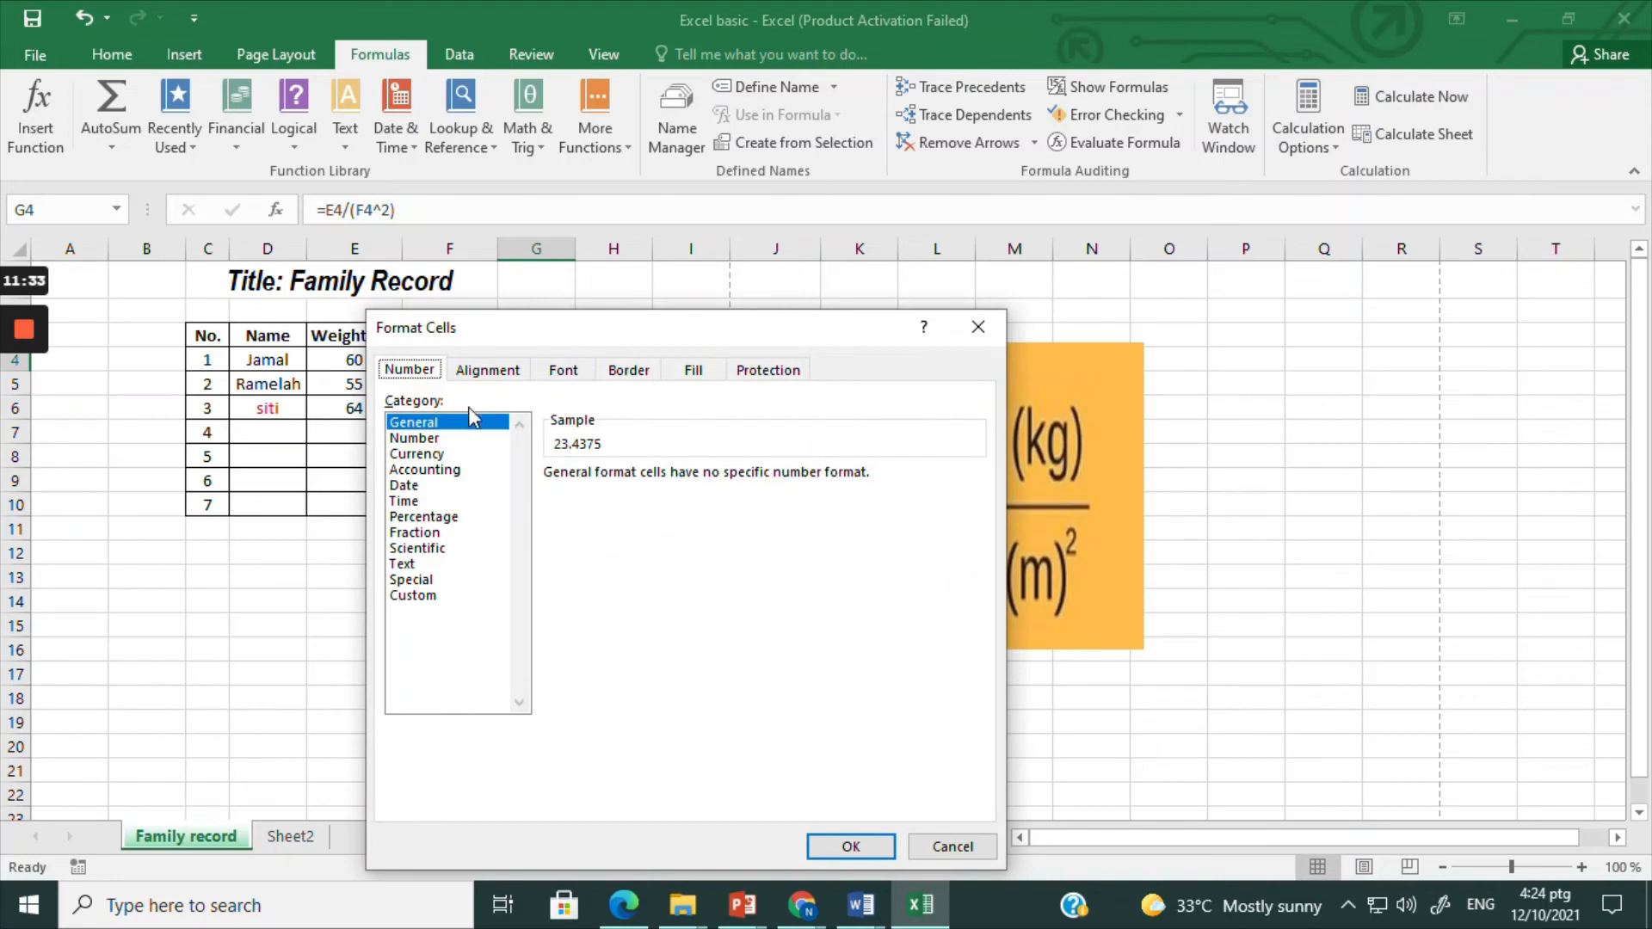
{"action": "left_click", "coordinate": [438, 439]}
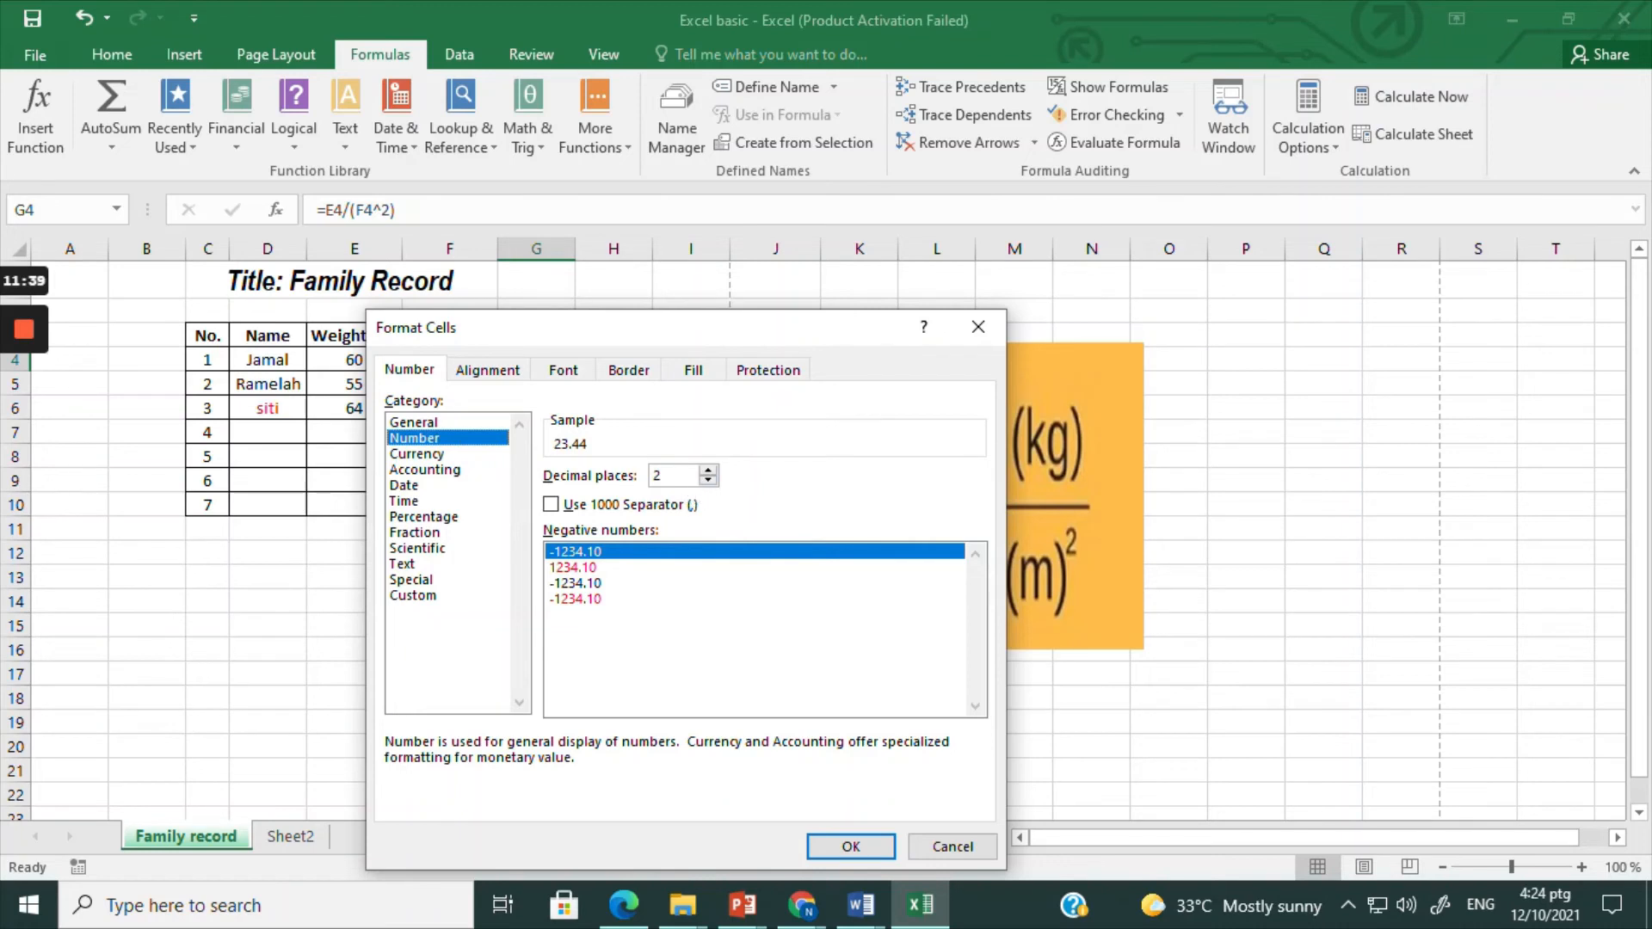
{"action": "left_click", "coordinate": [708, 481]}
{"action": "left_click", "coordinate": [708, 481]}
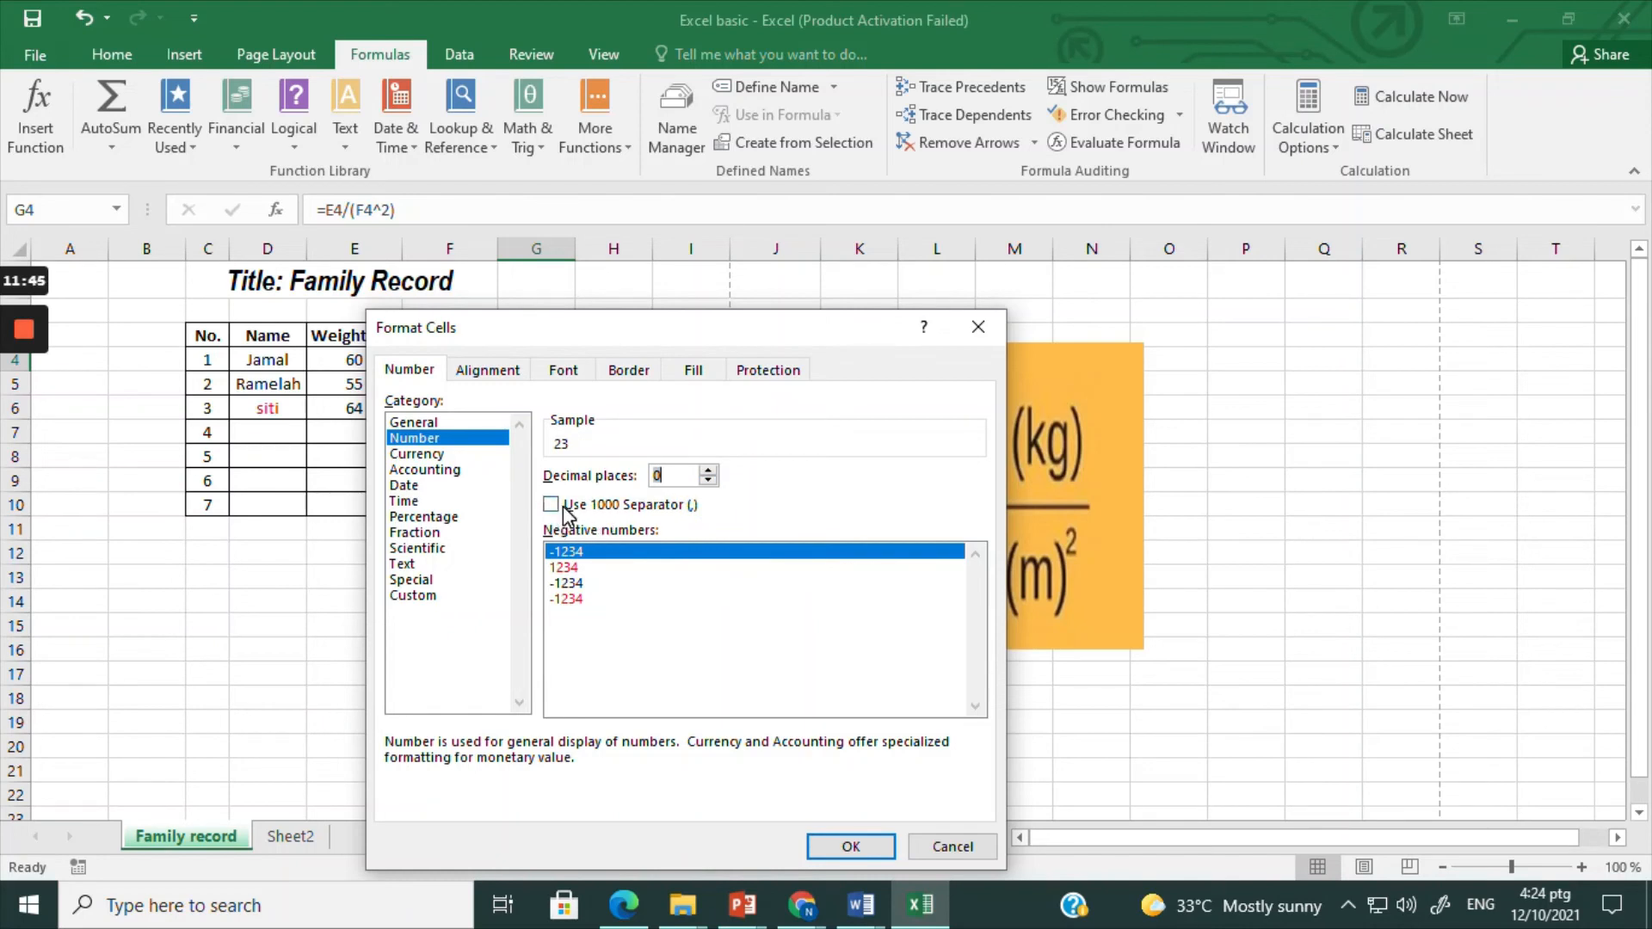
{"action": "left_click", "coordinate": [873, 846]}
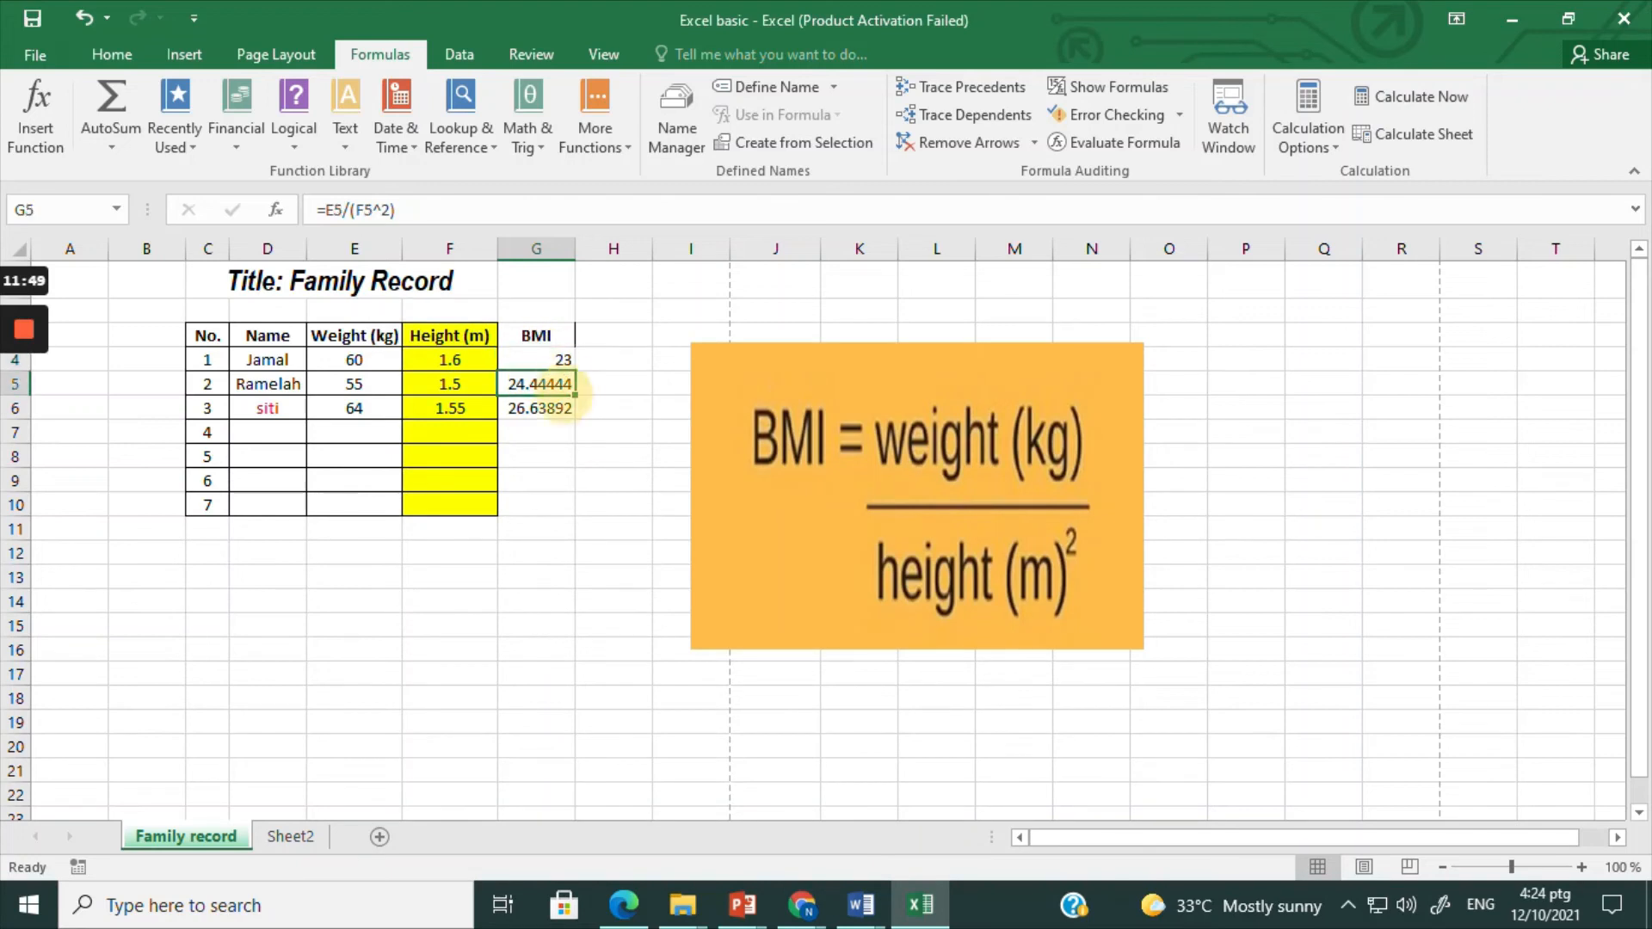
Step: Fill cell G4 with its whole-number format down to G6 and check the formulas in those three BMI cells
{"action": "left_click_drag", "start_coordinate": [574, 371], "coordinate": [576, 412]}
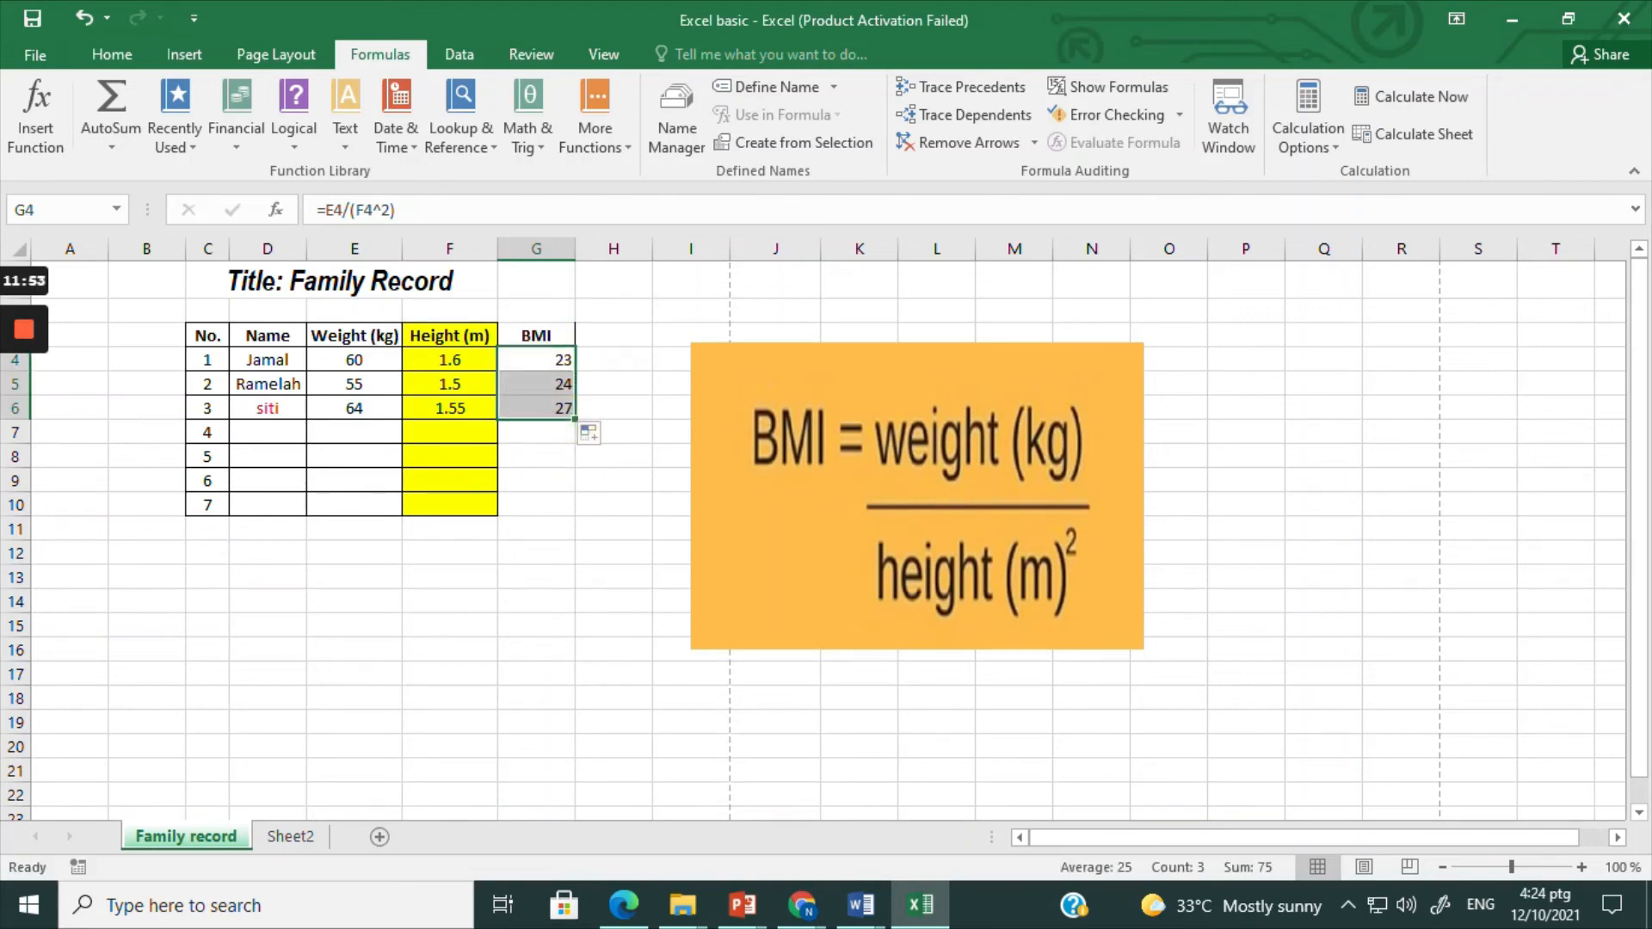
{"action": "left_click", "coordinate": [551, 360]}
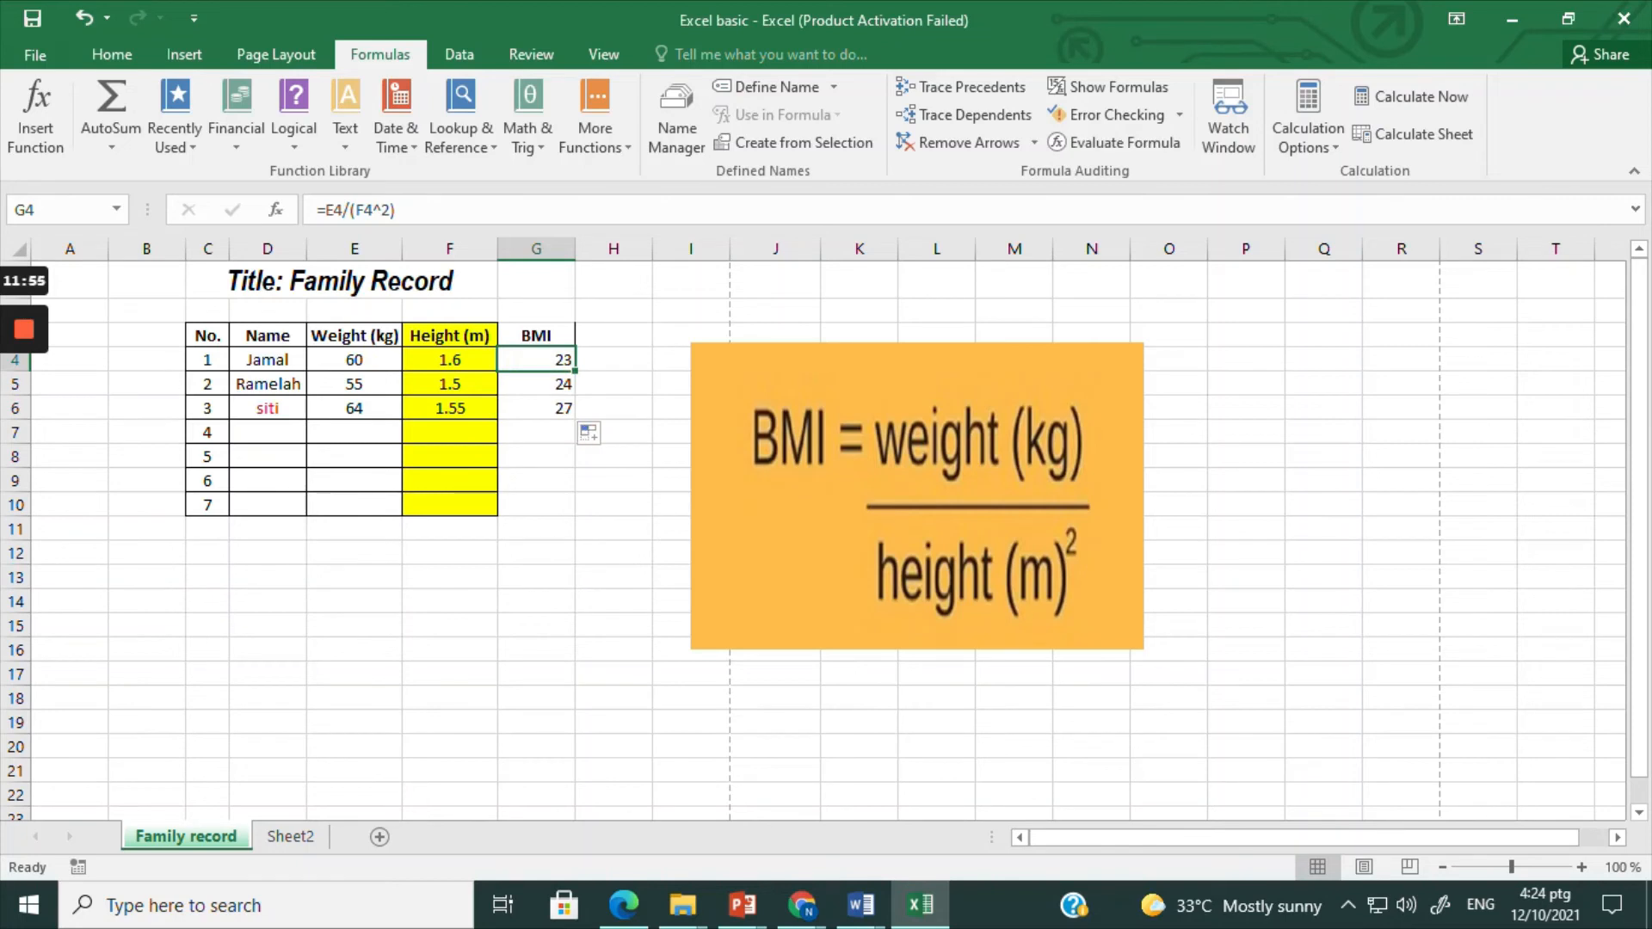
{"action": "left_click", "coordinate": [544, 384]}
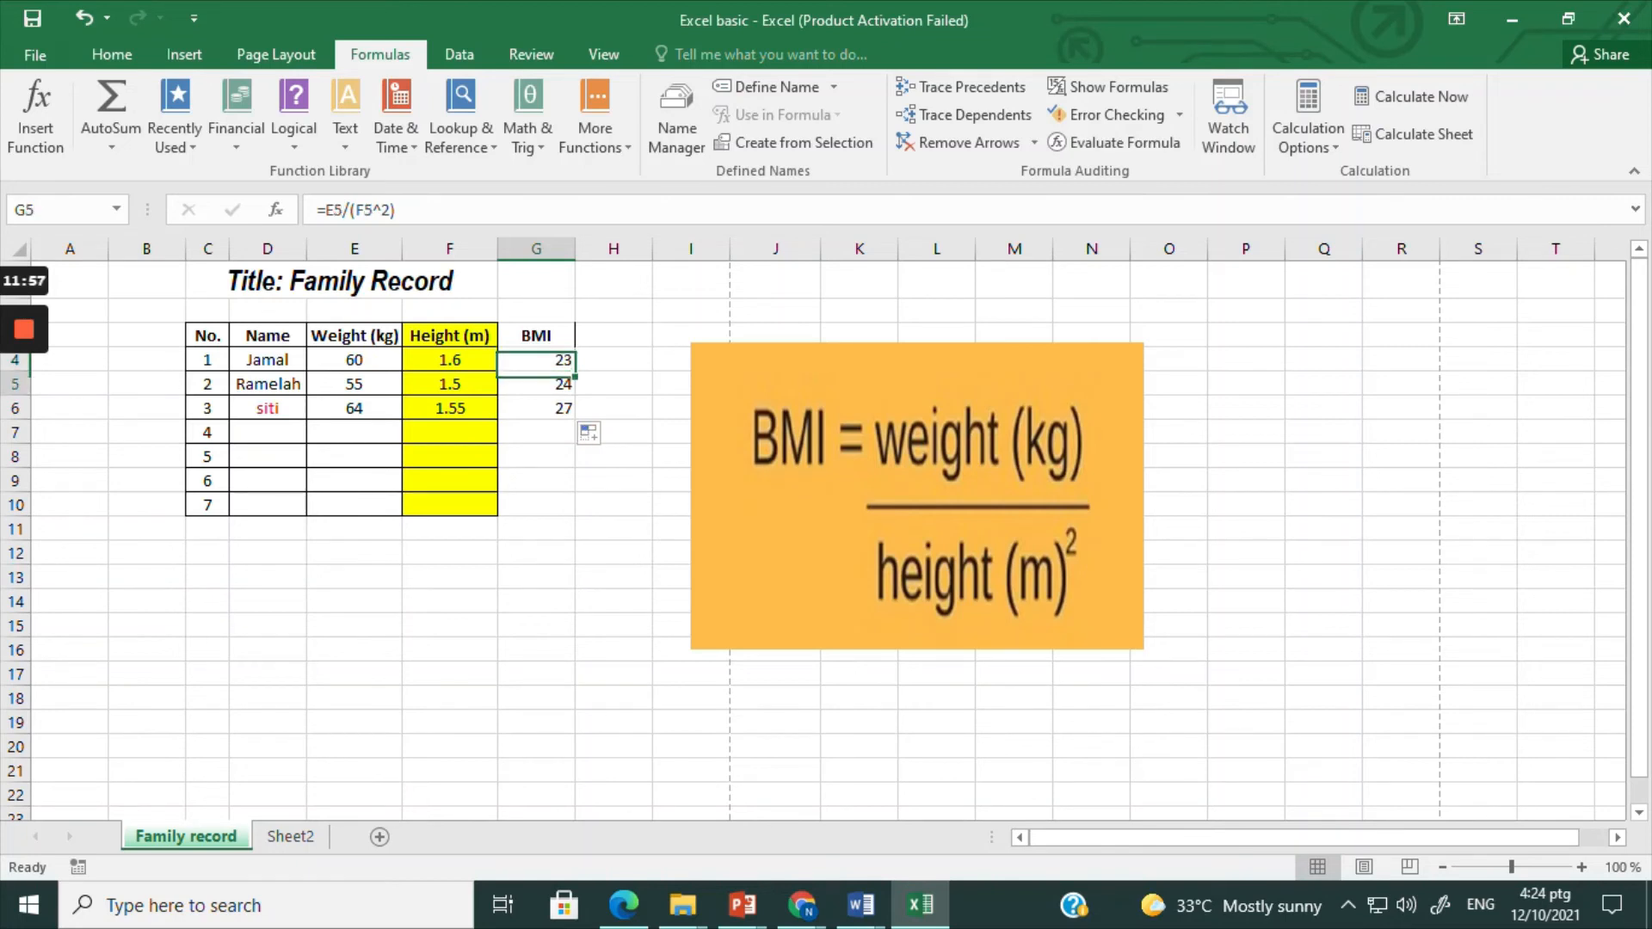
{"action": "left_click", "coordinate": [548, 402]}
{"action": "left_click", "coordinate": [533, 360]}
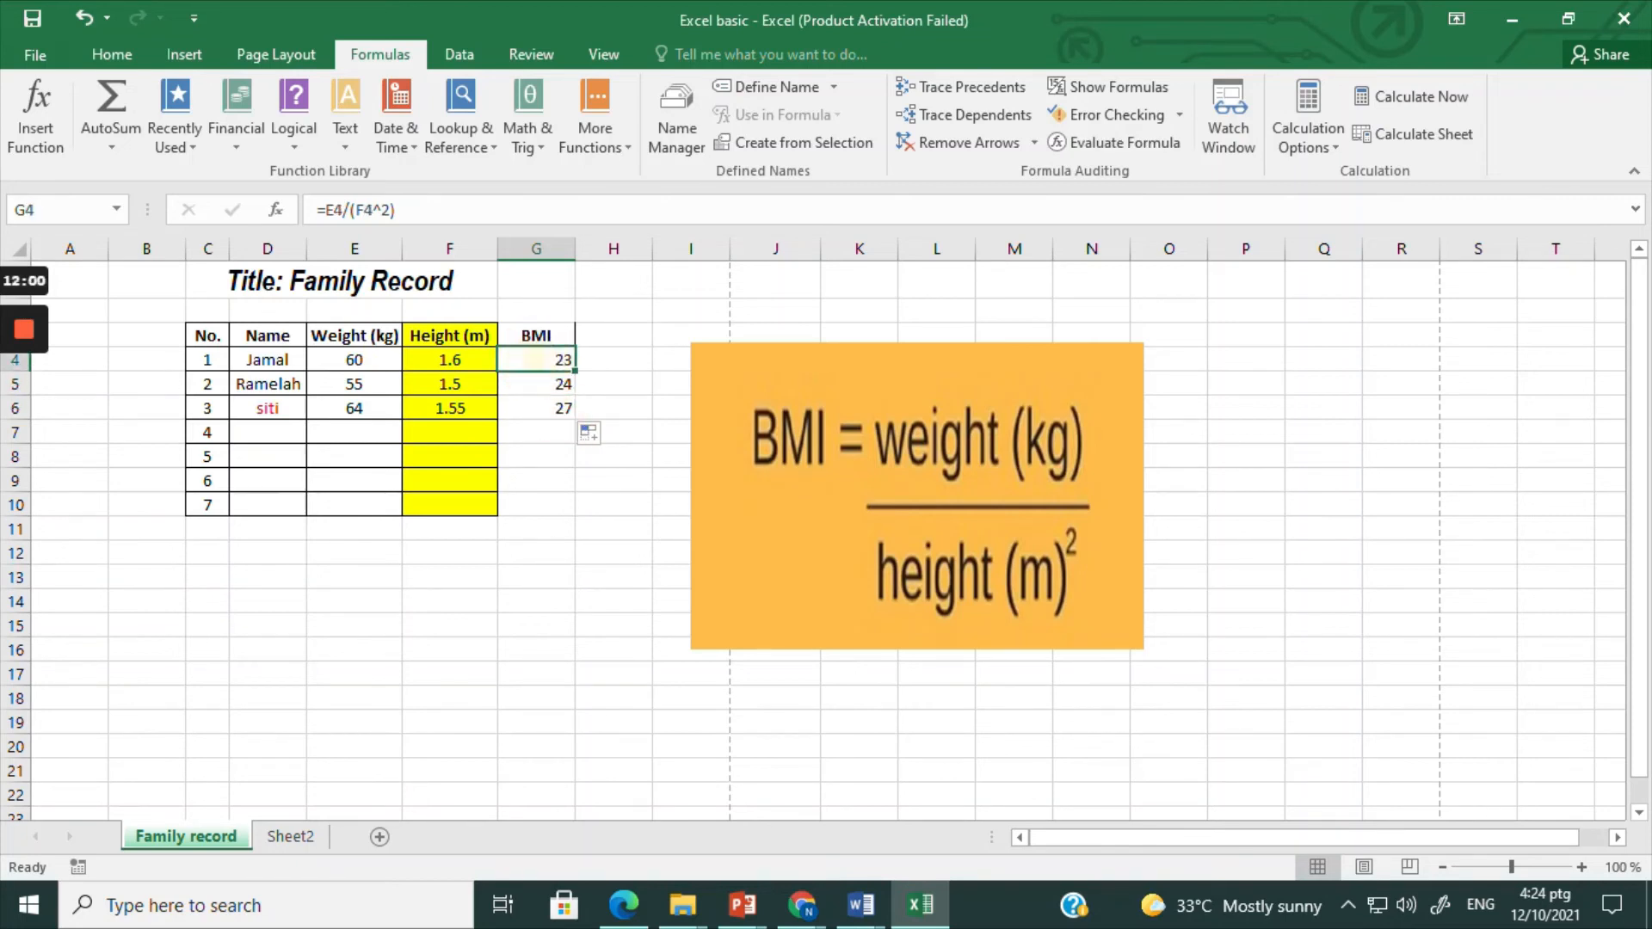
Step: Enter the fourth family member's name in cell D7
{"action": "left_click", "coordinate": [271, 434]}
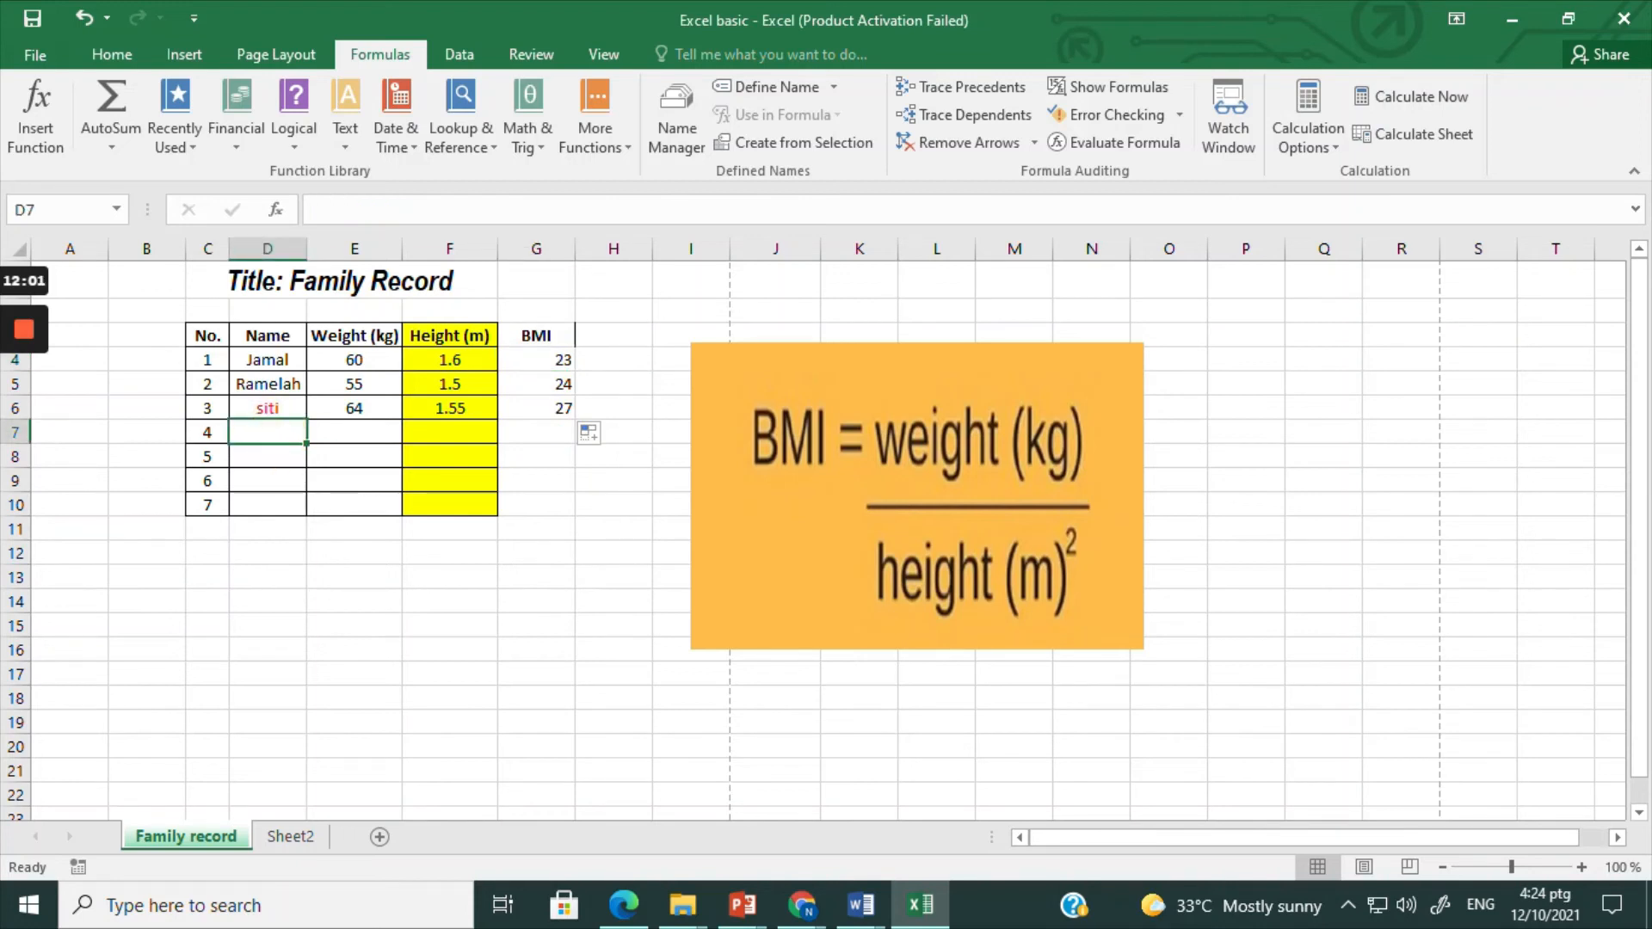
{"action": "type", "text": "norma"}
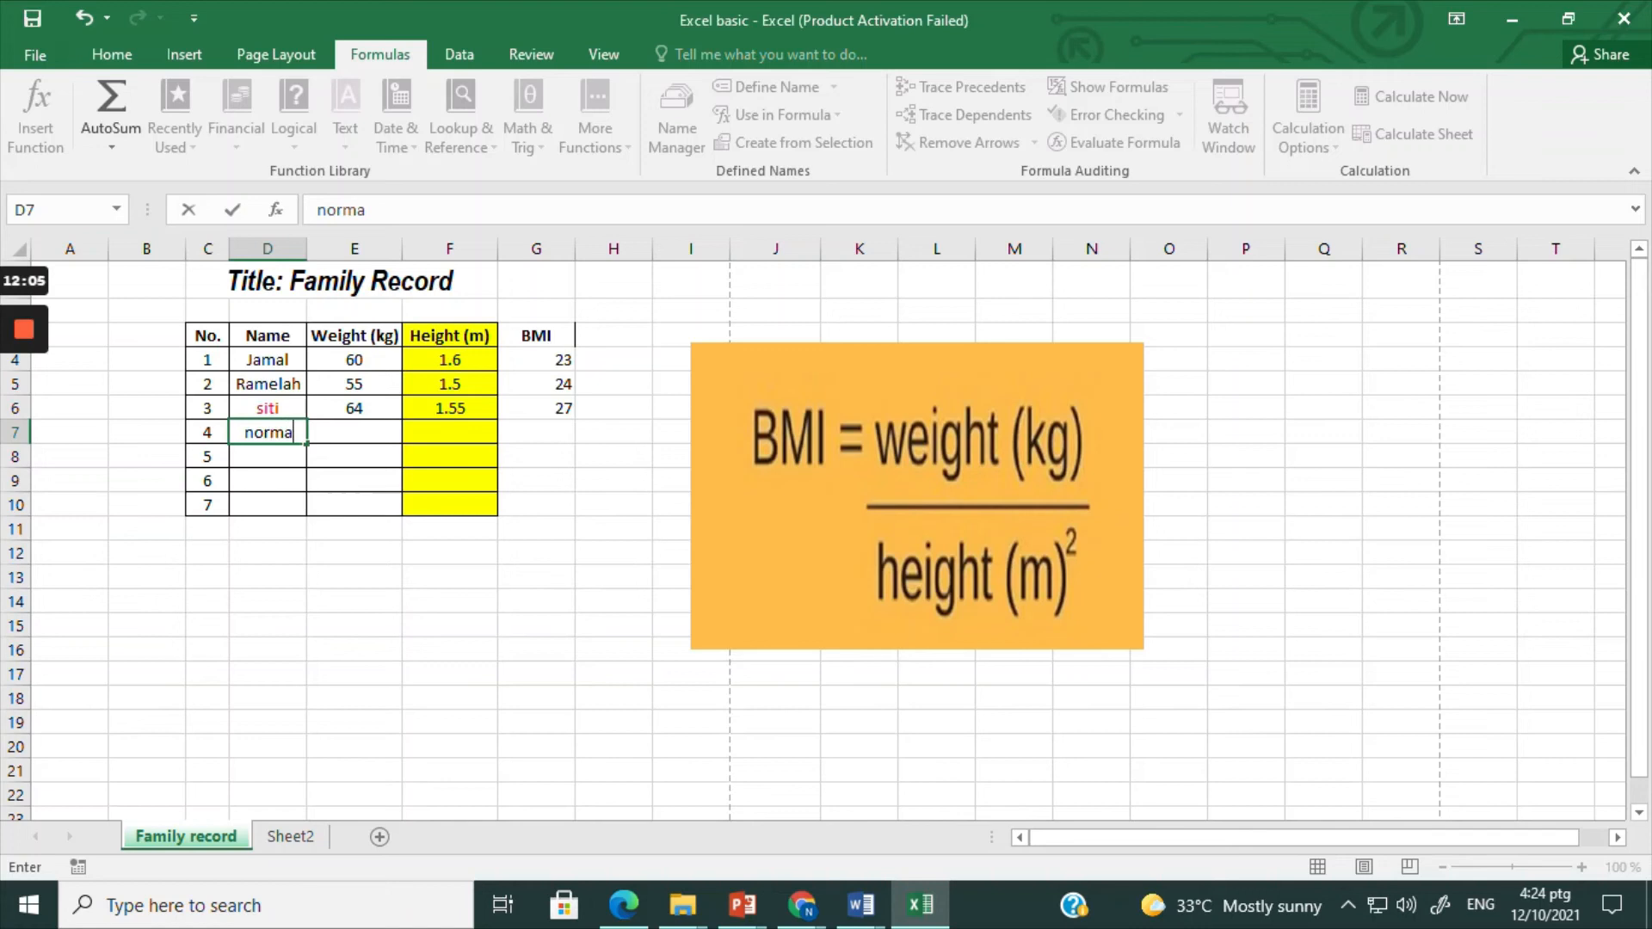
{"action": "left_click", "coordinate": [344, 432]}
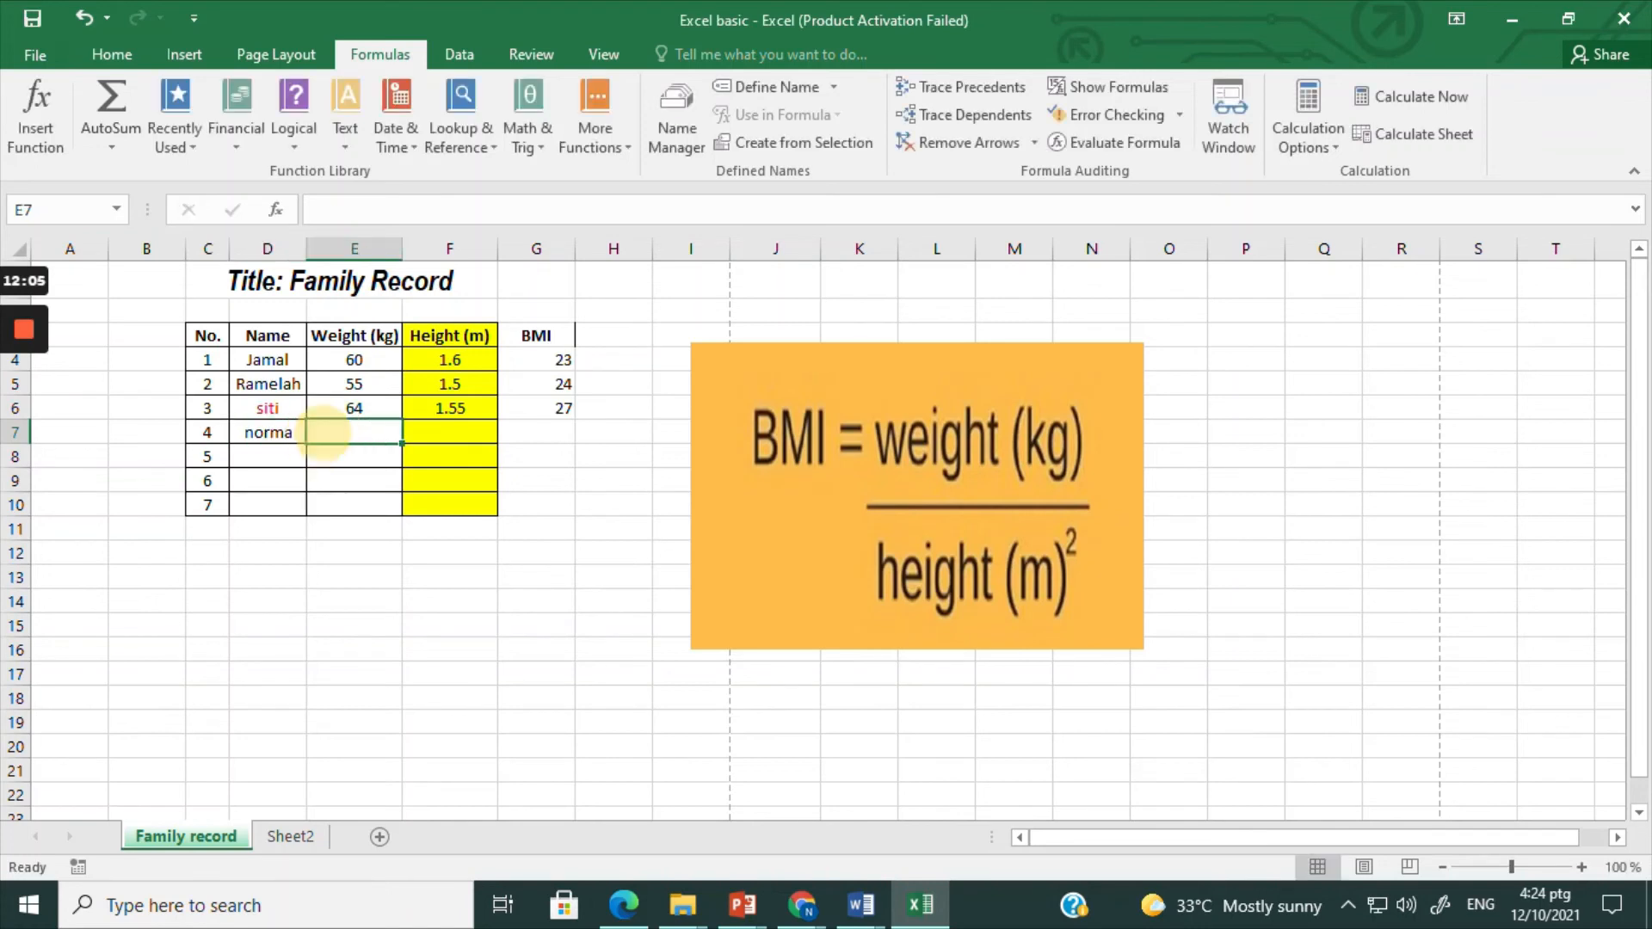
Step: Enter the fourth family member's weight of 68 kg in E7 and height of 1.6 m in F7
{"action": "type", "text": "68"}
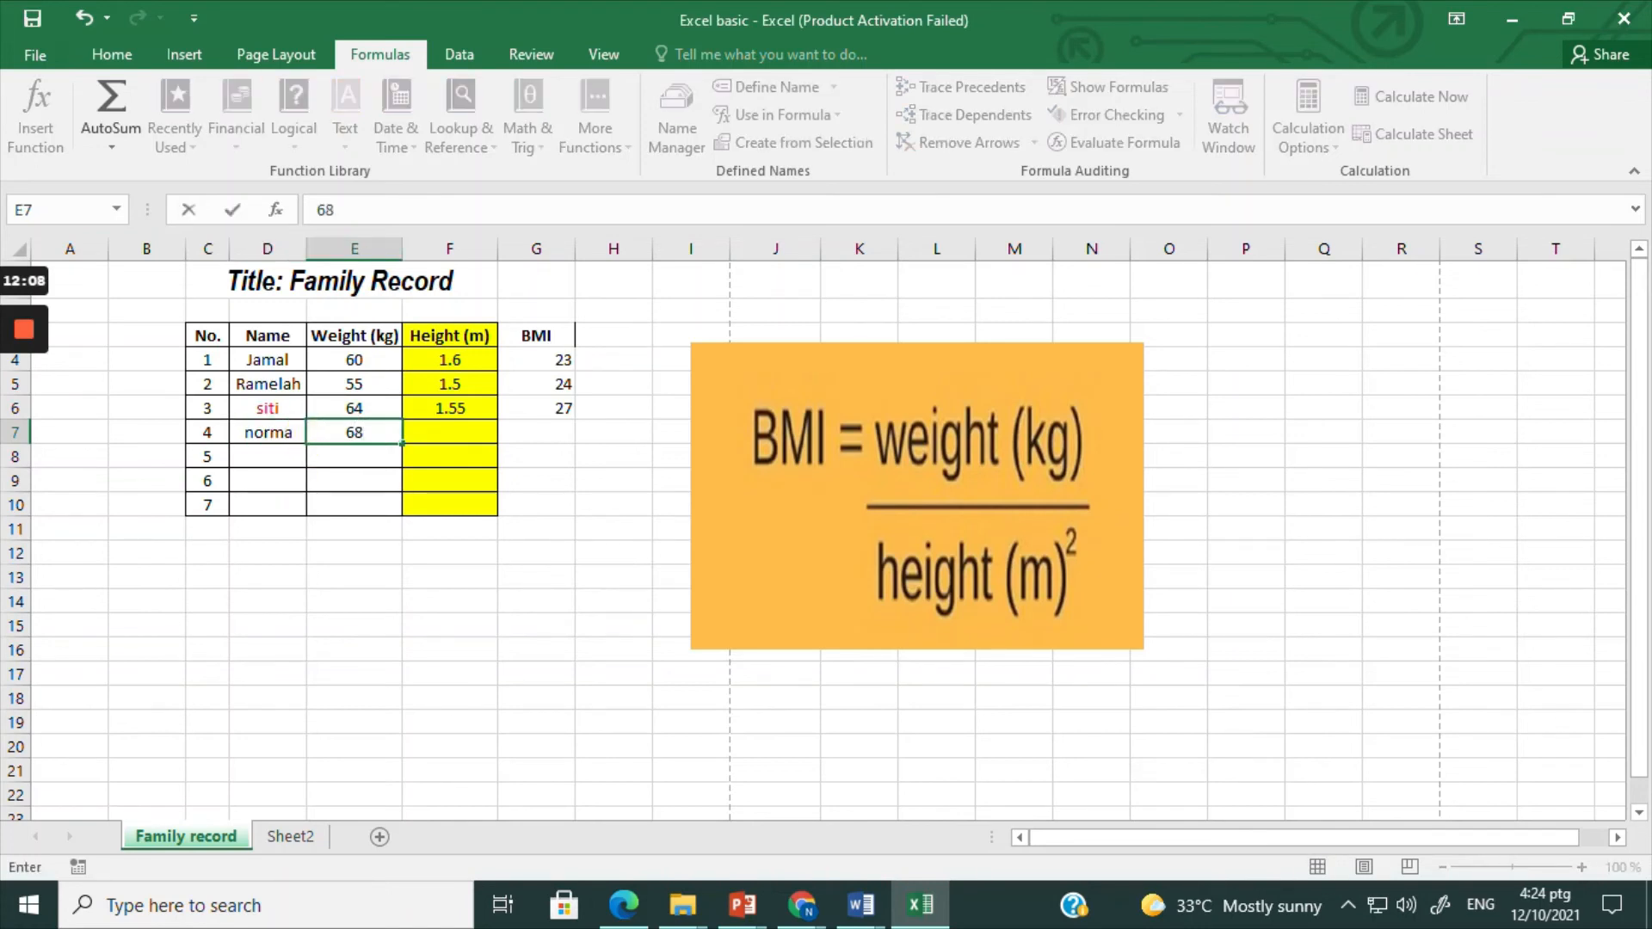
{"action": "left_click", "coordinate": [444, 430]}
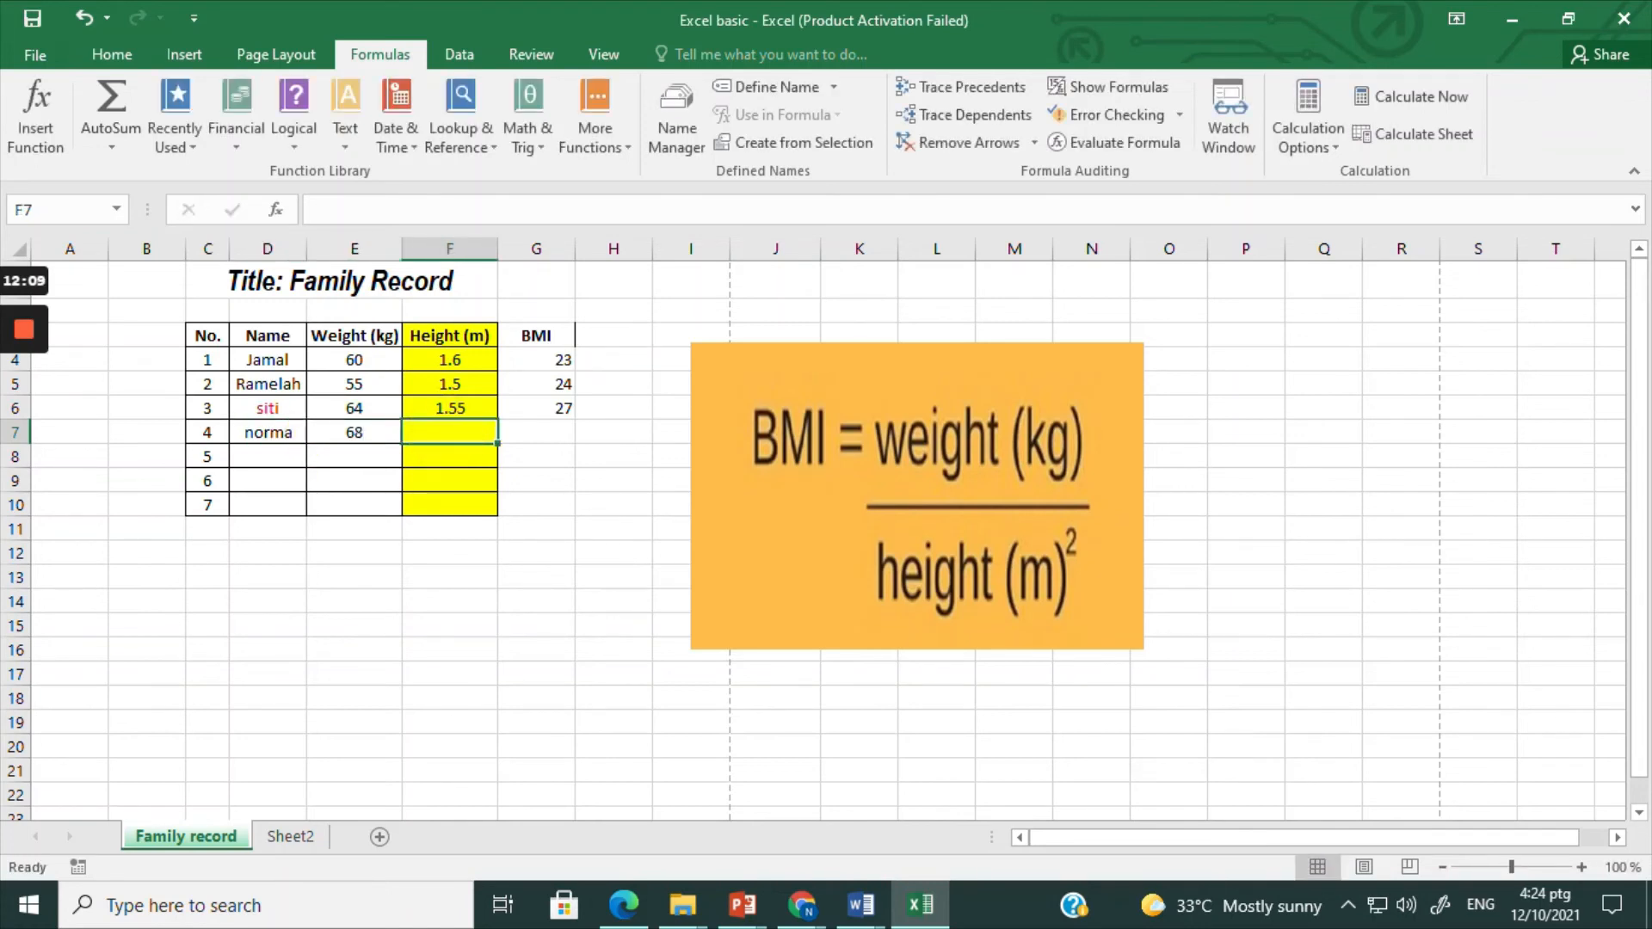
{"action": "type", "text": "1.6"}
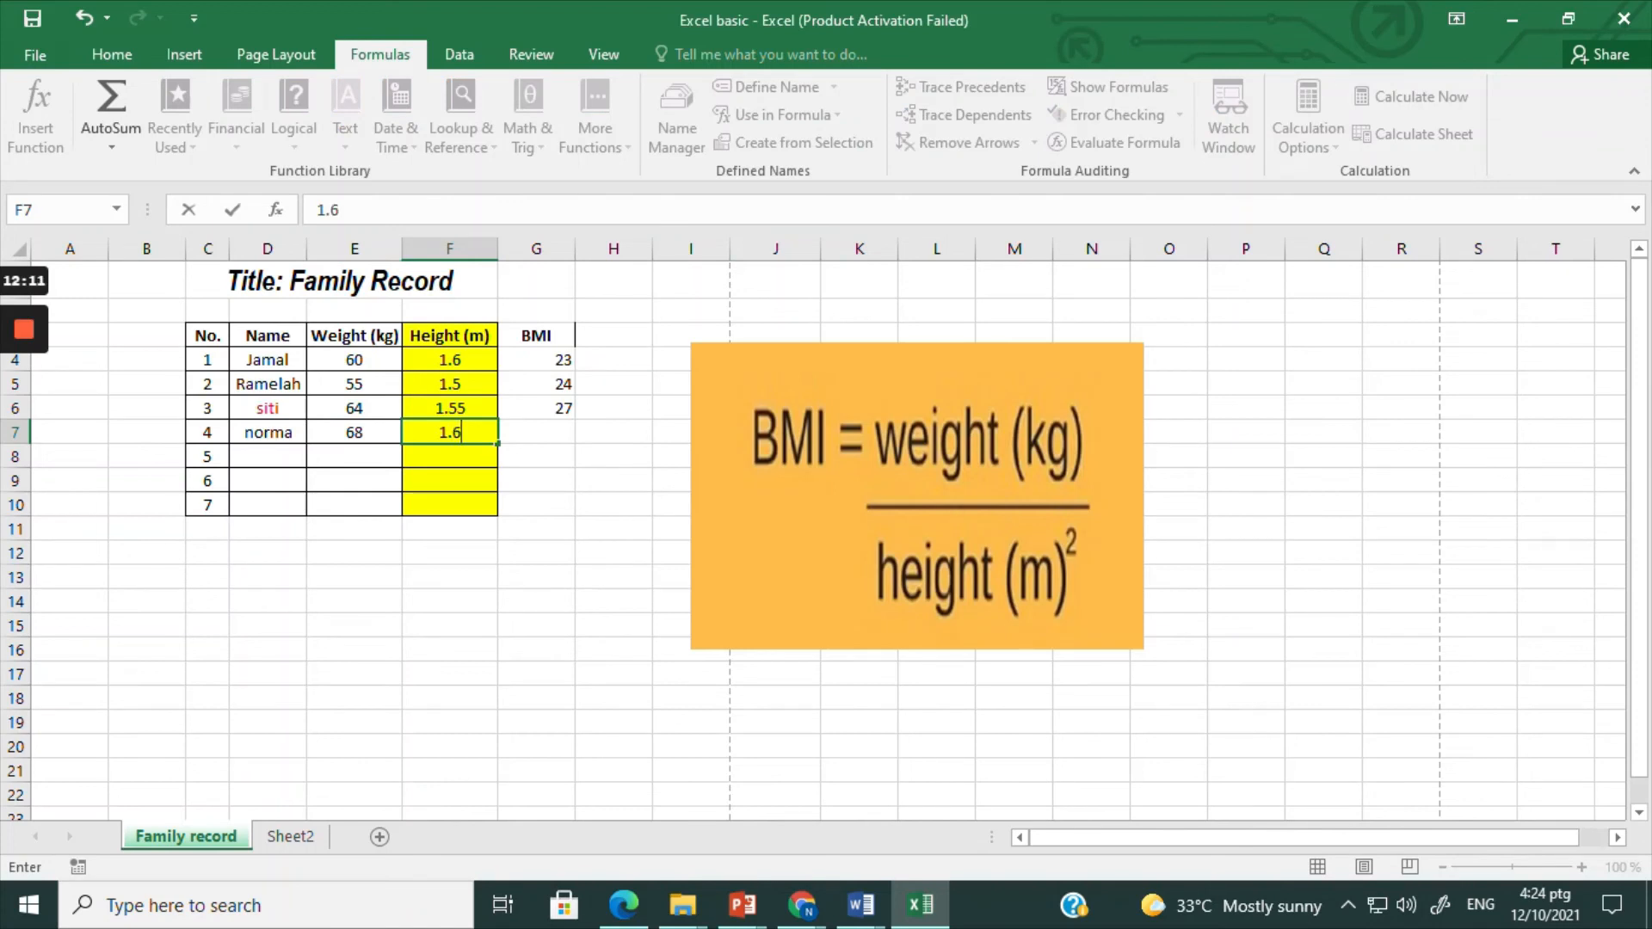
{"action": "left_click", "coordinate": [528, 428]}
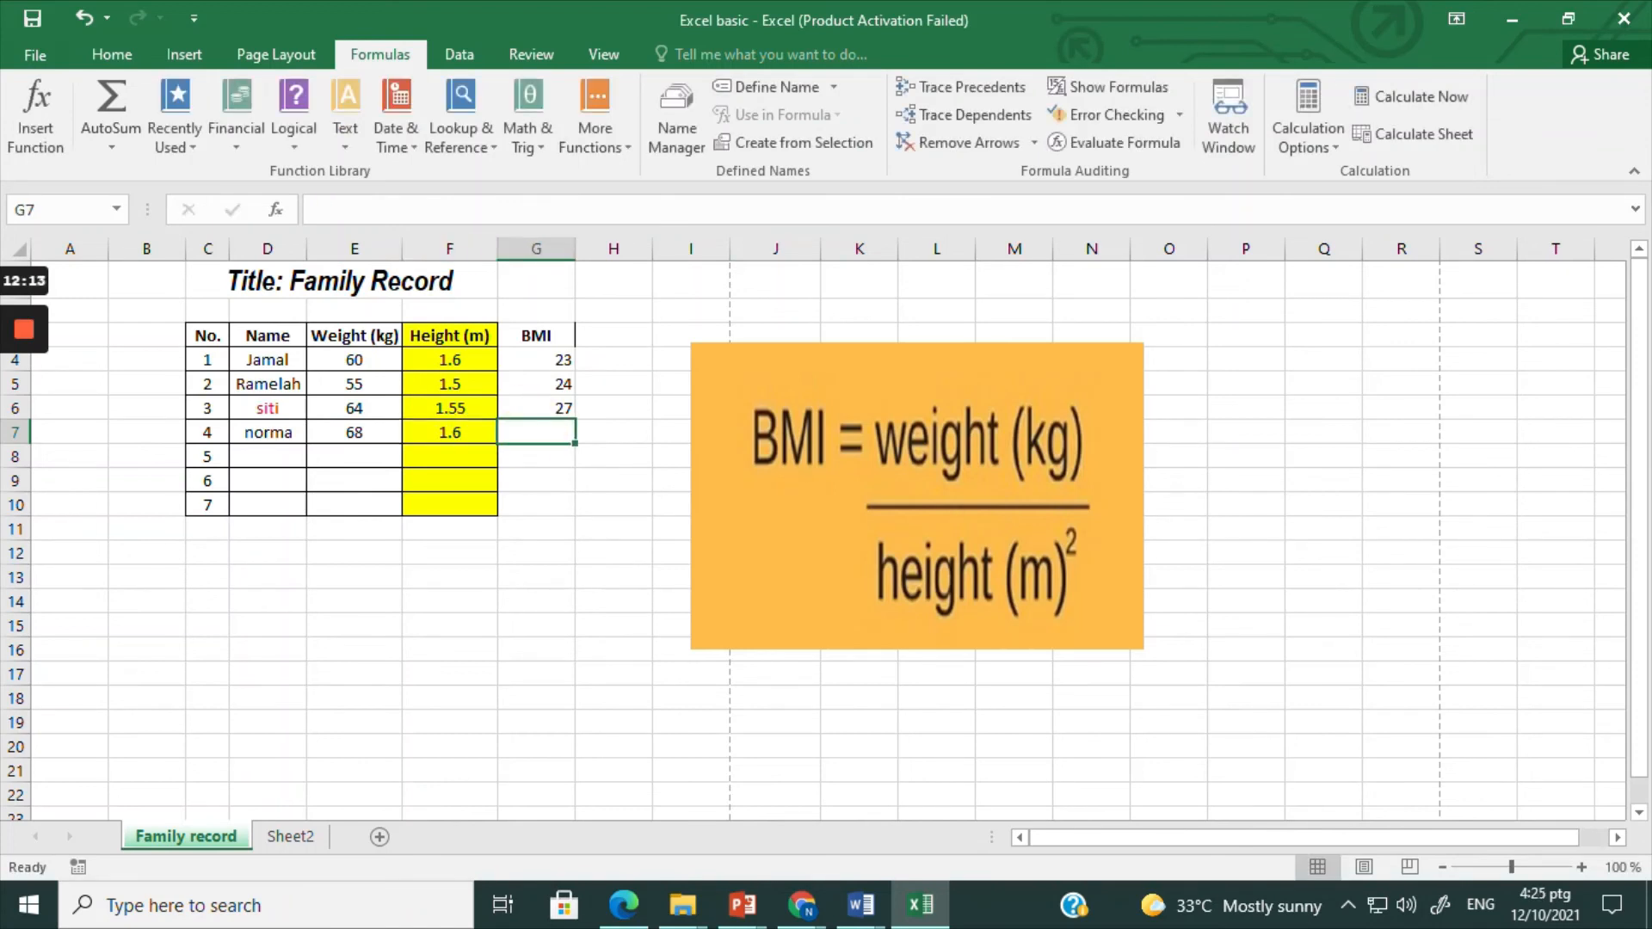
Step: Add the fifth family member in row 8 with the member's name, weight 58 and height 1.57
{"action": "left_click", "coordinate": [285, 459]}
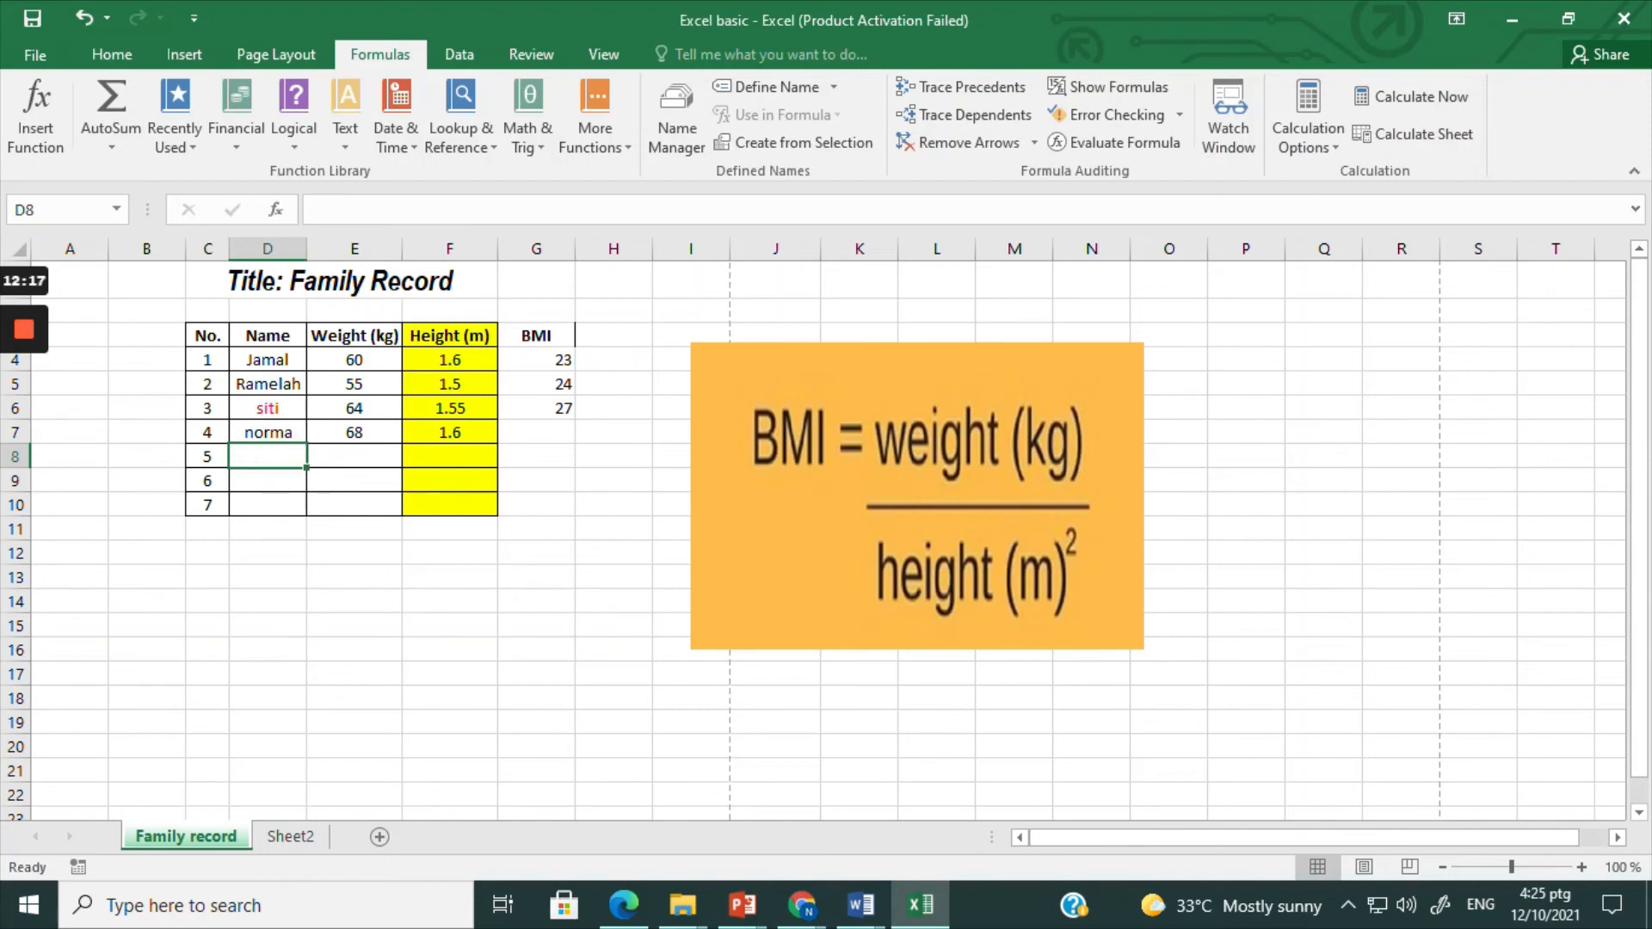
{"action": "type", "text": "zai"}
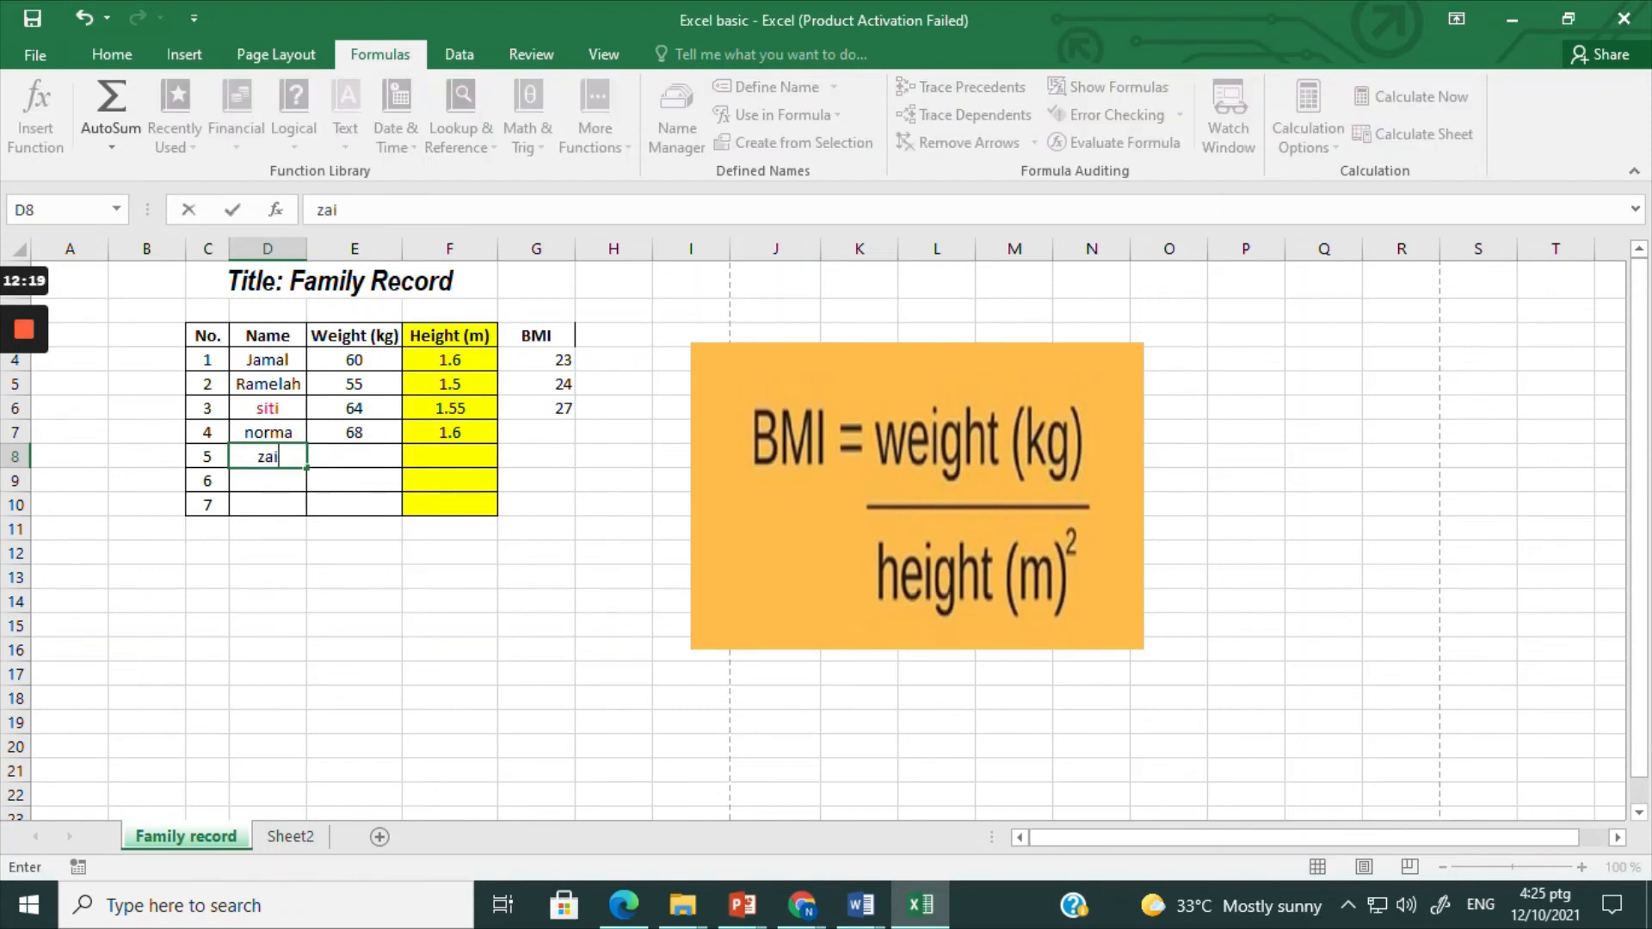
{"action": "key", "text": "Tab"}
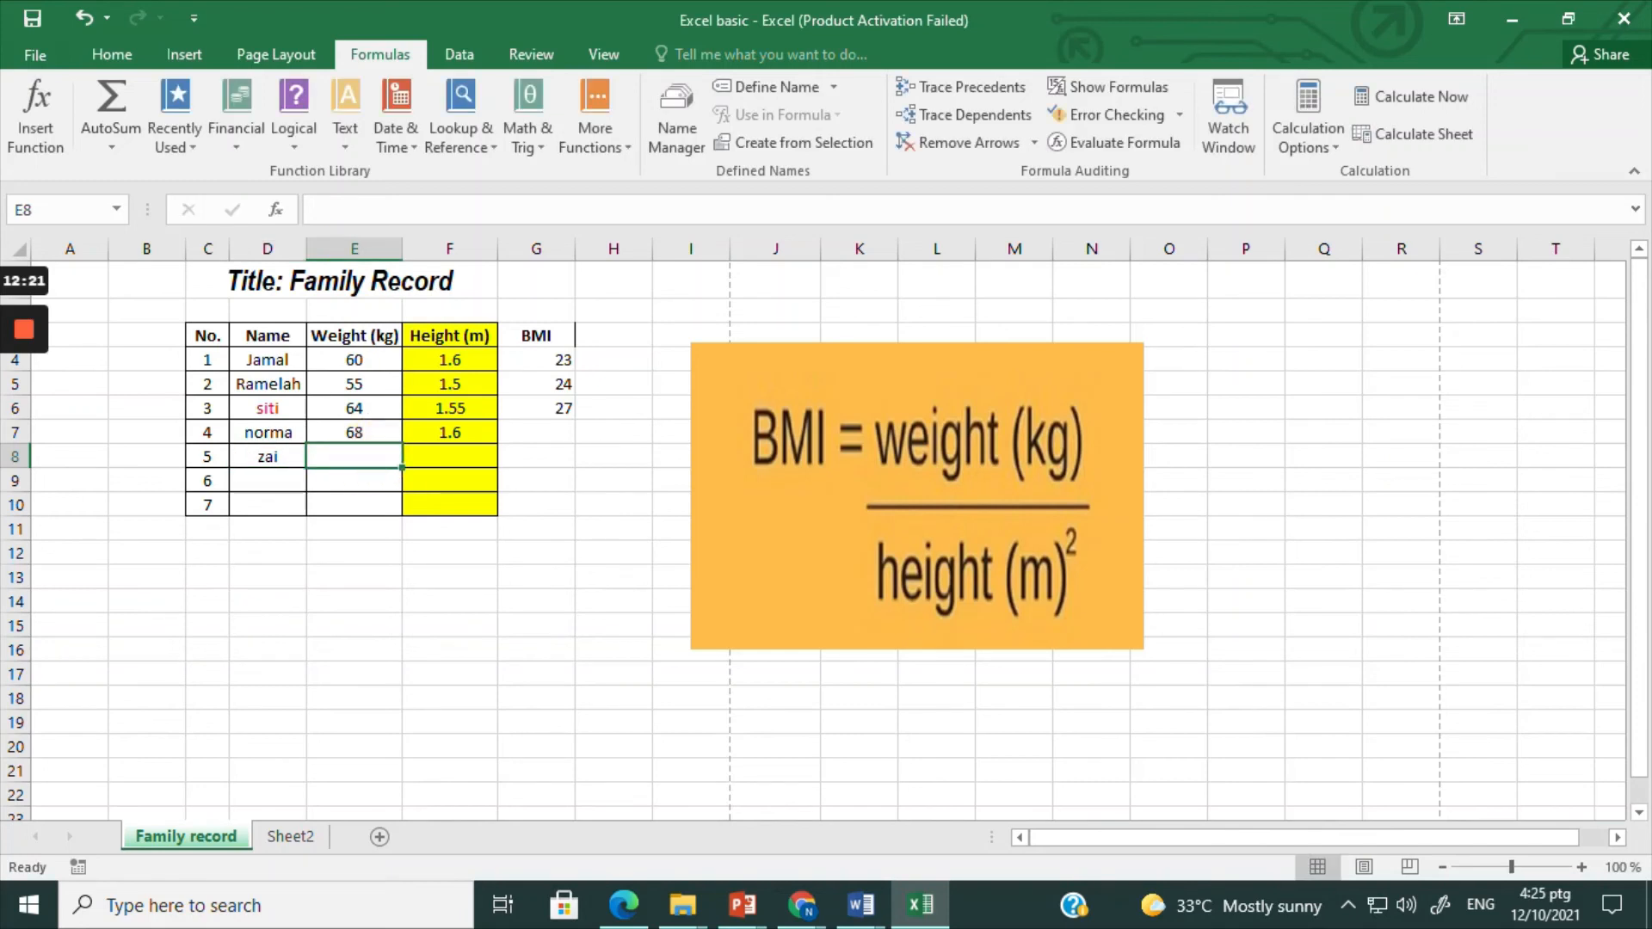
{"action": "type", "text": "58"}
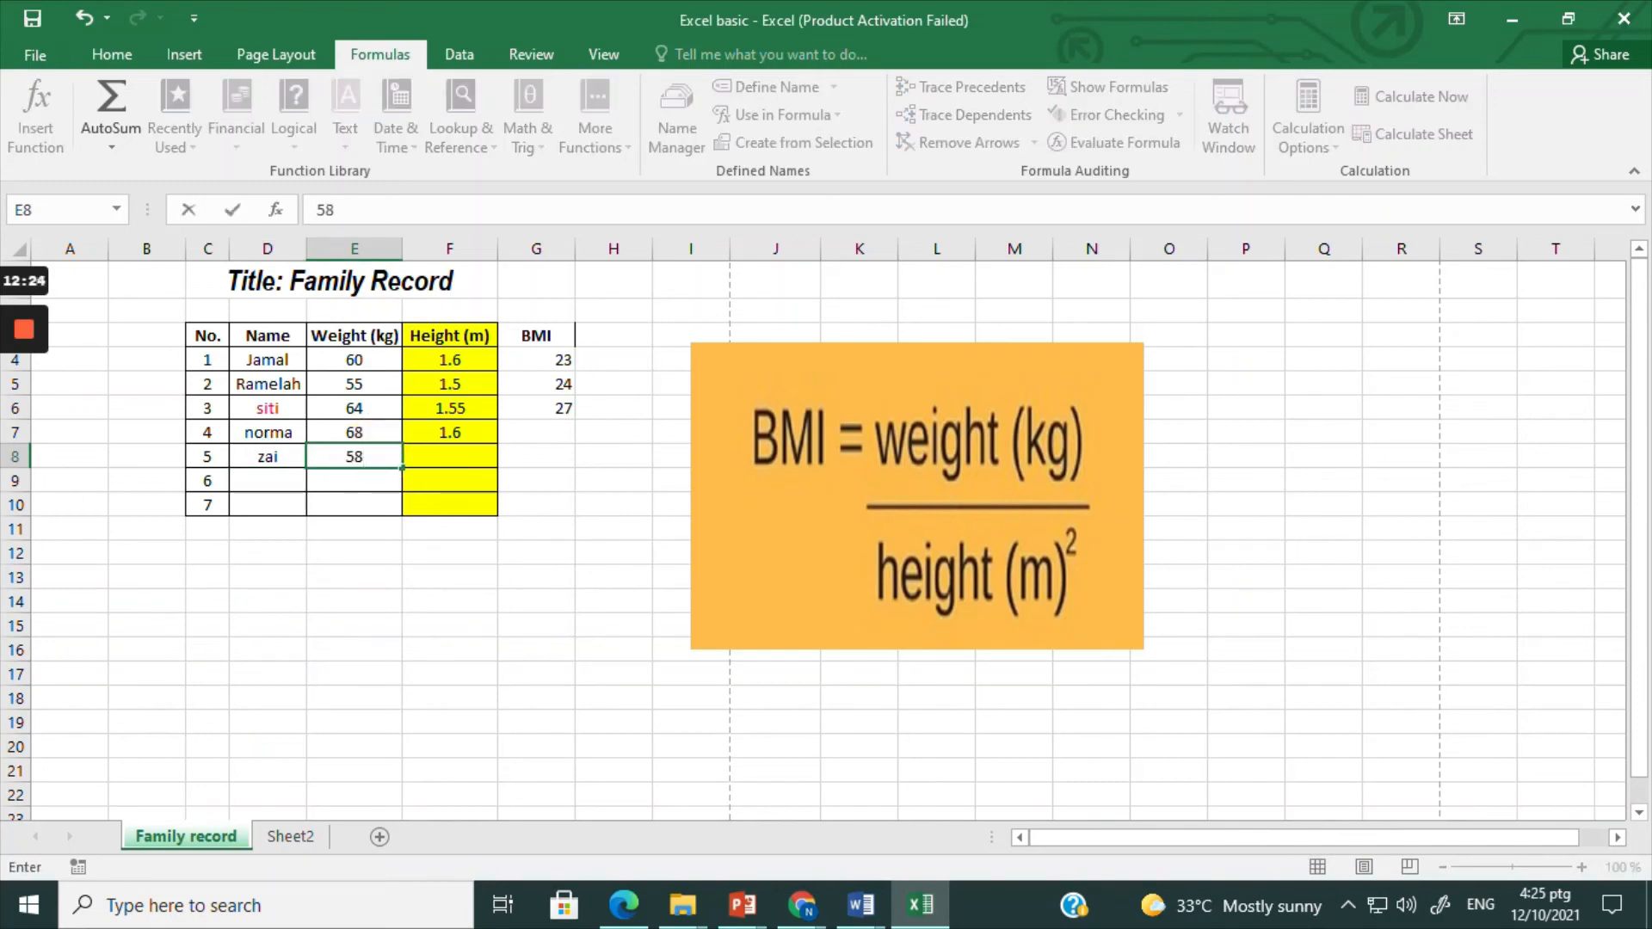
{"action": "key", "text": "Tab"}
{"action": "type", "text": "1."}
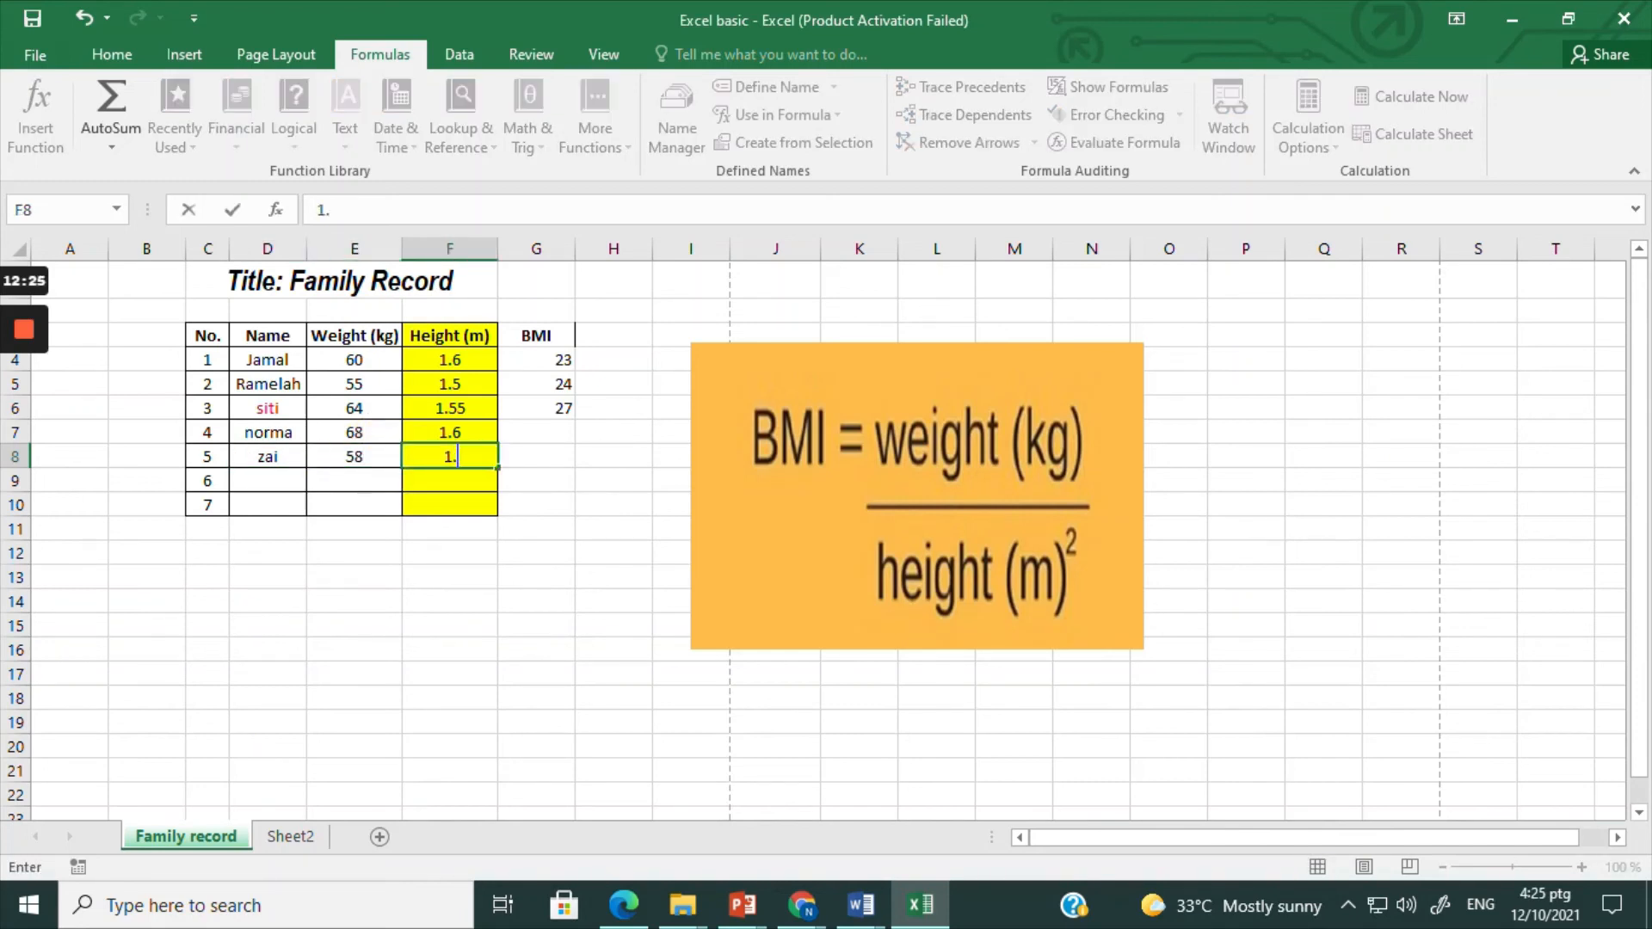
{"action": "type", "text": "57"}
{"action": "key", "text": "Return"}
Step: Enter the sixth family member's name in D9 and the weight of 64 kg in E9
{"action": "type", "text": "fir"}
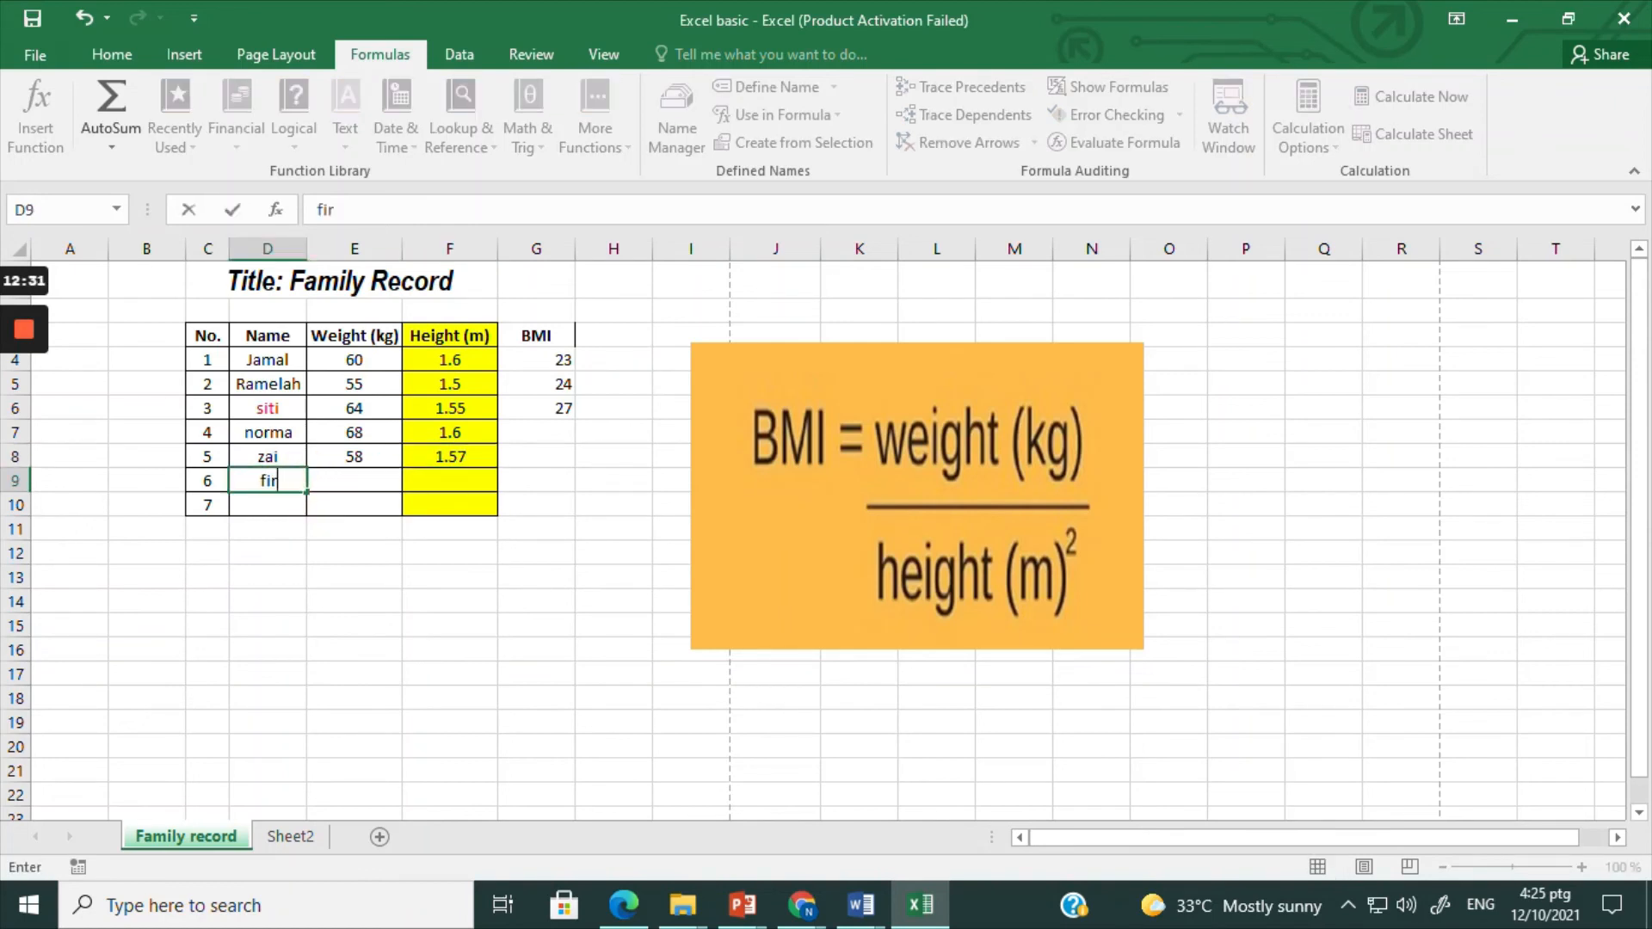
{"action": "key", "text": "Tab"}
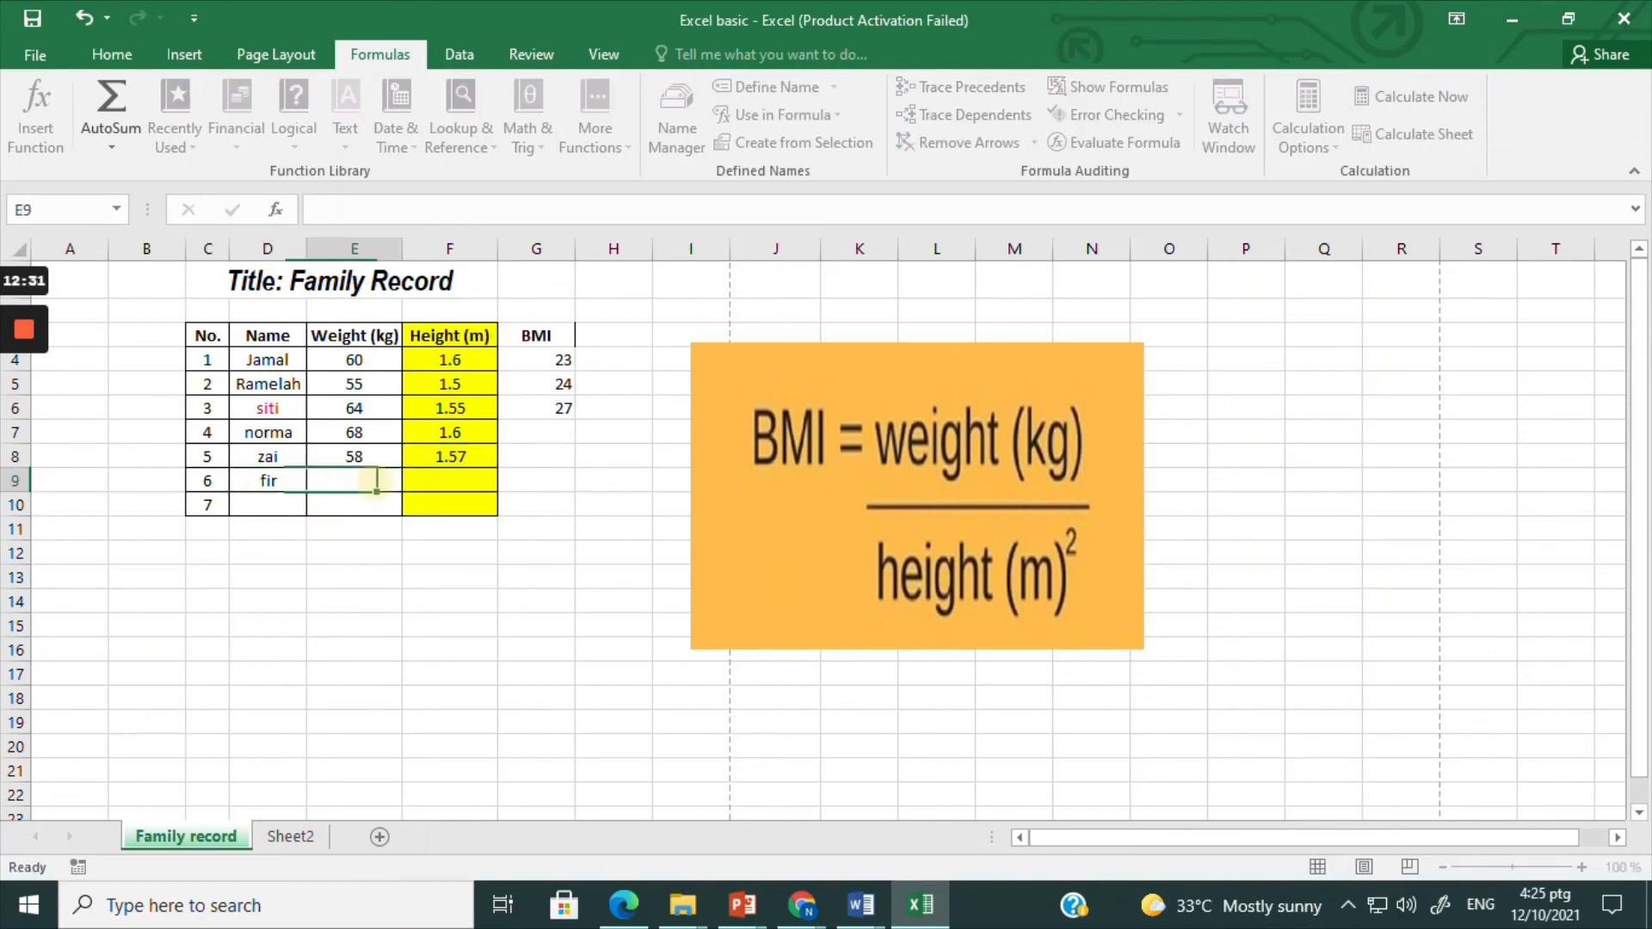
{"action": "type", "text": "64"}
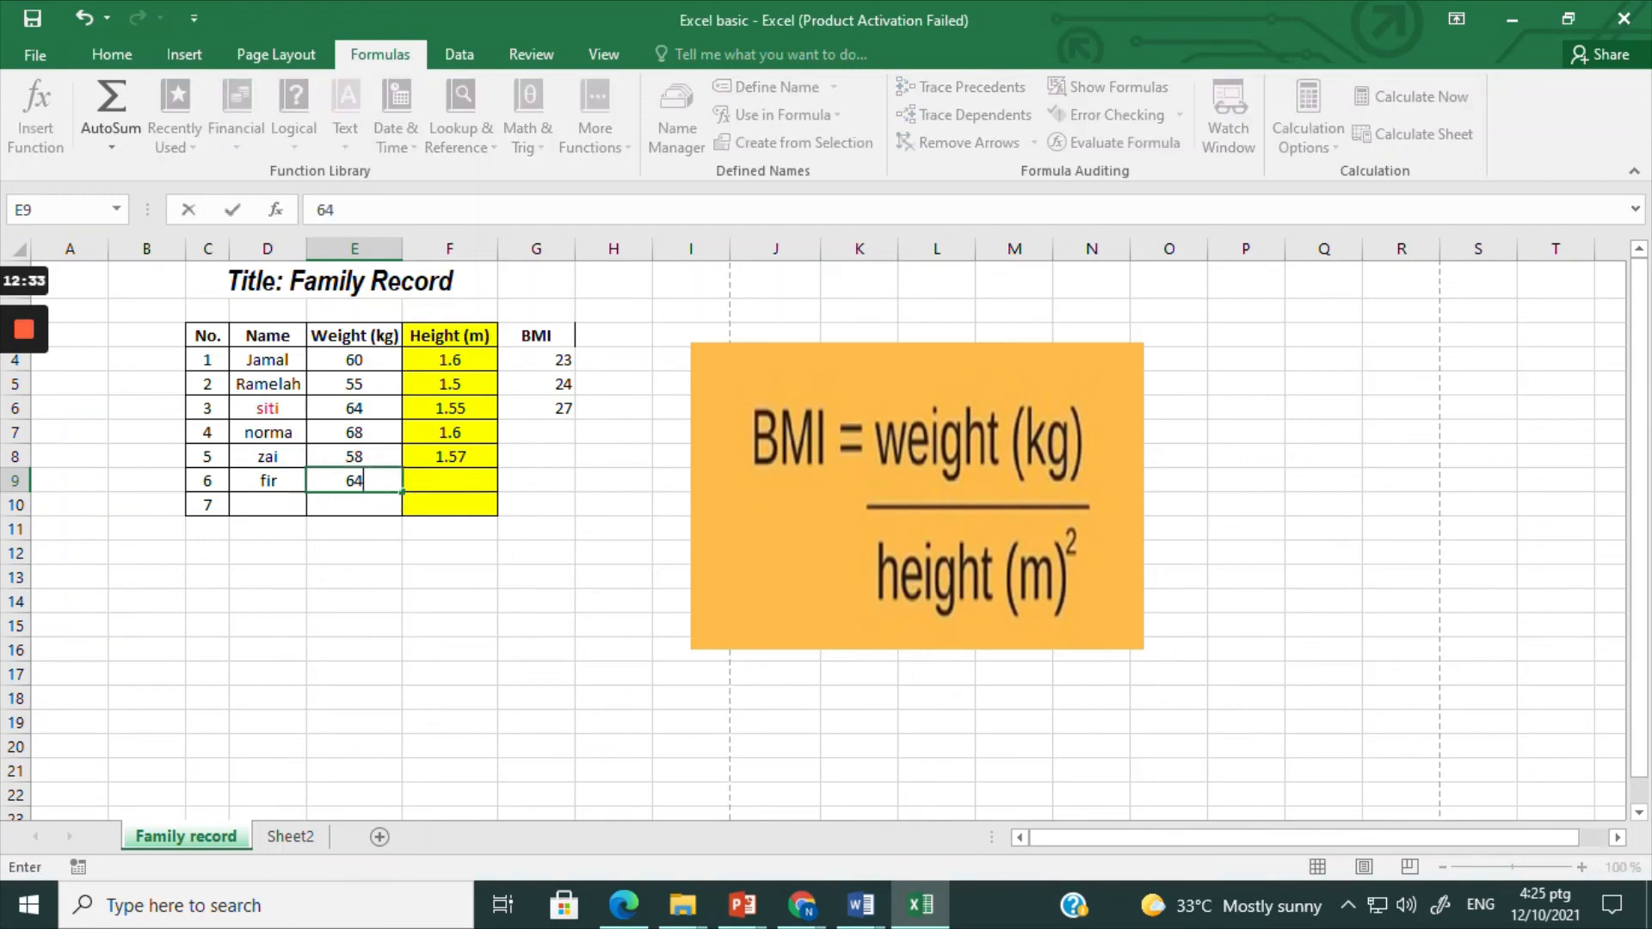
{"action": "left_click", "coordinate": [449, 456]}
{"action": "type", "text": "1.7"}
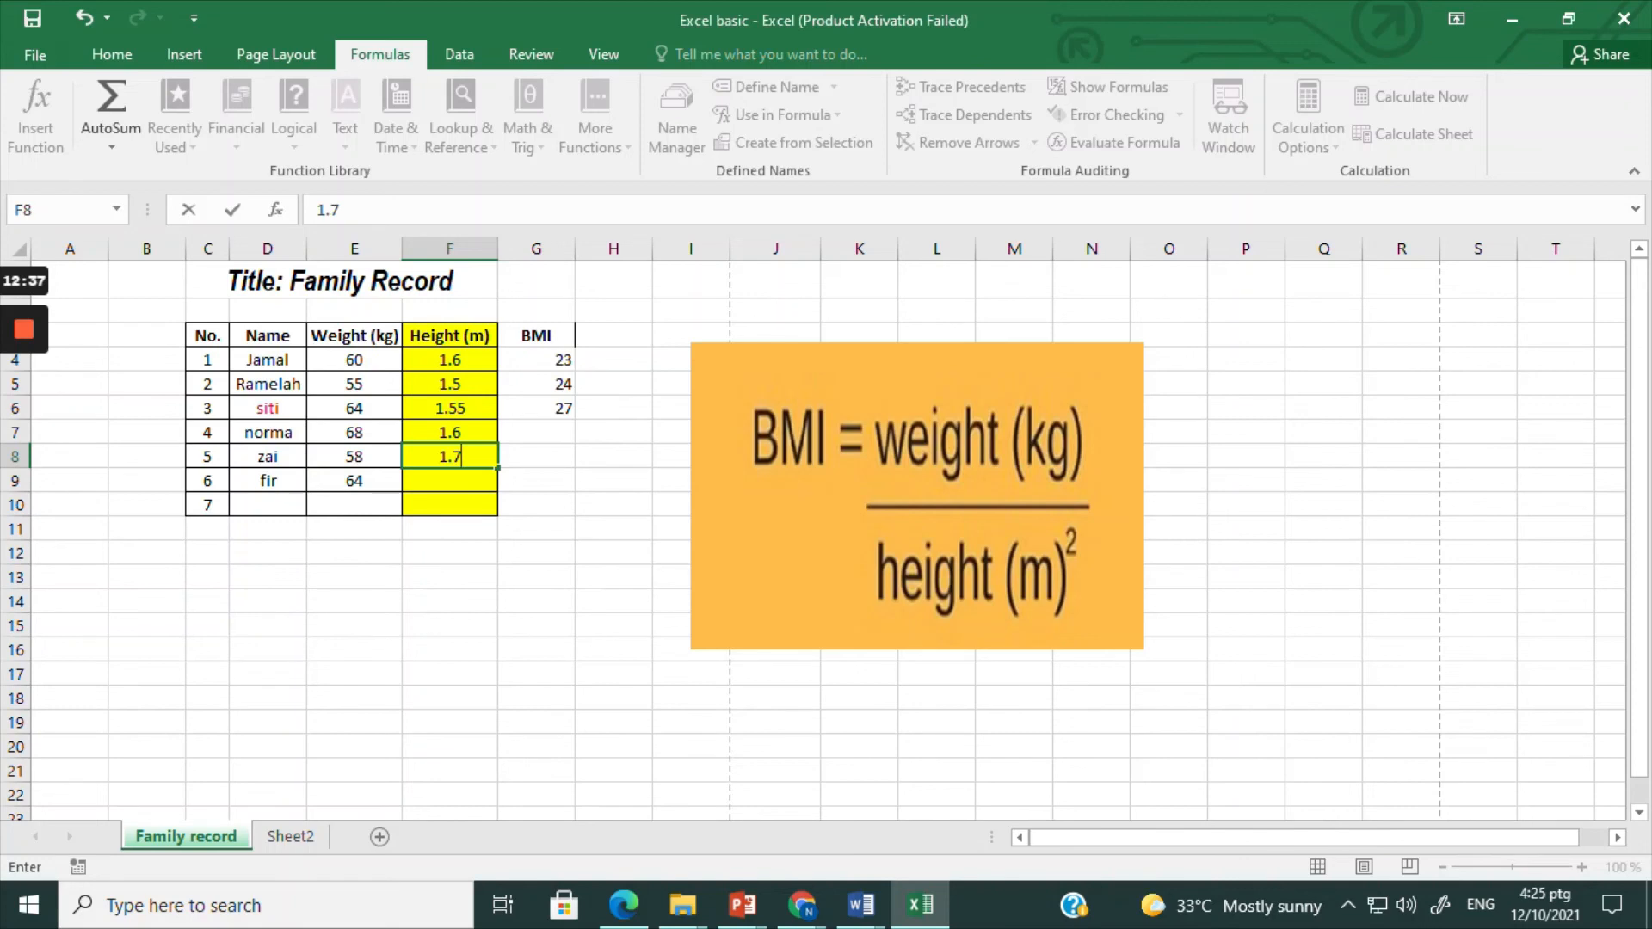
{"action": "key", "text": "BackSpace"}
{"action": "type", "text": "57"}
{"action": "key", "text": "Return"}
Step: Enter the height 1.7 in F9, and add the seventh member in row 10 with the member's name, weight 78 and height 1.5
{"action": "type", "text": "1.7"}
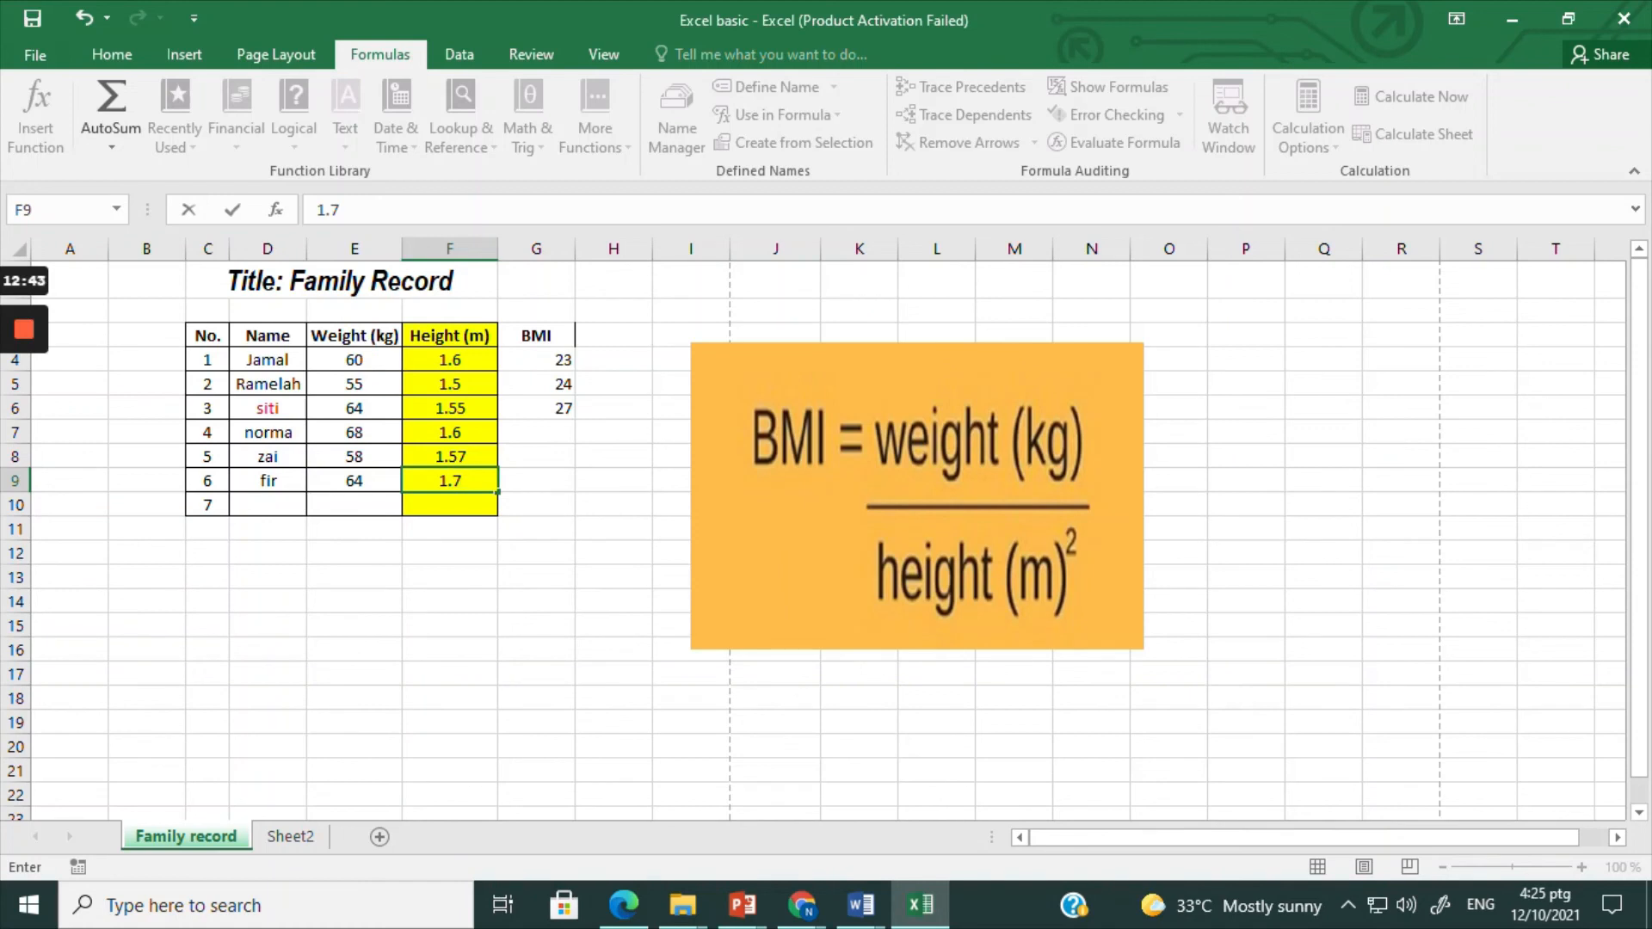
{"action": "left_click", "coordinate": [260, 504]}
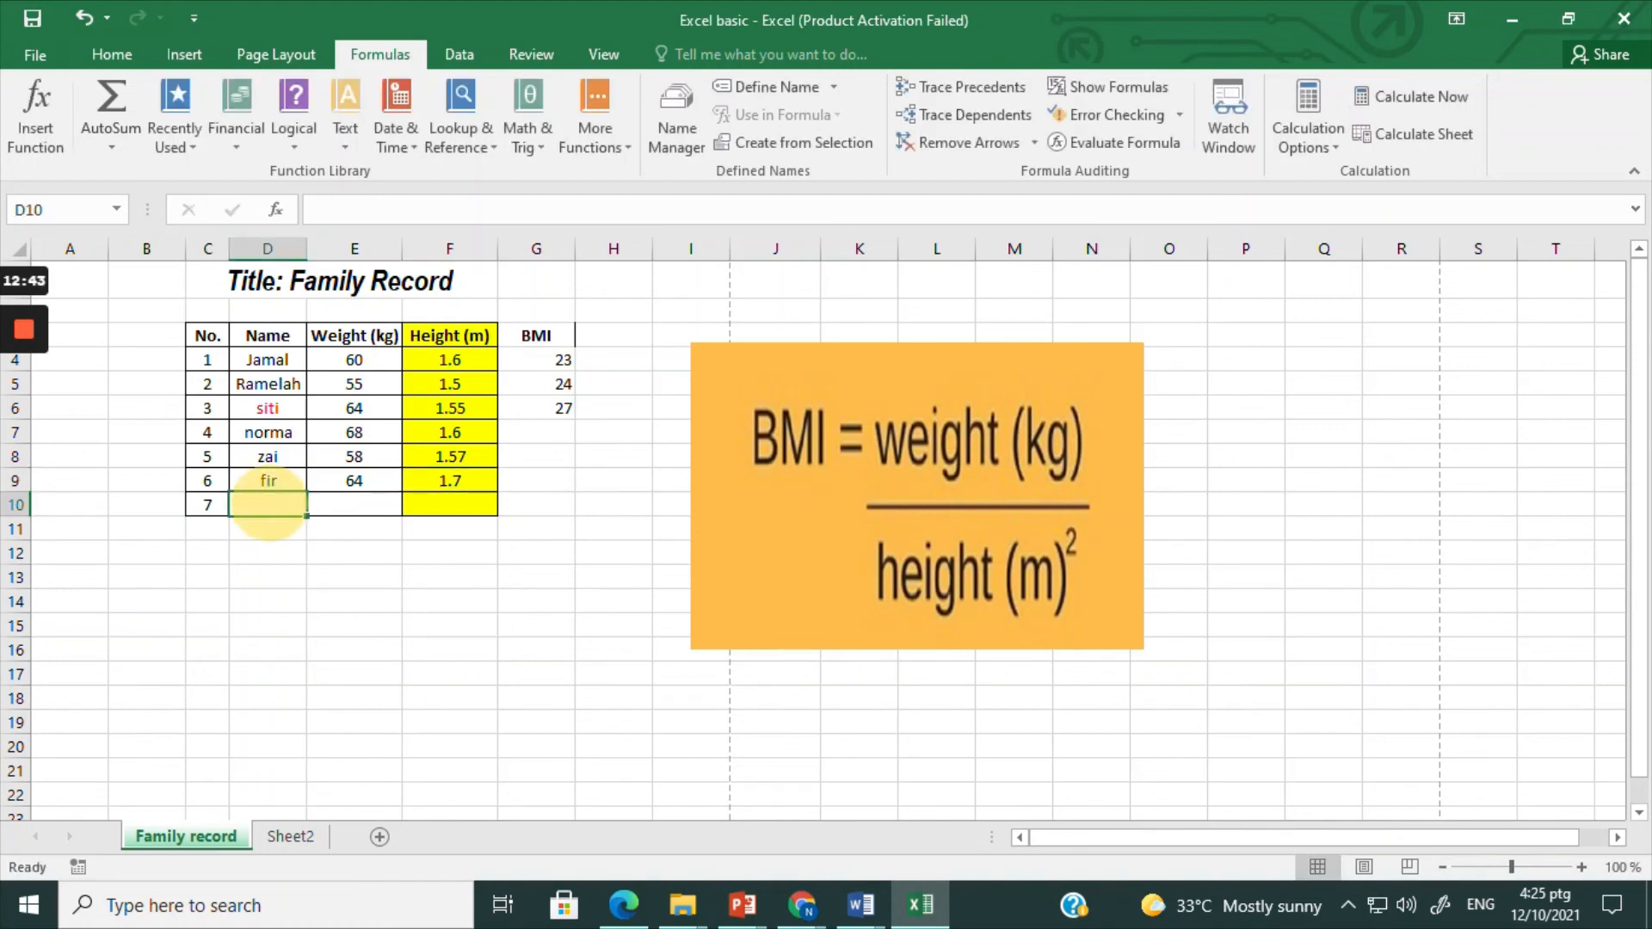
{"action": "type", "text": "nur"}
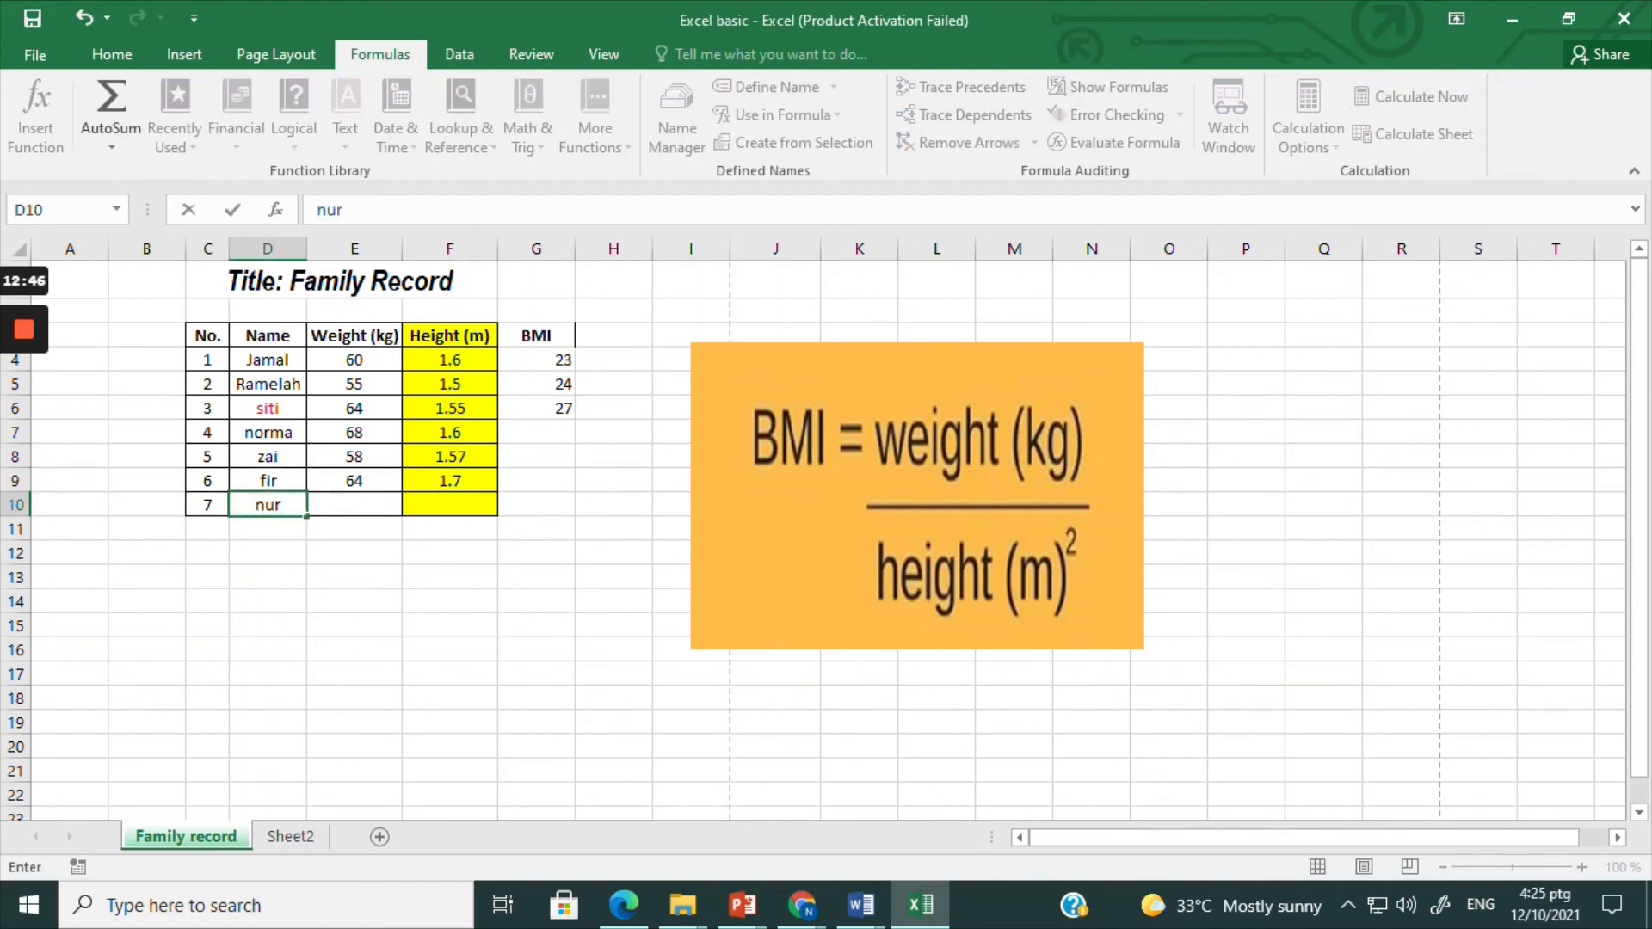
{"action": "left_click", "coordinate": [354, 504]}
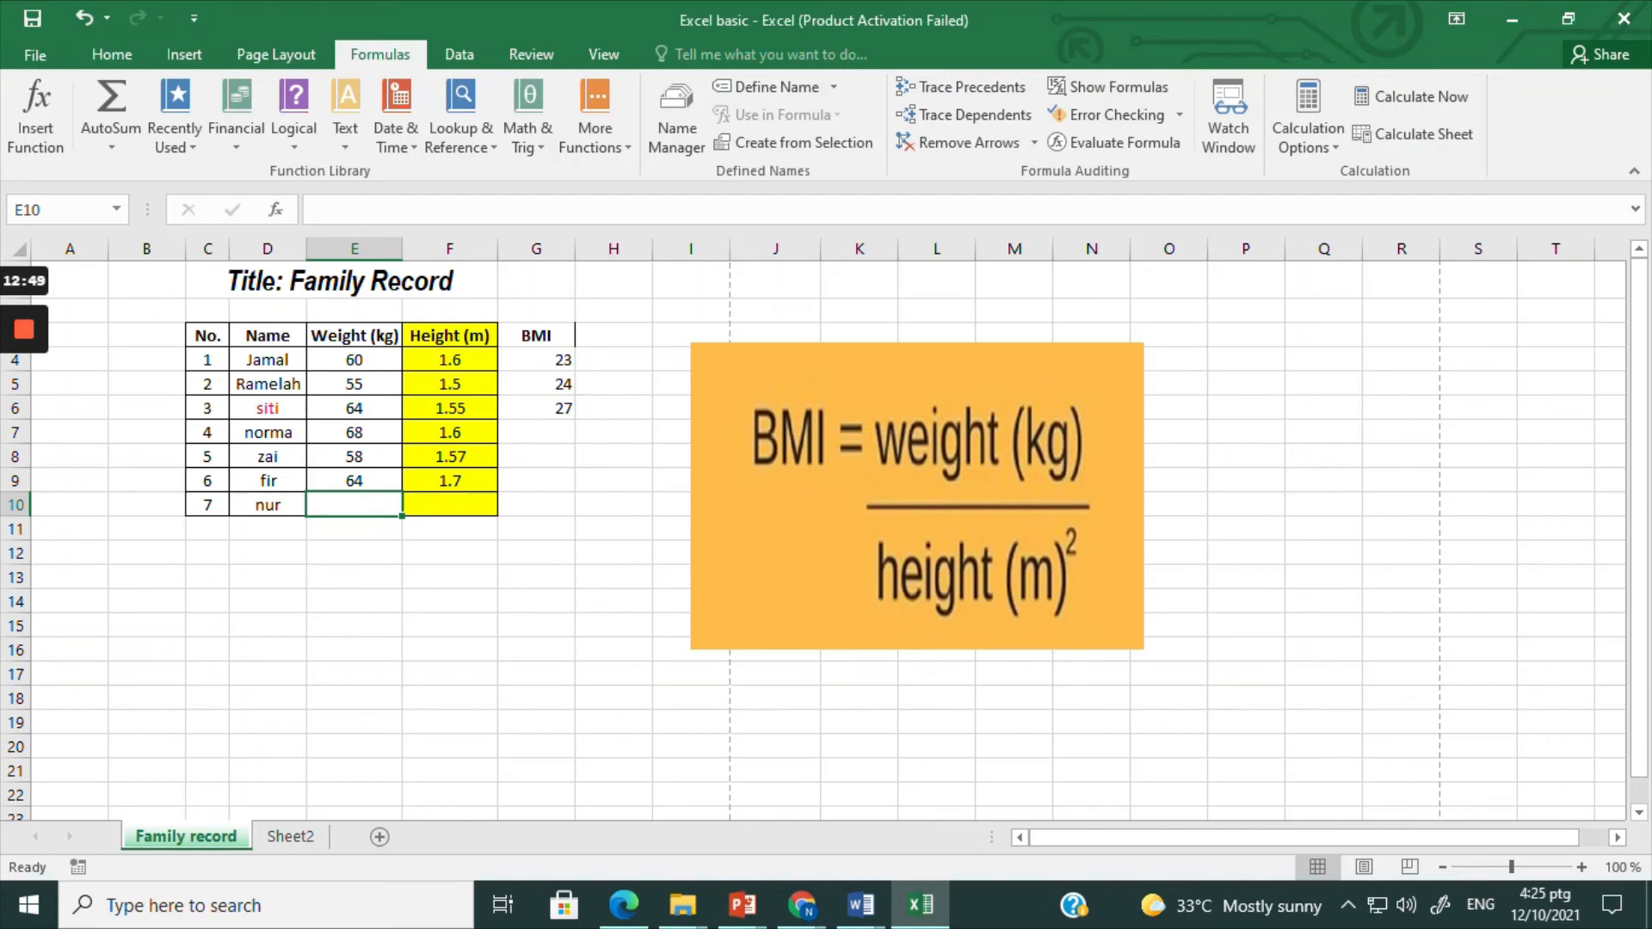
{"action": "type", "text": "78"}
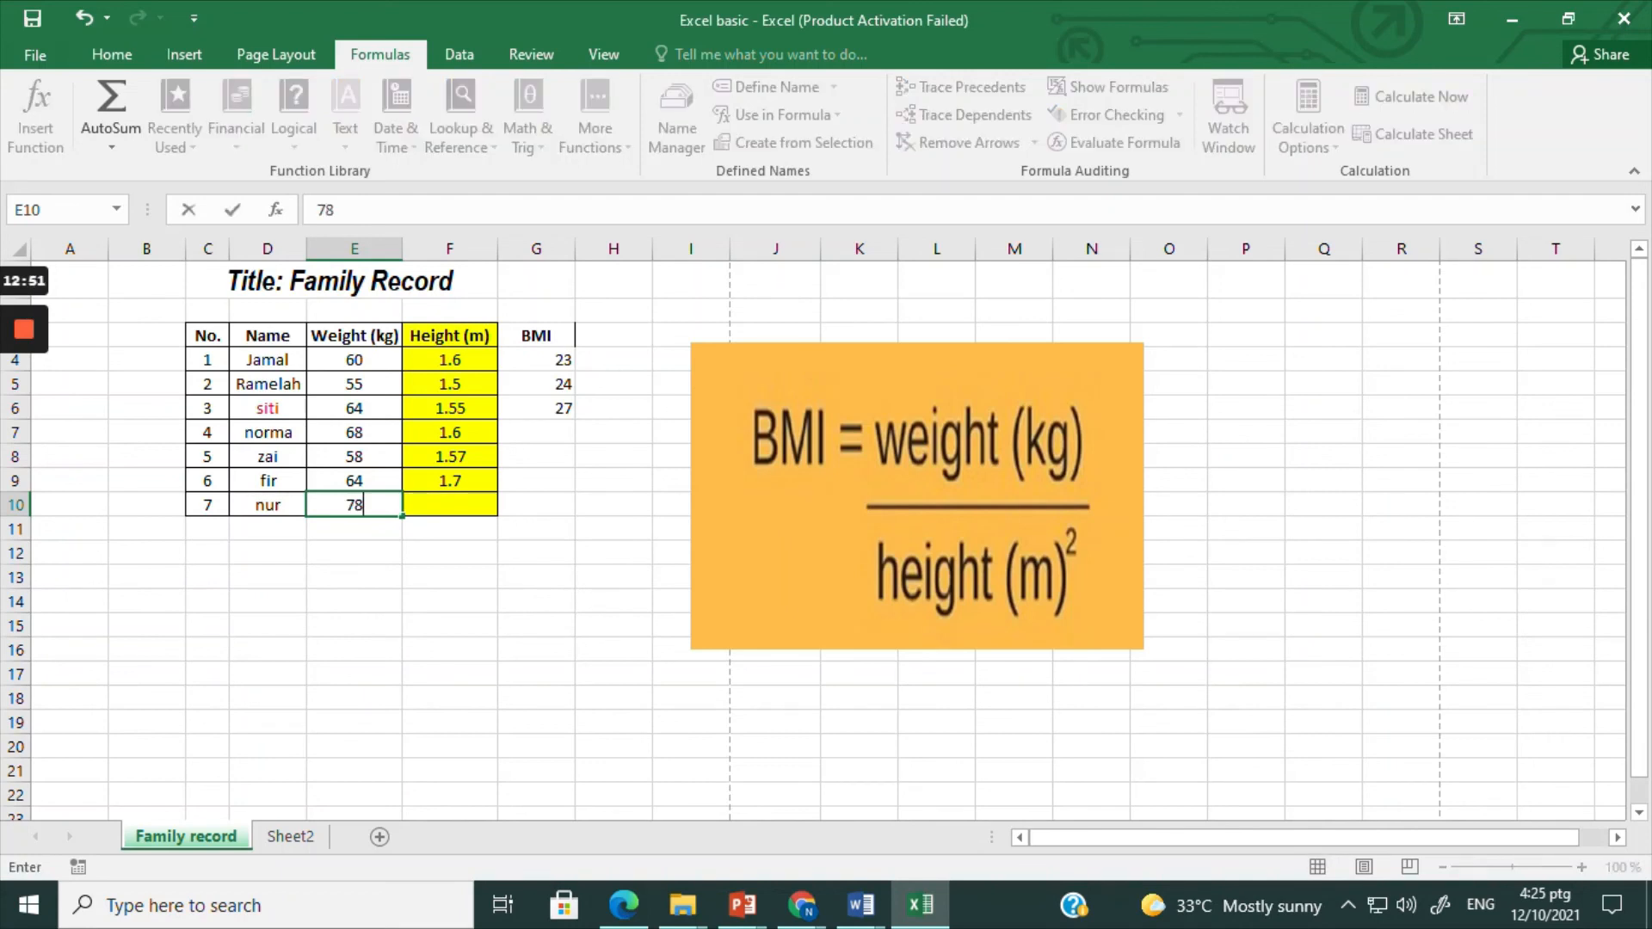
{"action": "left_click", "coordinate": [447, 510]}
{"action": "type", "text": "1.5"}
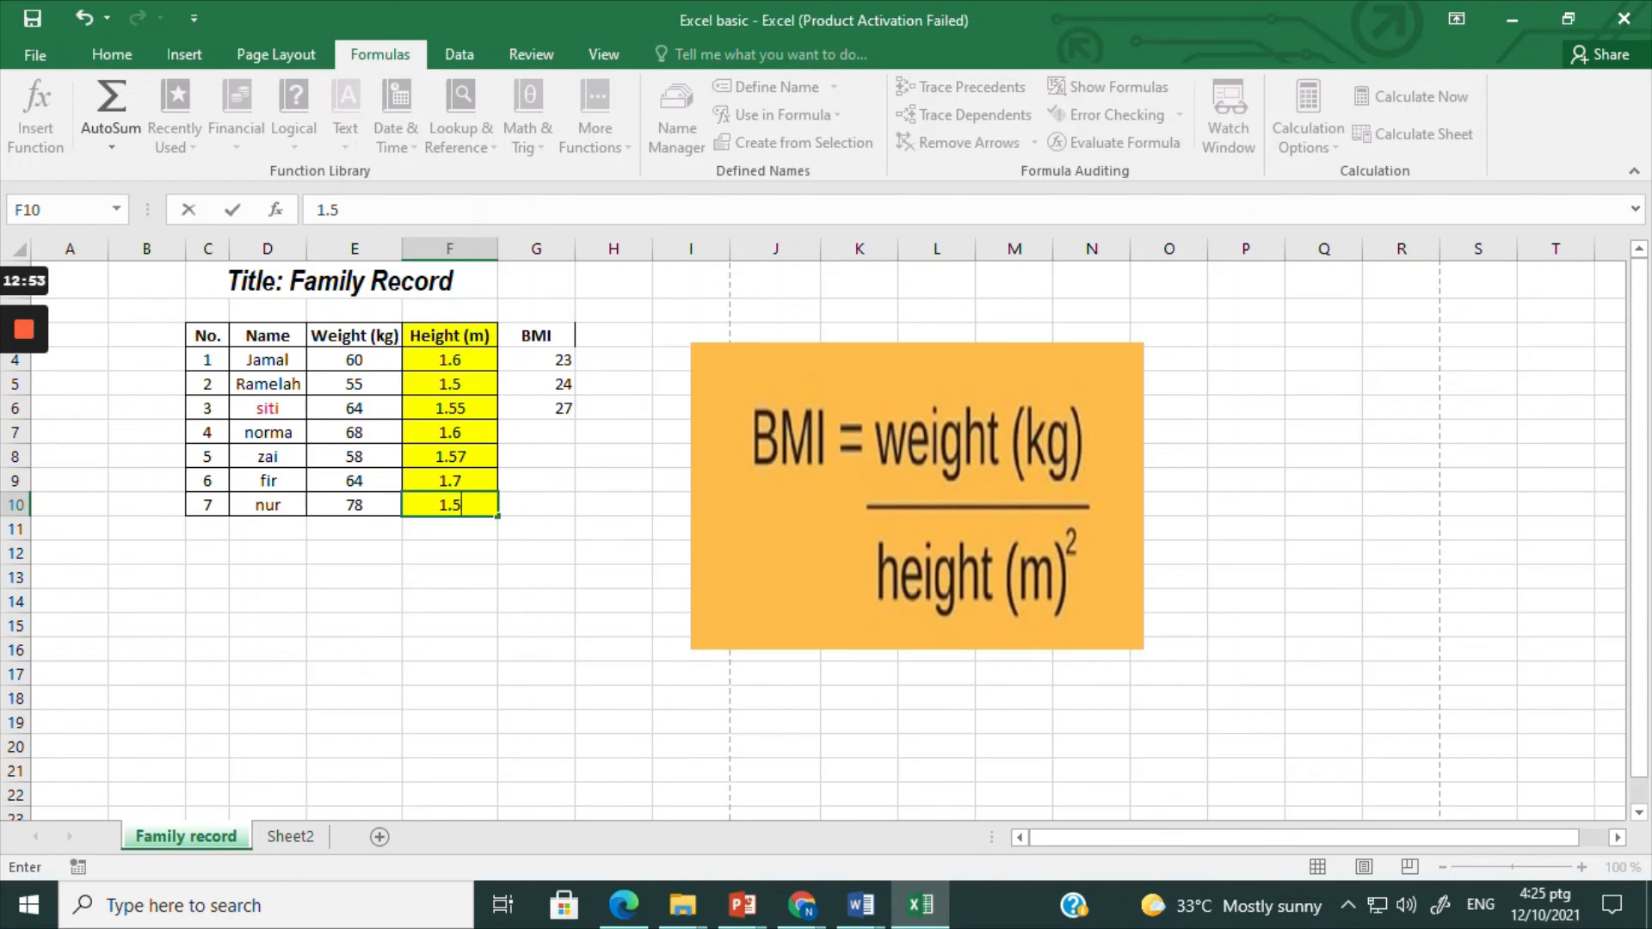
Step: Fill the BMI formula from G4 down to G10 to cover all seven family members
{"action": "left_click", "coordinate": [529, 451]}
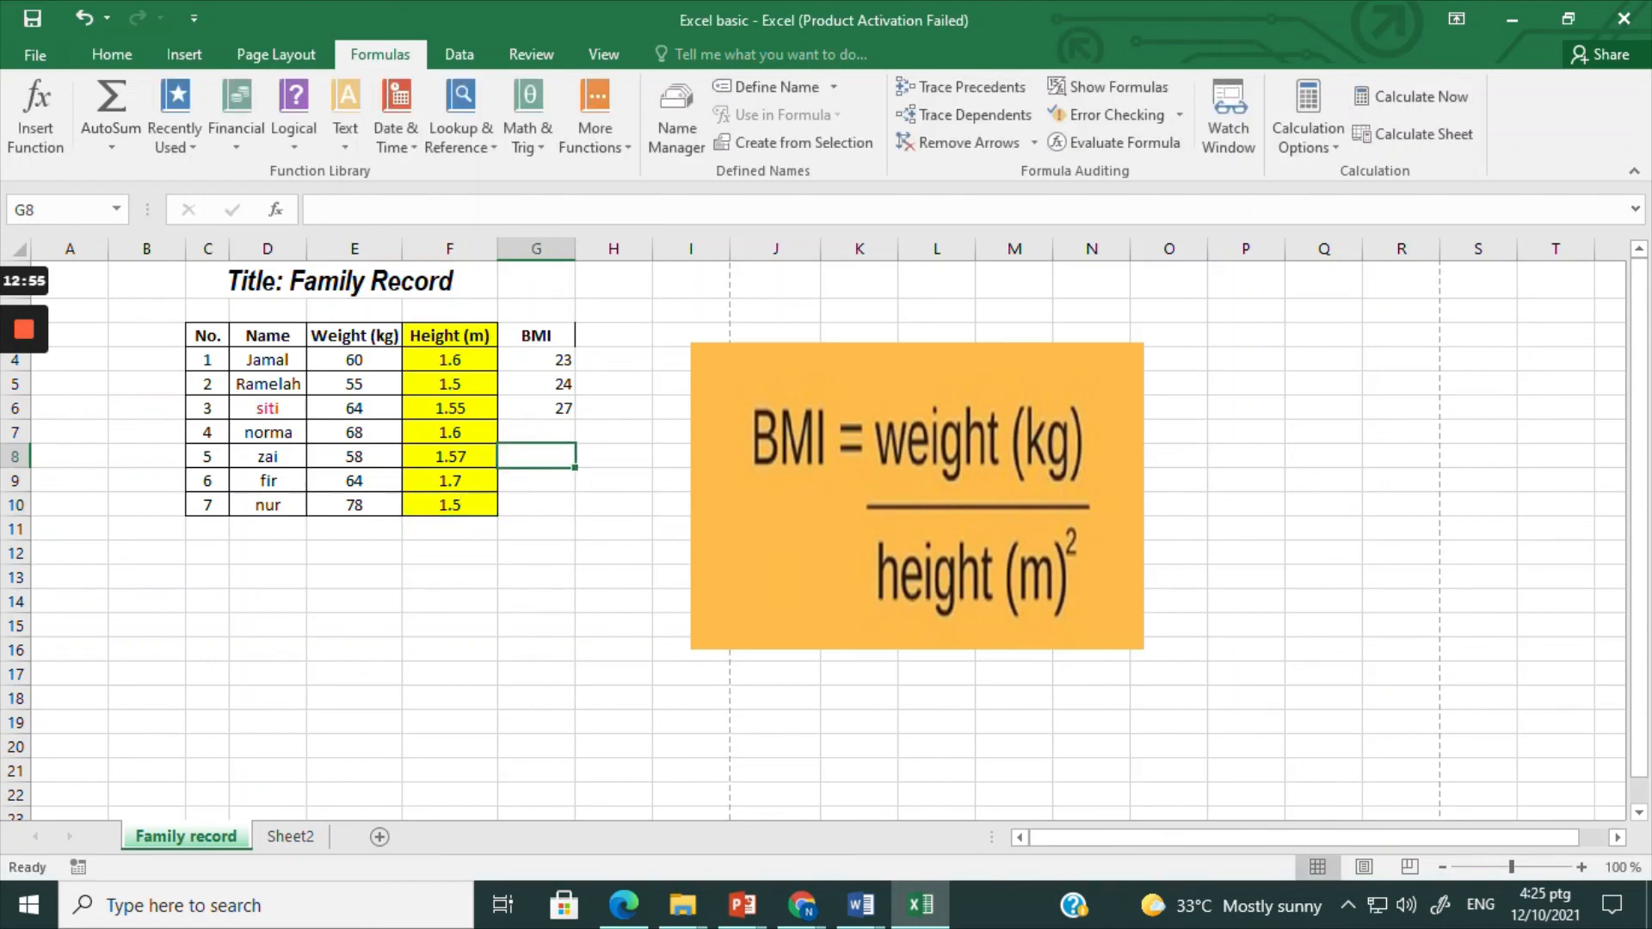
{"action": "left_click", "coordinate": [545, 361]}
{"action": "left_click_drag", "start_coordinate": [575, 371], "coordinate": [572, 517]}
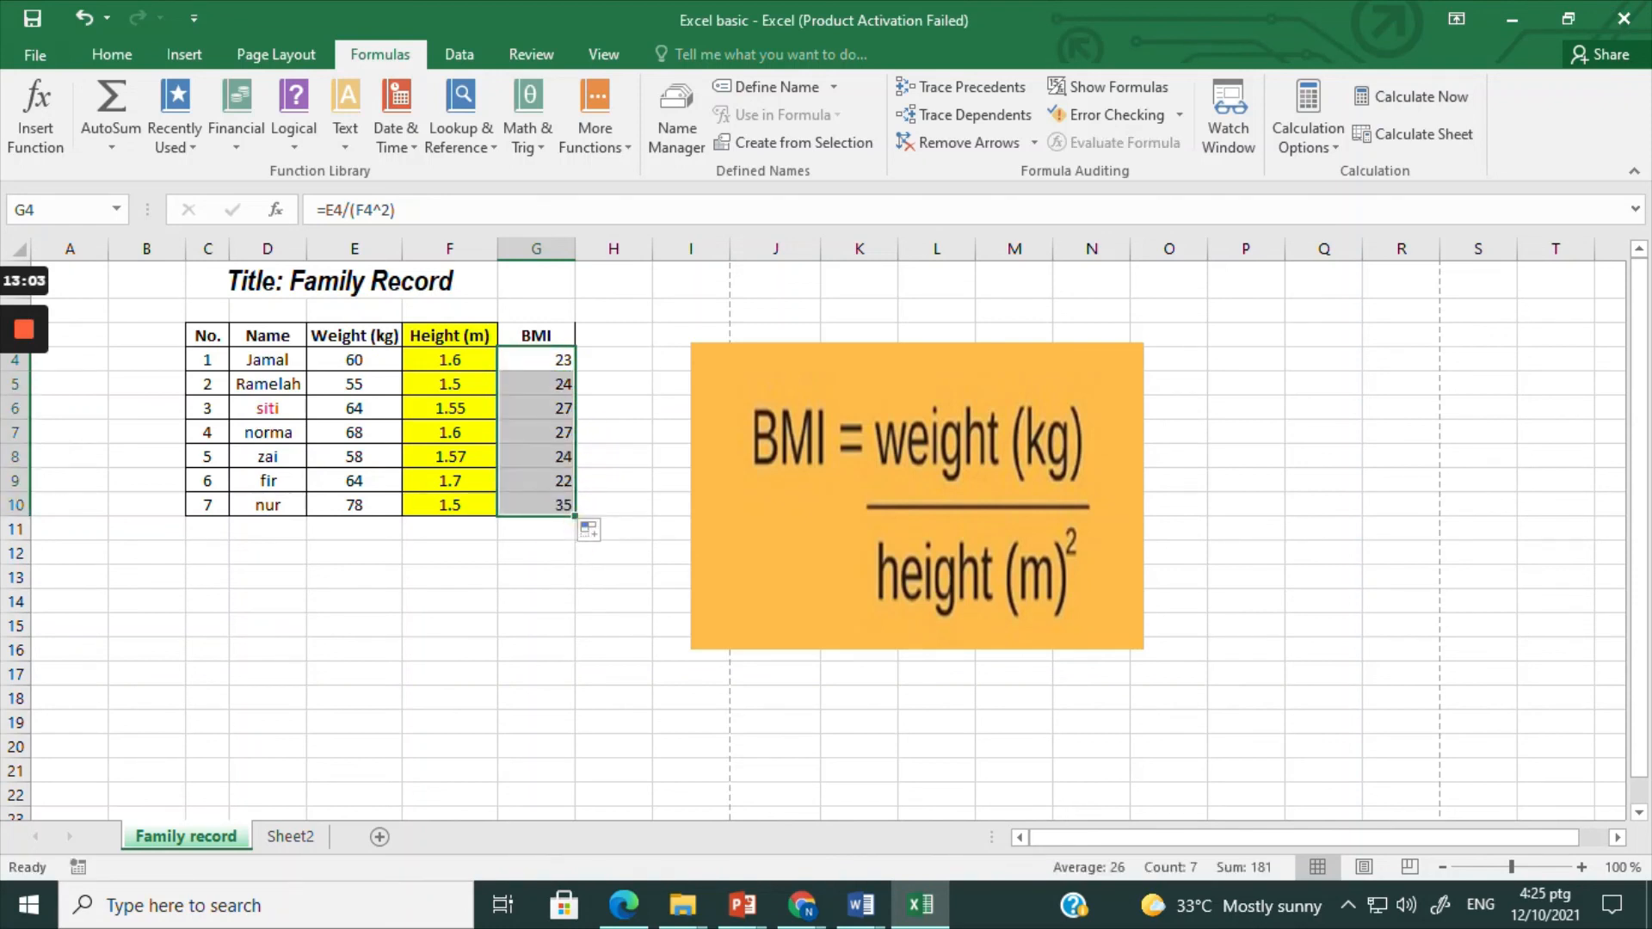
Step: Centre the contents of the whole BMI column G horizontally
{"action": "left_click", "coordinate": [536, 249]}
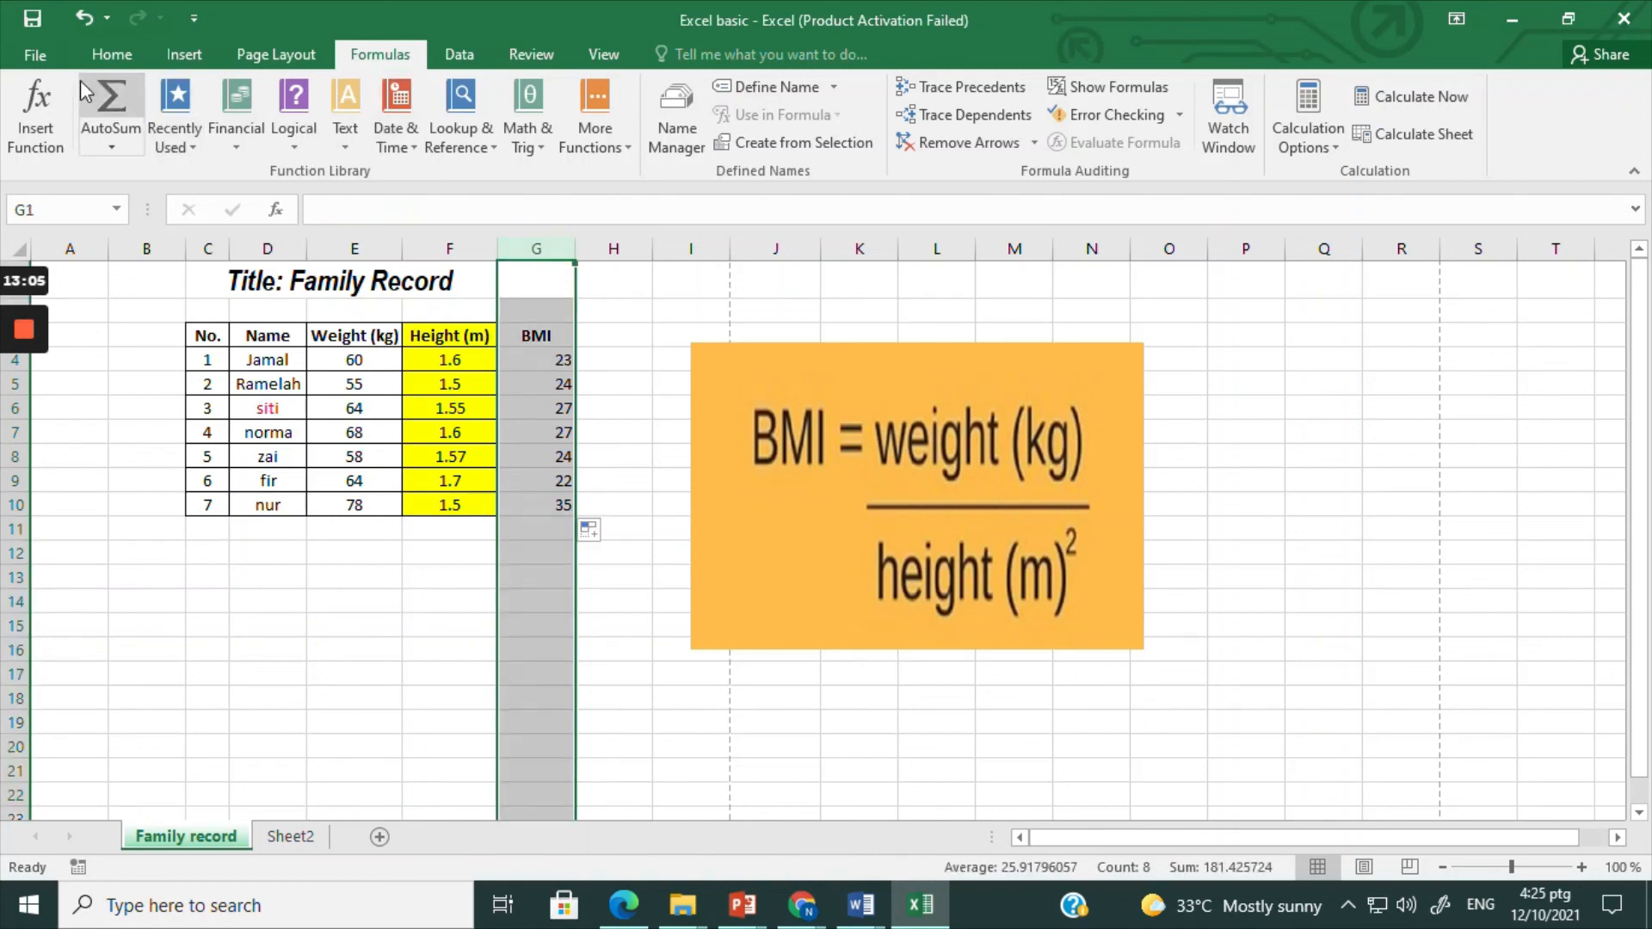
{"action": "left_click", "coordinate": [103, 54]}
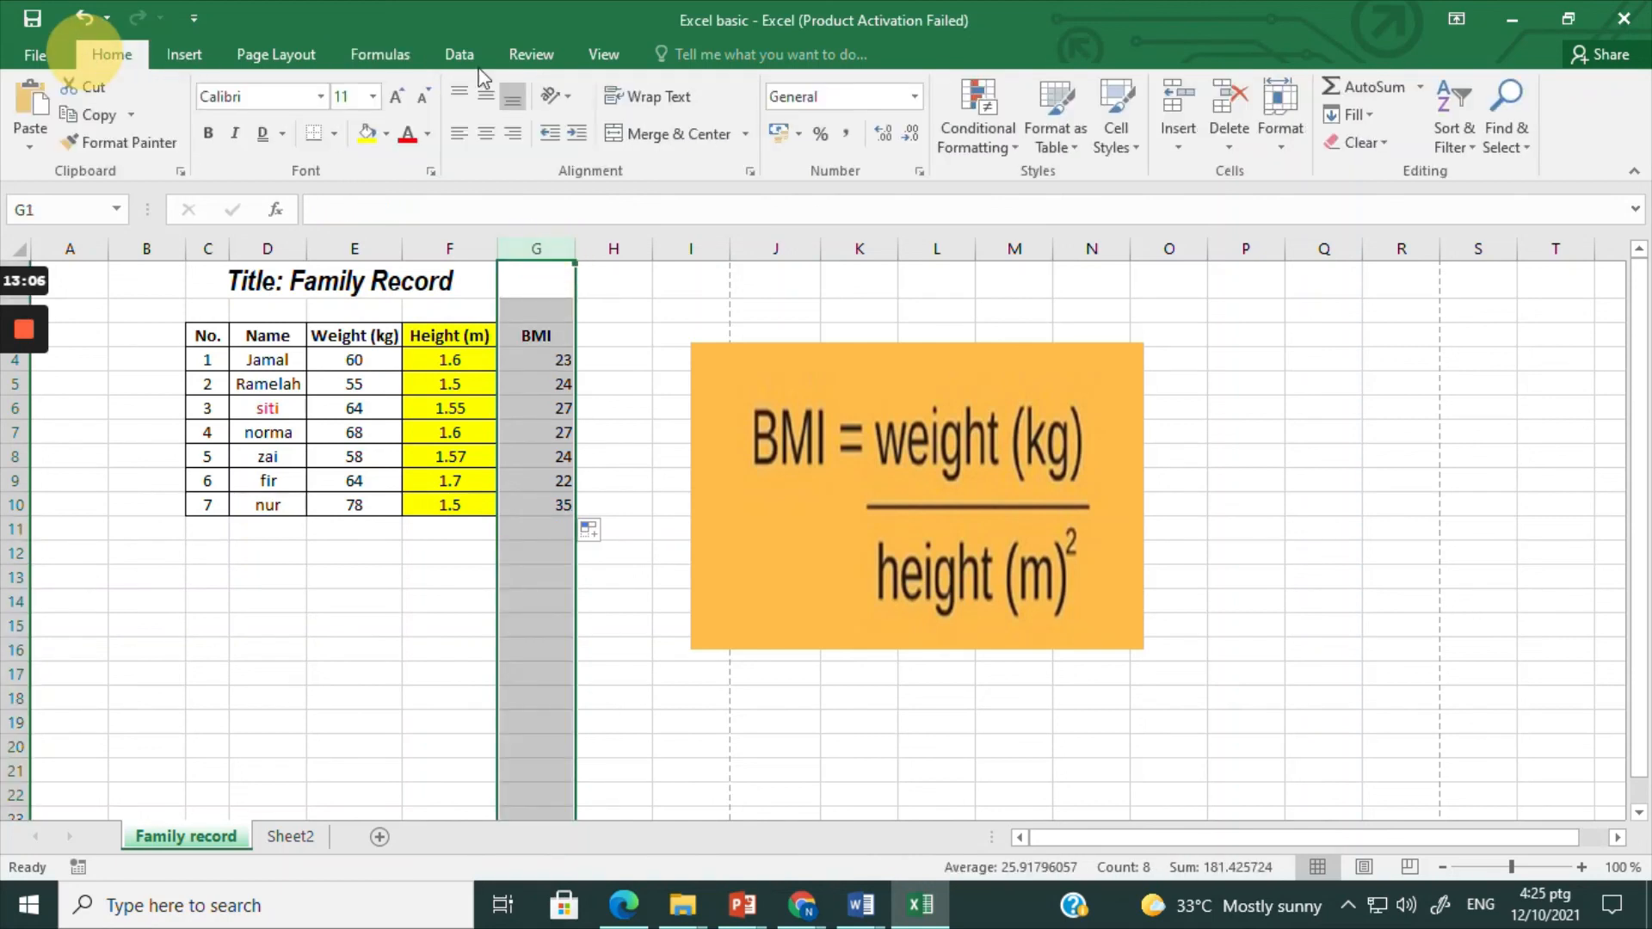
{"action": "left_click", "coordinate": [486, 133]}
{"action": "left_click", "coordinate": [545, 509]}
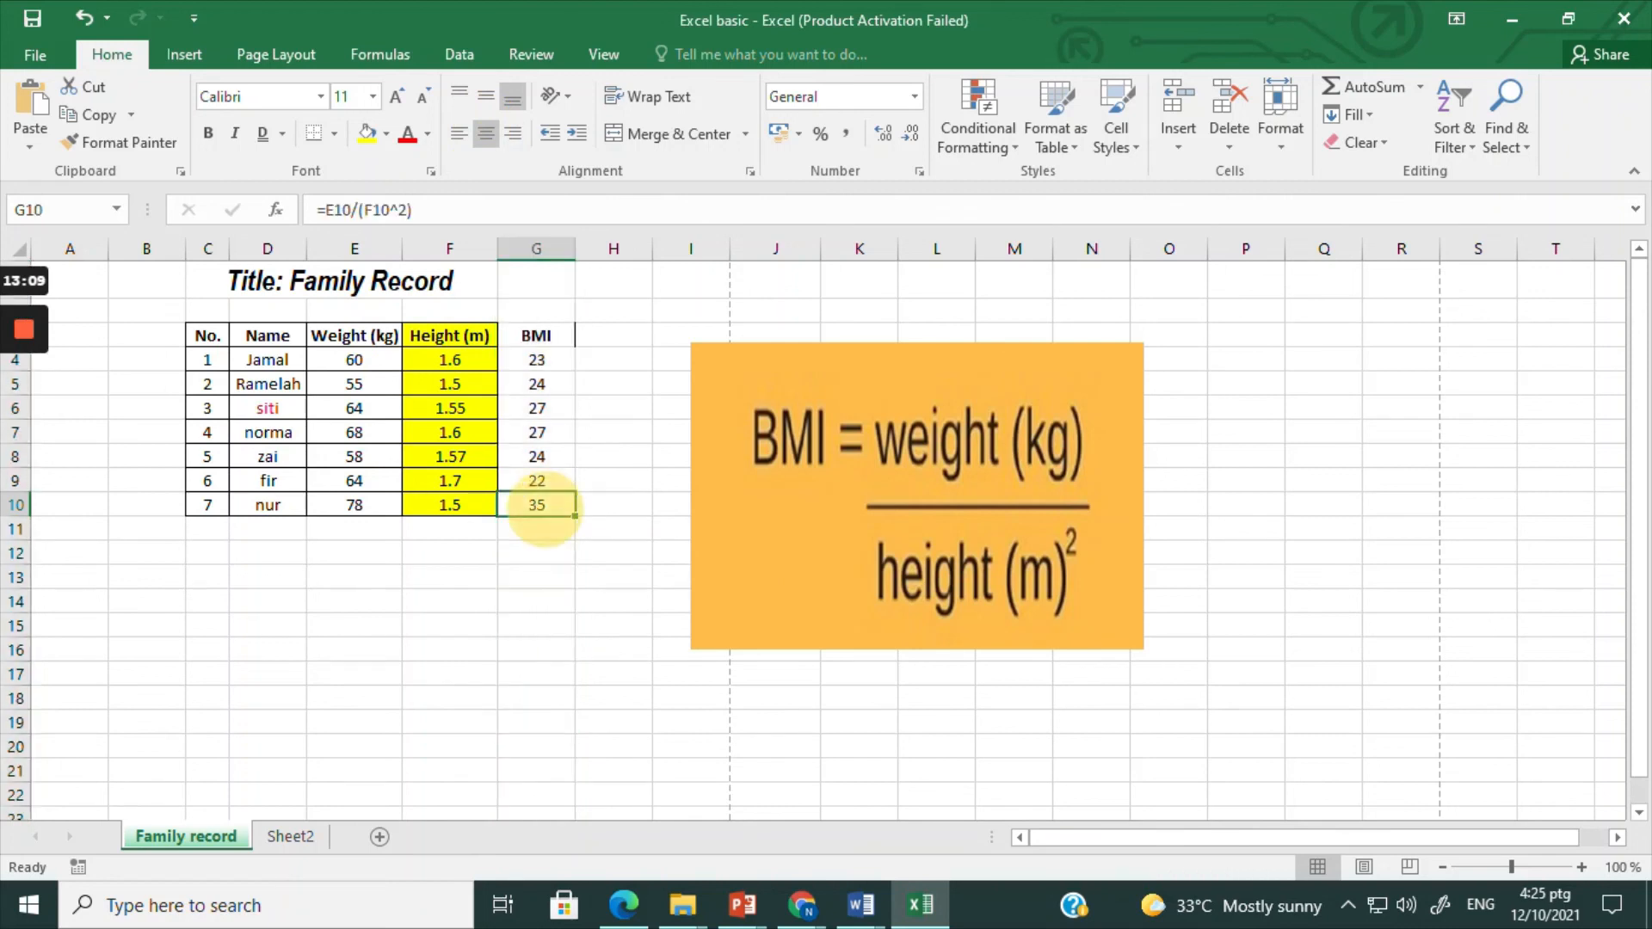
Step: Move the BMI formula picture about one column to the right, away from the table
{"action": "left_click", "coordinate": [553, 364]}
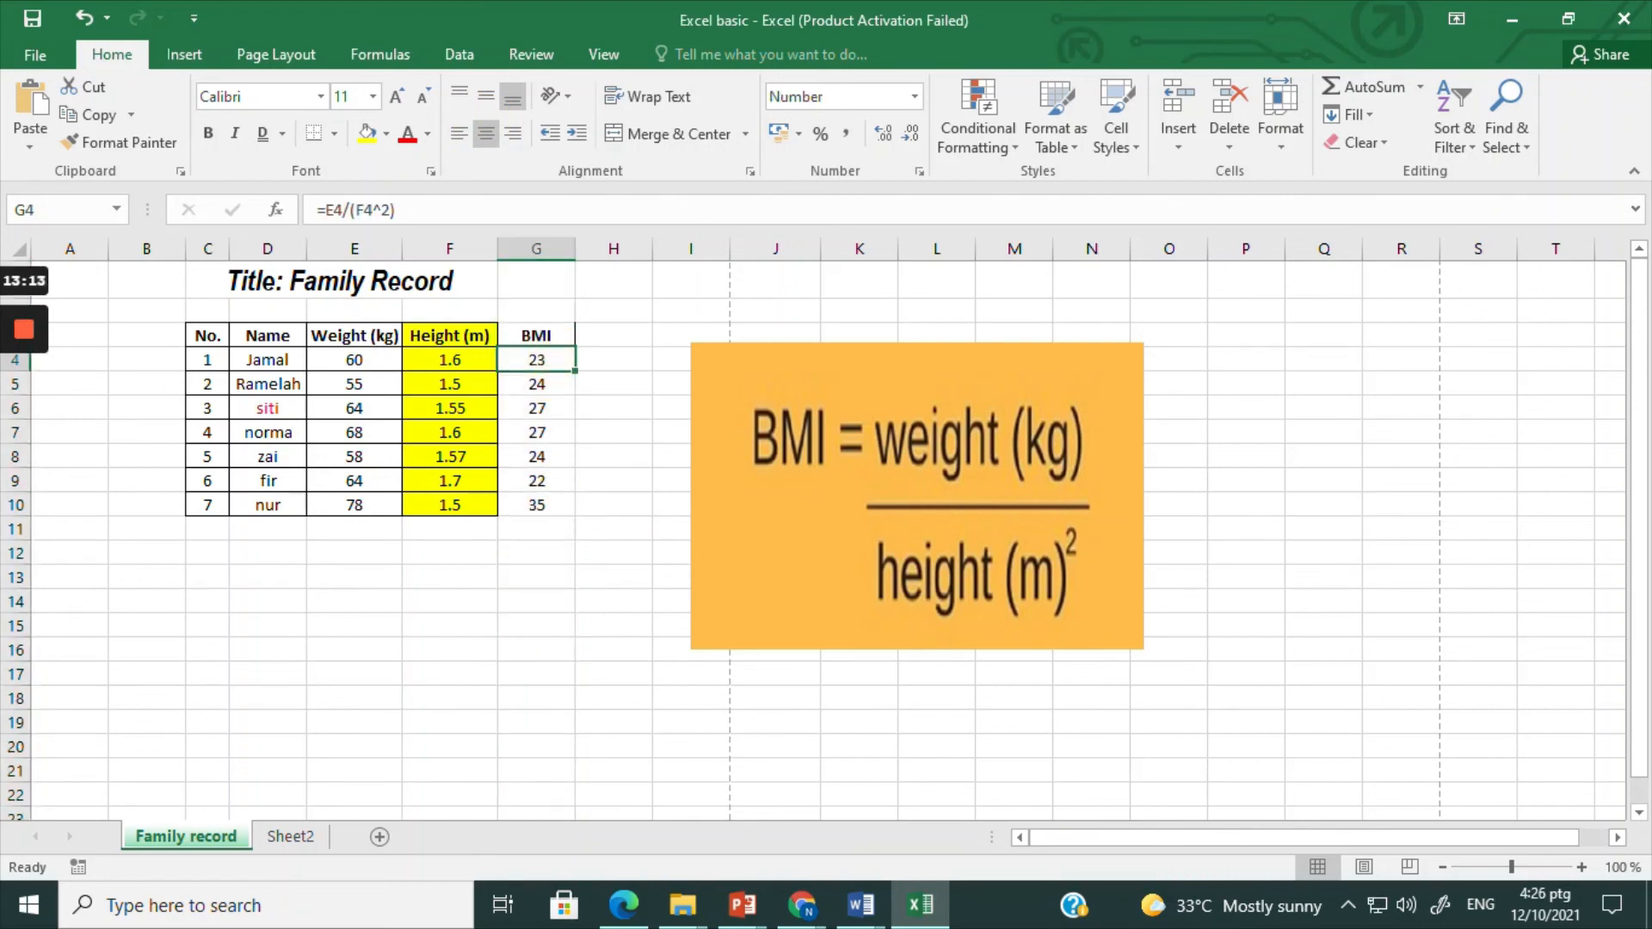
{"action": "left_click_drag", "start_coordinate": [815, 399], "coordinate": [908, 384]}
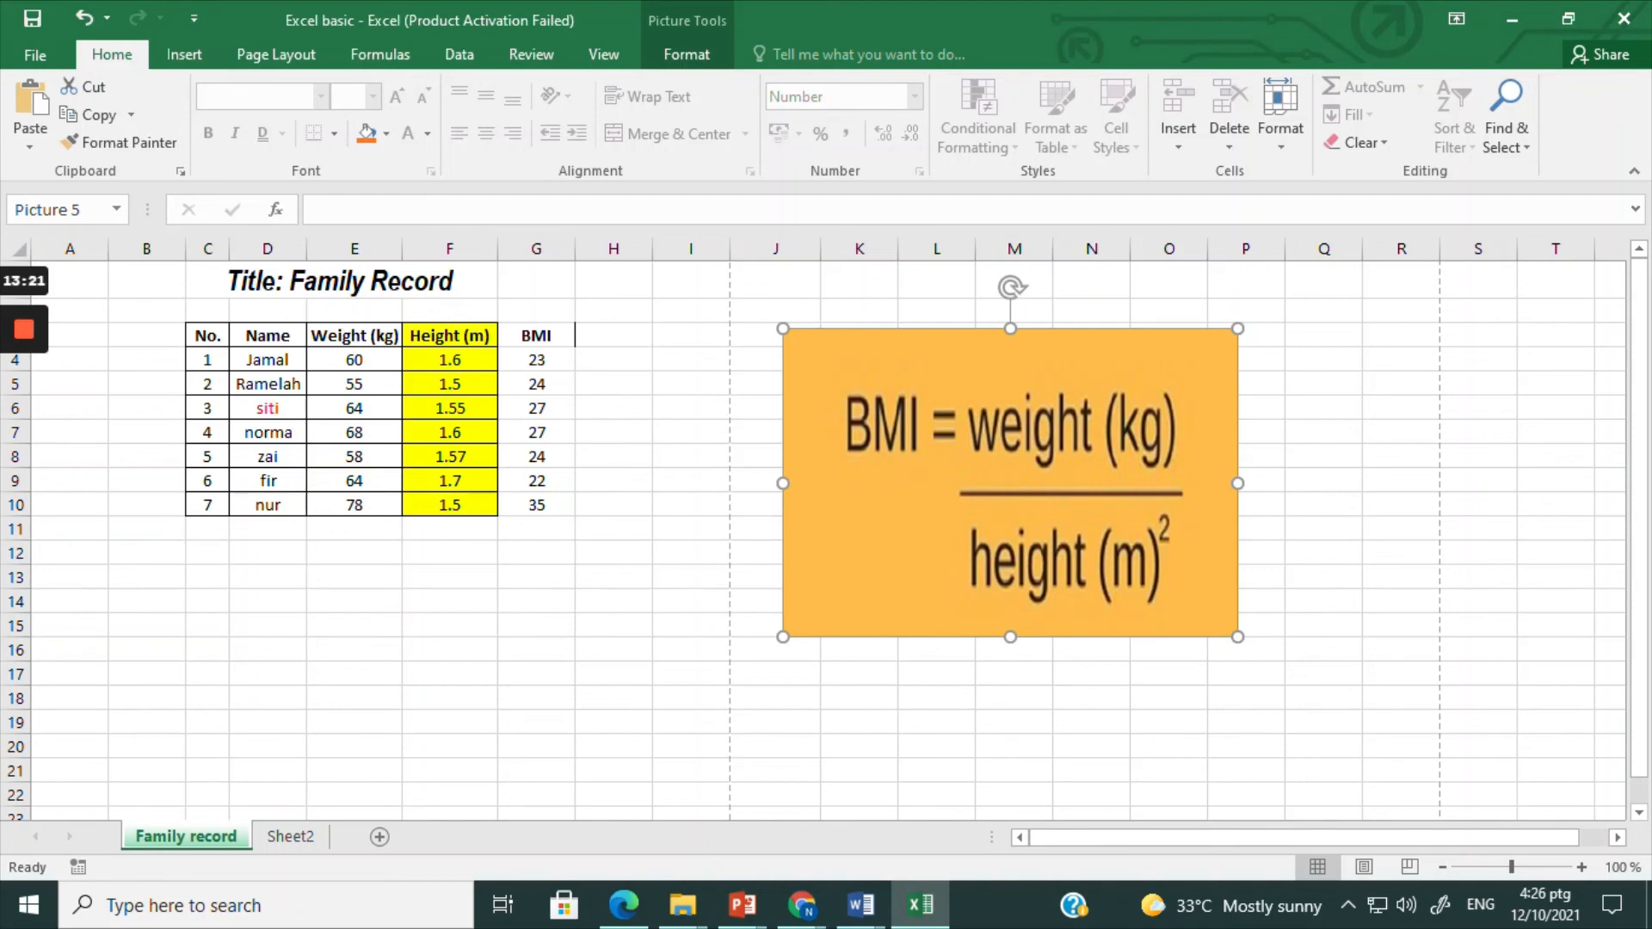
Step: Examine the BMI formula in cell G4 and the weight and height cells it refers to
{"action": "left_click", "coordinate": [536, 360]}
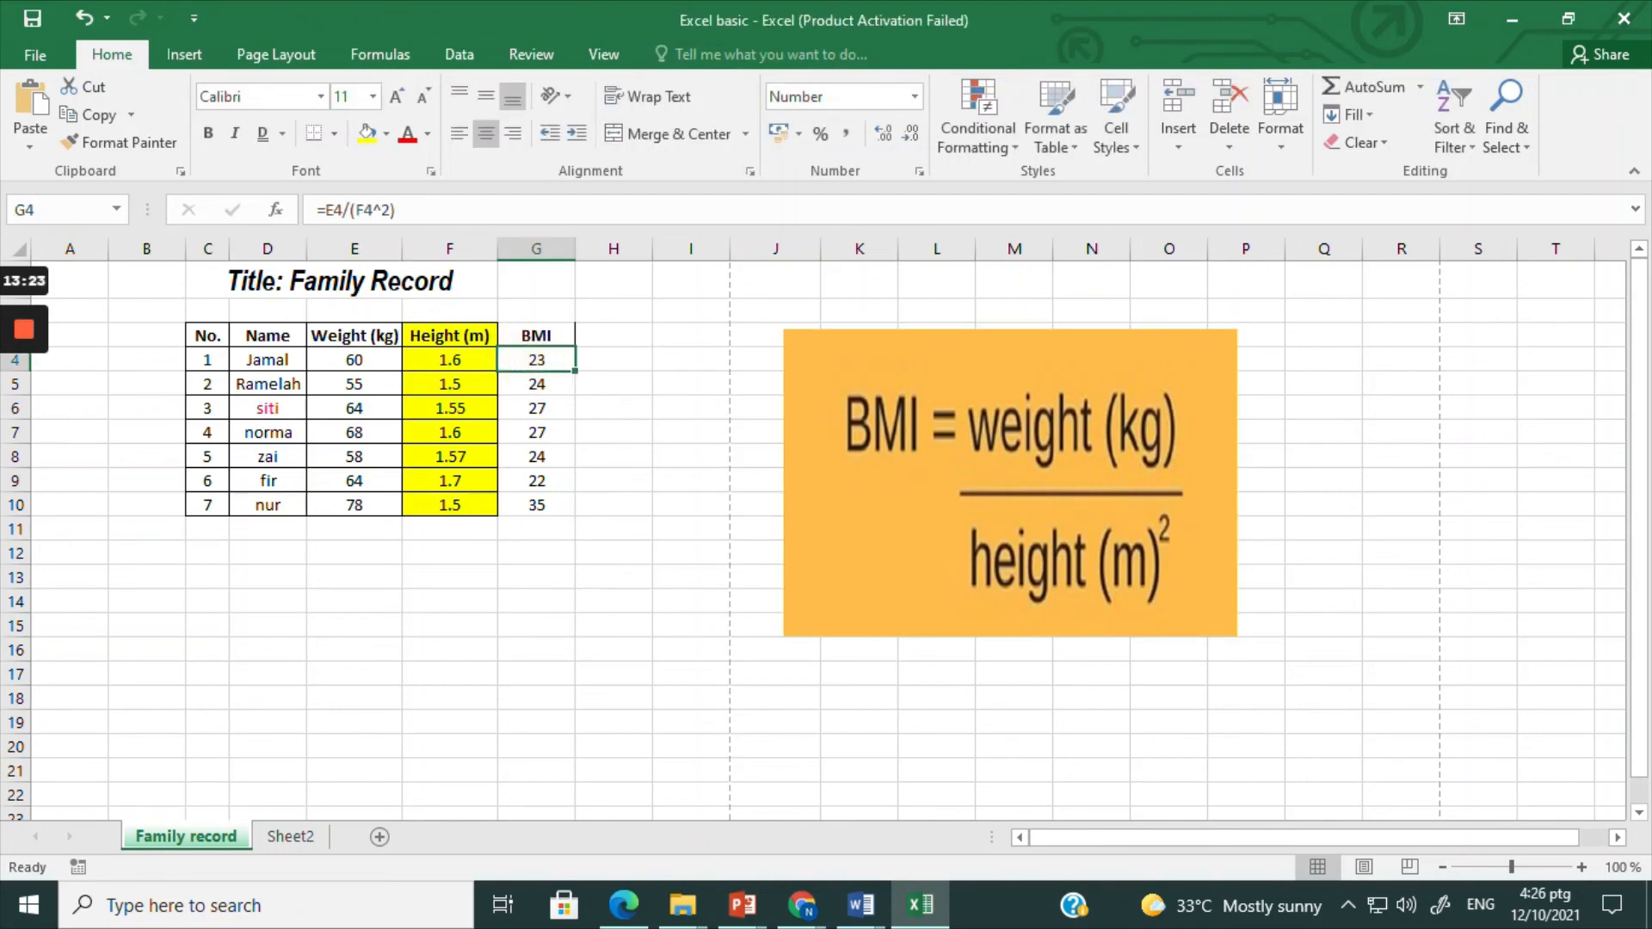
{"action": "left_click", "coordinate": [441, 209]}
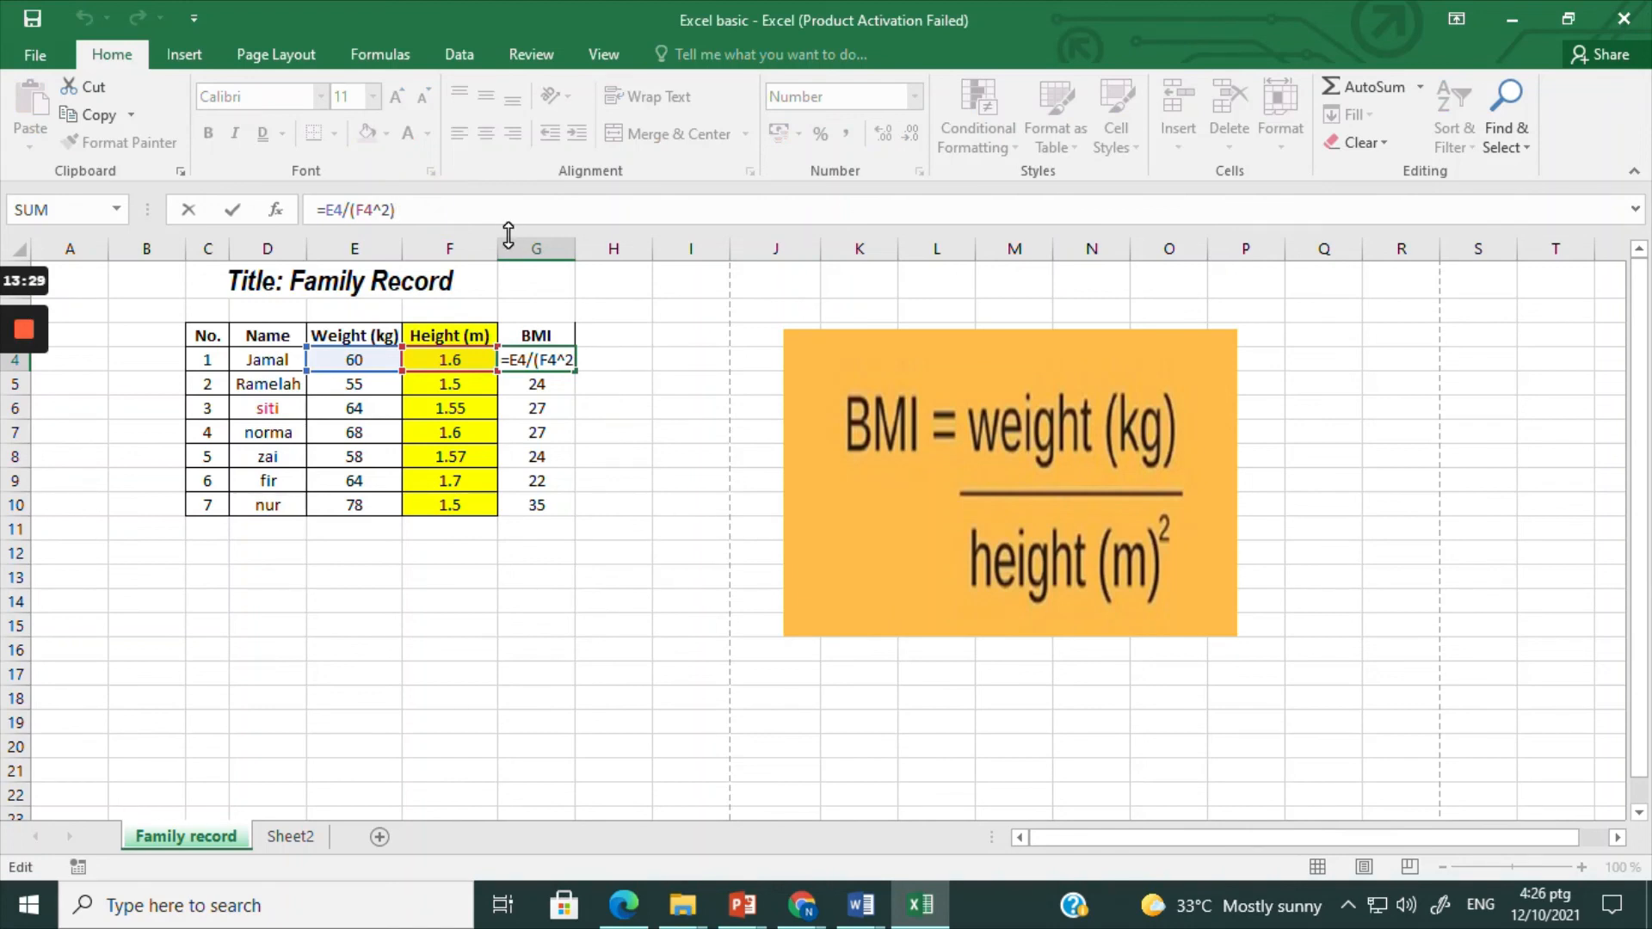
{"action": "key", "text": "ctrl+Return"}
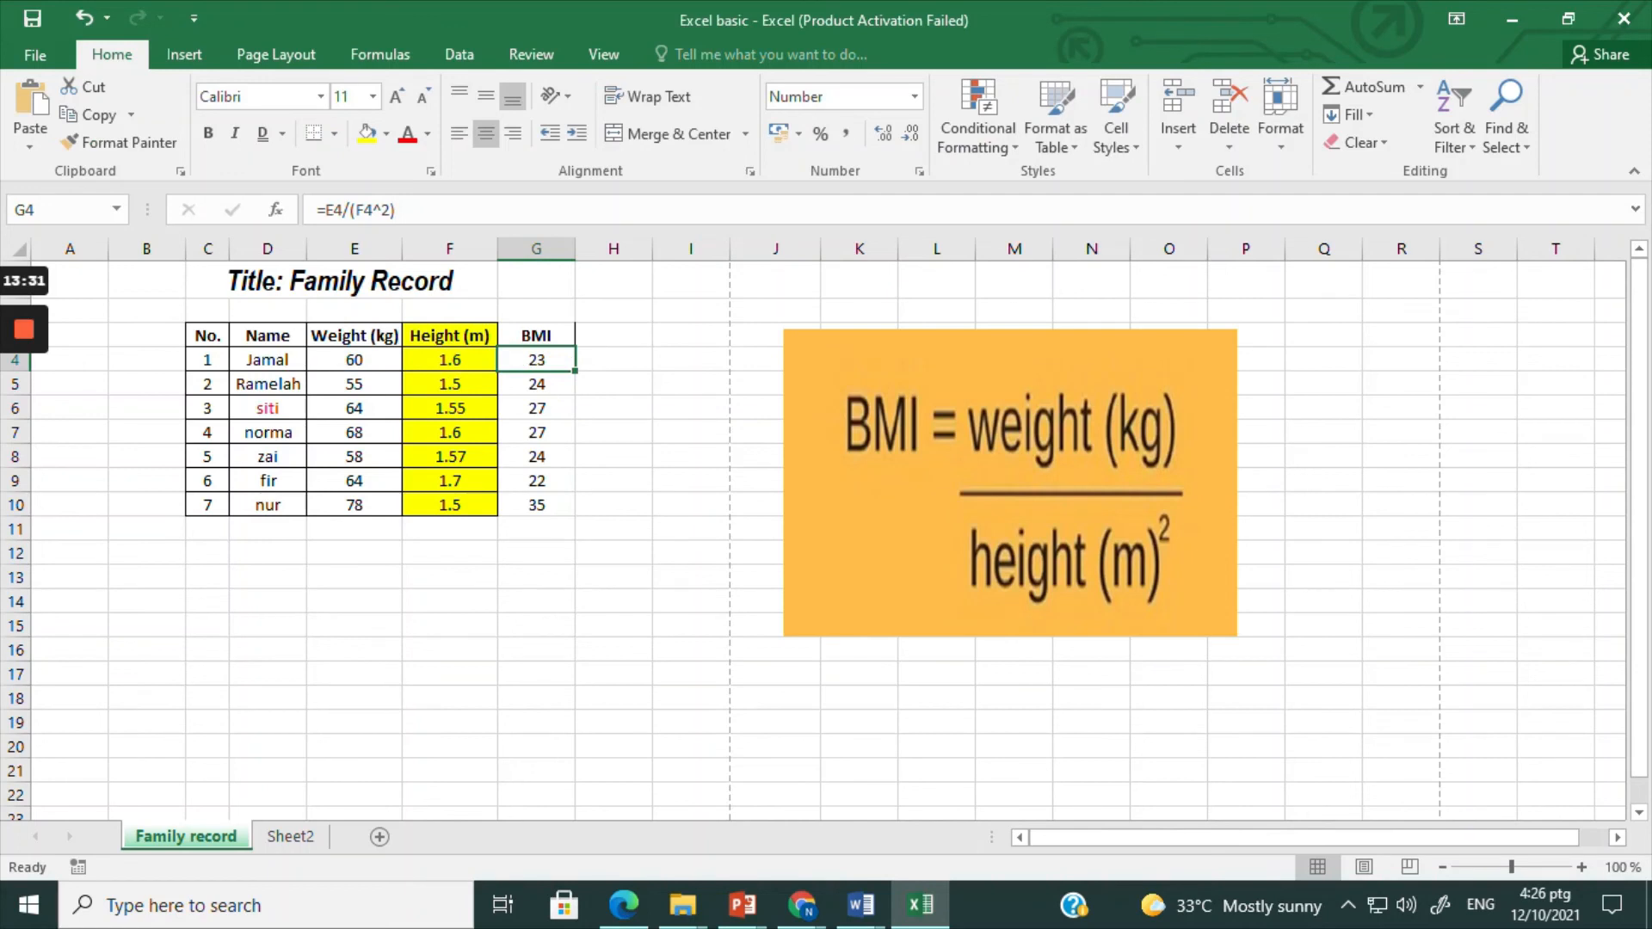
{"action": "left_click", "coordinate": [628, 431]}
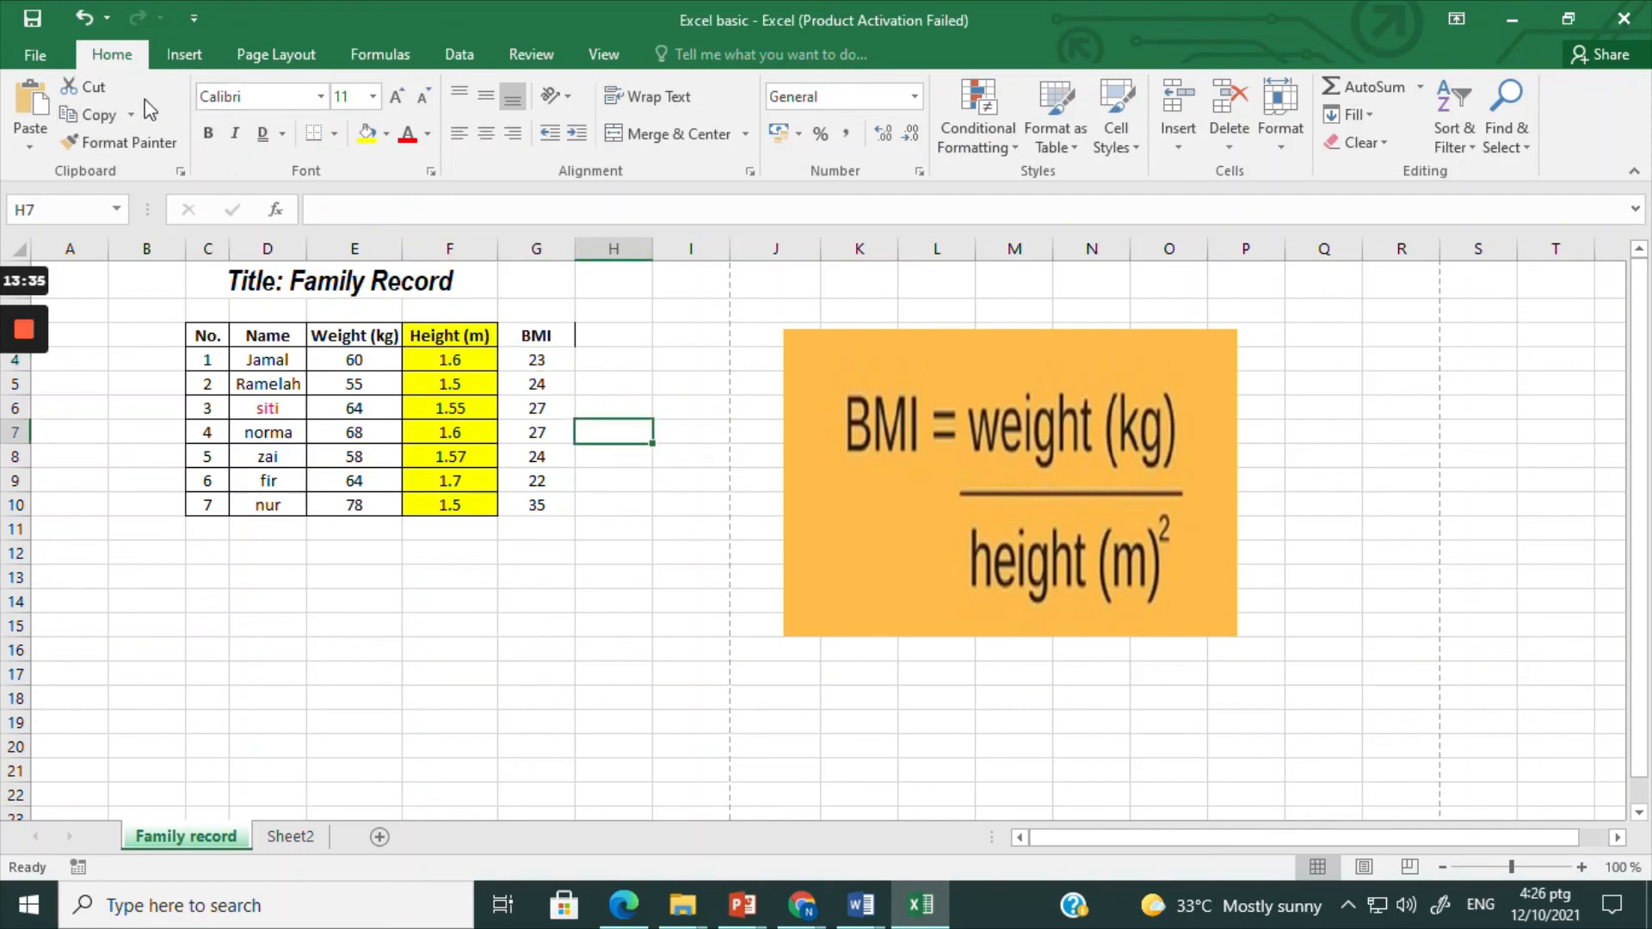
{"action": "mouse_move", "coordinate": [26, 331]}
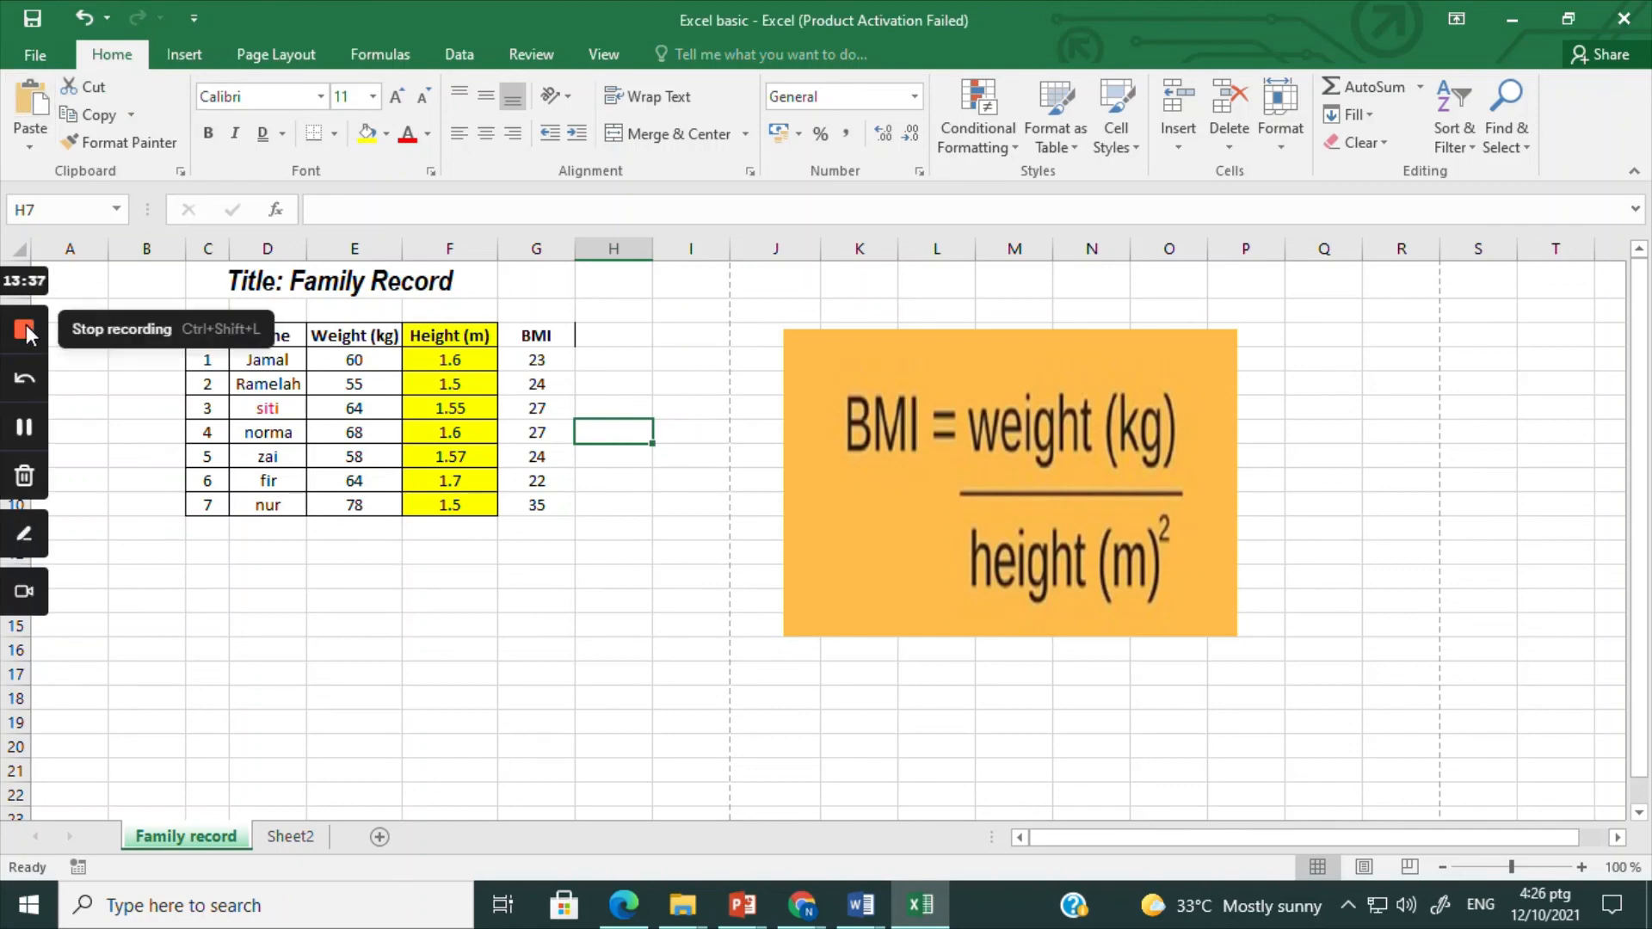